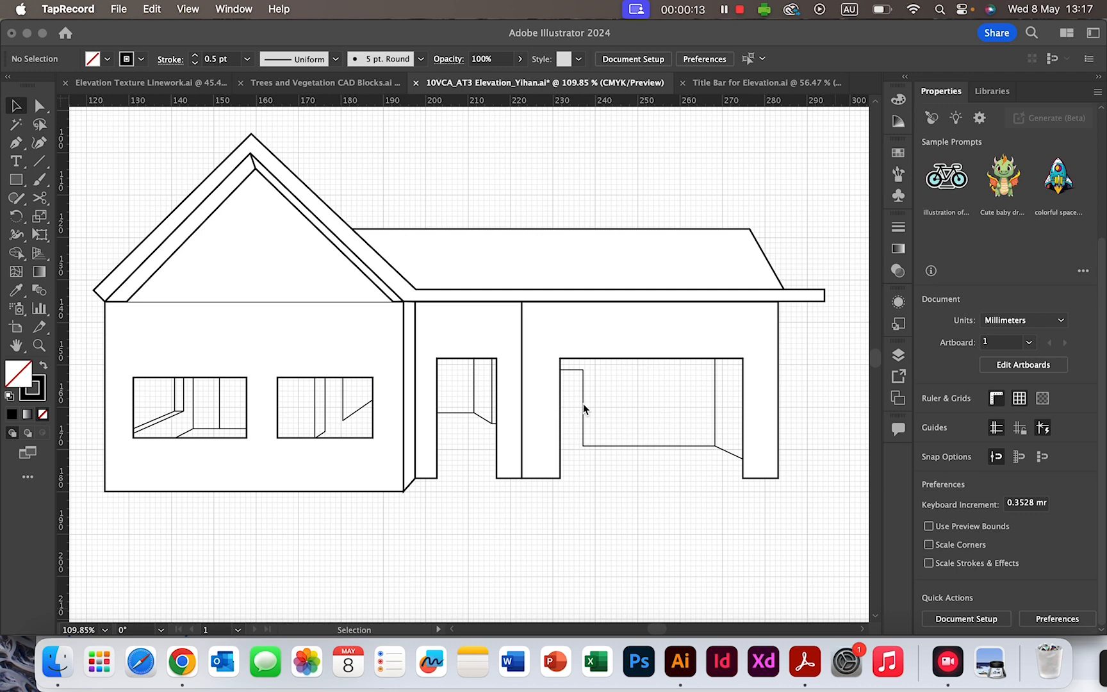
# - Switch from the Illustrator elevation to the Compass Assessment Task 3 page in Chrome
pyautogui.scroll(3, 583, 404)
pyautogui.hscroll(-2, 583, 404)
pyautogui.hscroll(1, 583, 407)
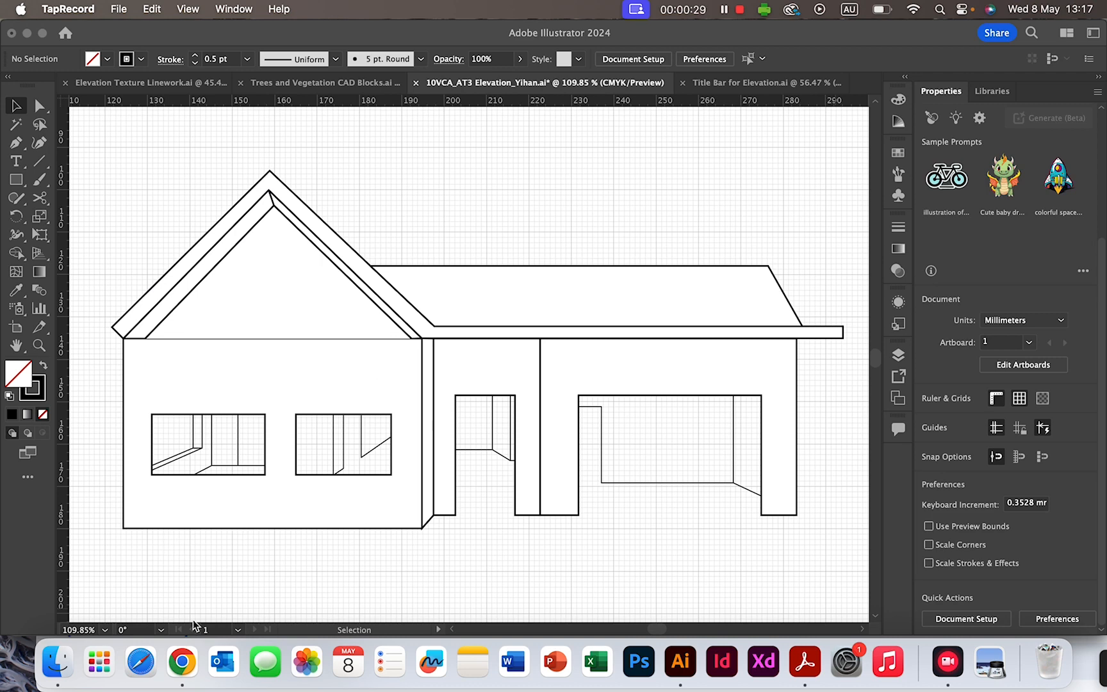
pyautogui.click(182, 661)
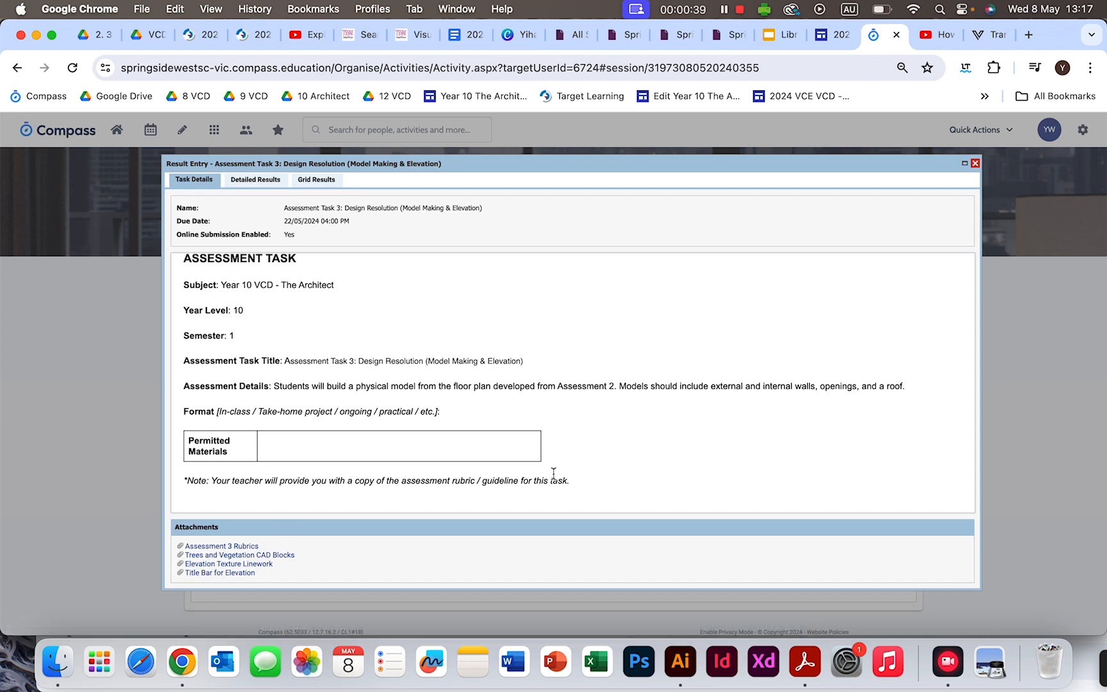
# - Go back to the AT3 house elevation drawing in Illustrator
pyautogui.click(681, 662)
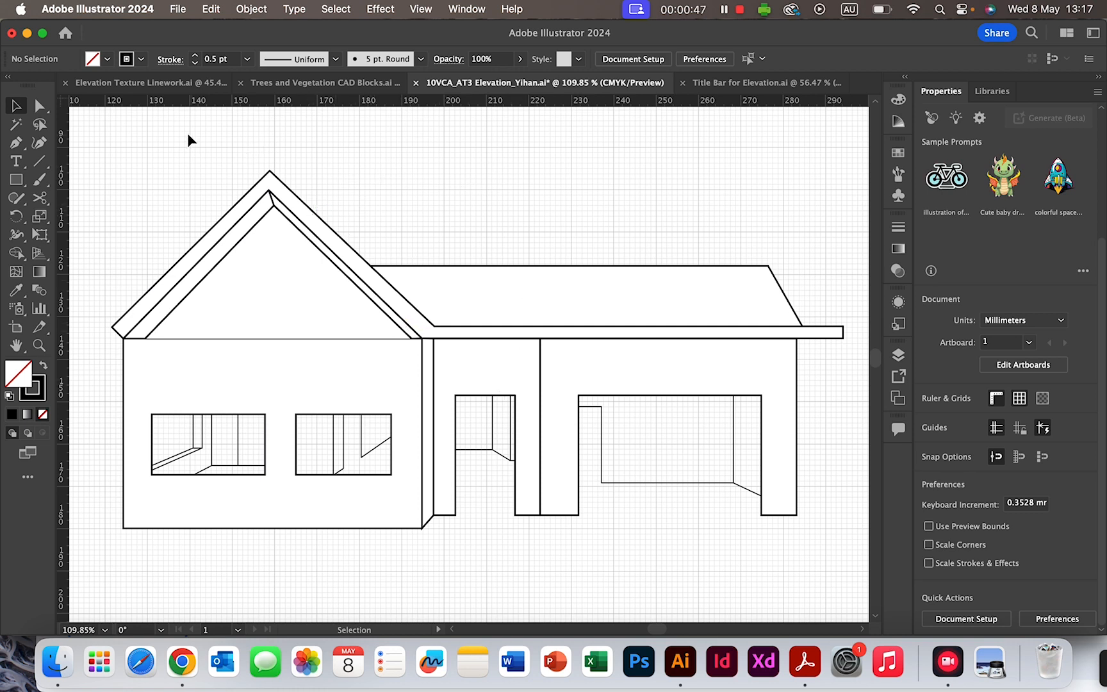
# - Copy all eight swatches from Elevation Texture Linework.ai and return to the elevation file
pyautogui.click(137, 83)
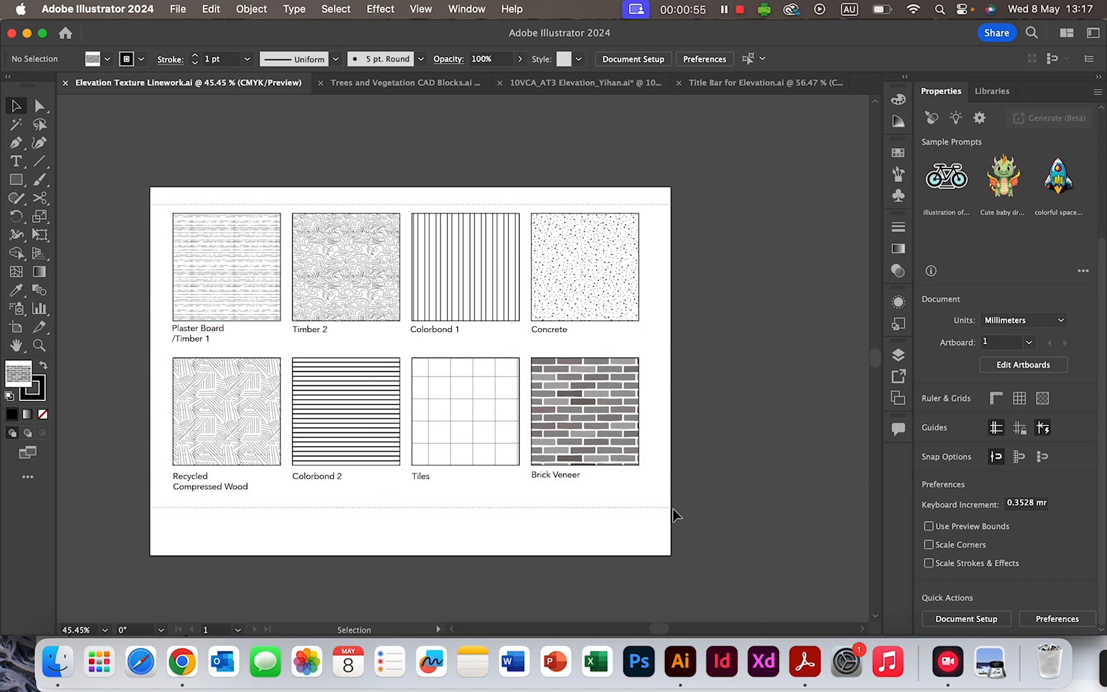
pyautogui.press('super+a')
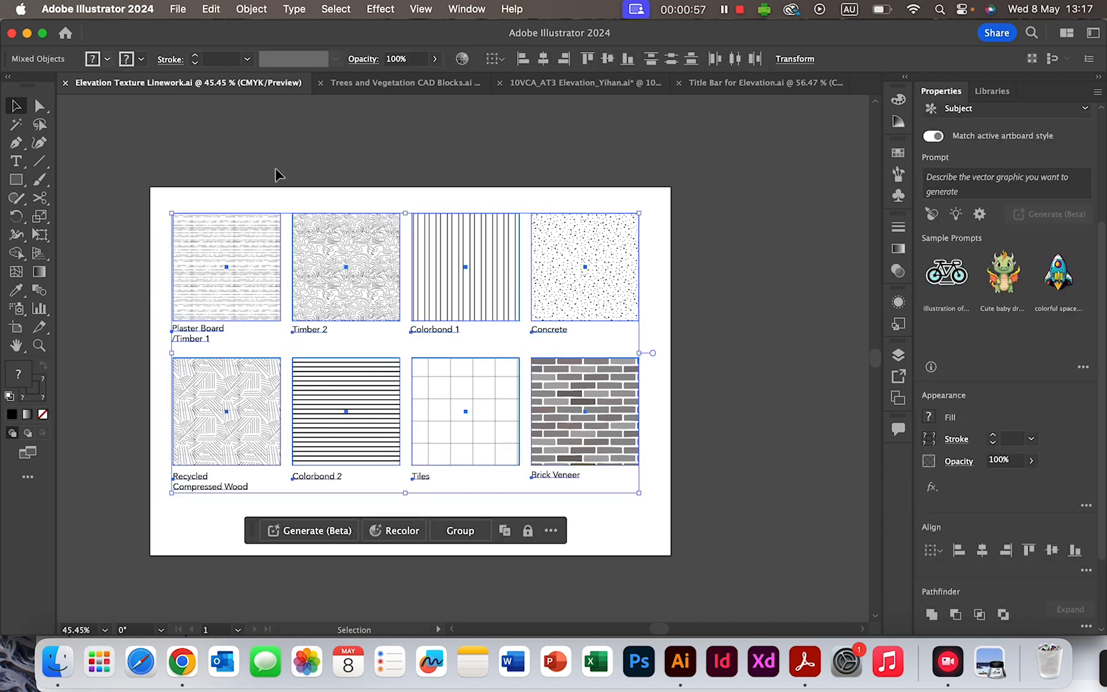
pyautogui.click(416, 82)
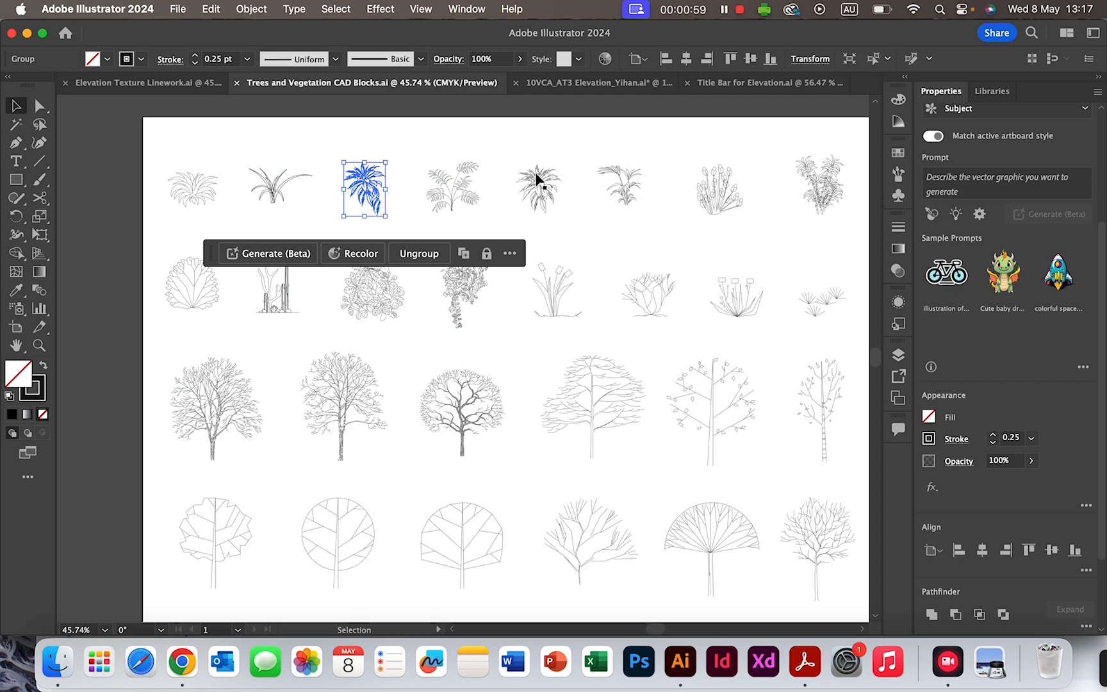
pyautogui.click(596, 82)
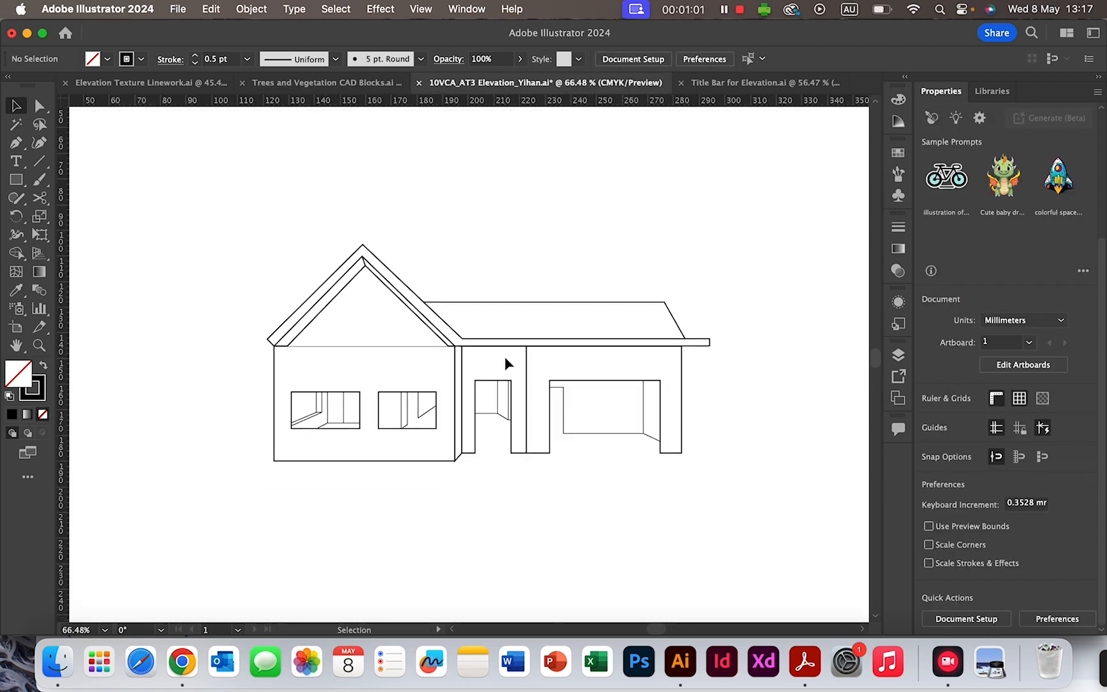
pyautogui.scroll(-2, 505, 357)
pyautogui.hscroll(-5, 505, 357)
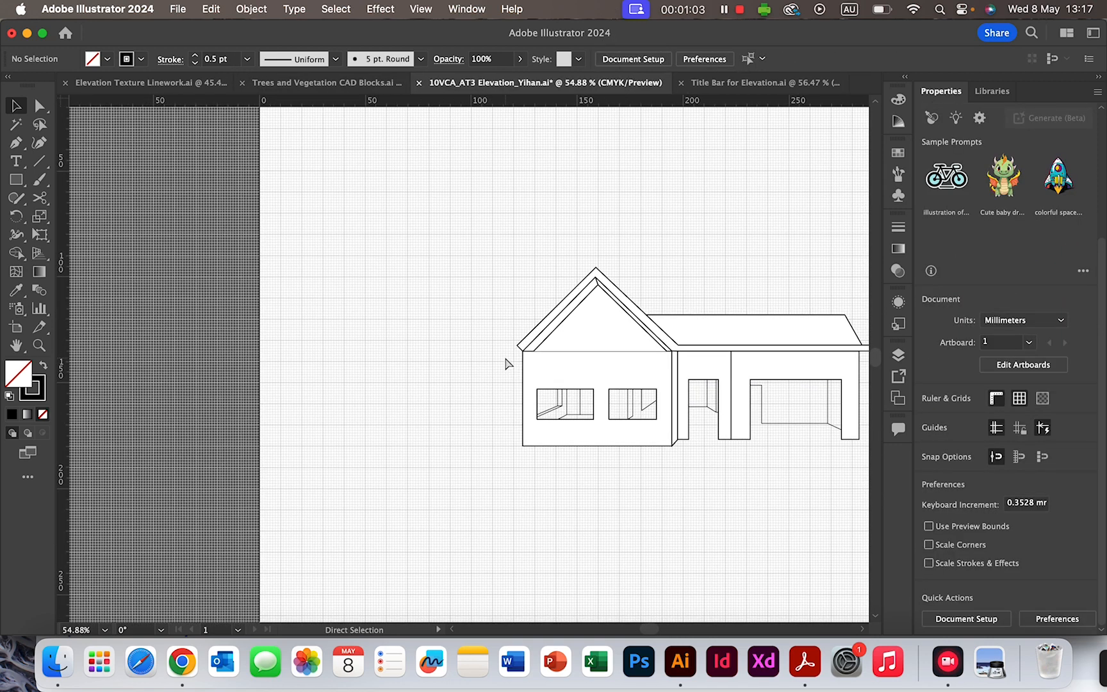
# - Paste the eight texture swatches, scale them down proportionally, and place them left of the house
pyautogui.press('super+v')
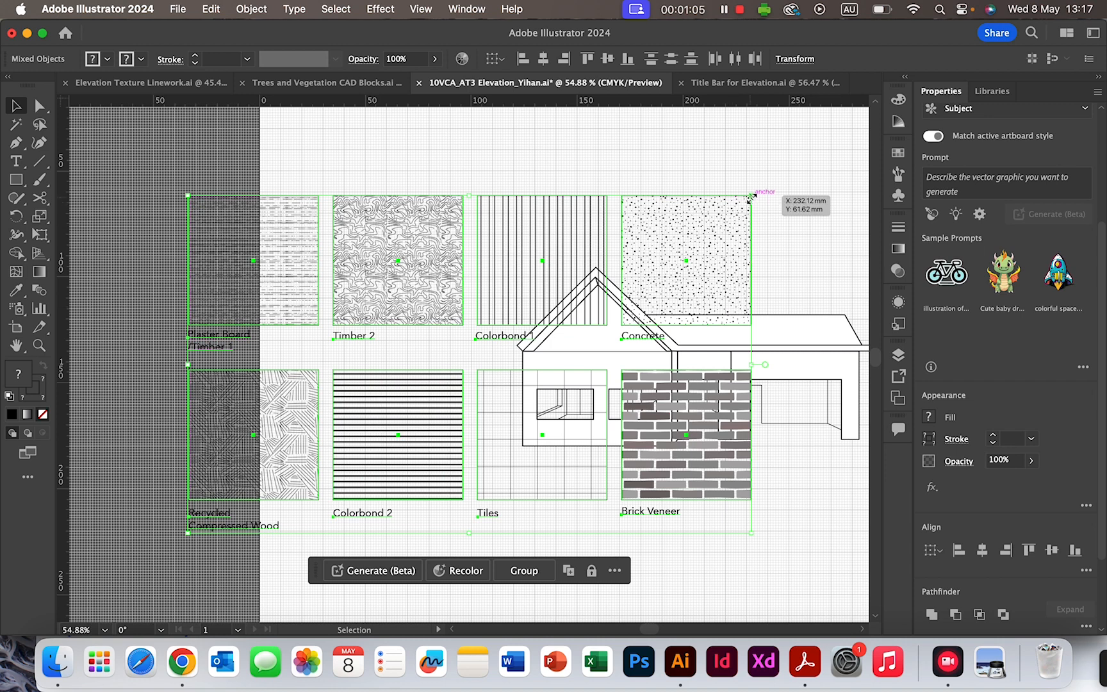
pyautogui.moveTo(752, 198); pyautogui.dragTo(388, 260)
pyautogui.click(555, 227)
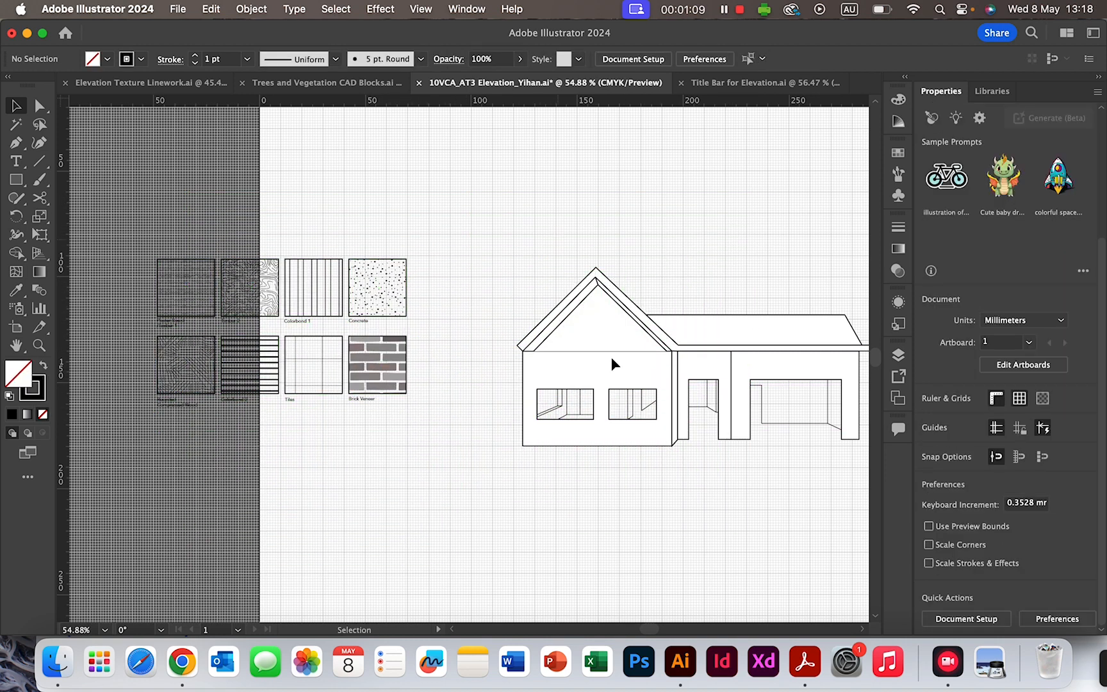
pyautogui.hscroll(3, 613, 365)
pyautogui.scroll(-2, 613, 365)
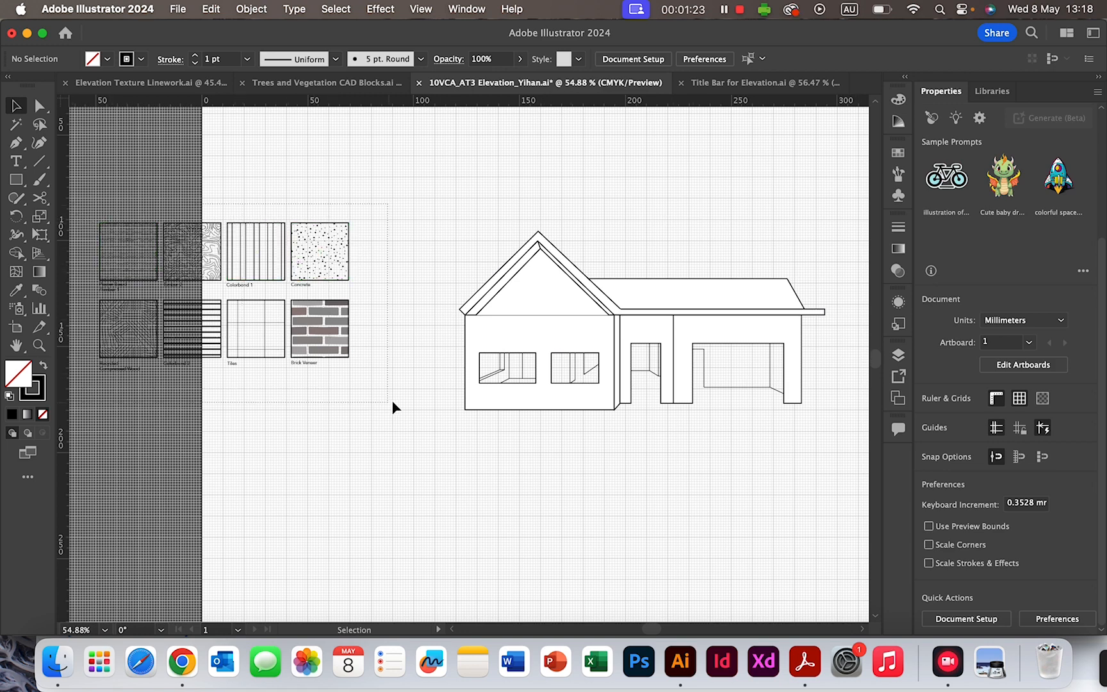
pyautogui.moveTo(393, 404); pyautogui.dragTo(393, 404)
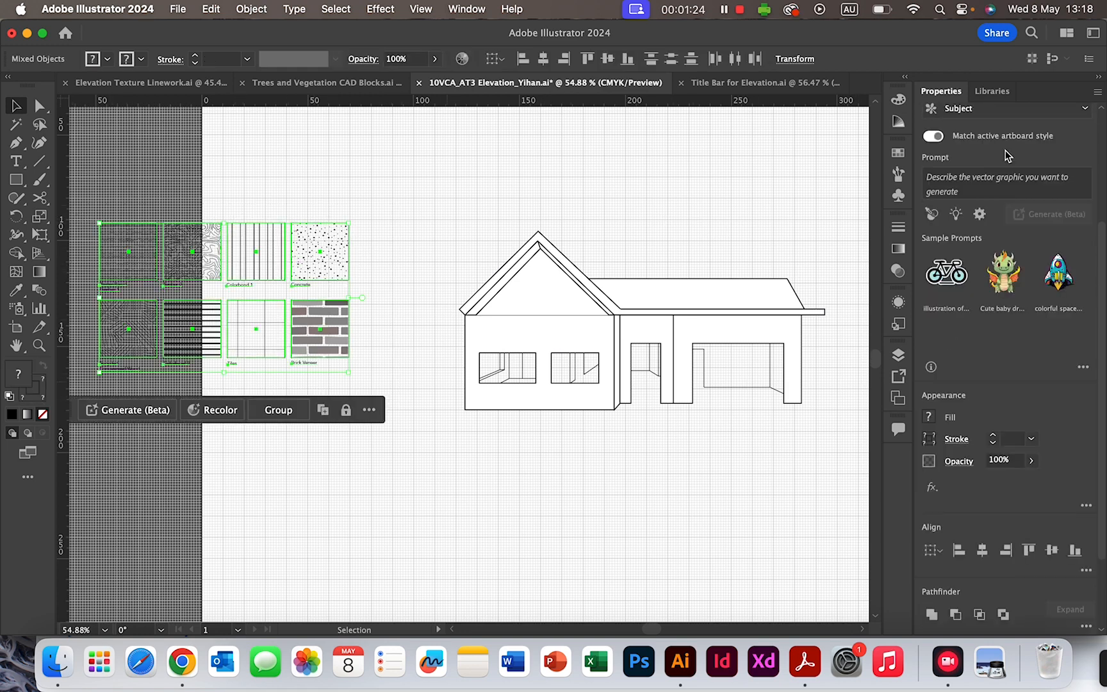
# - Create a new layer at the top of the Layers panel named 'Texture'
pyautogui.click(899, 355)
pyautogui.click(837, 492)
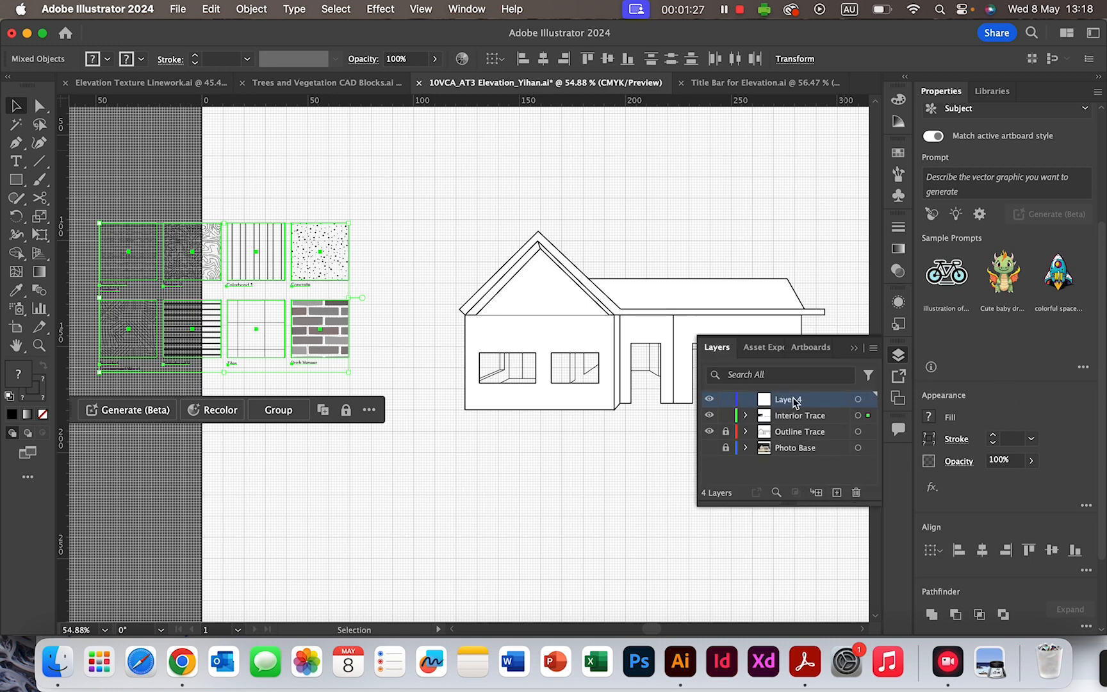
pyautogui.doubleClick(794, 399)
pyautogui.write('Texture')
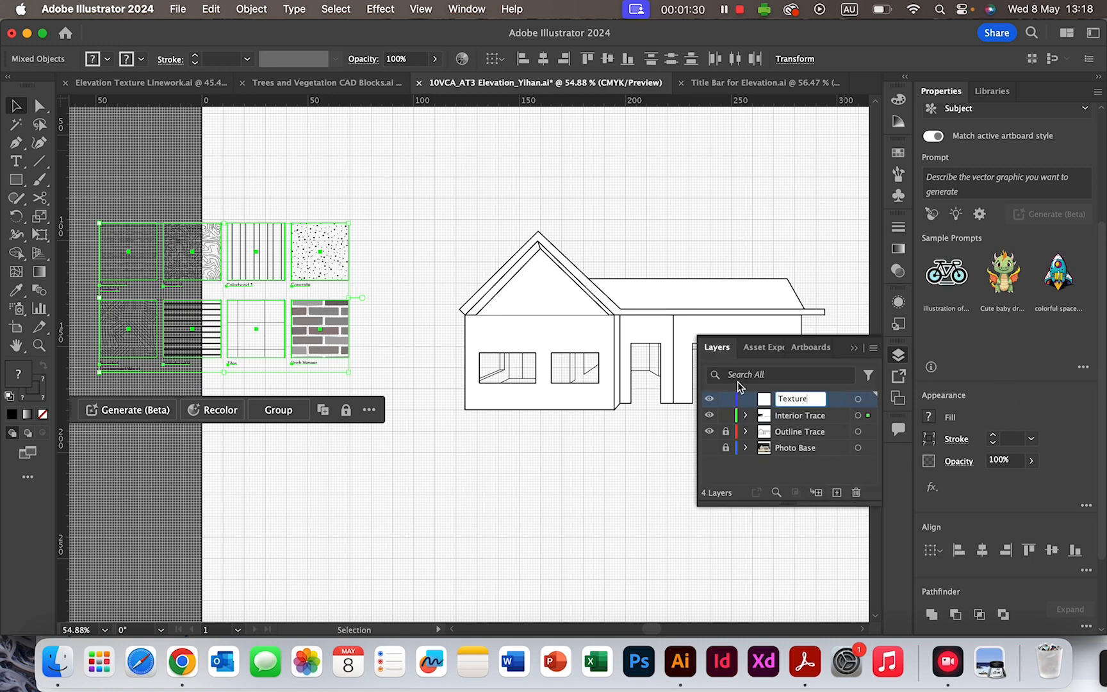
pyautogui.click(726, 416)
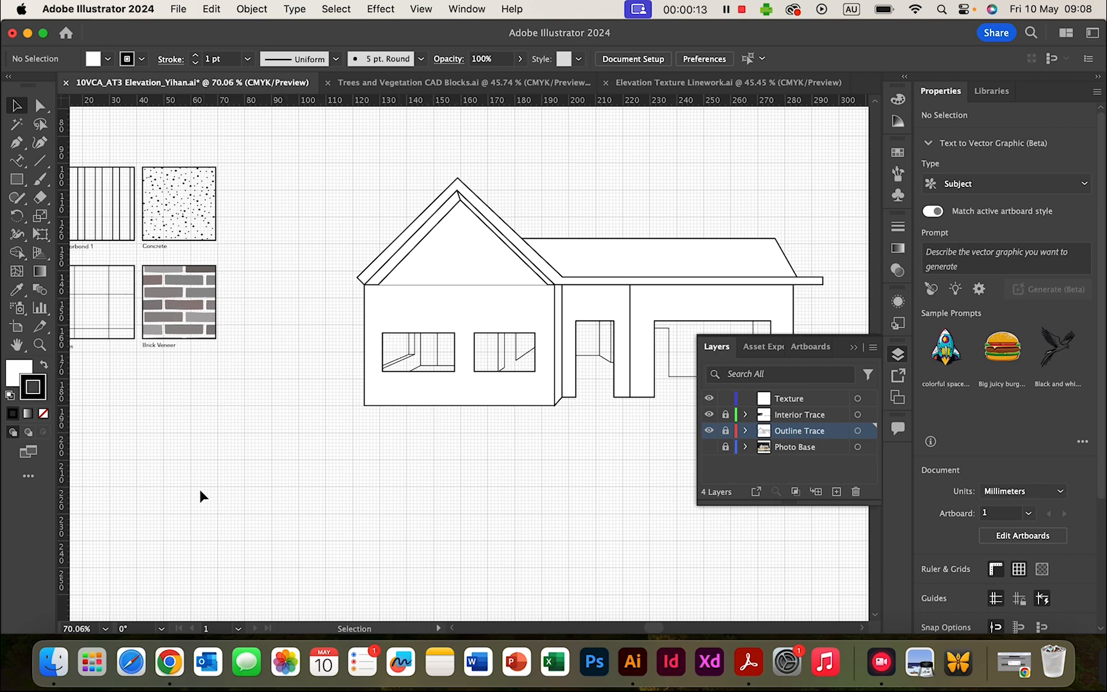
# - Make Texture the active layer and unlock Outline Trace, Interior Trace and Photo Base
pyautogui.hscroll(-10, 200, 496)
pyautogui.scroll(4, 200, 497)
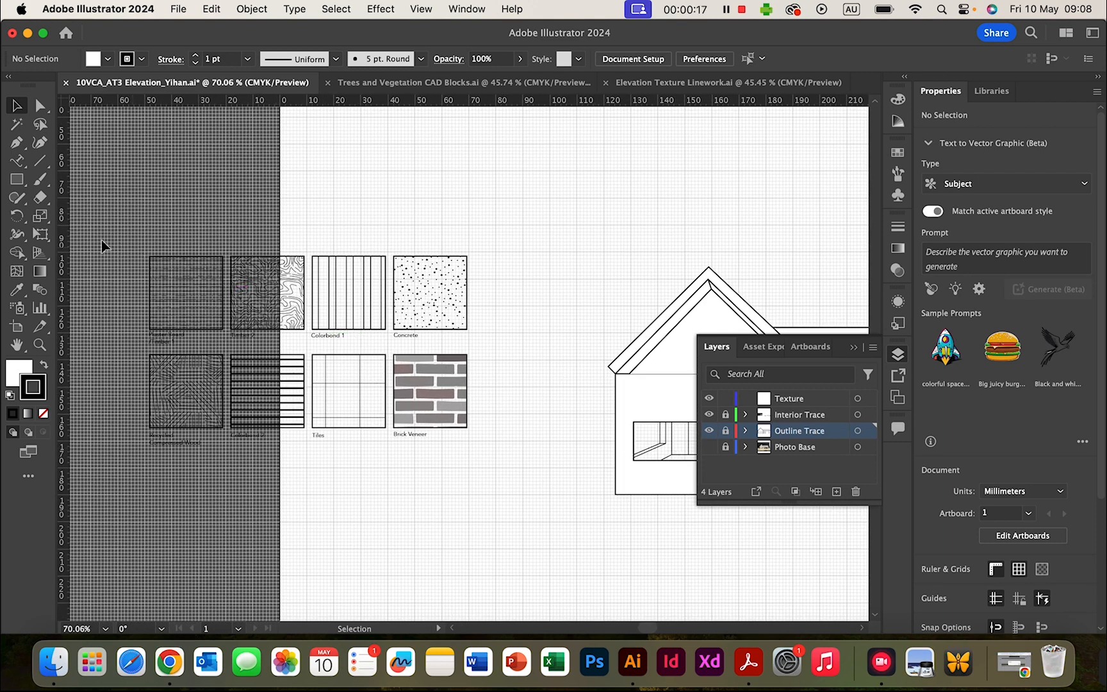
pyautogui.moveTo(115, 219); pyautogui.dragTo(563, 495)
pyautogui.click(827, 398)
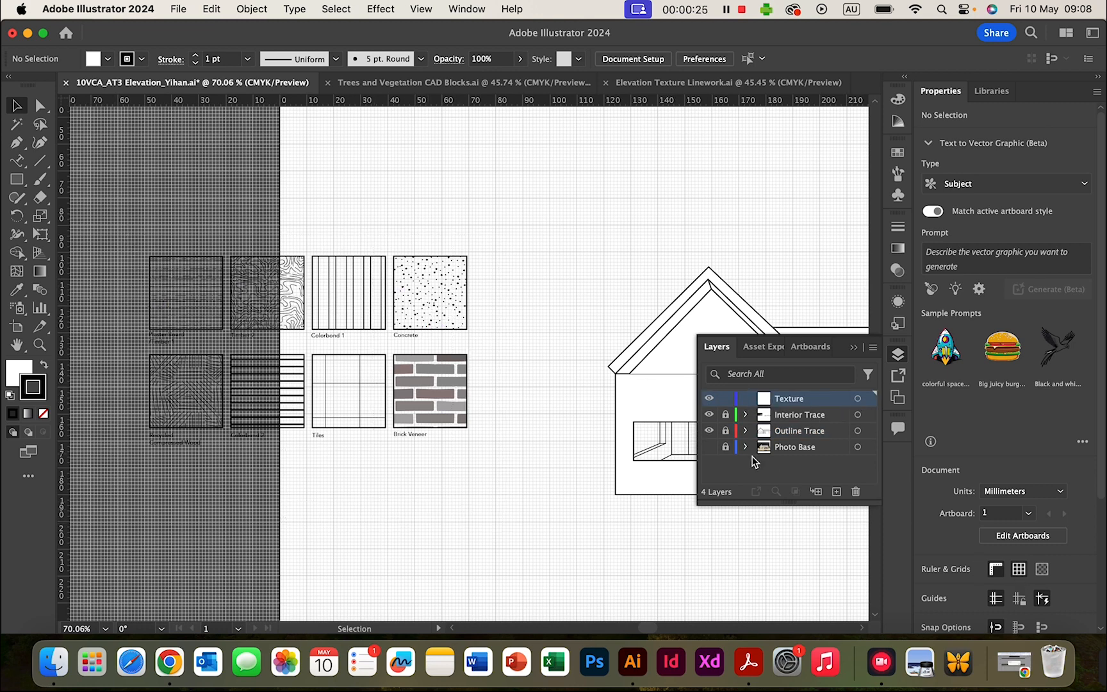
pyautogui.click(726, 430)
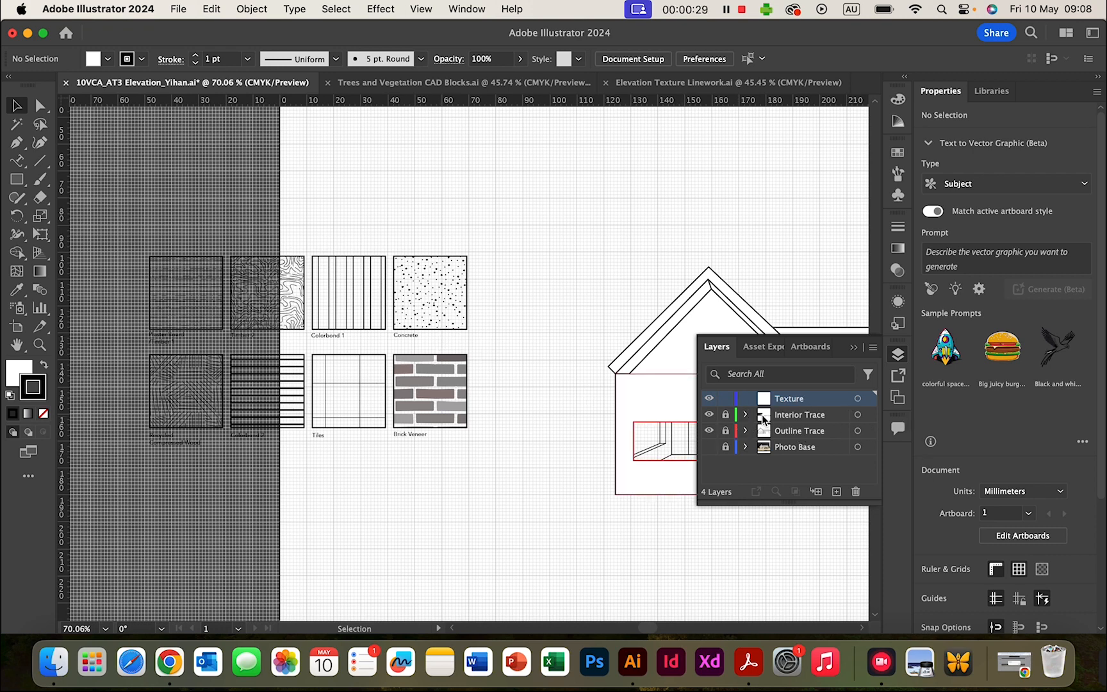
pyautogui.moveTo(725, 415); pyautogui.dragTo(725, 459)
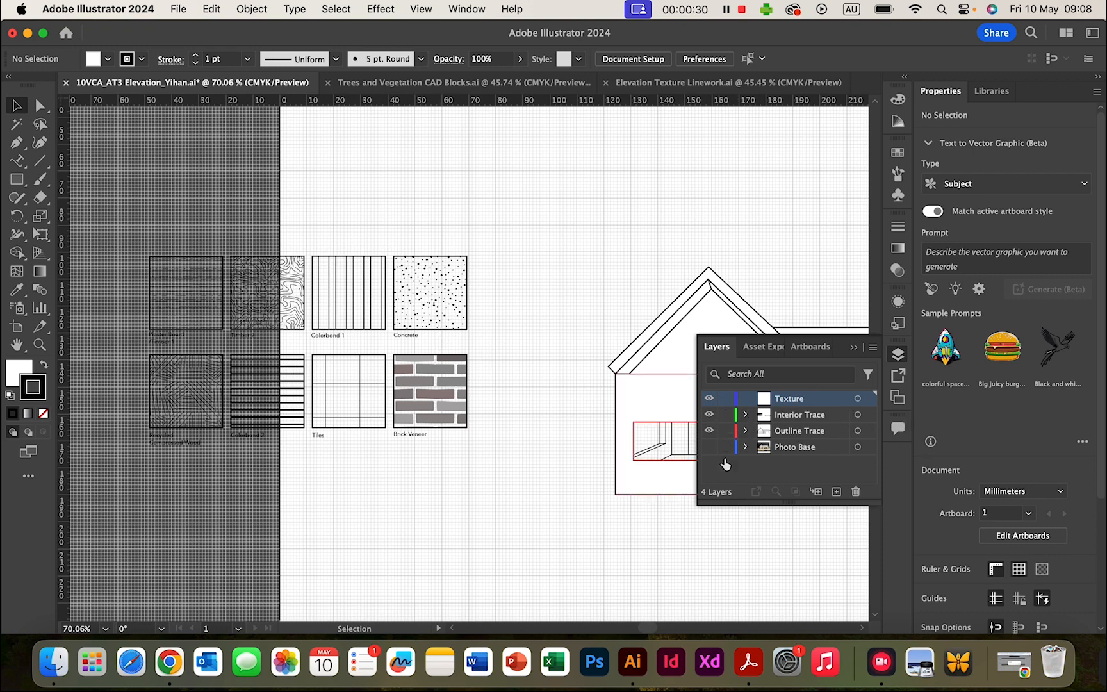
# - Move all eight texture swatches onto the Texture layer and up onto the page
pyautogui.click(436, 307)
pyautogui.click(136, 222)
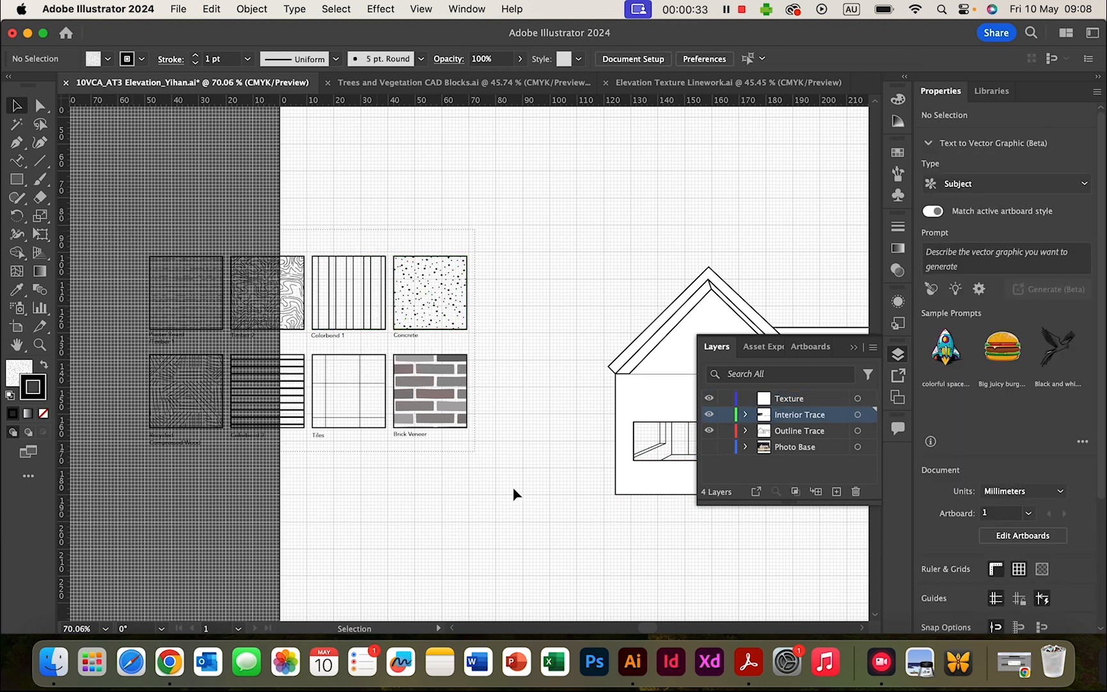
pyautogui.moveTo(513, 487); pyautogui.dragTo(541, 525)
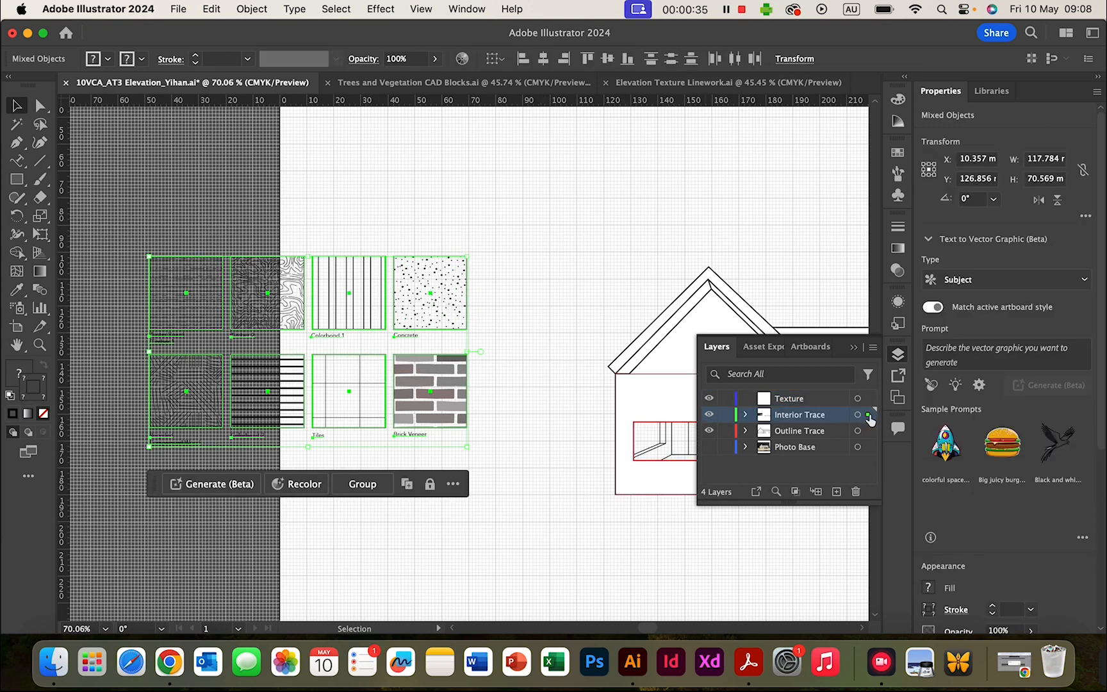
pyautogui.moveTo(870, 412); pyautogui.dragTo(869, 398)
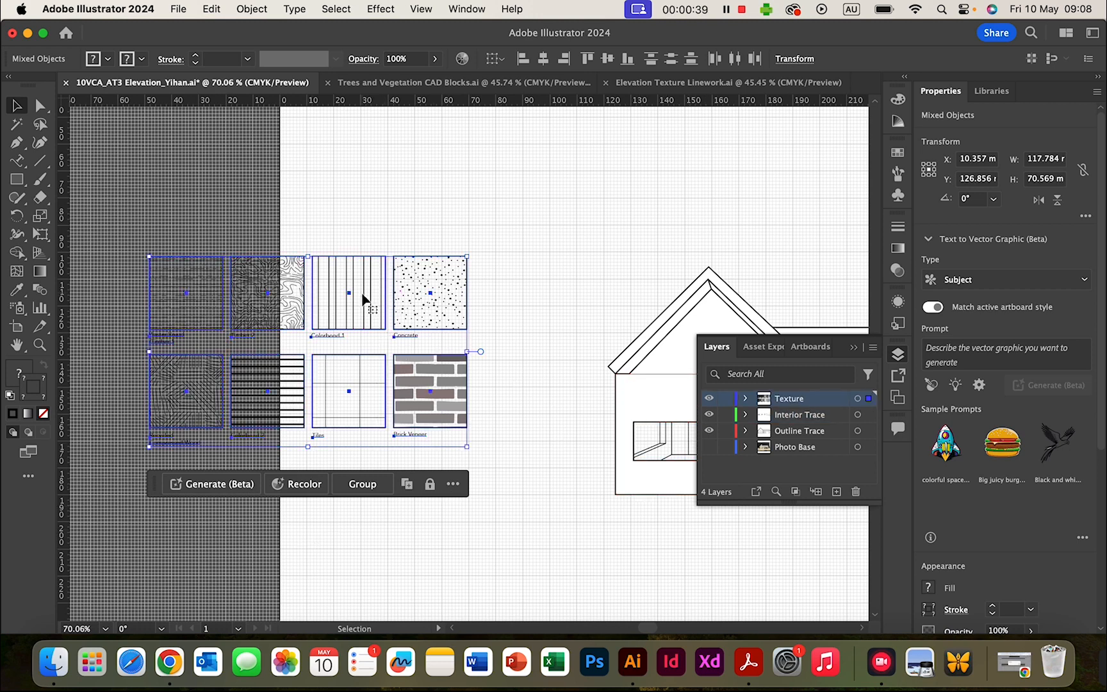
pyautogui.moveTo(383, 287); pyautogui.dragTo(538, 159)
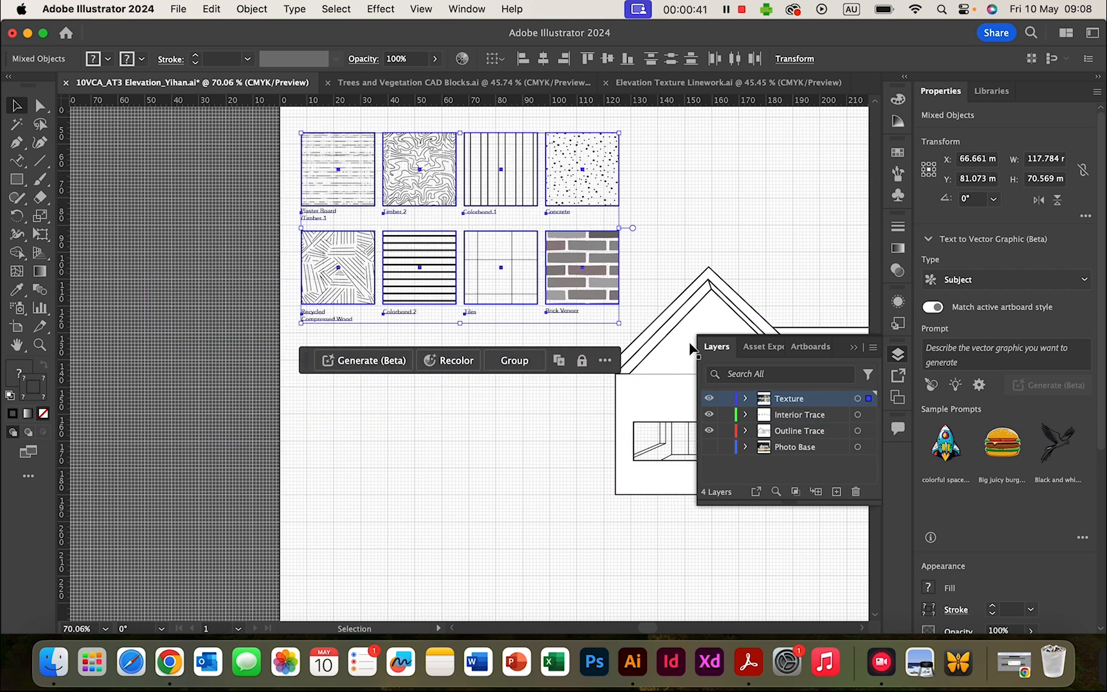
# - Lock the Photo Base and Interior Trace layers and deselect the swatches
pyautogui.click(726, 447)
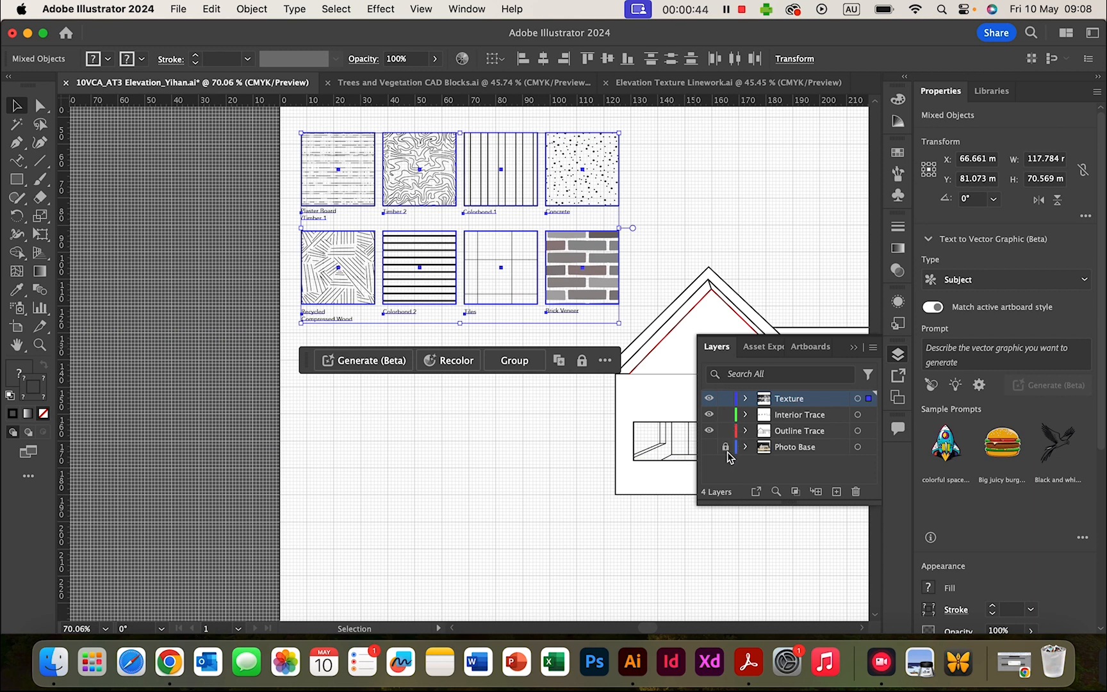
pyautogui.click(726, 415)
pyautogui.click(747, 200)
pyautogui.hscroll(5, 626, 244)
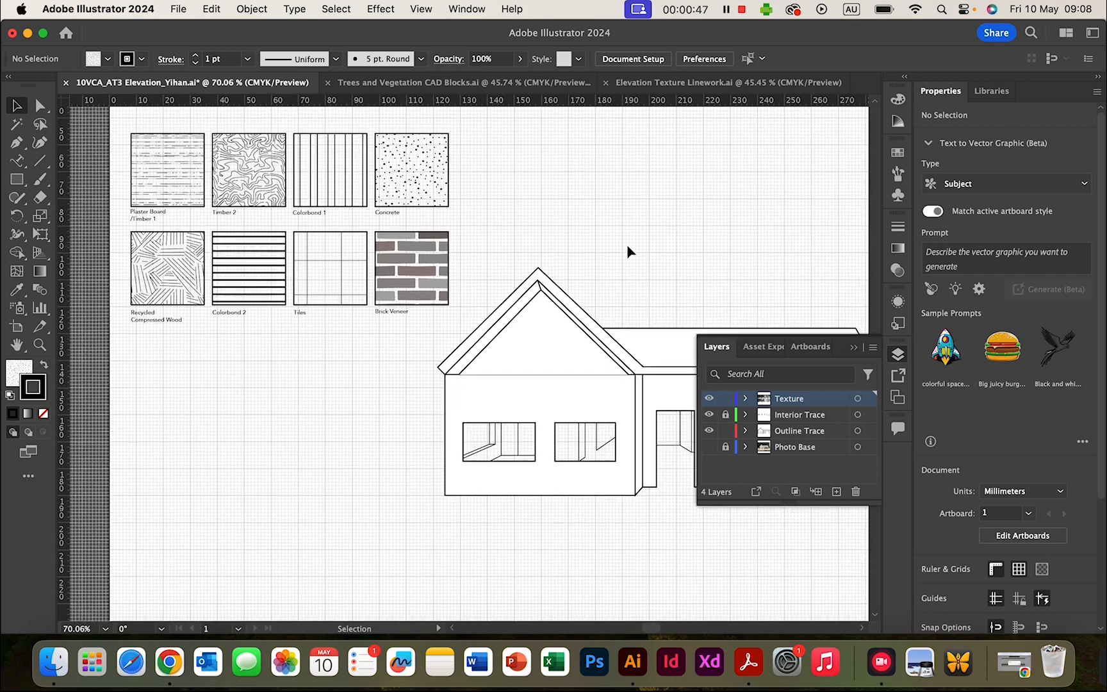
pyautogui.hscroll(3, 626, 245)
# - Eyedrop the Concrete swatch onto the selected main wall outline, then deselect it
pyautogui.click(588, 328)
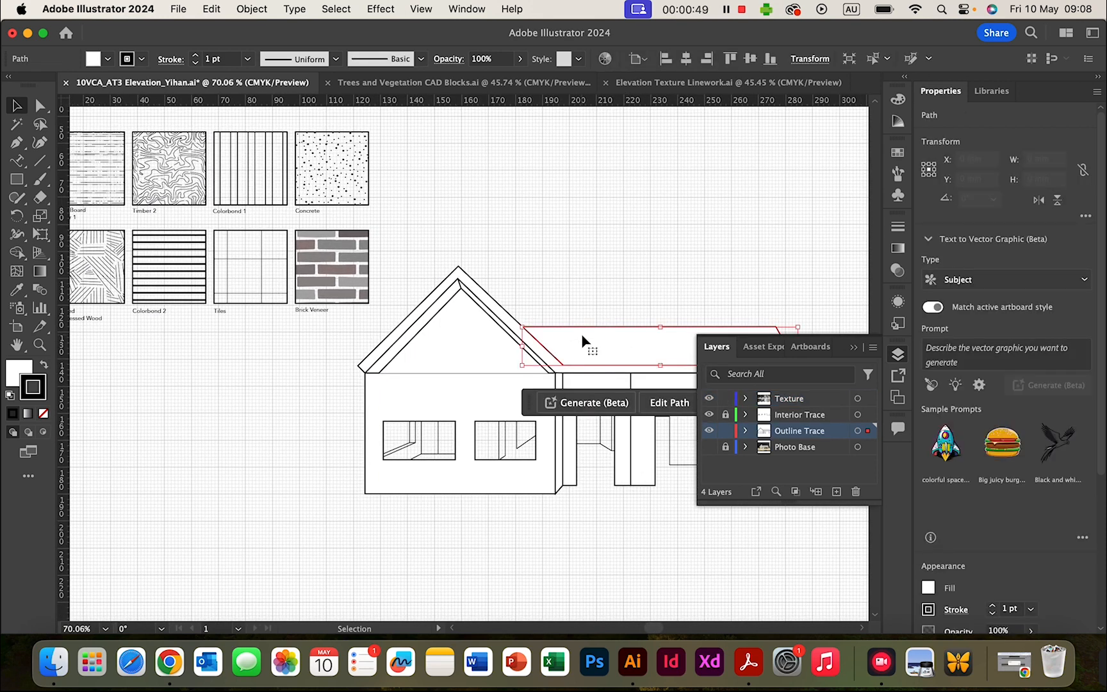
pyautogui.keyDown('shift'); pyautogui.click(462, 283); pyautogui.keyUp('shift')
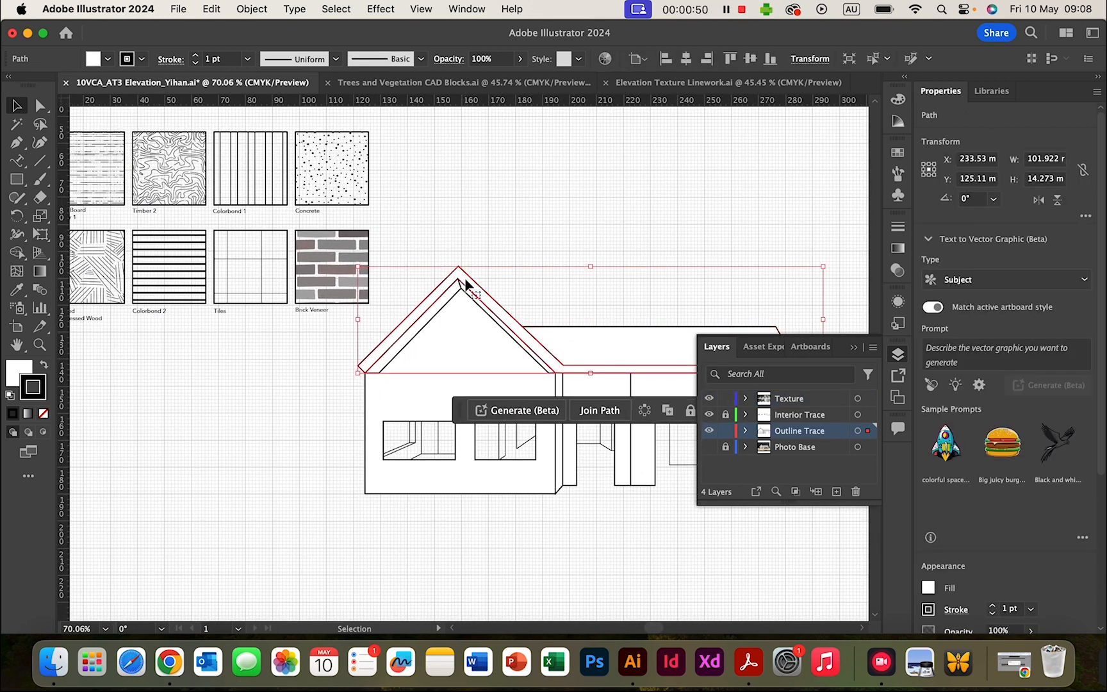
pyautogui.click(441, 401)
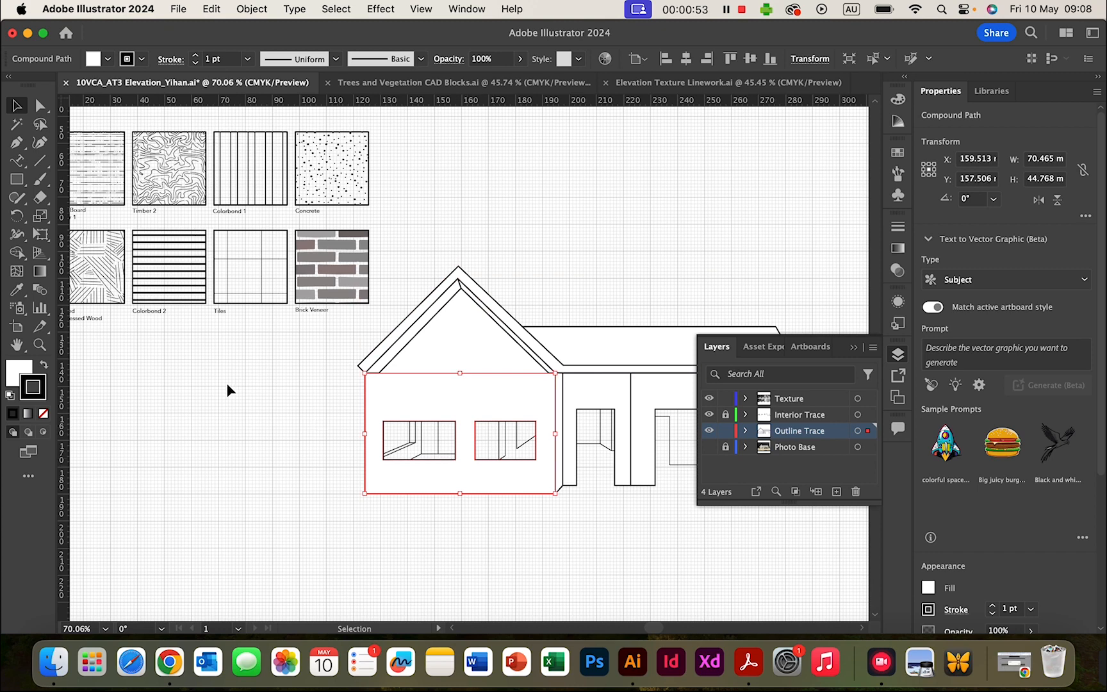
pyautogui.hscroll(-3, 226, 383)
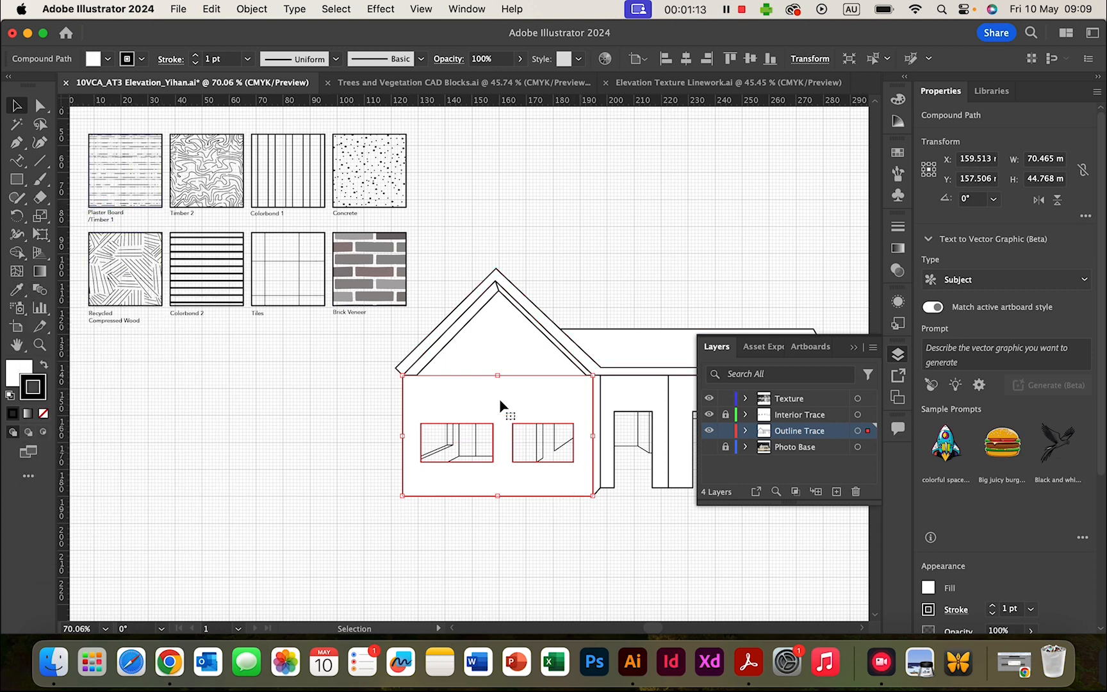
pyautogui.click(19, 294)
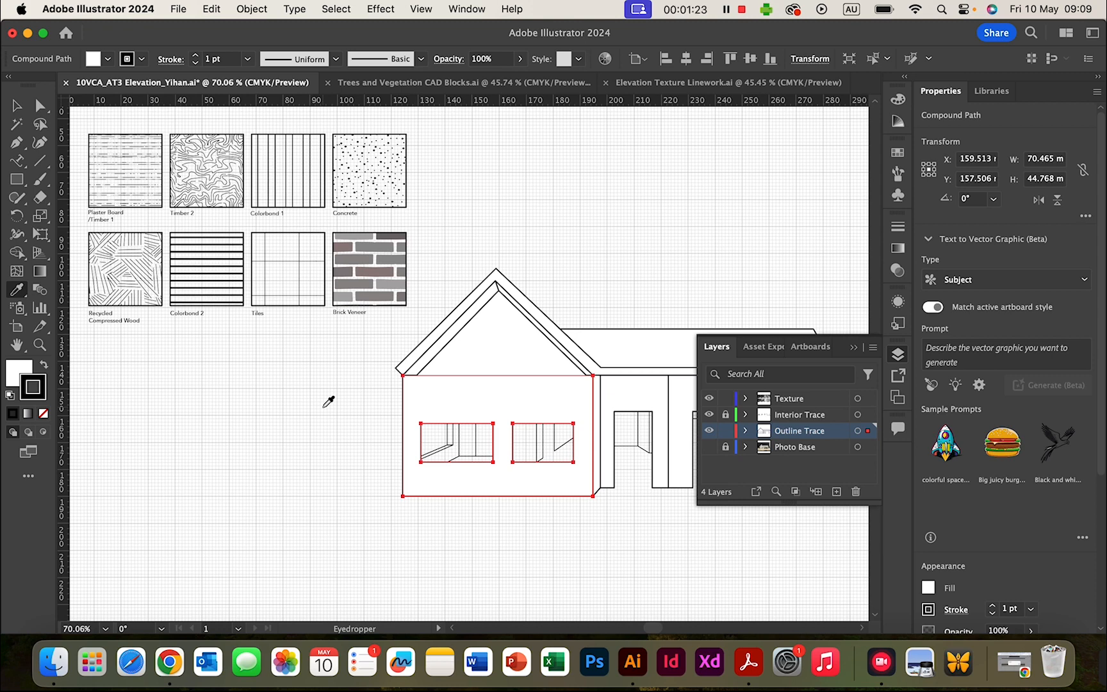
pyautogui.click(378, 165)
pyautogui.press('v')
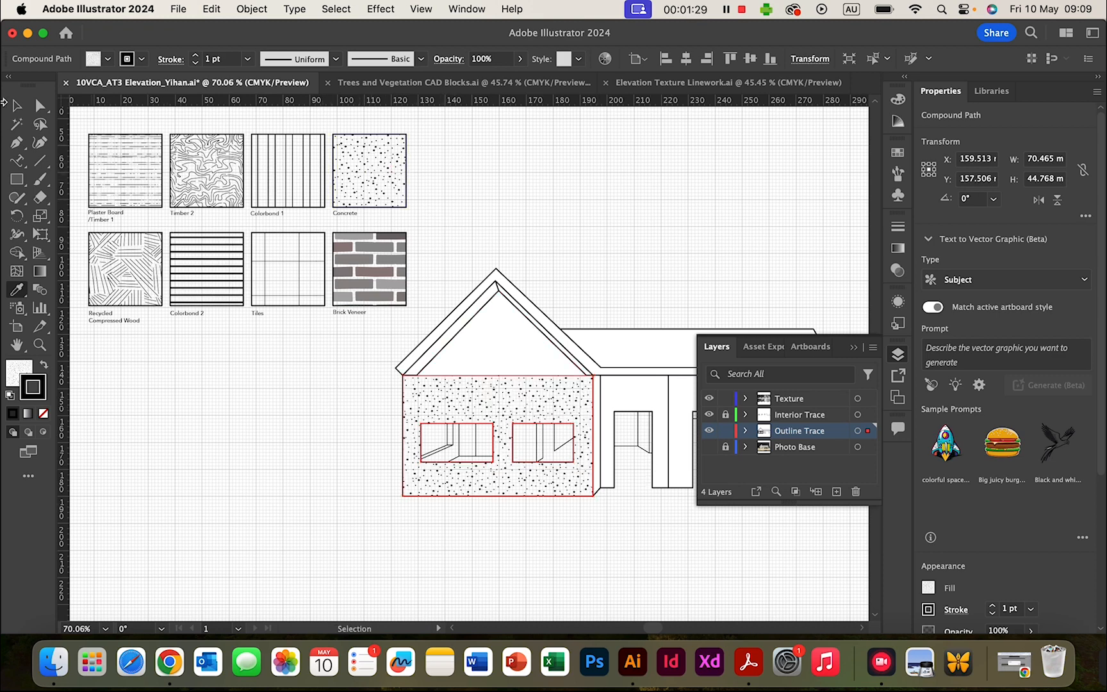
pyautogui.click(17, 105)
pyautogui.click(583, 206)
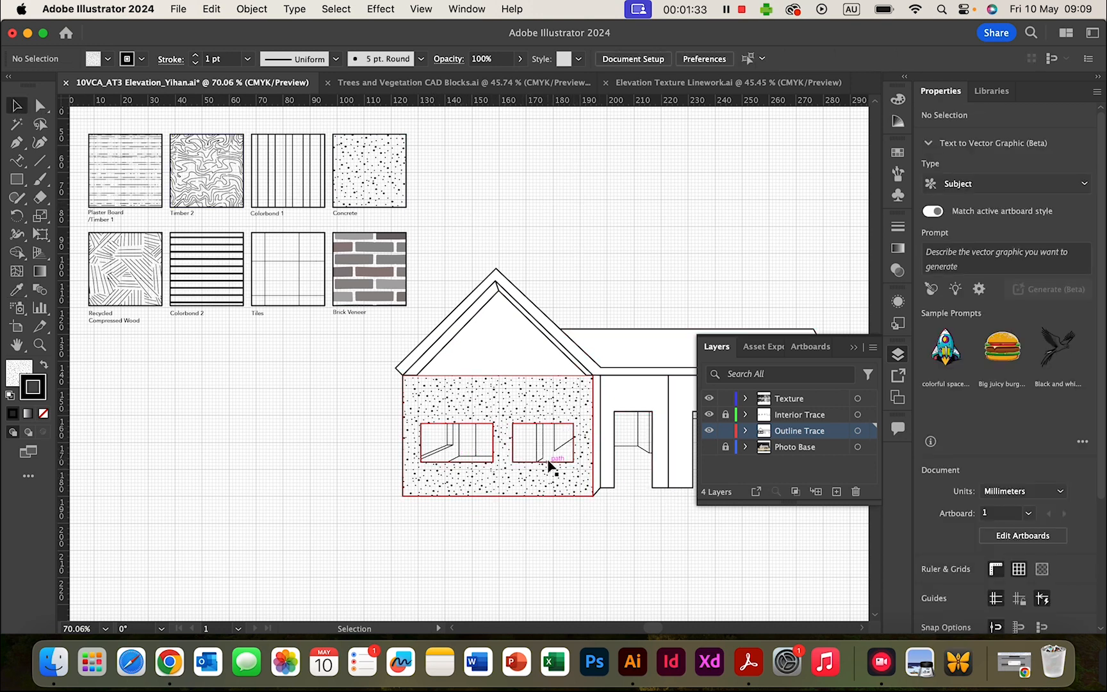
# - Eyedrop the Concrete speckle texture onto the narrow side wall strip, then deselect it
pyautogui.hscroll(10, 549, 465)
pyautogui.scroll(-4, 549, 466)
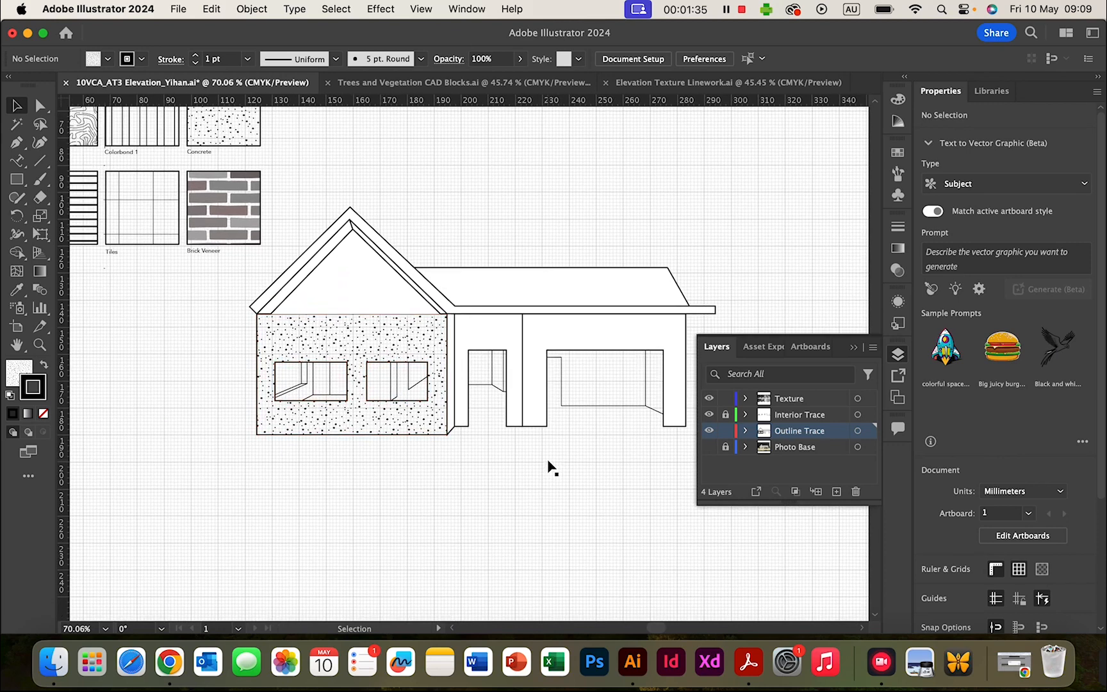
pyautogui.hscroll(-5, 550, 466)
pyautogui.scroll(3, 549, 466)
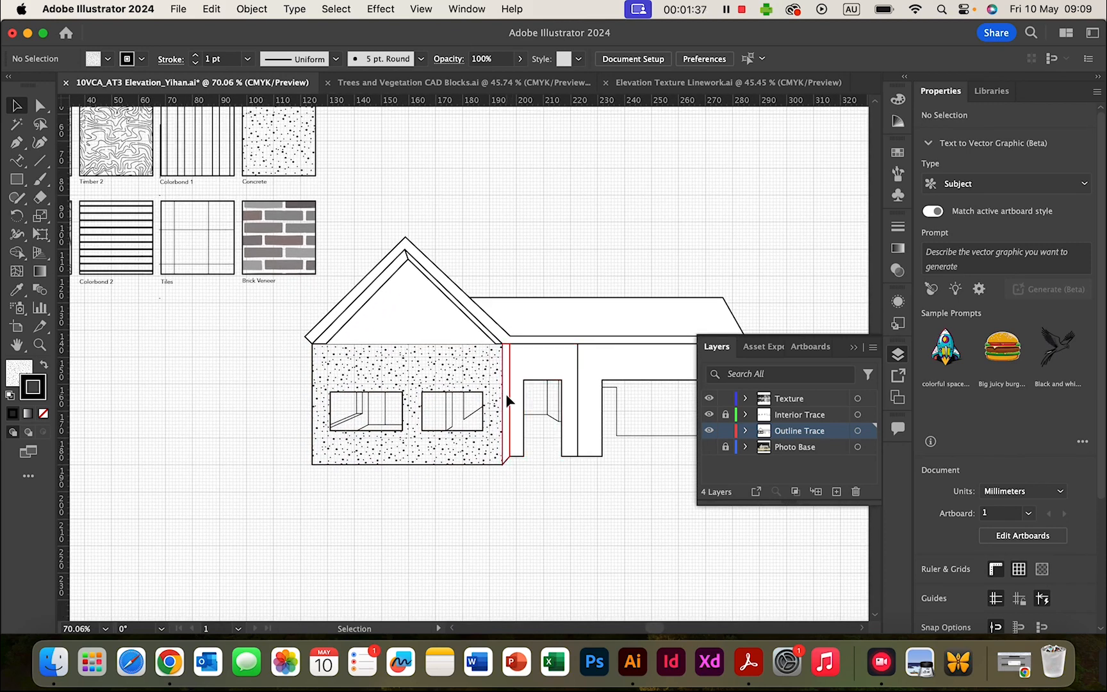
pyautogui.click(506, 400)
pyautogui.click(18, 291)
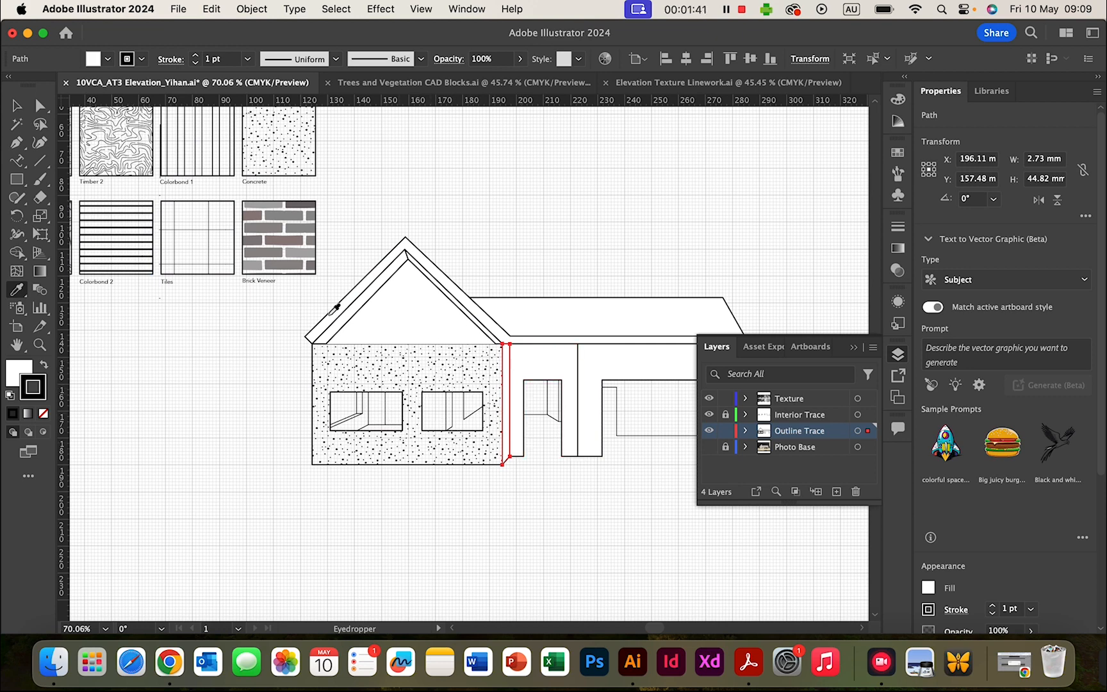
pyautogui.click(272, 130)
pyautogui.press('v')
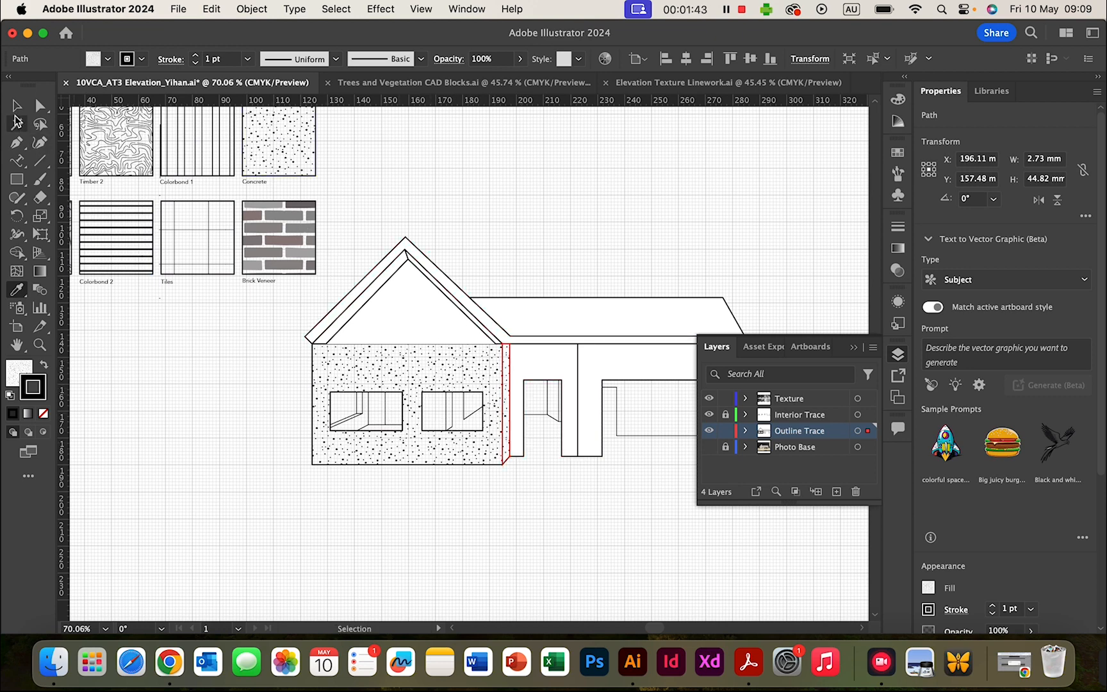
pyautogui.click(588, 215)
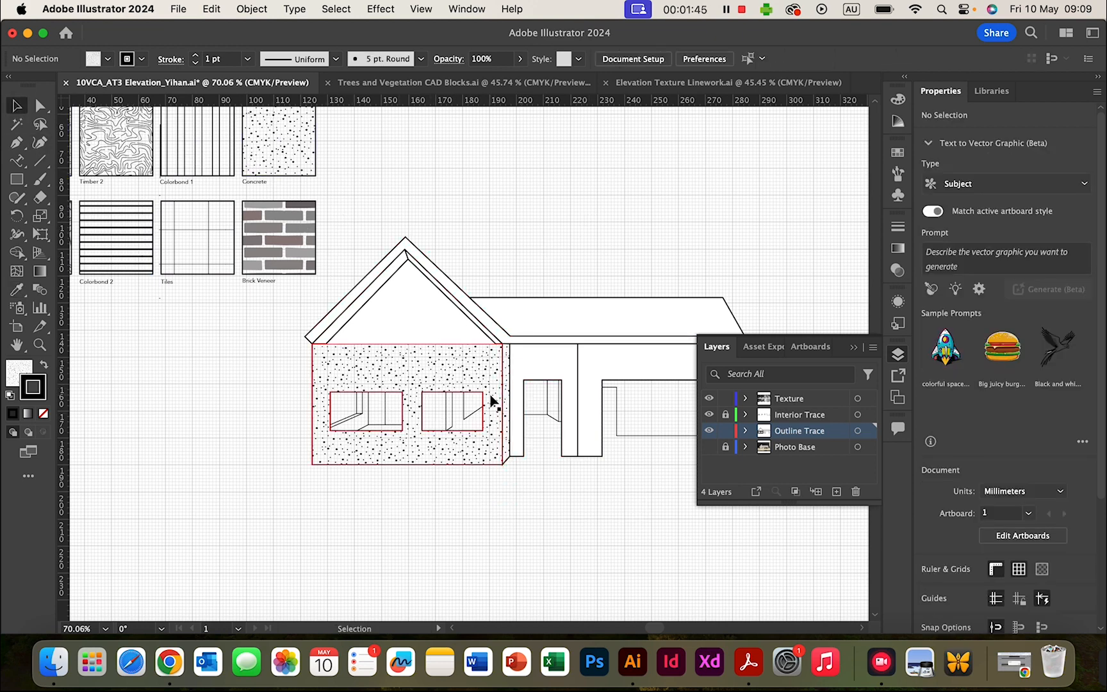
pyautogui.hscroll(5, 491, 402)
pyautogui.scroll(2, 491, 402)
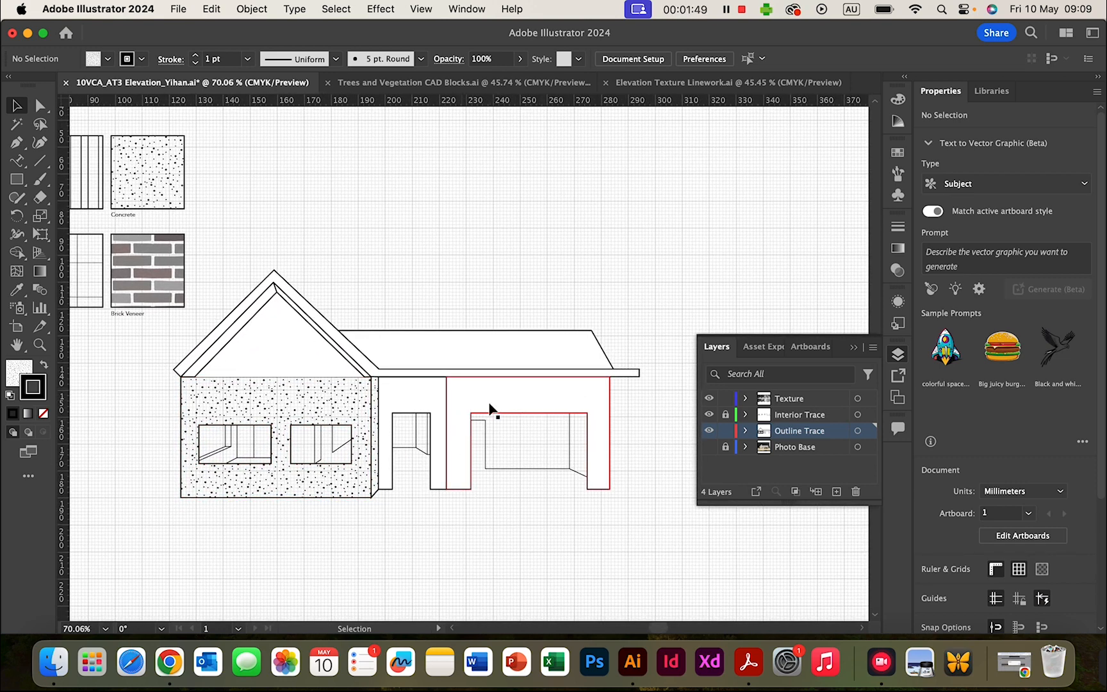
pyautogui.hscroll(-7, 325, 275)
pyautogui.scroll(1, 325, 276)
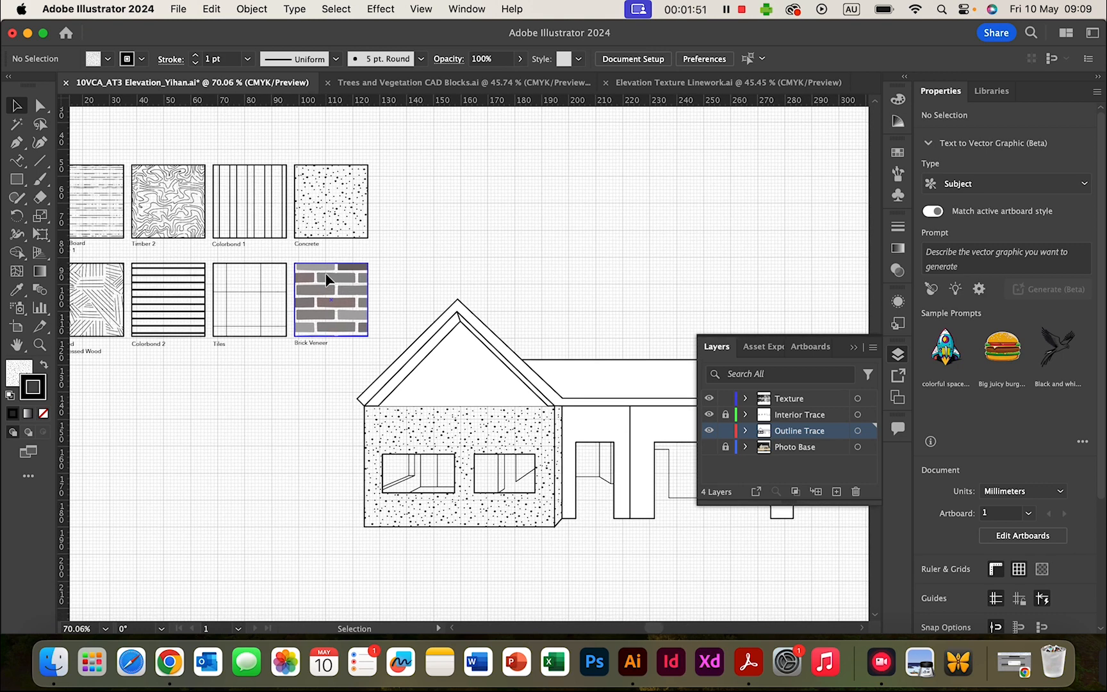
pyautogui.hscroll(-6, 326, 279)
pyautogui.scroll(1, 325, 279)
pyautogui.hscroll(3, 326, 280)
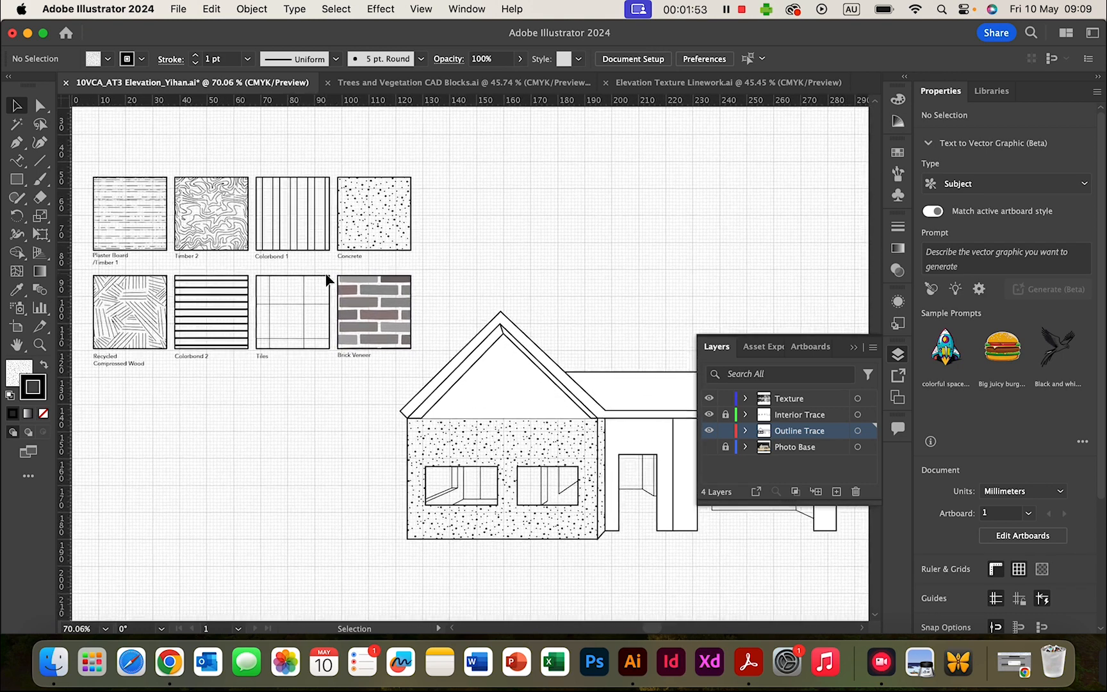
# - Try Recycled Compressed Wood, then Plaster Board/Timber 1 as the garage wall fill
pyautogui.click(678, 445)
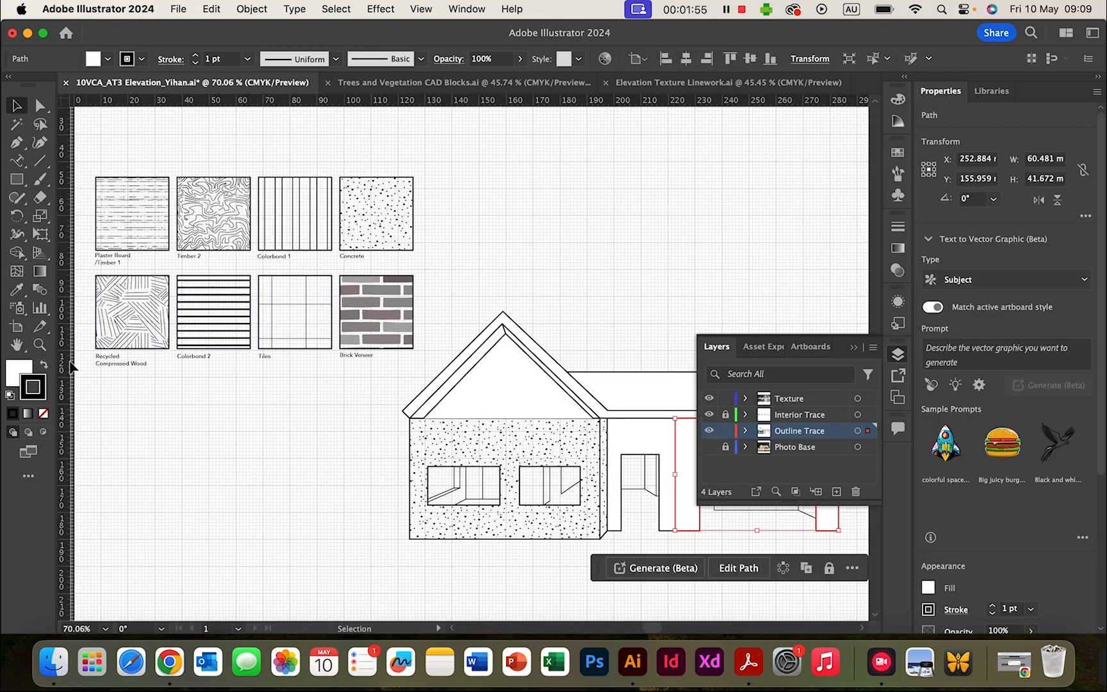
pyautogui.click(17, 293)
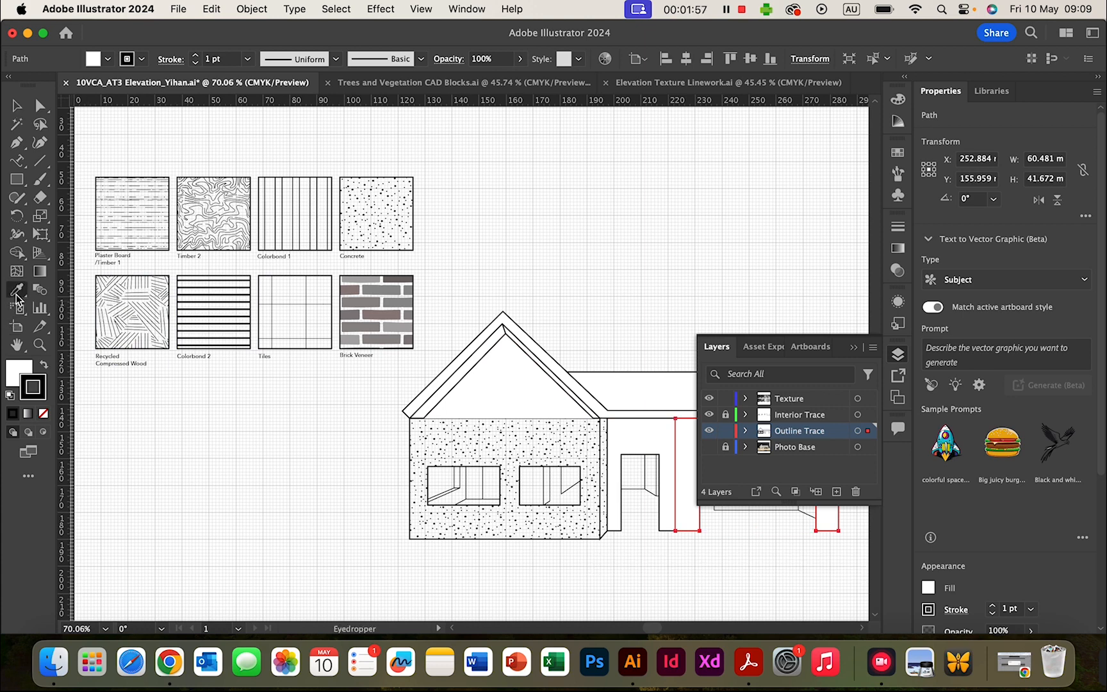
pyautogui.click(144, 300)
pyautogui.hscroll(8, 326, 512)
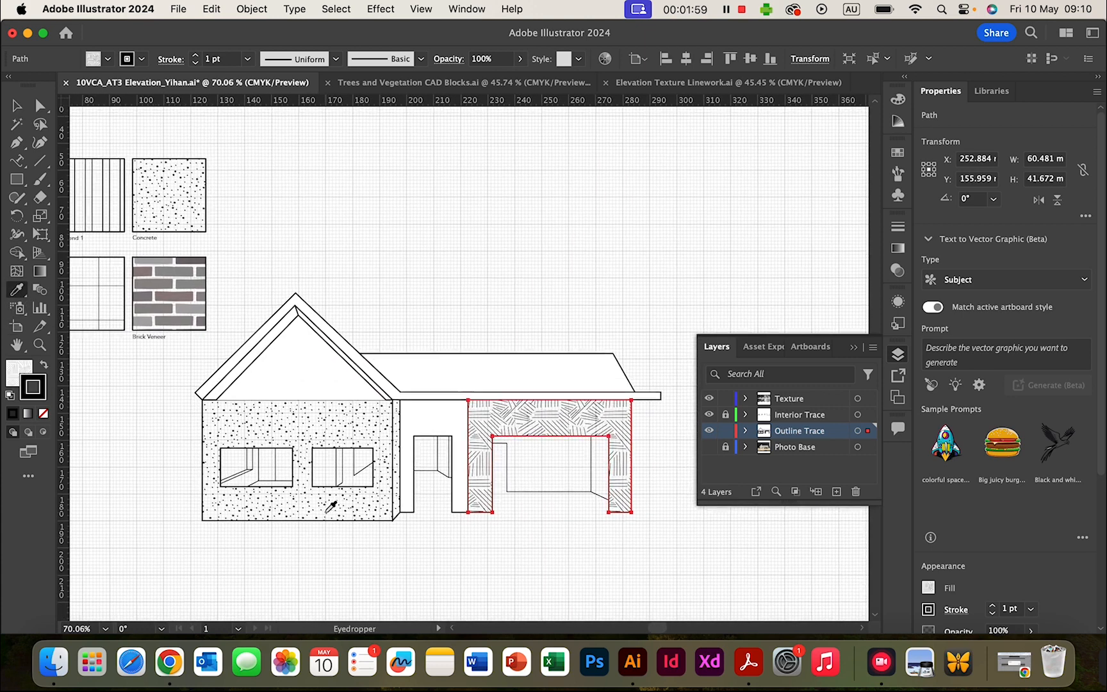
pyautogui.hscroll(-8, 326, 512)
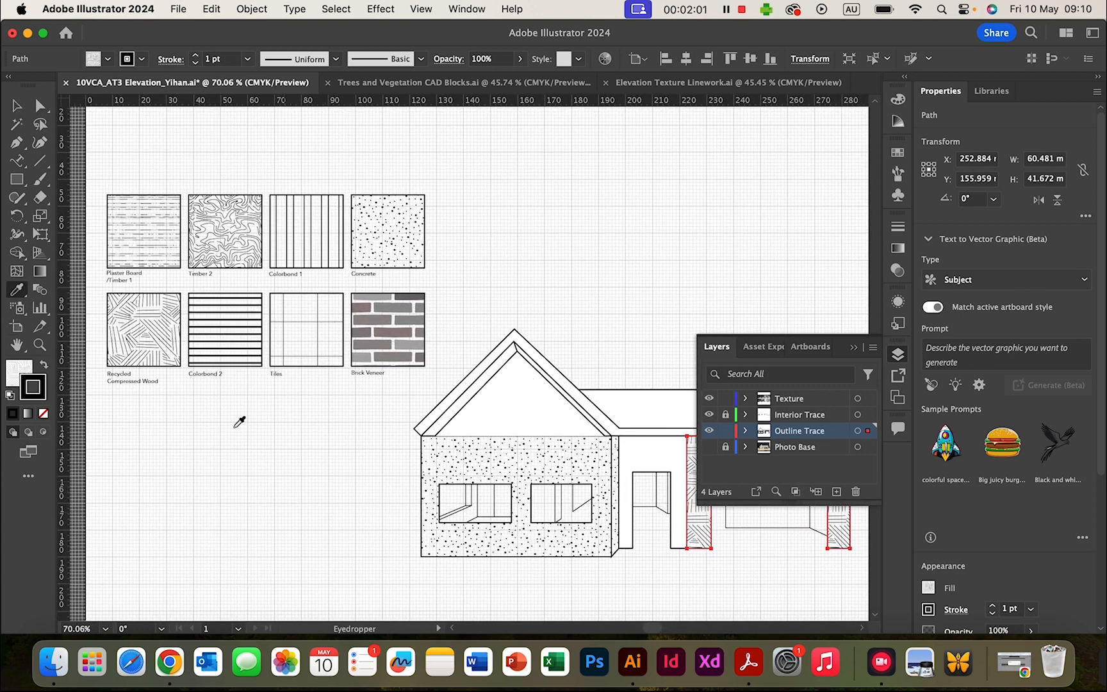
pyautogui.click(150, 239)
pyautogui.hscroll(7, 484, 448)
pyautogui.hscroll(2, 489, 442)
pyautogui.scroll(-1, 488, 442)
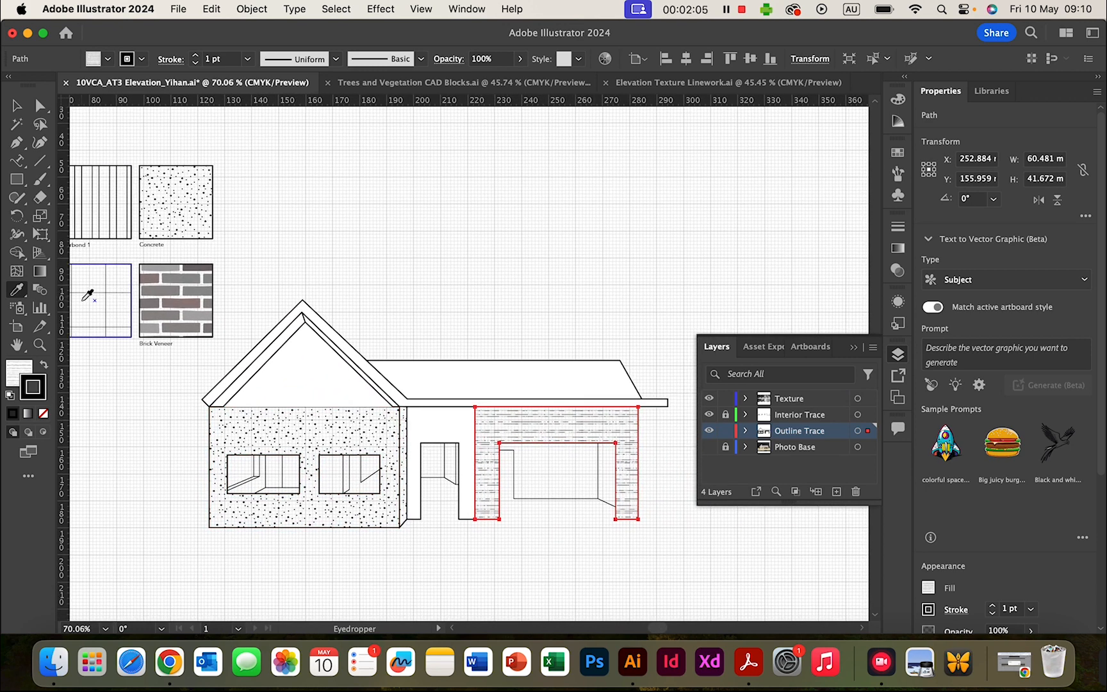
pyautogui.click(16, 105)
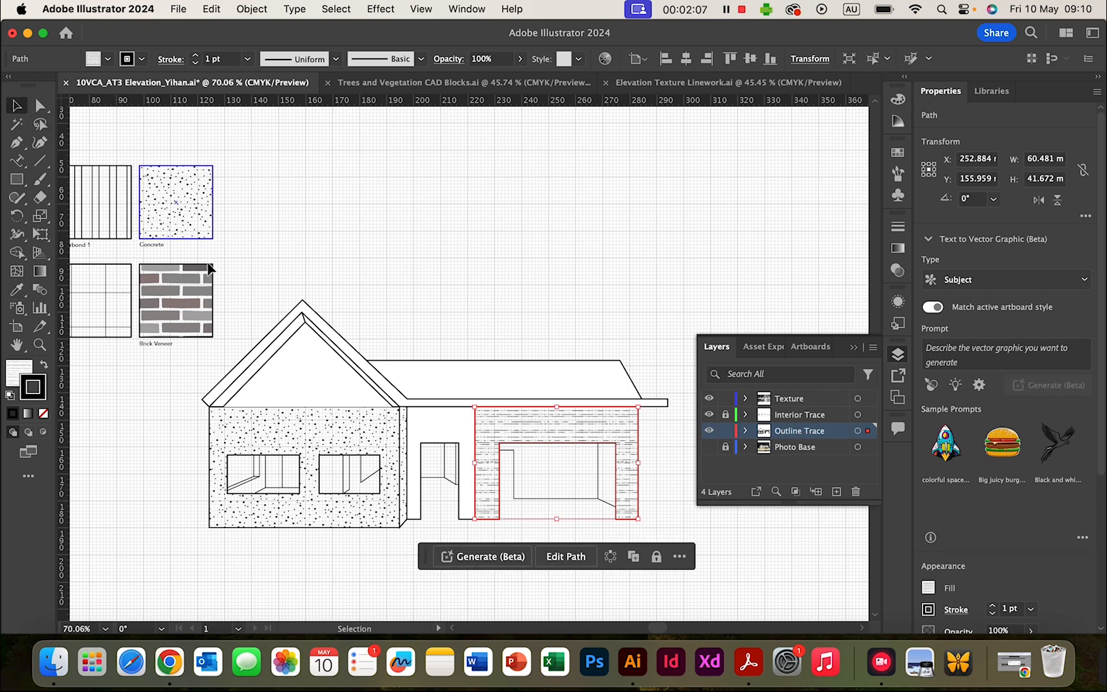
# - Change the garage wall fill to the Tiles grid swatch
pyautogui.hscroll(-12, 210, 268)
pyautogui.scroll(3, 209, 268)
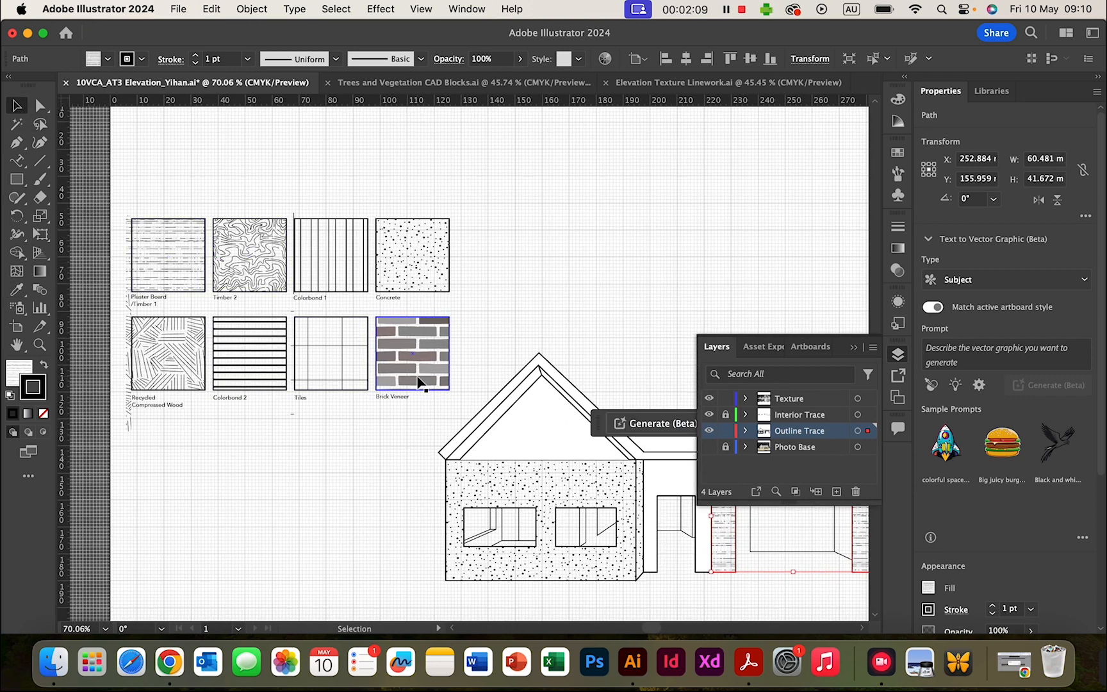
pyautogui.hscroll(10, 420, 381)
pyautogui.scroll(-3, 421, 382)
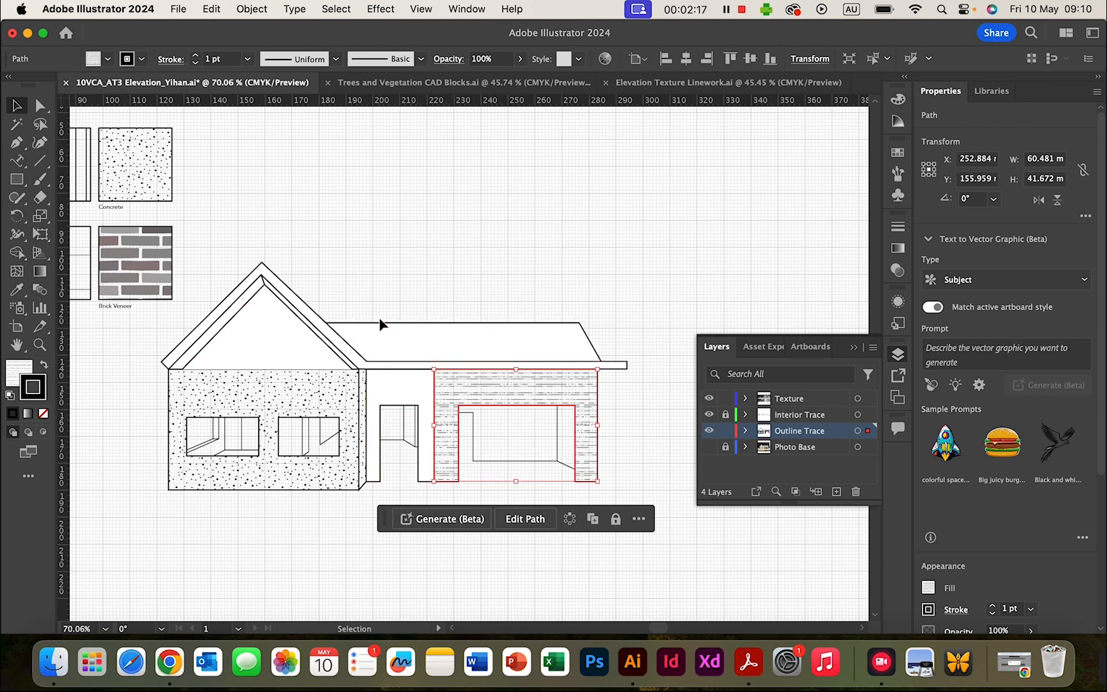
pyautogui.hscroll(-3, 282, 316)
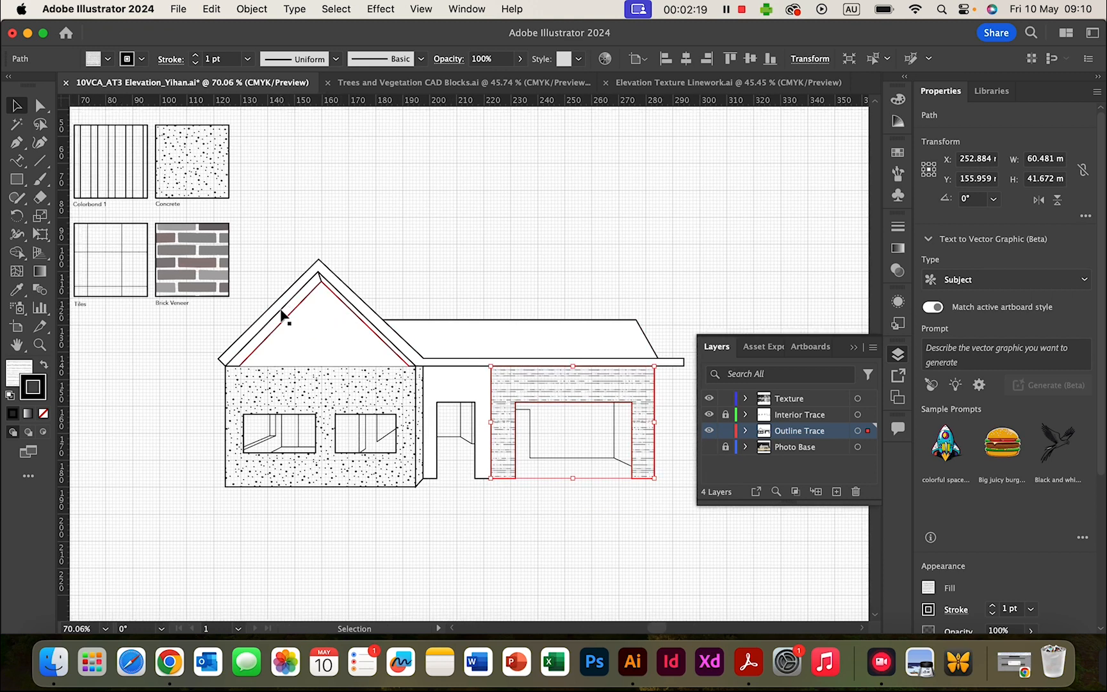
pyautogui.hscroll(-3, 281, 317)
pyautogui.scroll(-1, 280, 317)
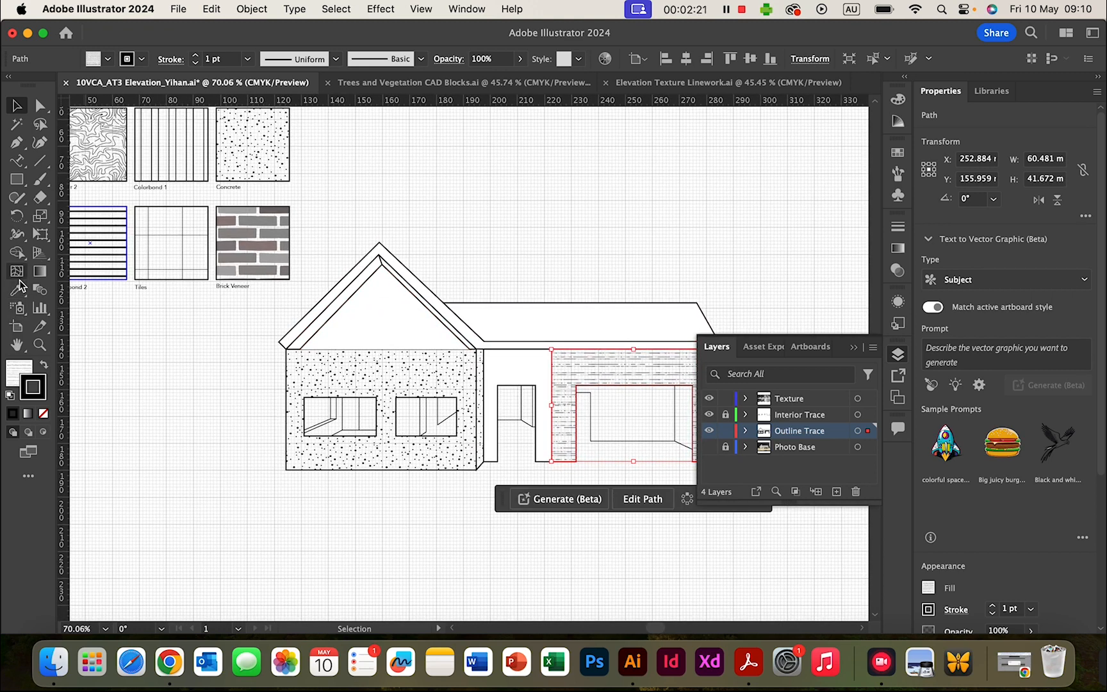
pyautogui.click(17, 291)
pyautogui.click(195, 235)
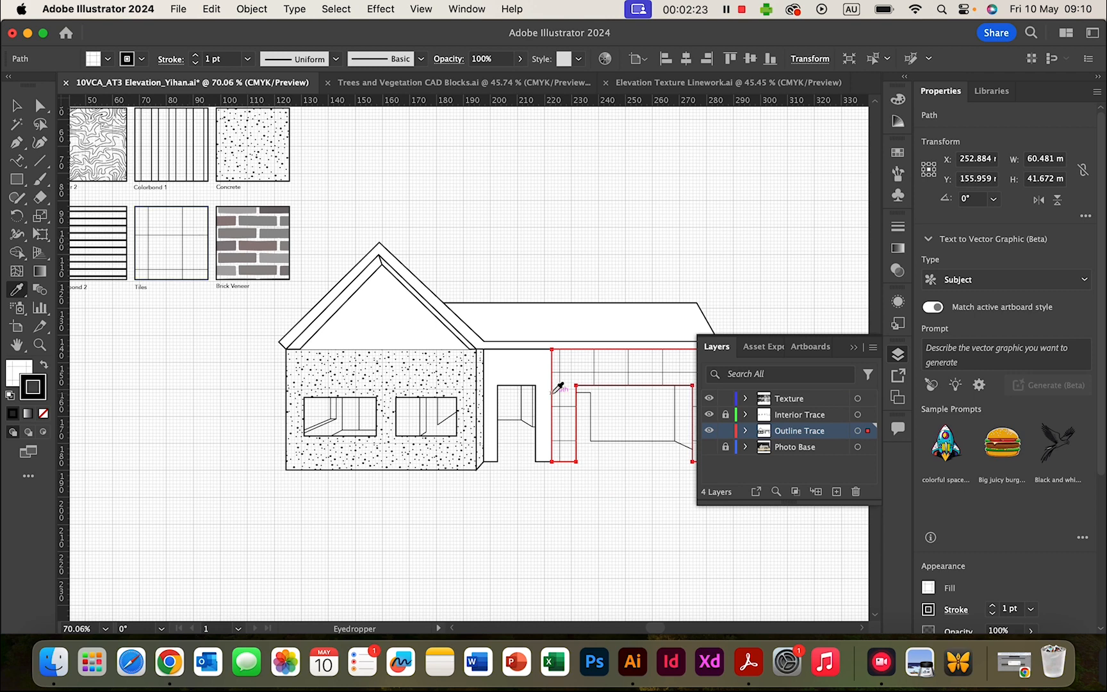
pyautogui.hscroll(10, 556, 385)
pyautogui.scroll(-1, 556, 385)
pyautogui.press('v')
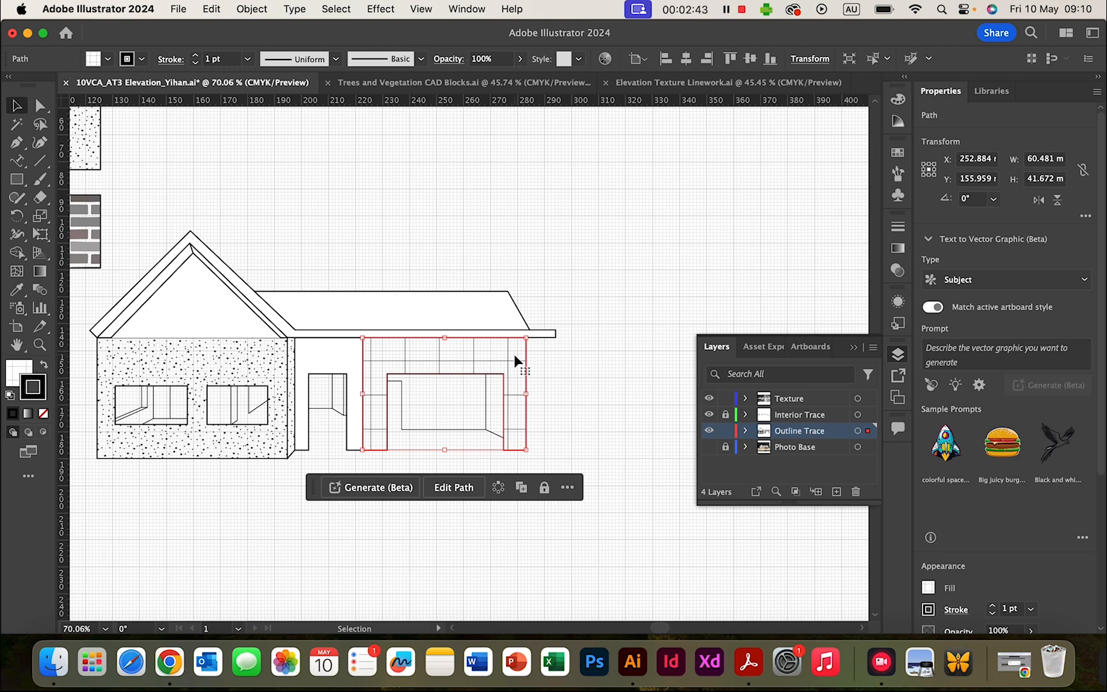
# - Bring up Scale for the garage wall and limit it to Transform Patterns only
pyautogui.rightClick(477, 354)
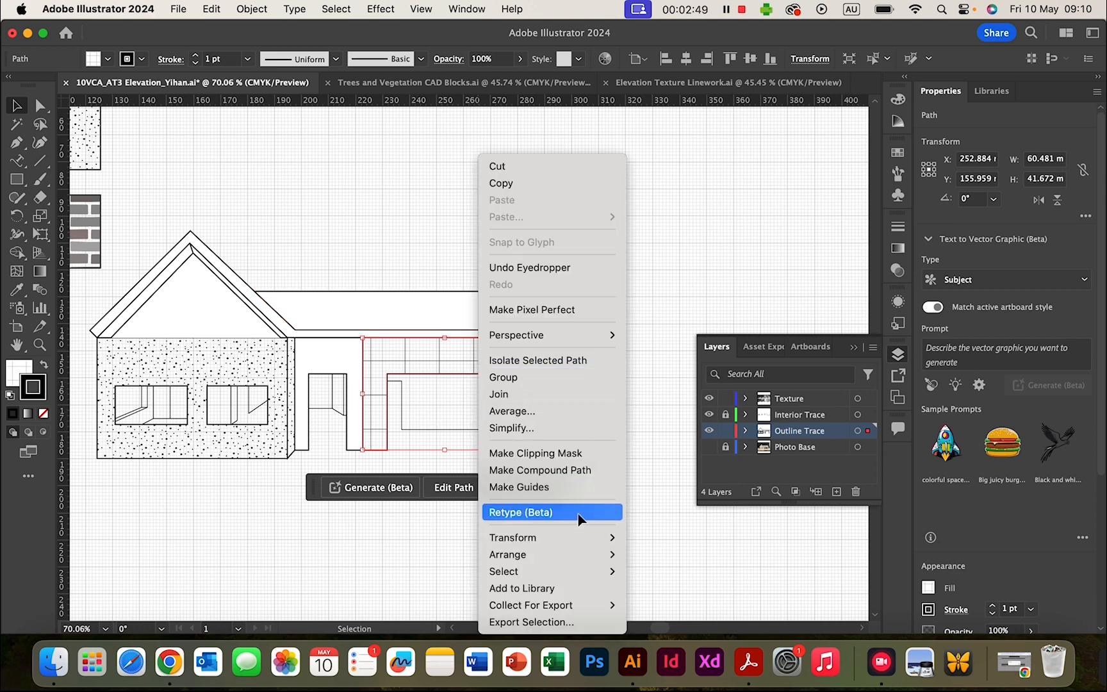
pyautogui.moveTo(581, 542)
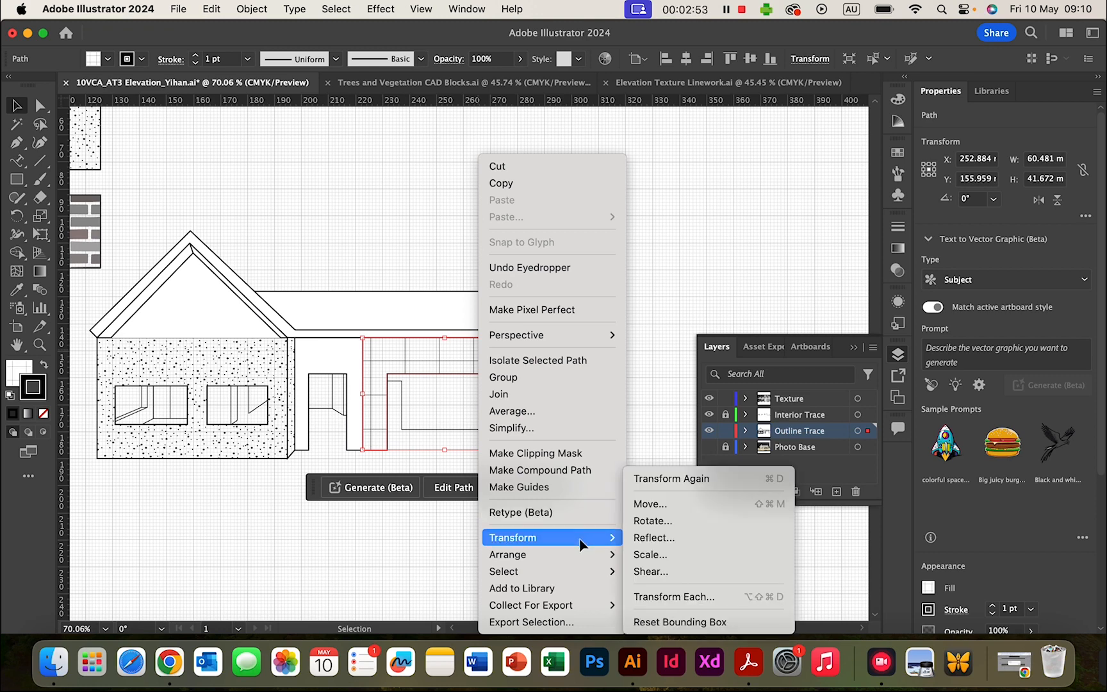
pyautogui.click(663, 554)
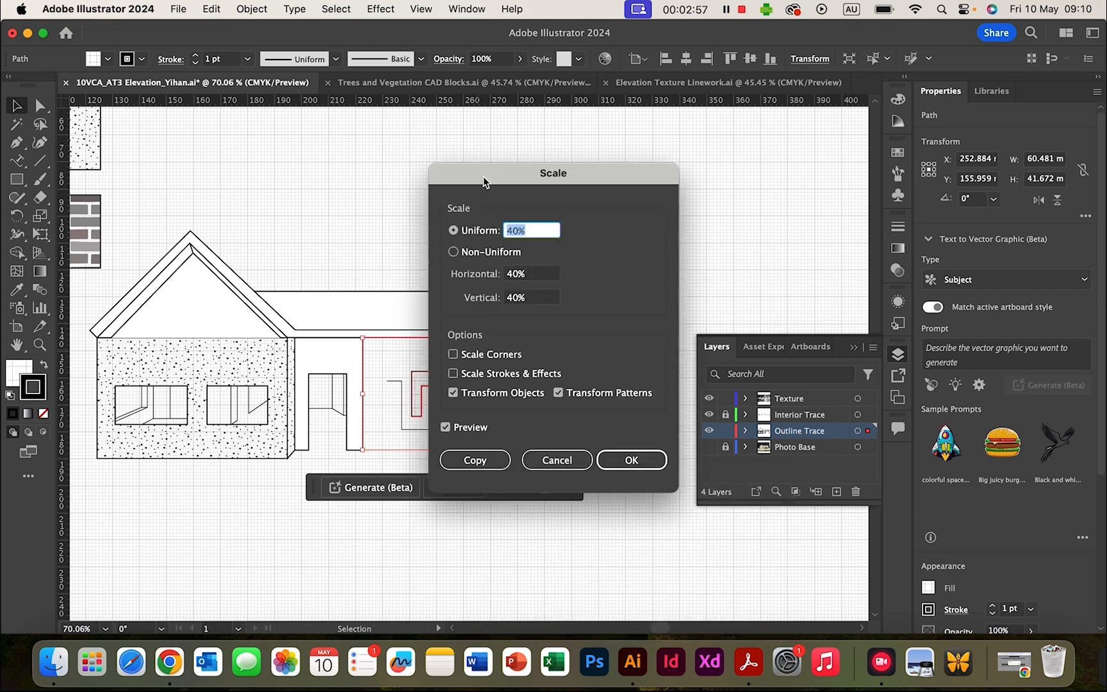
pyautogui.moveTo(484, 180); pyautogui.dragTo(617, 148)
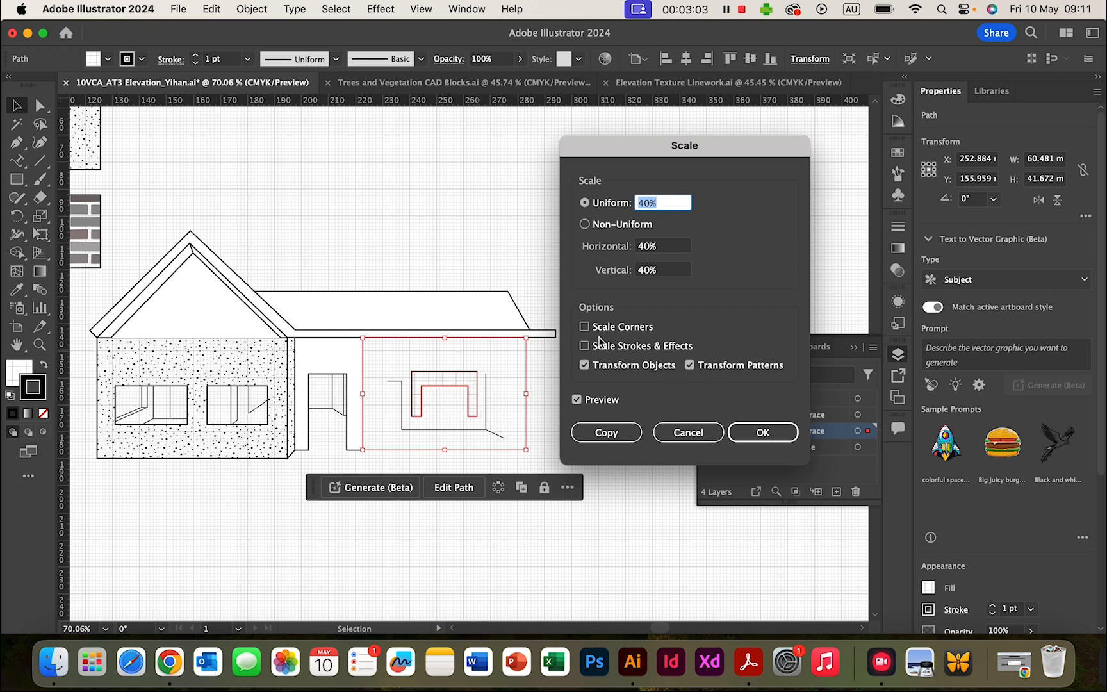
pyautogui.click(576, 399)
pyautogui.click(577, 400)
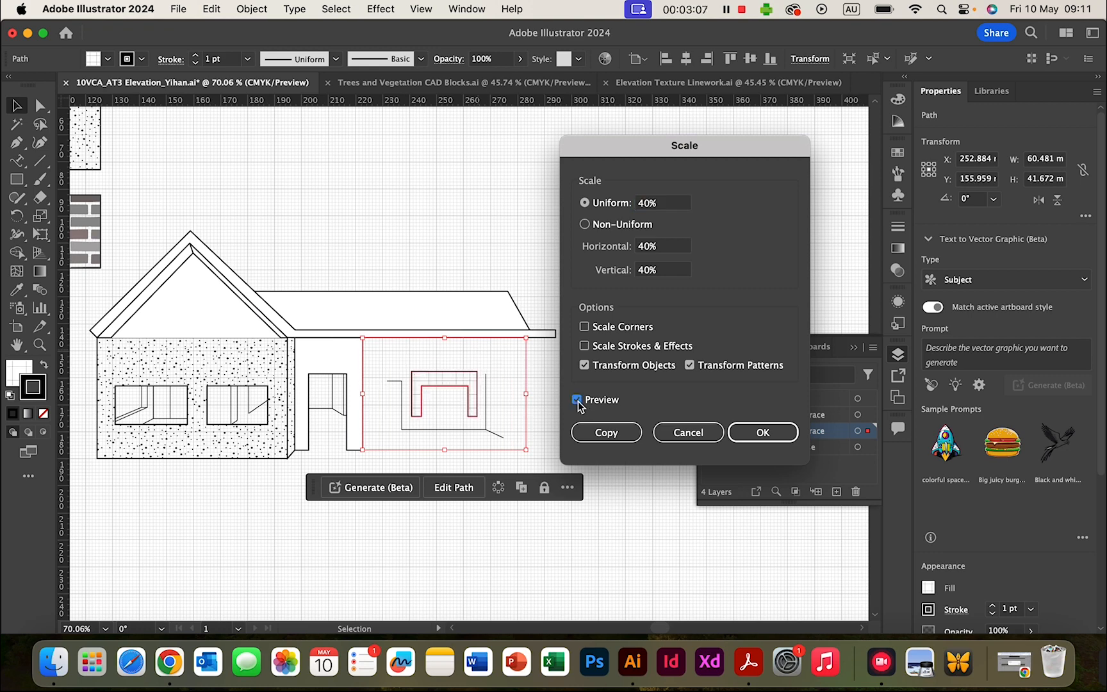
pyautogui.click(577, 399)
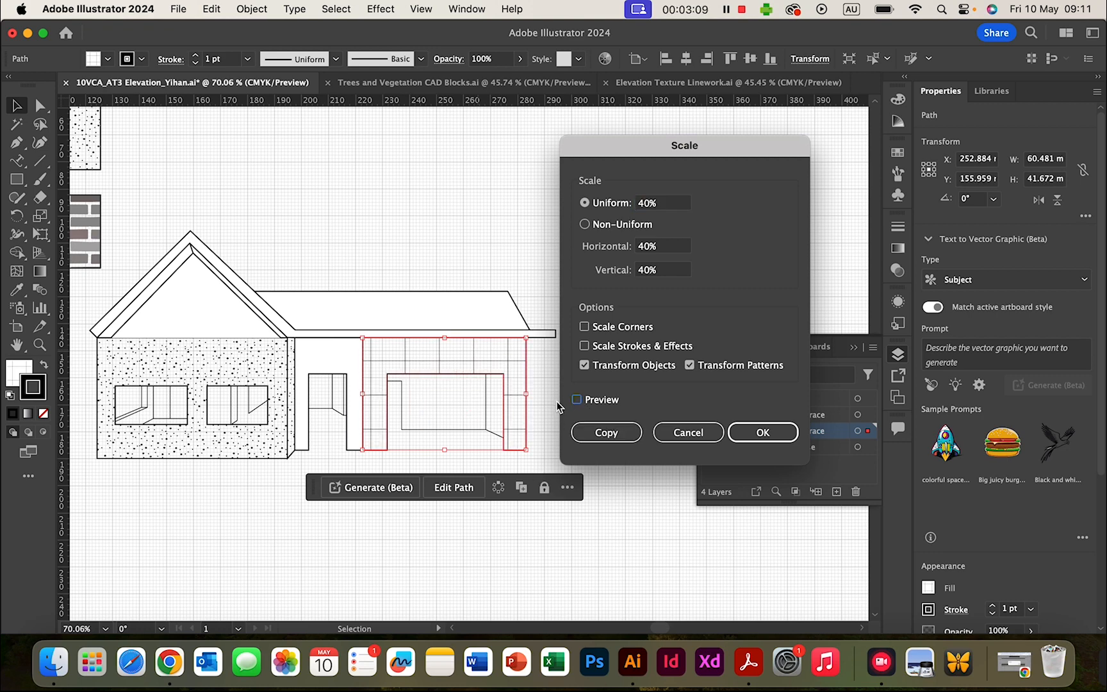
pyautogui.click(576, 399)
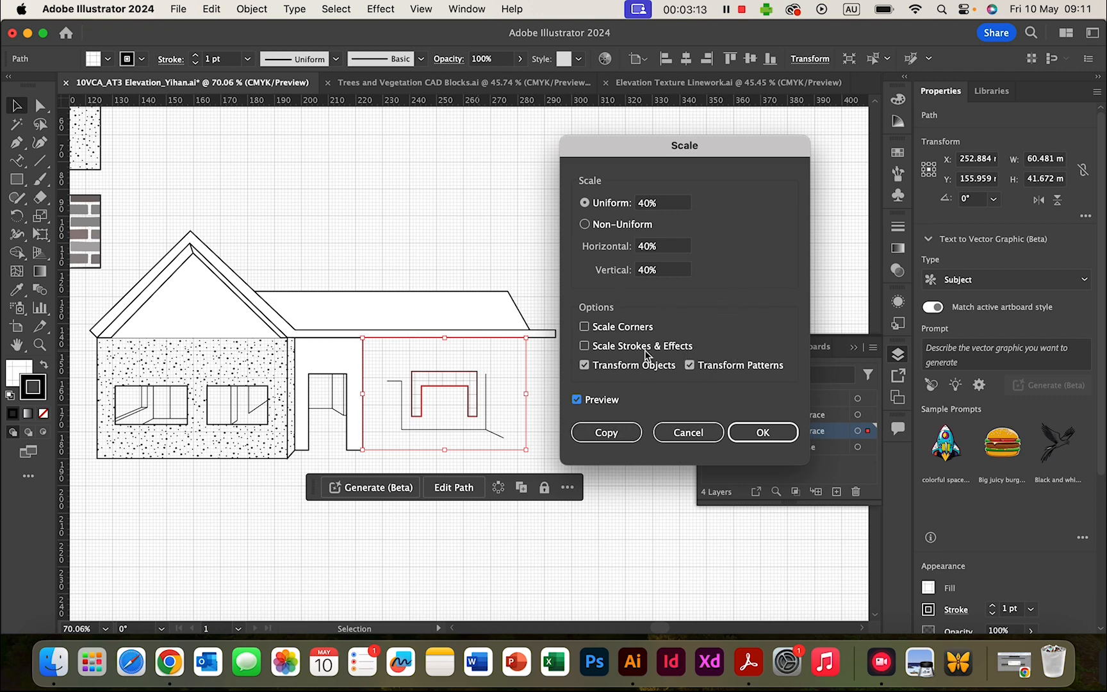
pyautogui.click(584, 365)
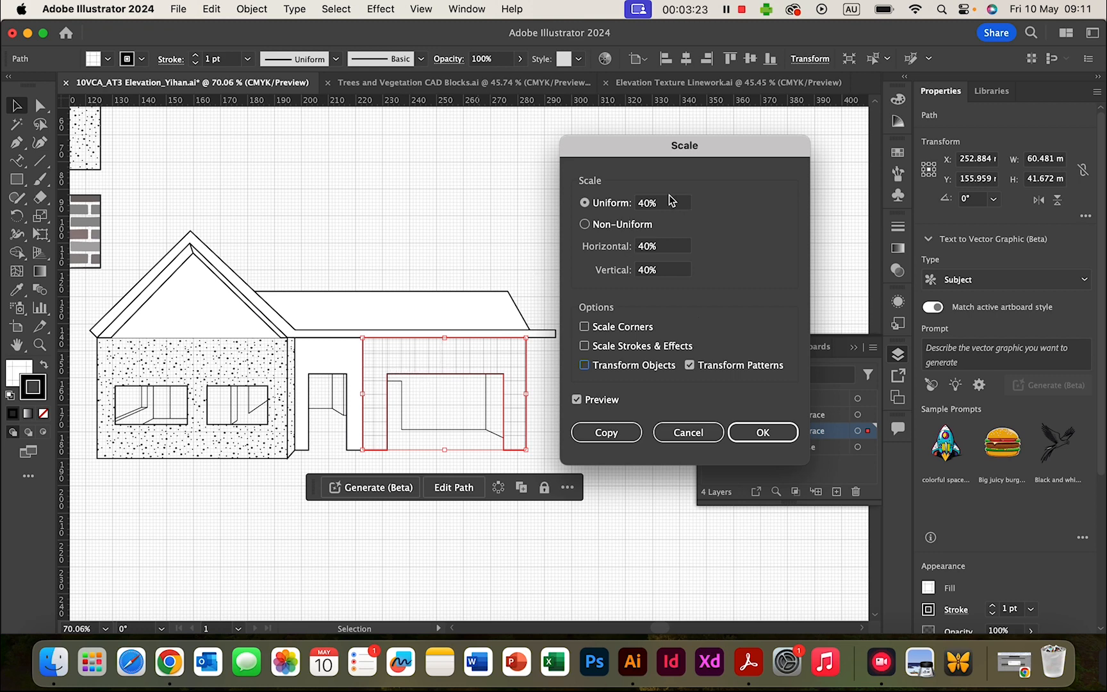
# - Apply a 30% uniform pattern scale to the garage wall, then deselect it
pyautogui.click(627, 203)
pyautogui.write('20')
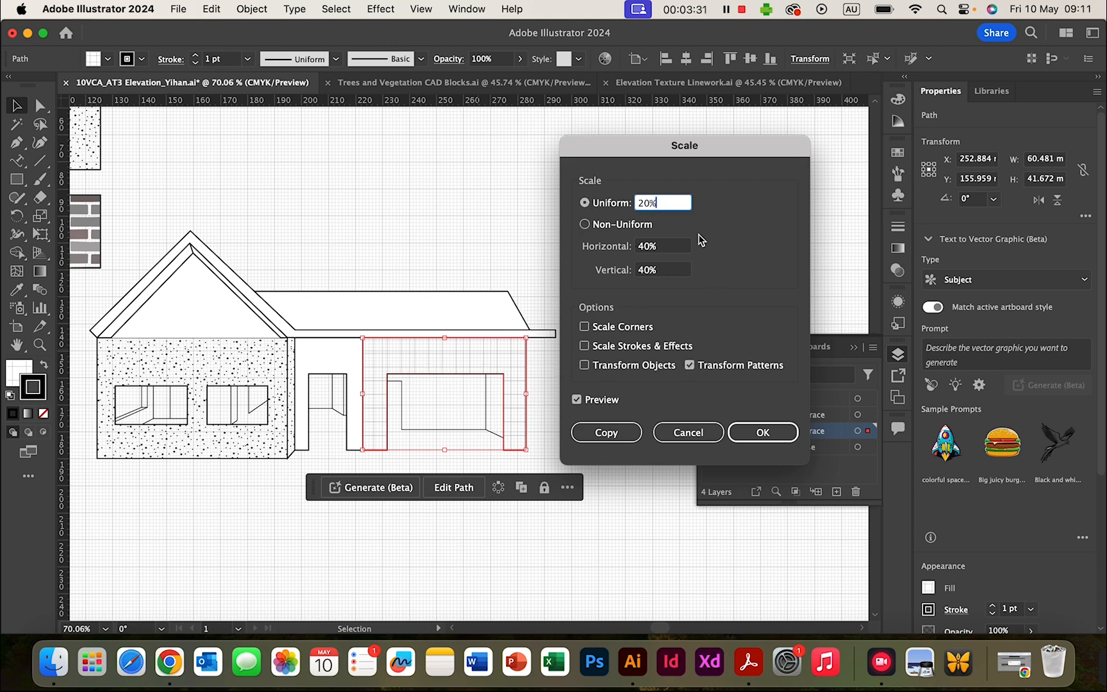
pyautogui.click(612, 204)
pyautogui.write('3')
pyautogui.click(766, 432)
pyautogui.click(583, 379)
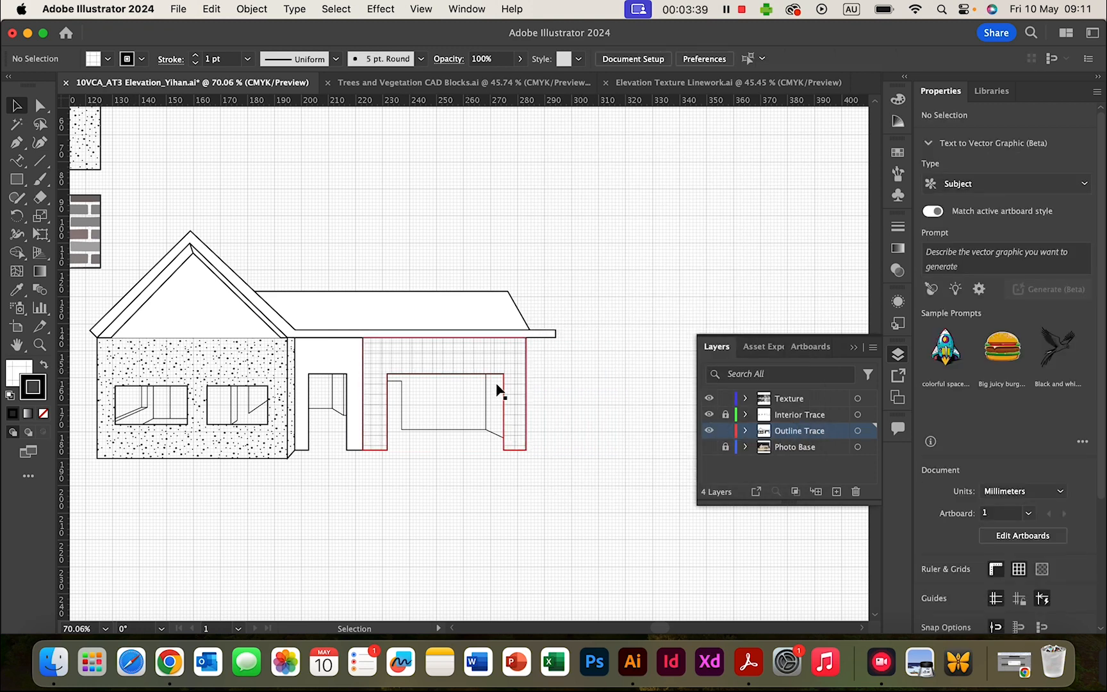
# - Select the garage front wall path
pyautogui.scroll(1, 511, 398)
pyautogui.scroll(5, 511, 398)
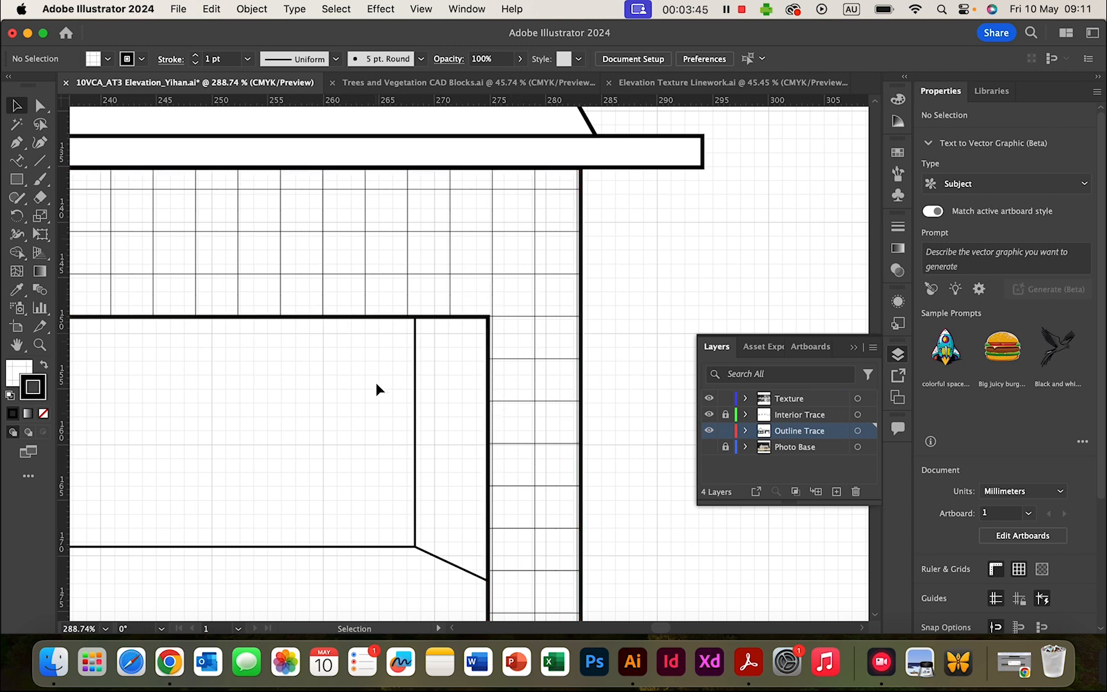
pyautogui.hscroll(-10, 380, 388)
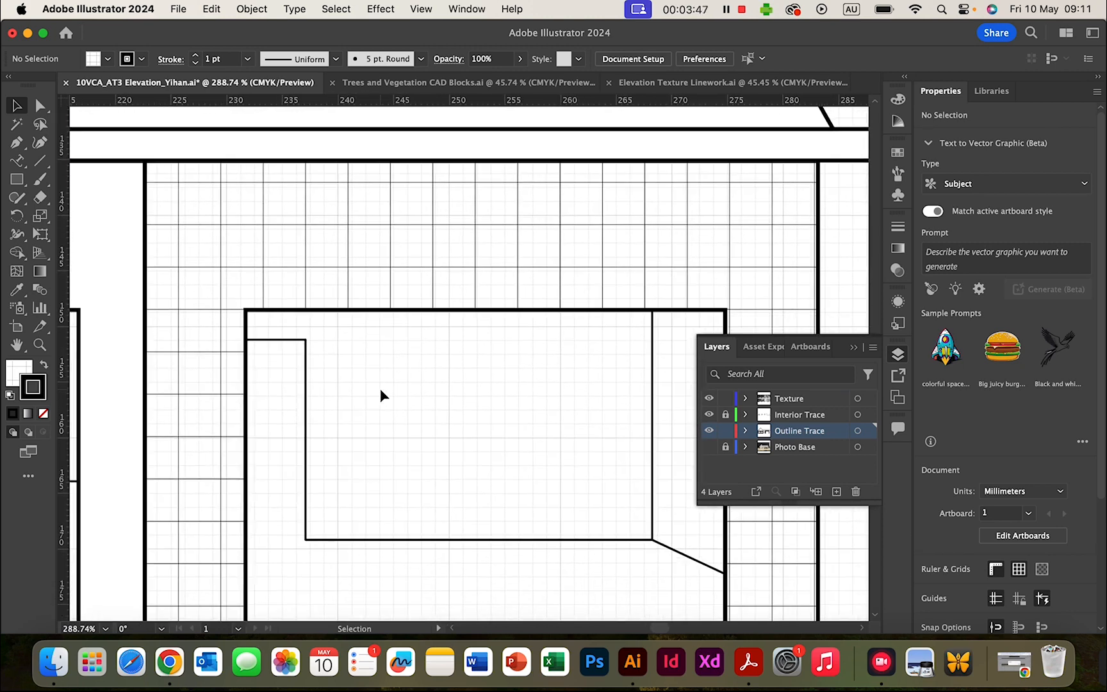
pyautogui.scroll(-5, 379, 388)
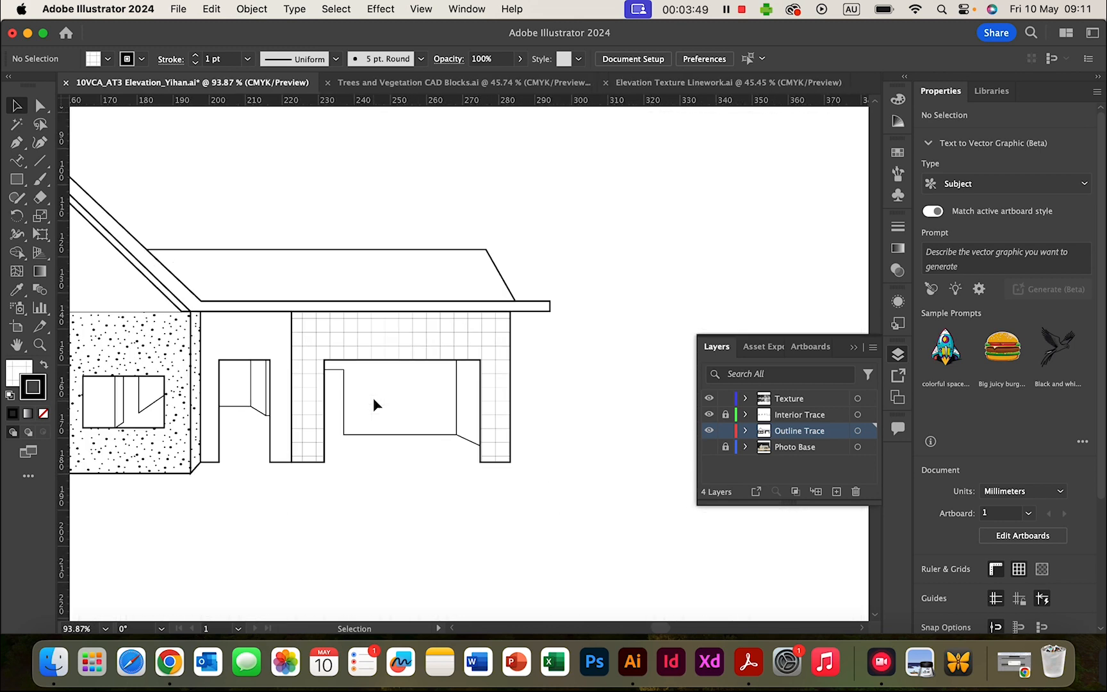
pyautogui.scroll(-1, 372, 398)
pyautogui.hscroll(-5, 377, 395)
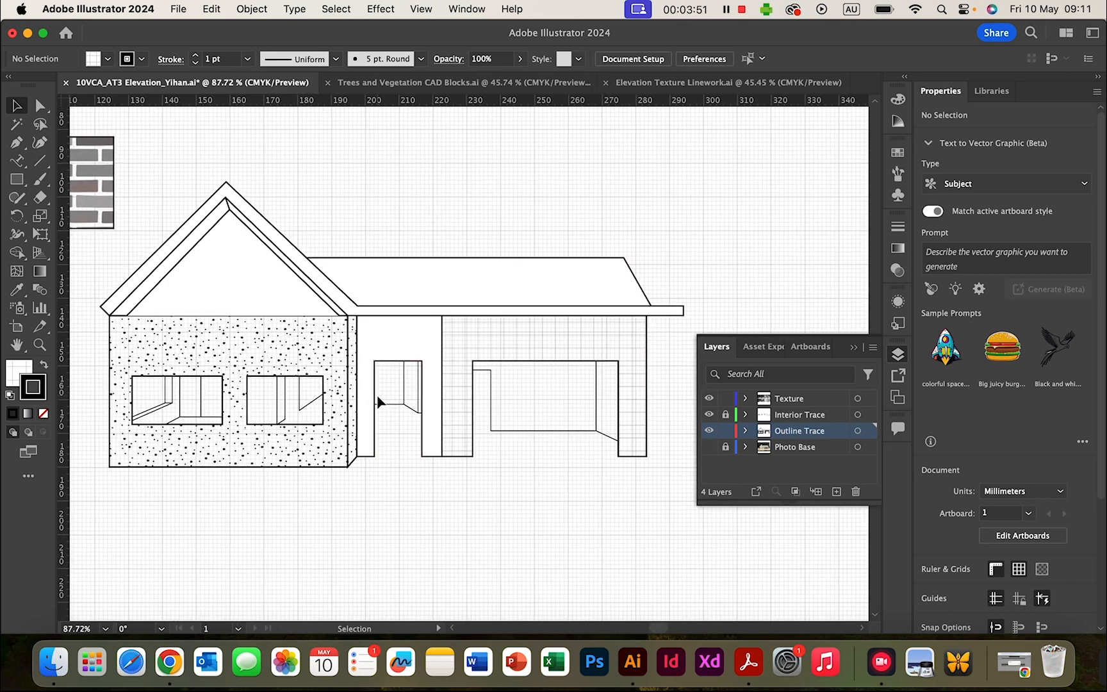
pyautogui.click(574, 349)
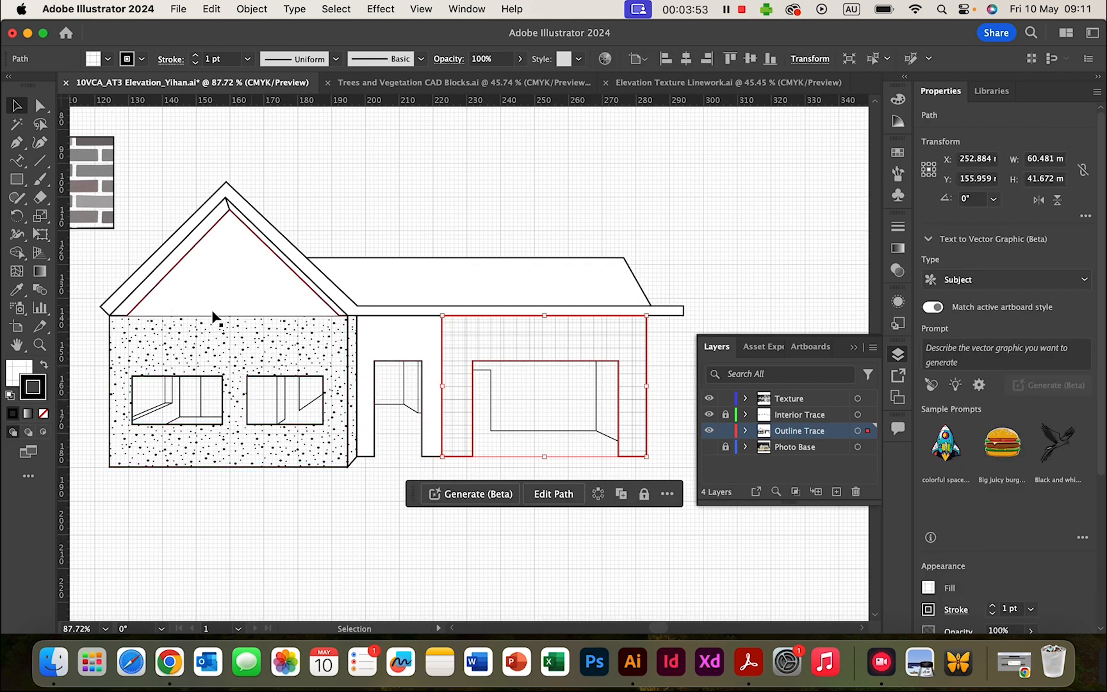
# - Eyedrop the Plaster Board swatch onto the garage wall in place of the tile grid, then deselect
pyautogui.hscroll(-10, 264, 346)
pyautogui.scroll(4, 265, 346)
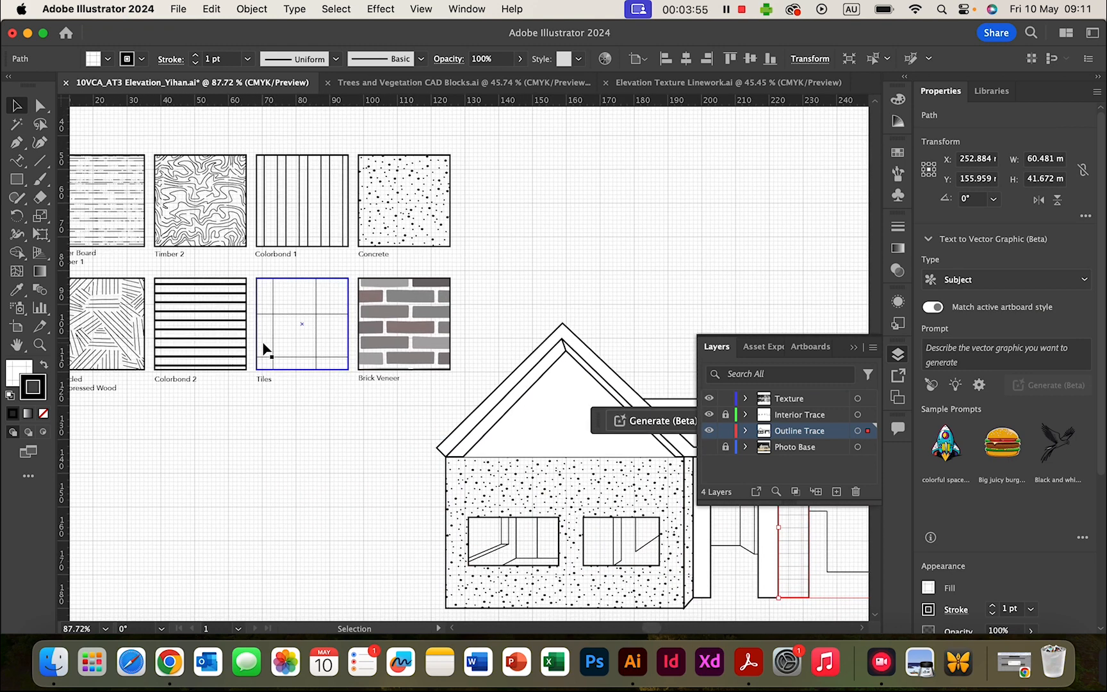
pyautogui.hscroll(-5, 265, 350)
pyautogui.scroll(2, 265, 349)
pyautogui.click(17, 292)
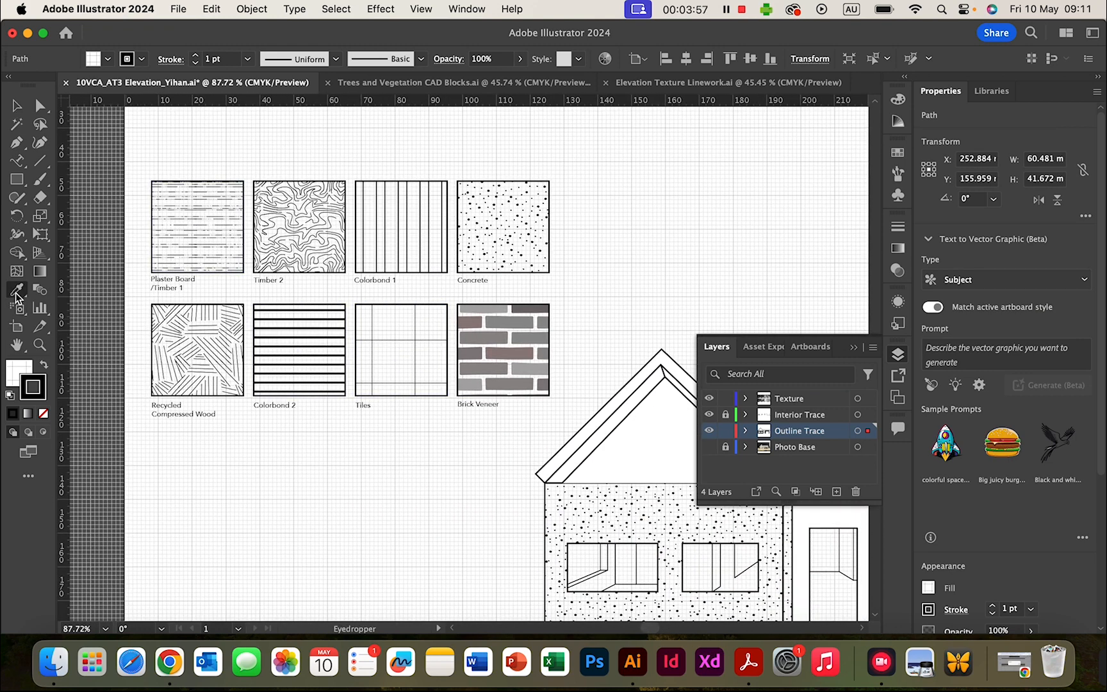
pyautogui.click(198, 241)
pyautogui.hscroll(10, 401, 364)
pyautogui.scroll(-4, 401, 364)
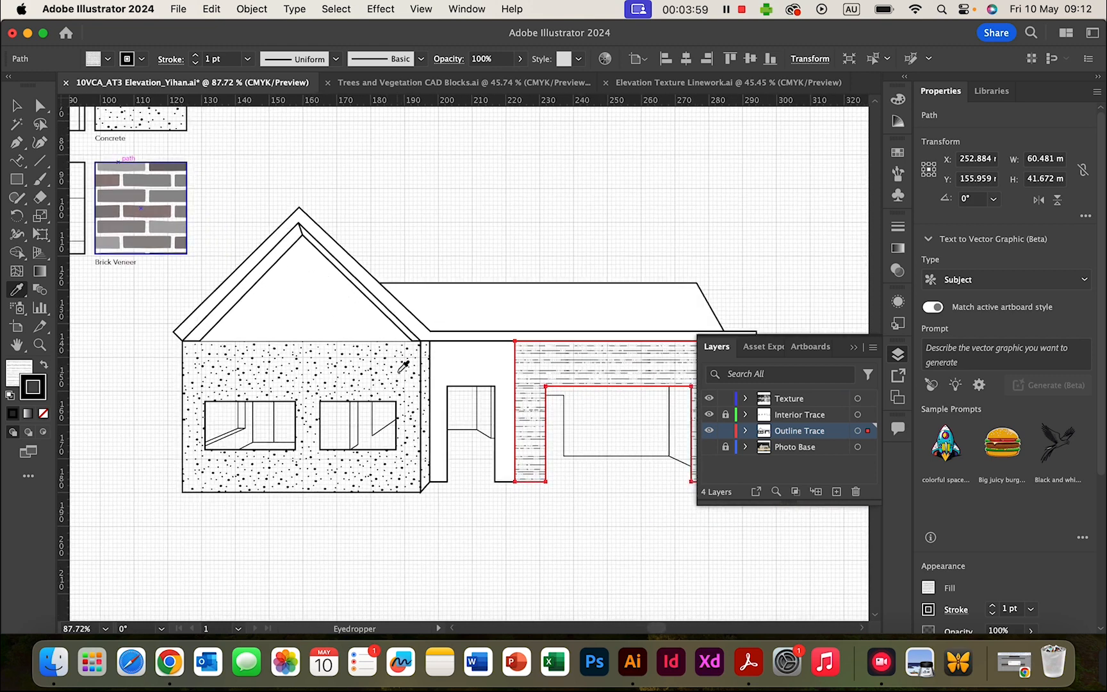
pyautogui.hscroll(5, 404, 366)
pyautogui.scroll(-2, 404, 366)
pyautogui.click(17, 106)
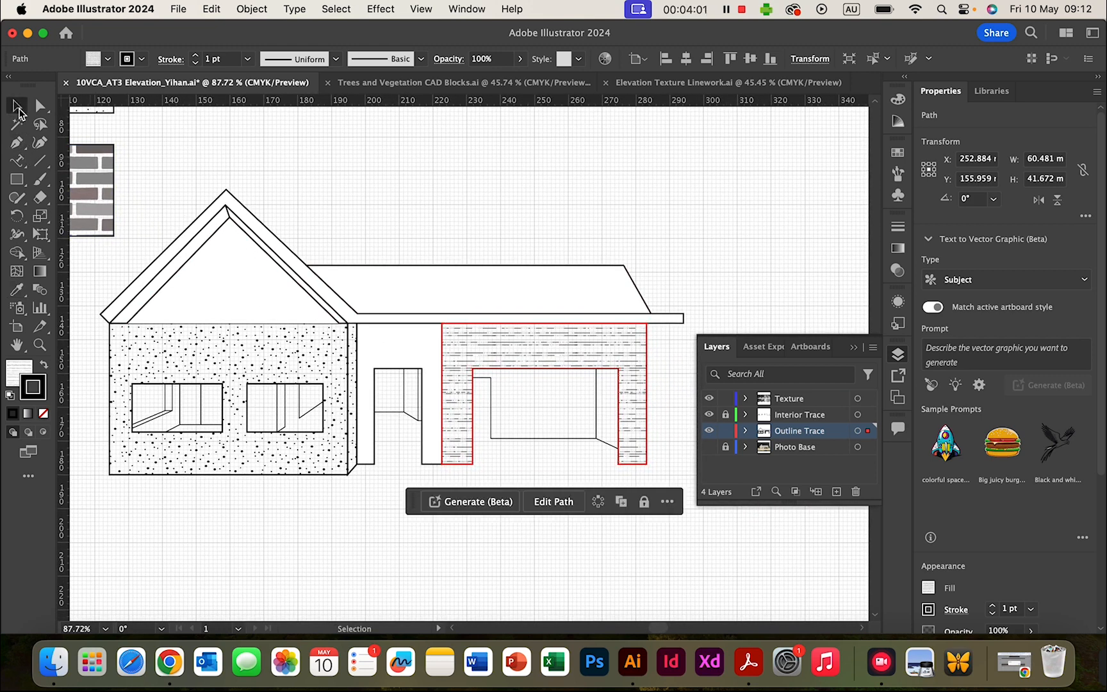
pyautogui.click(603, 232)
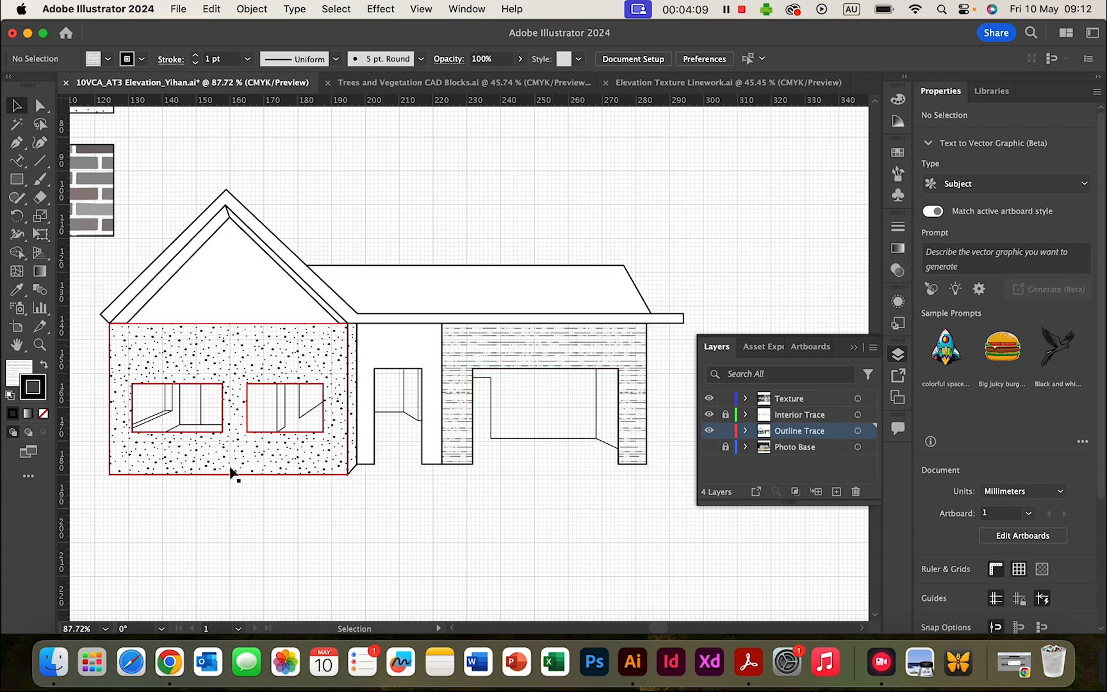
# - Scale only the gable wall's Concrete speckle pattern to 50% uniform via Transform > Scale
pyautogui.hscroll(-6, 230, 472)
pyautogui.scroll(-1, 231, 472)
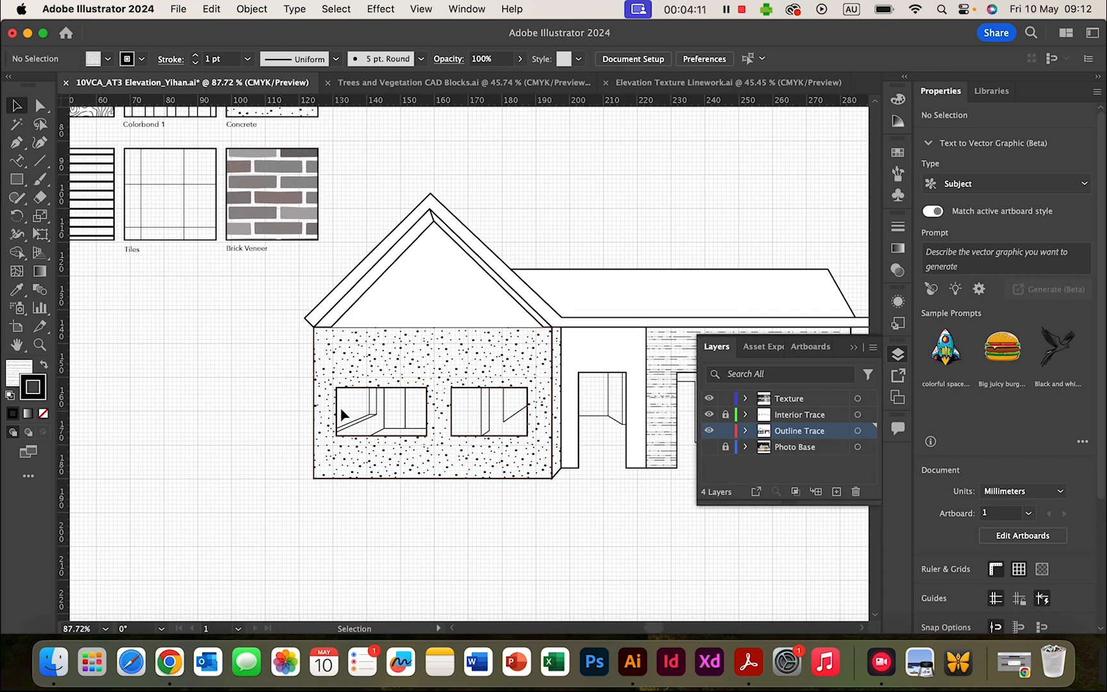
pyautogui.rightClick(401, 364)
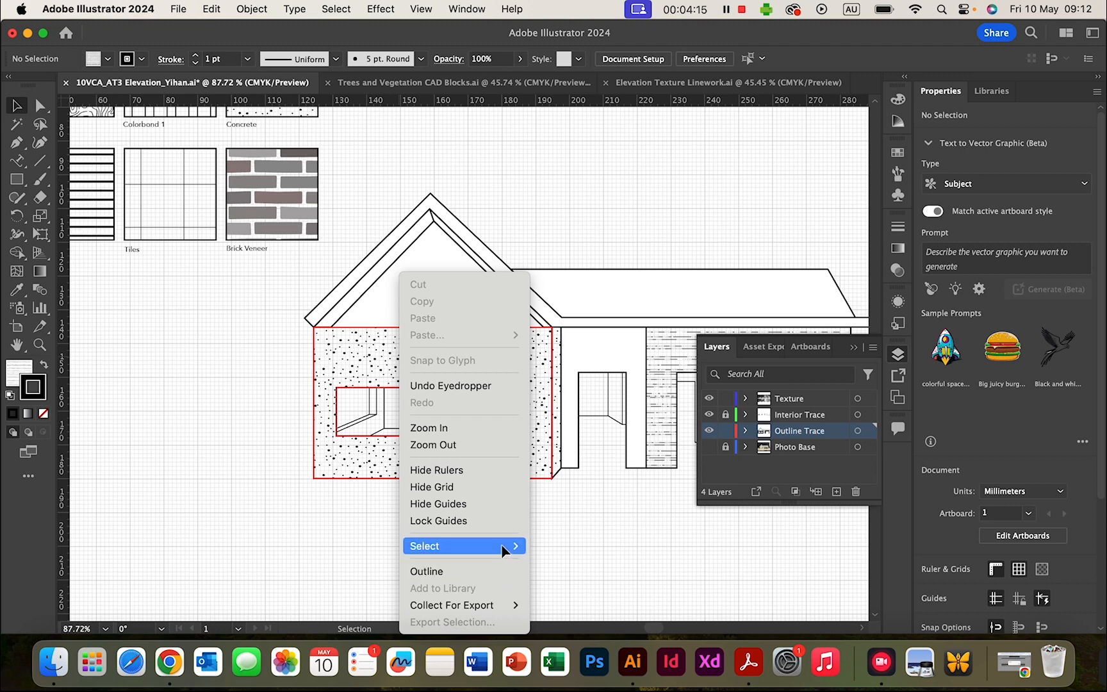
pyautogui.moveTo(484, 542)
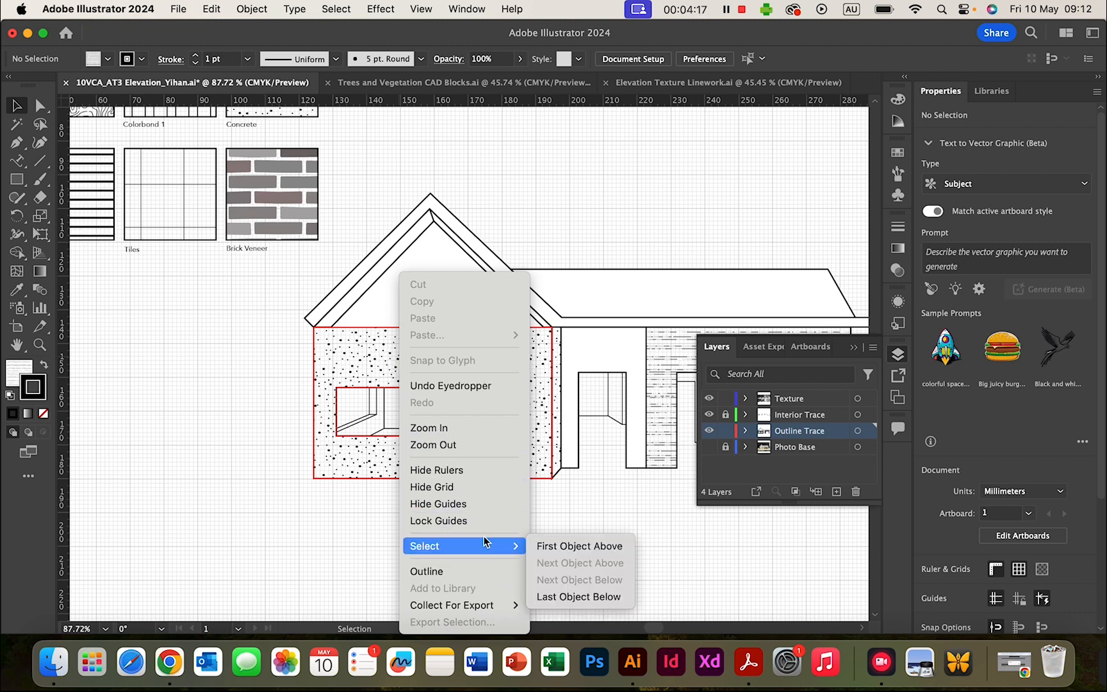
pyautogui.click(544, 364)
pyautogui.click(539, 364)
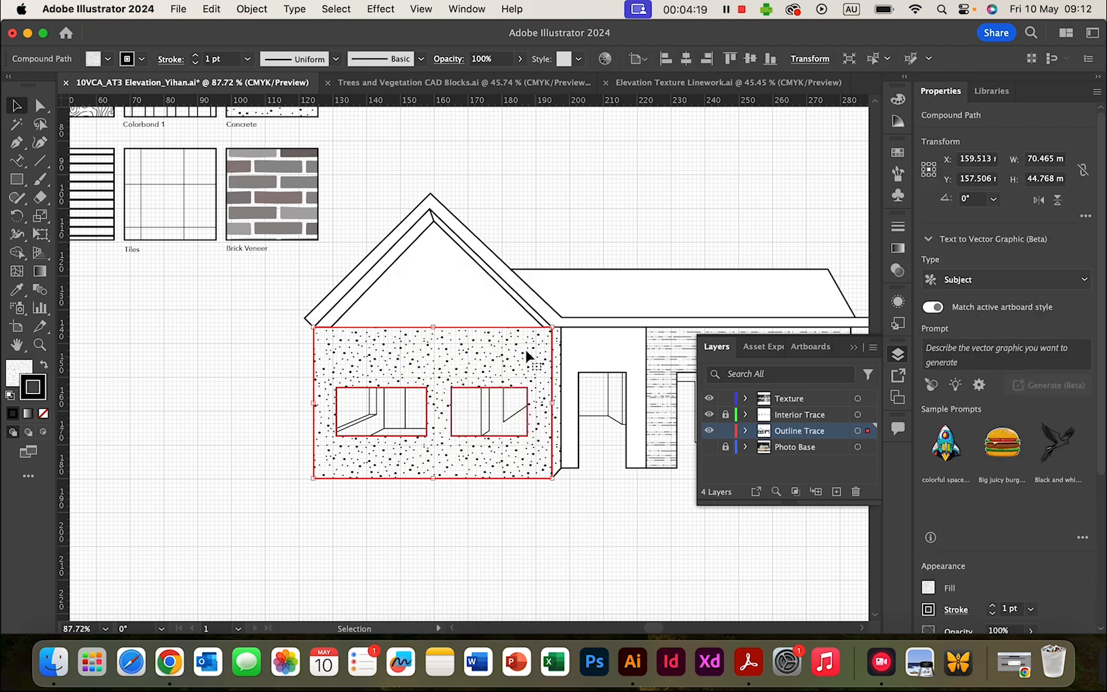
pyautogui.rightClick(526, 352)
pyautogui.moveTo(706, 554)
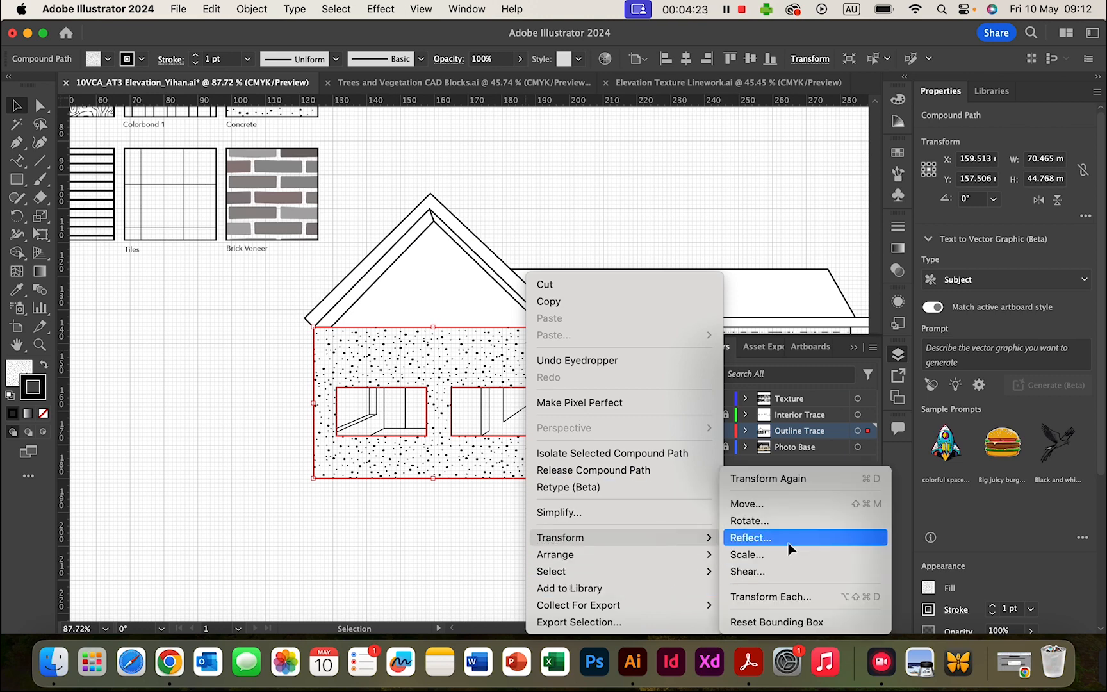
pyautogui.click(789, 557)
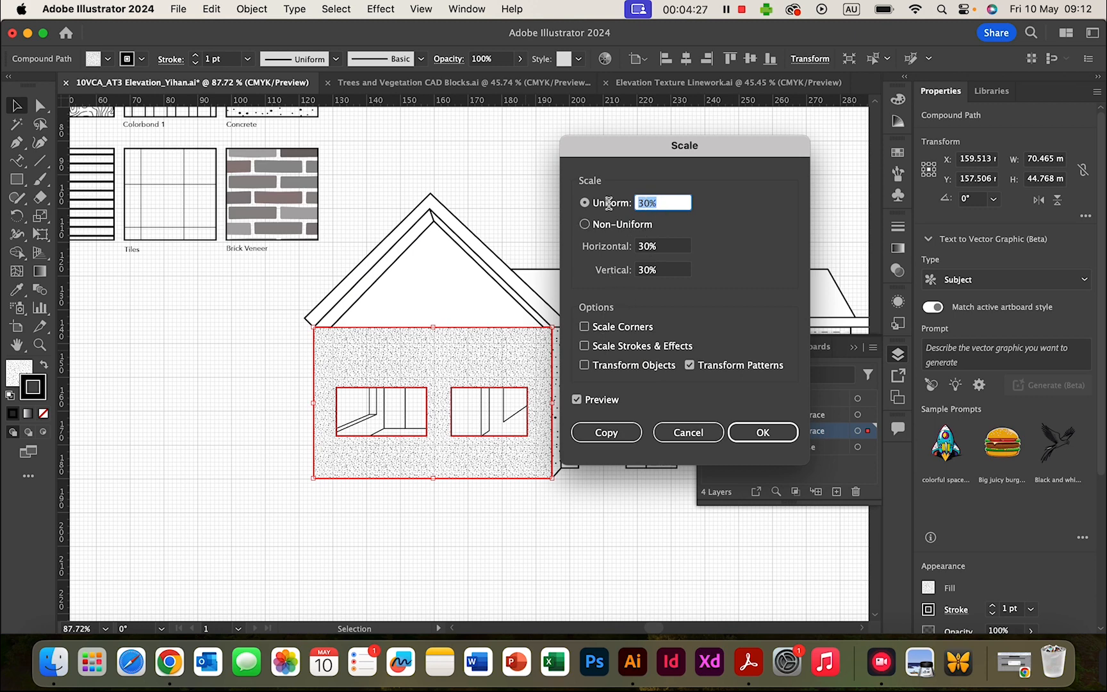
pyautogui.write('50')
pyautogui.click(761, 433)
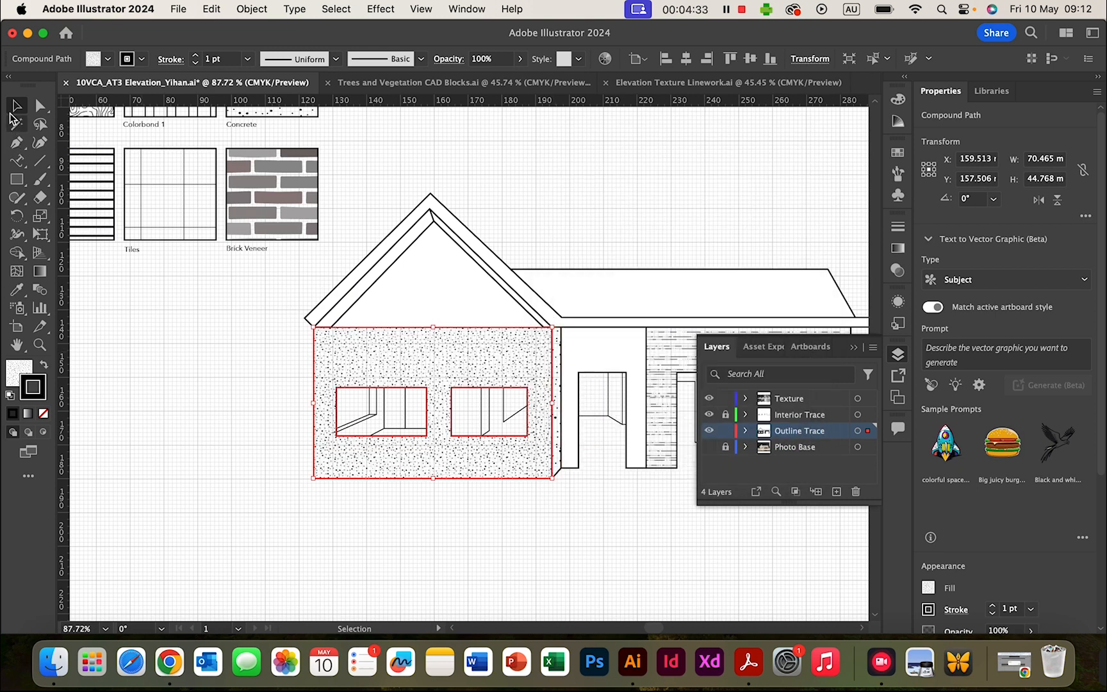
pyautogui.click(163, 380)
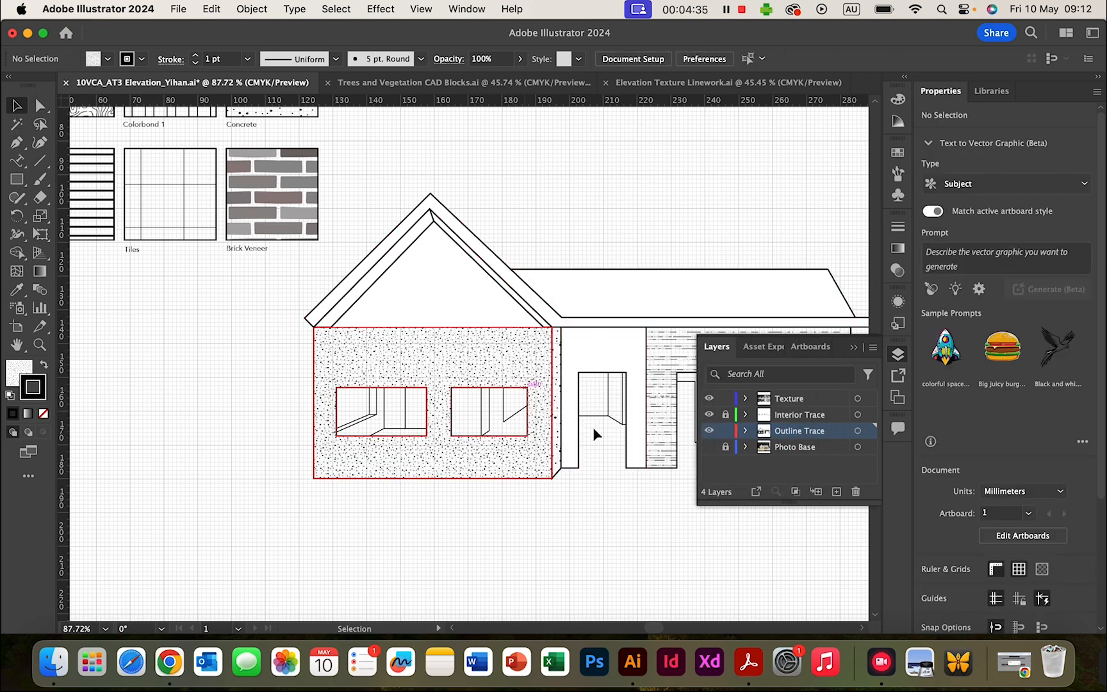
# - Scale the narrow side strip's speckle pattern to 50%, patterns only, then deselect
pyautogui.hscroll(10, 552, 262)
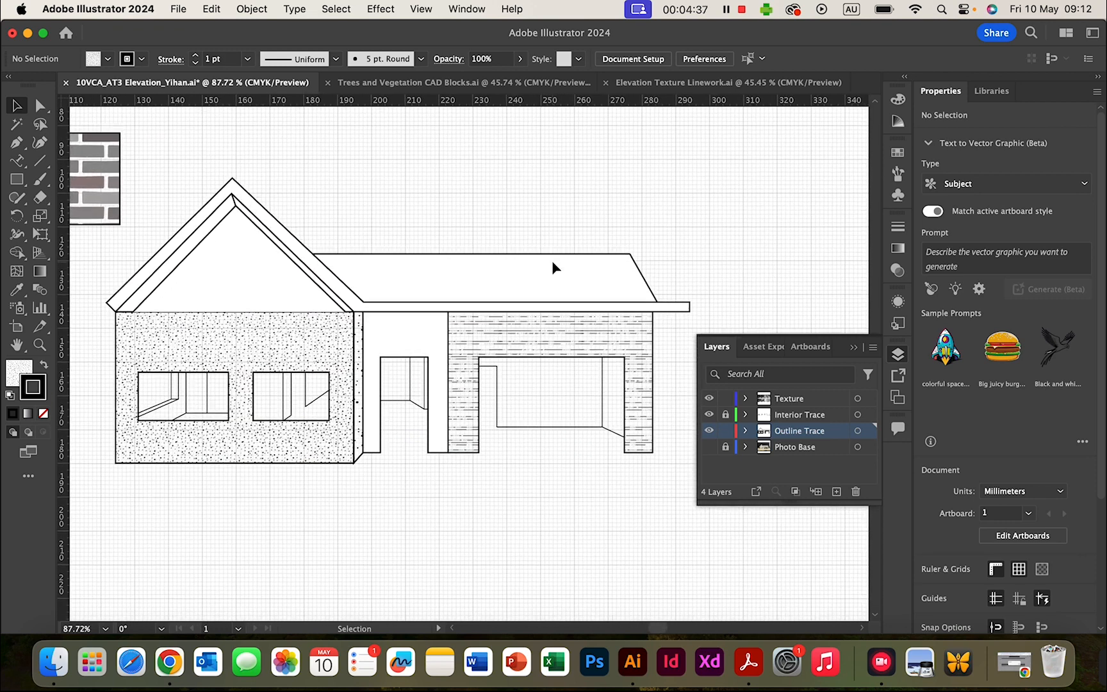
pyautogui.click(360, 359)
pyautogui.rightClick(359, 359)
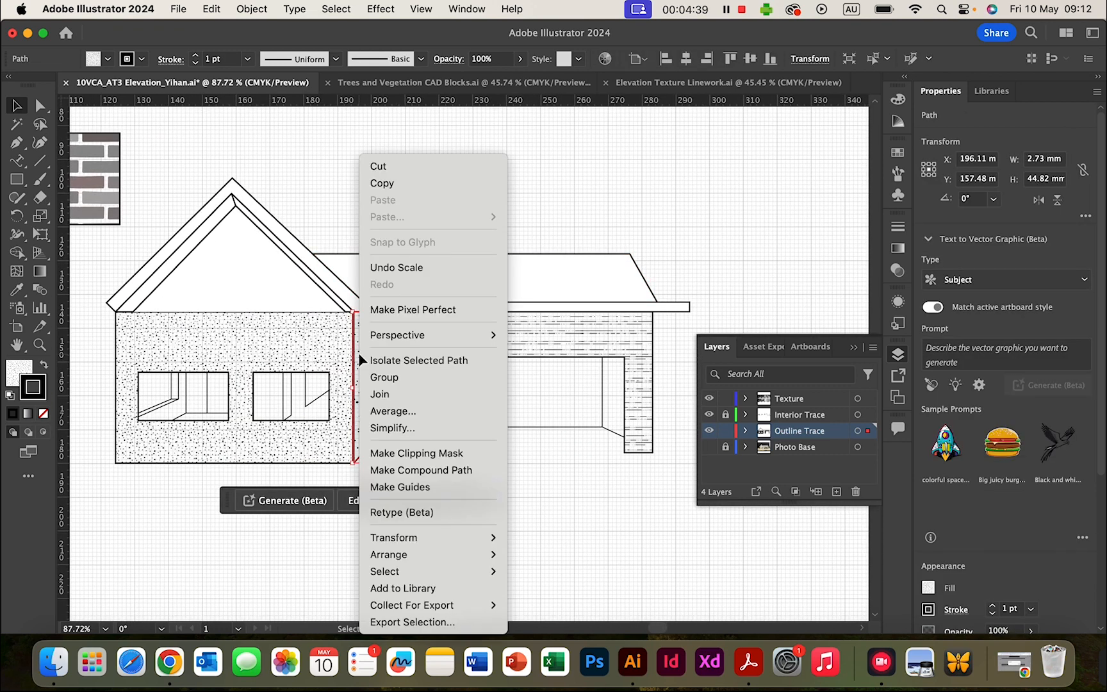
pyautogui.moveTo(479, 537)
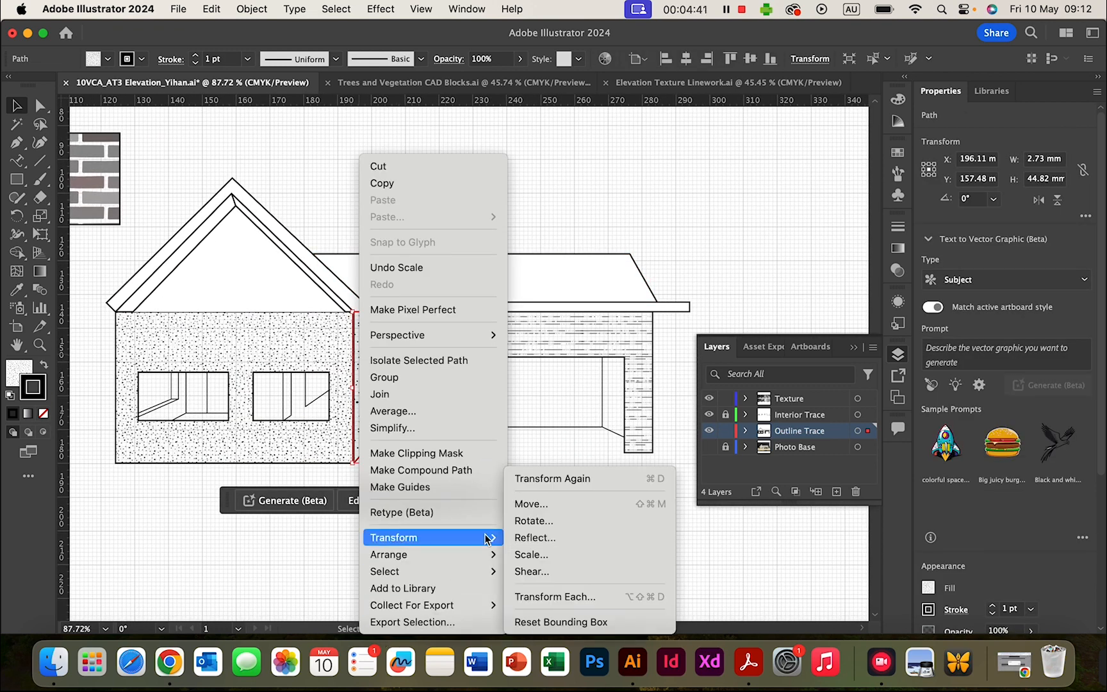
pyautogui.click(581, 557)
pyautogui.click(761, 433)
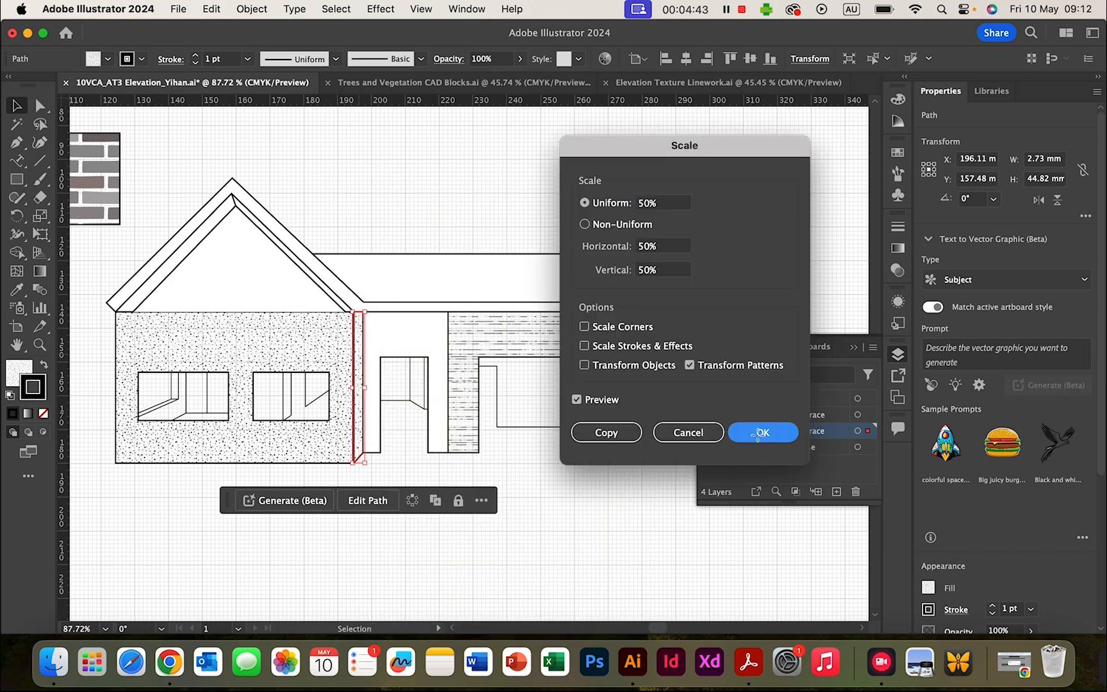
pyautogui.click(452, 180)
# - Zoom out to review both walls' finer Concrete speckle pattern
pyautogui.hscroll(-5, 537, 379)
pyautogui.scroll(1, 537, 379)
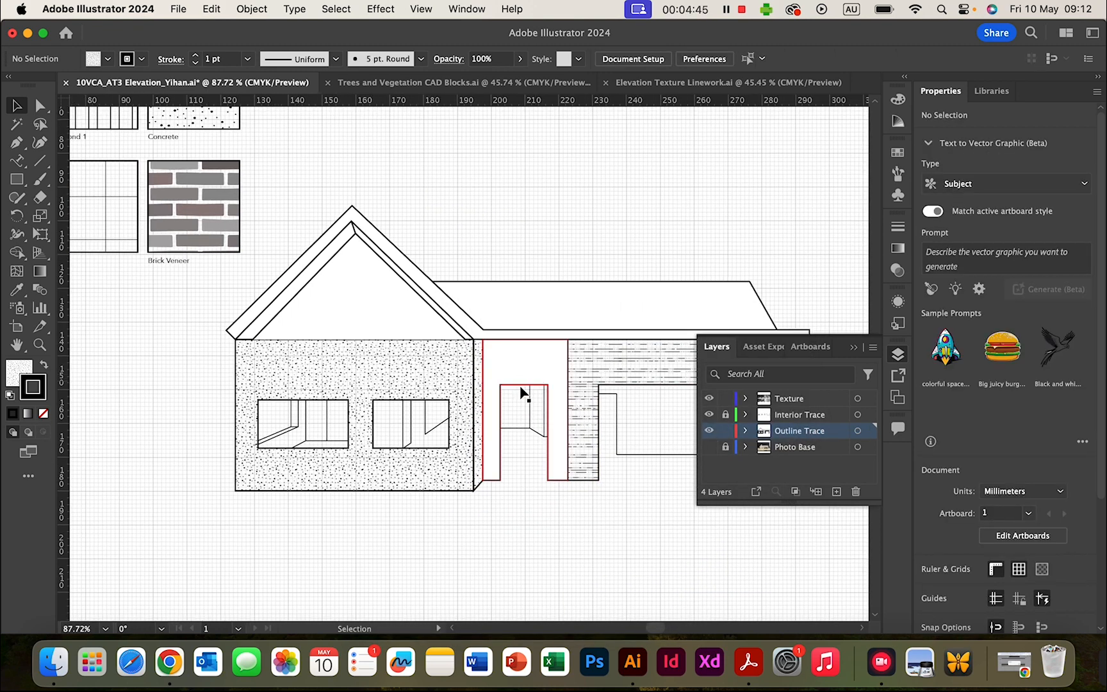
pyautogui.scroll(-4, 524, 386)
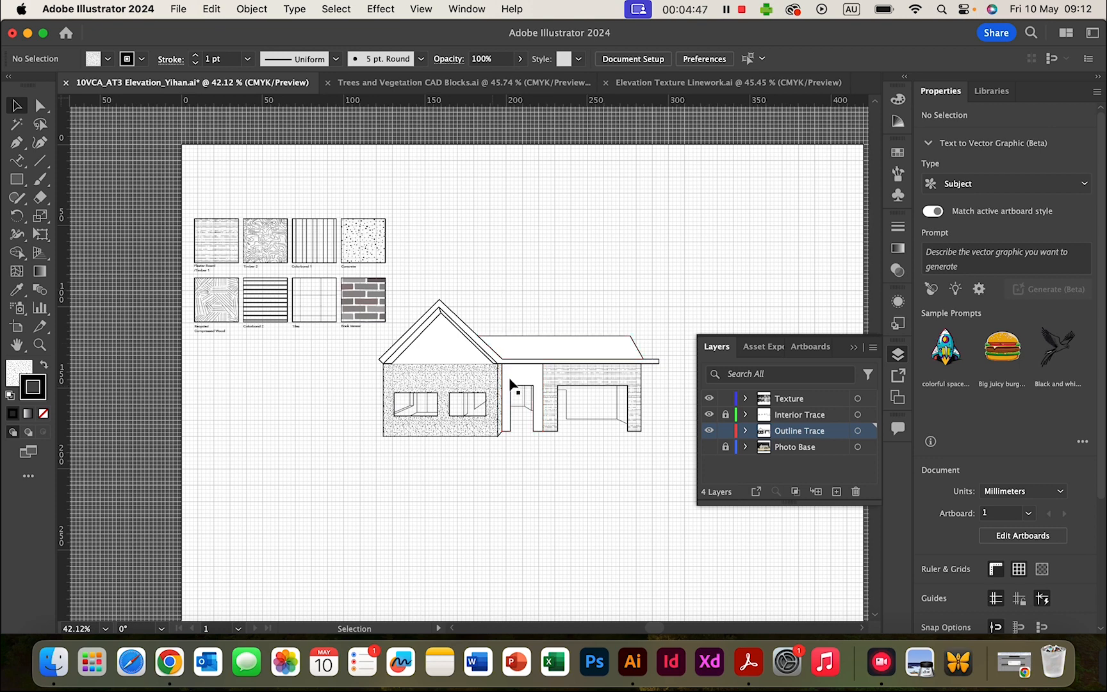
pyautogui.scroll(1, 536, 475)
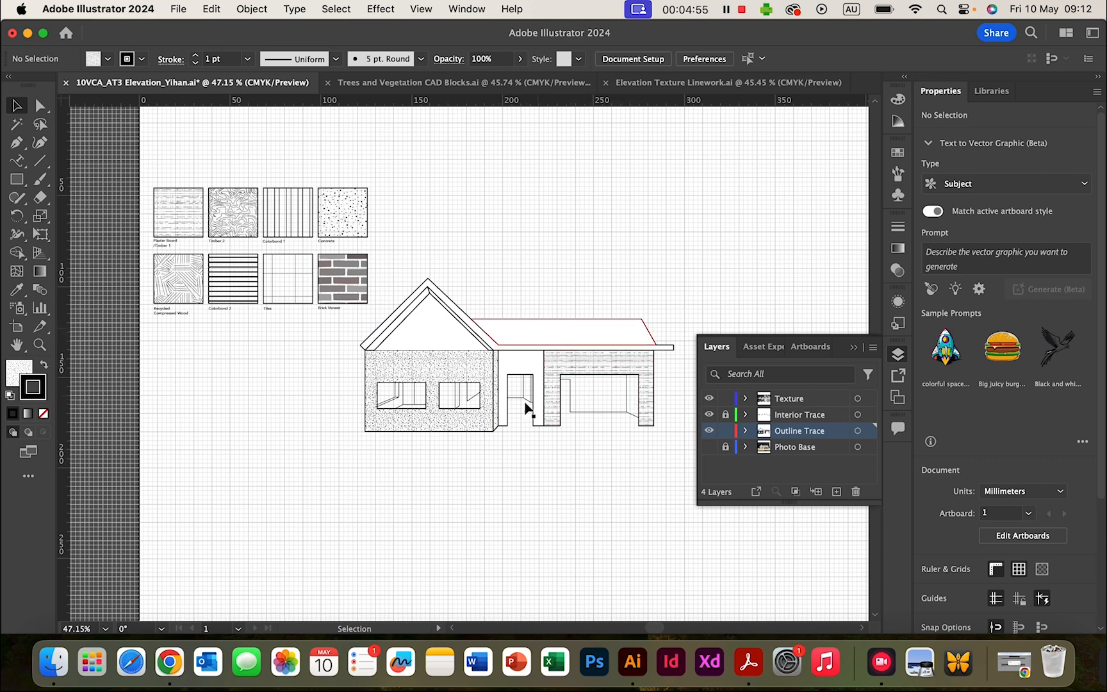
pyautogui.scroll(2, 442, 389)
pyautogui.scroll(3, 442, 388)
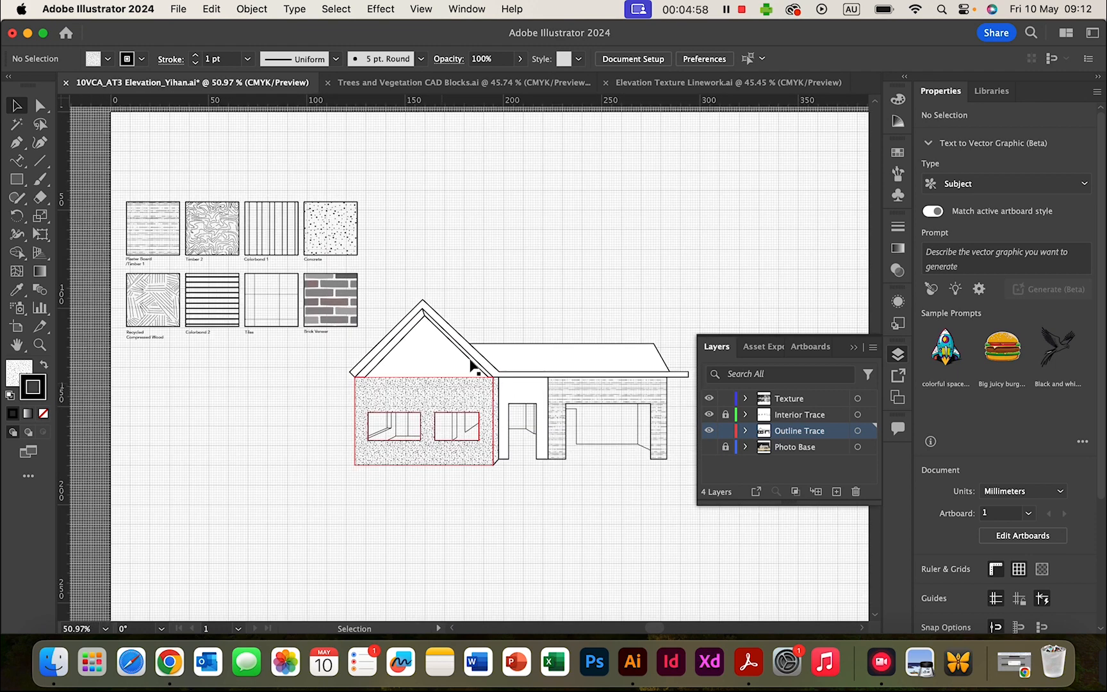
# - Eyedrop the striped Colorbond 2 swatch onto the selected garage roof
pyautogui.click(527, 361)
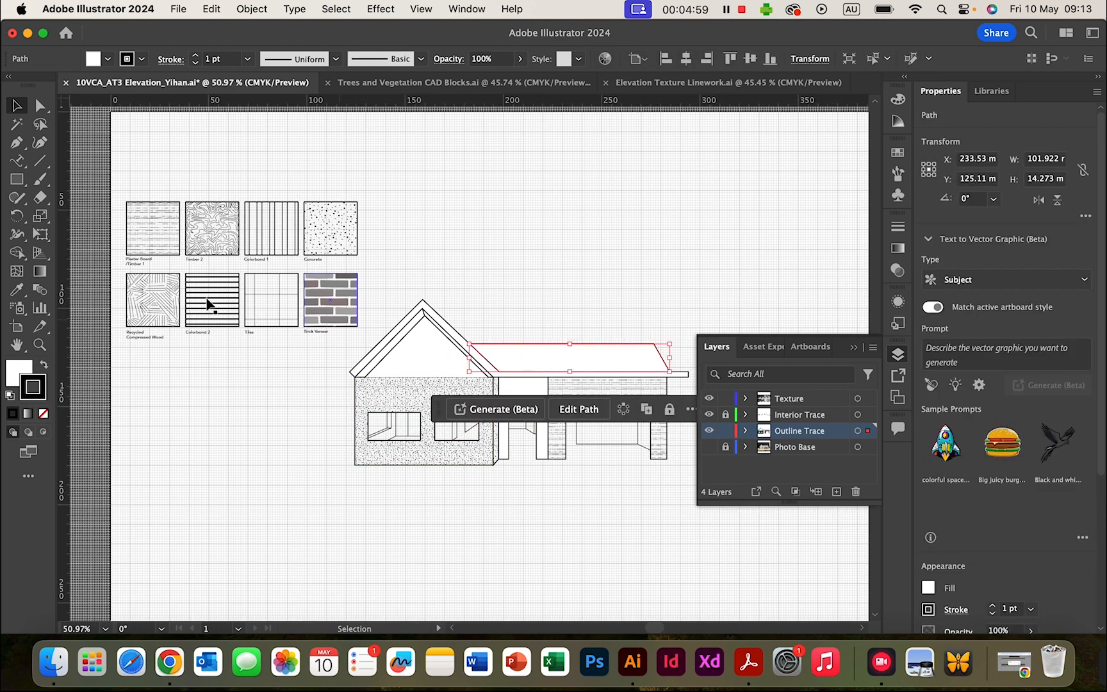
pyautogui.click(17, 290)
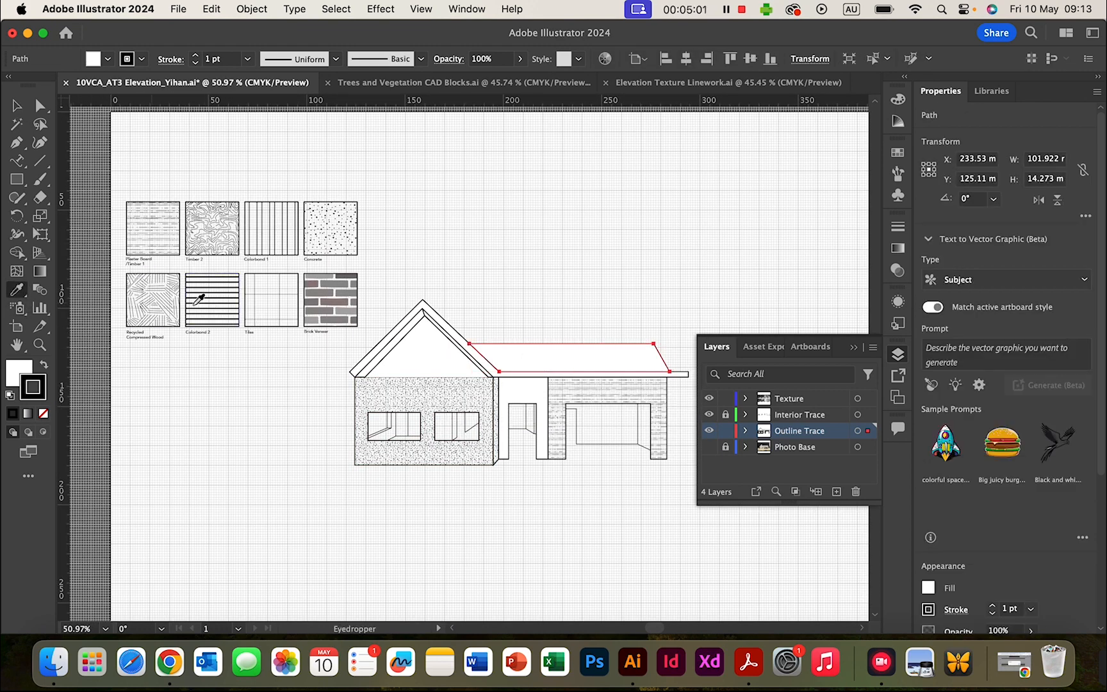
pyautogui.click(231, 302)
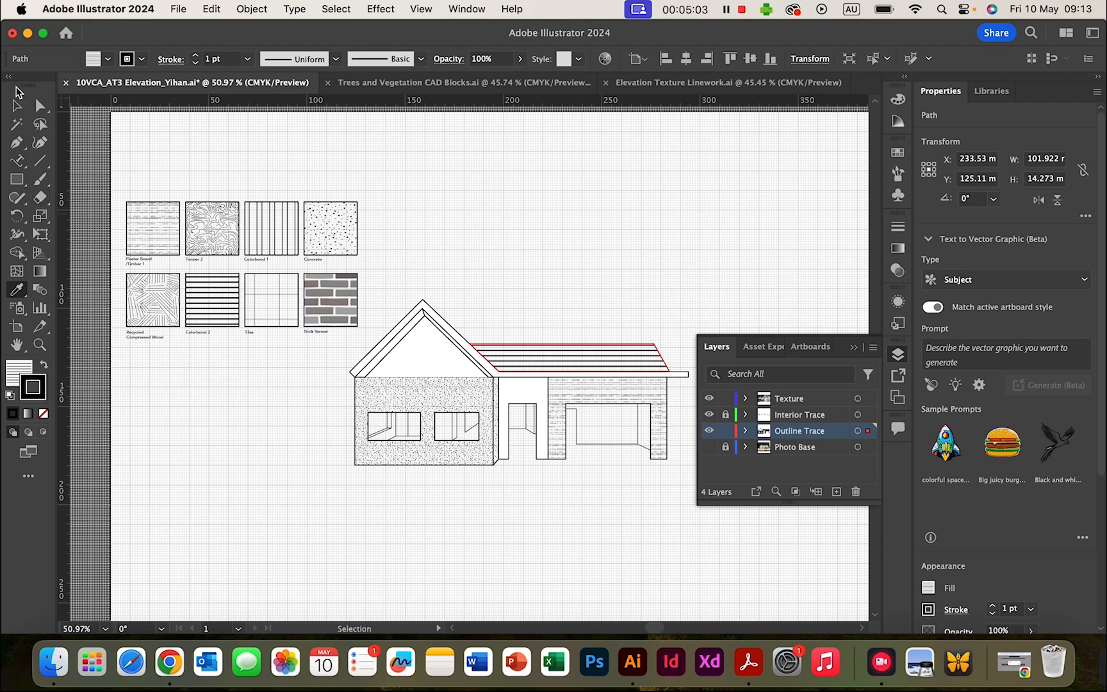
# - Deselect the roof and lock the Texture layer
pyautogui.click(17, 104)
pyautogui.click(613, 284)
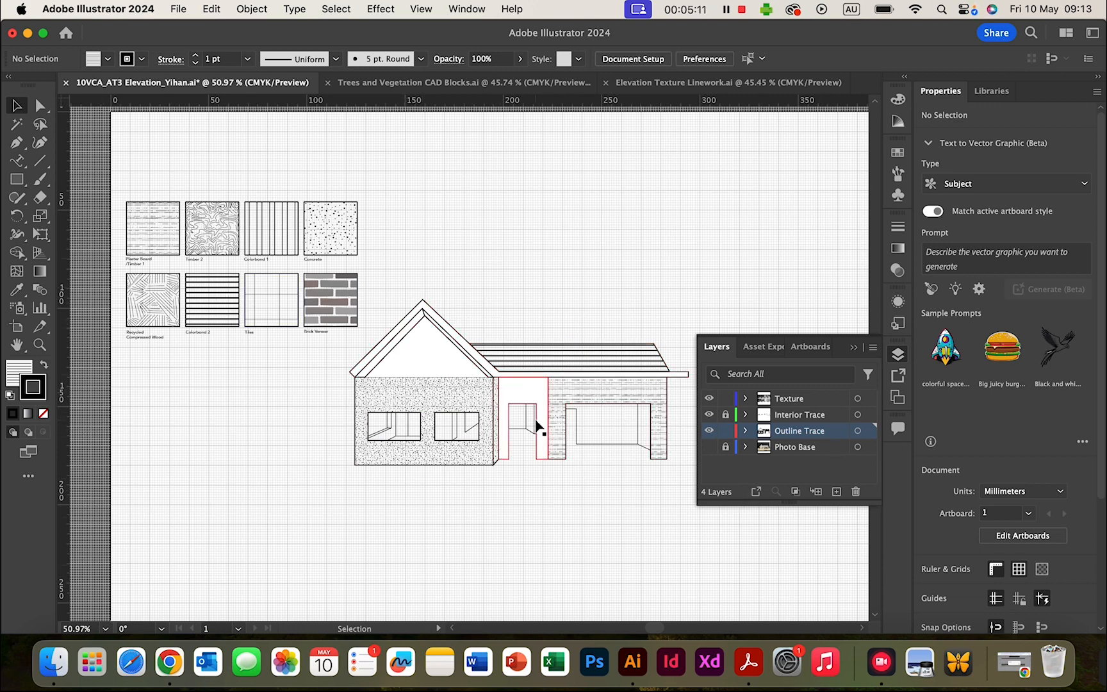
pyautogui.click(725, 398)
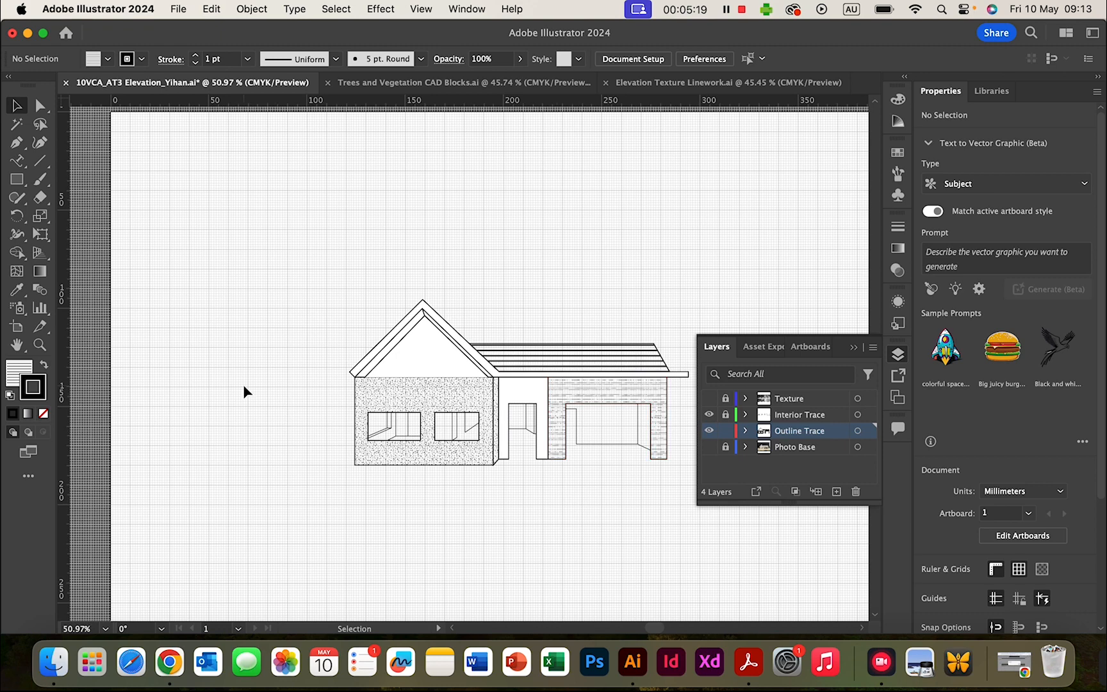
# - Create a new layer above Texture and rename it 'Trees and Vegetation'
pyautogui.hscroll(5, 450, 461)
pyautogui.scroll(-4, 450, 462)
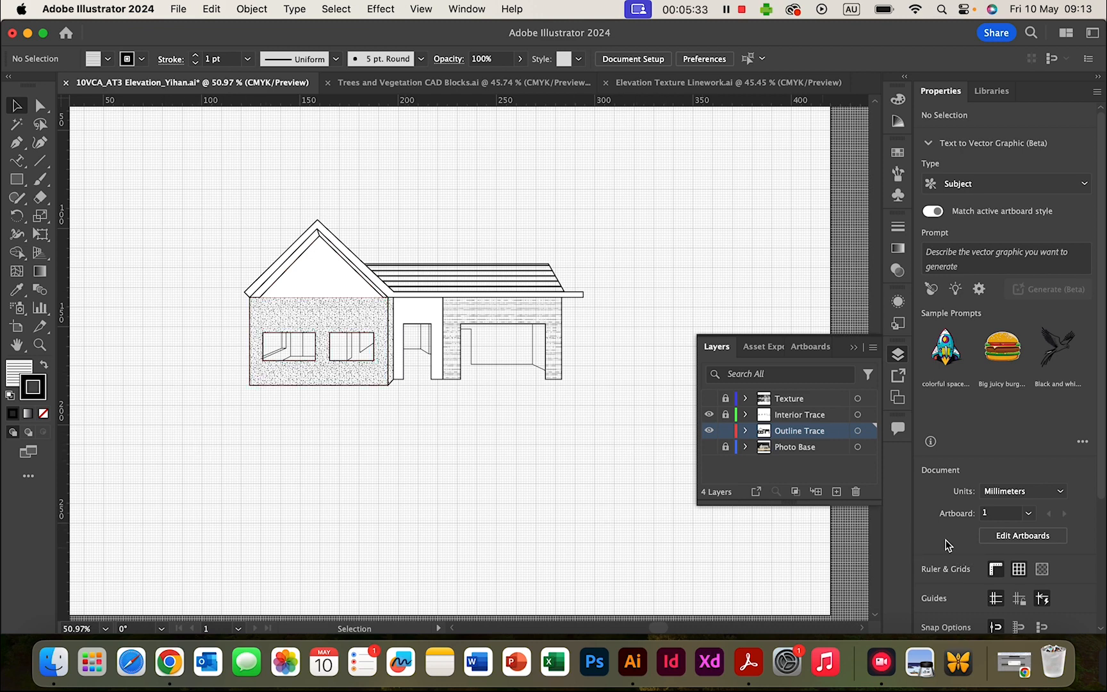
pyautogui.click(836, 492)
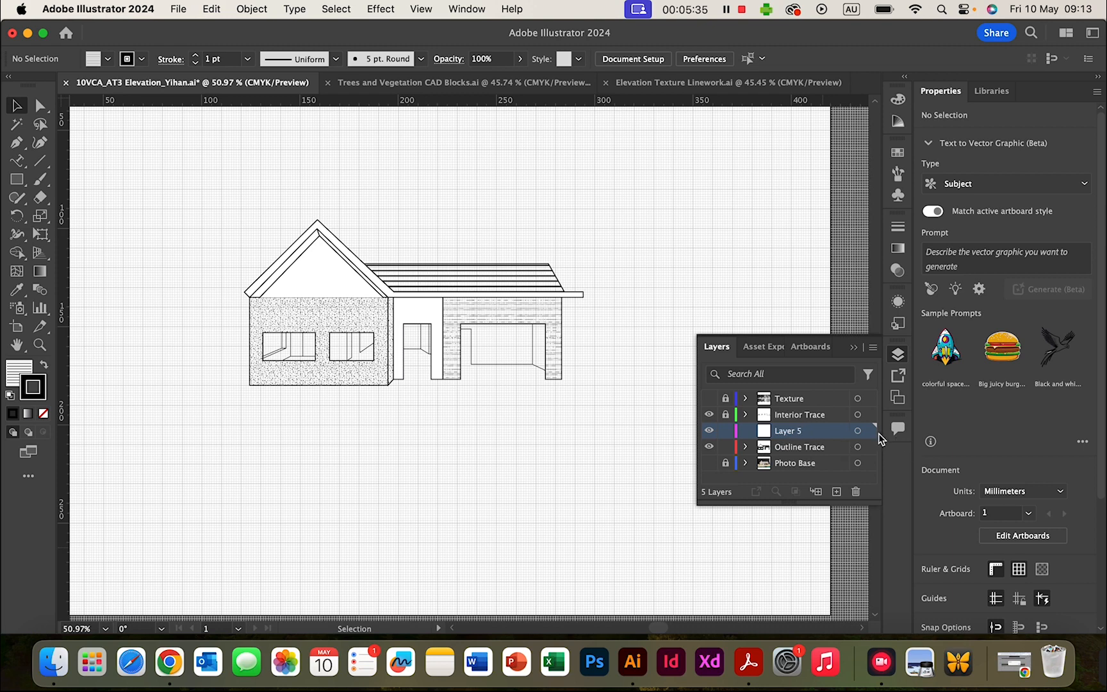
pyautogui.click(856, 492)
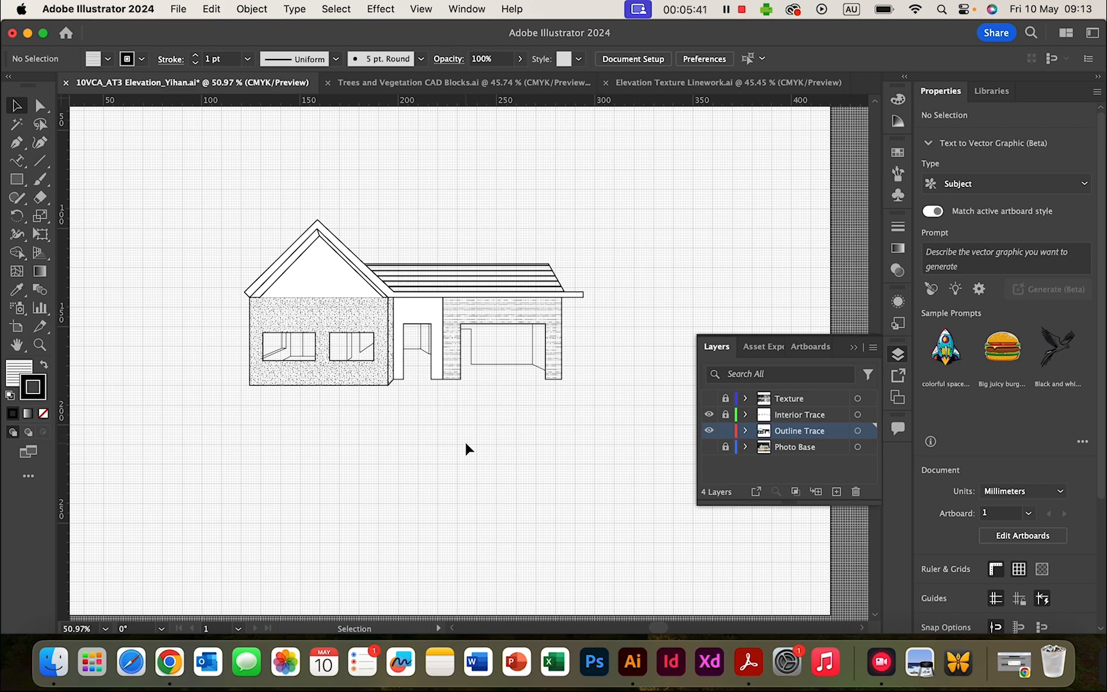
pyautogui.click(795, 404)
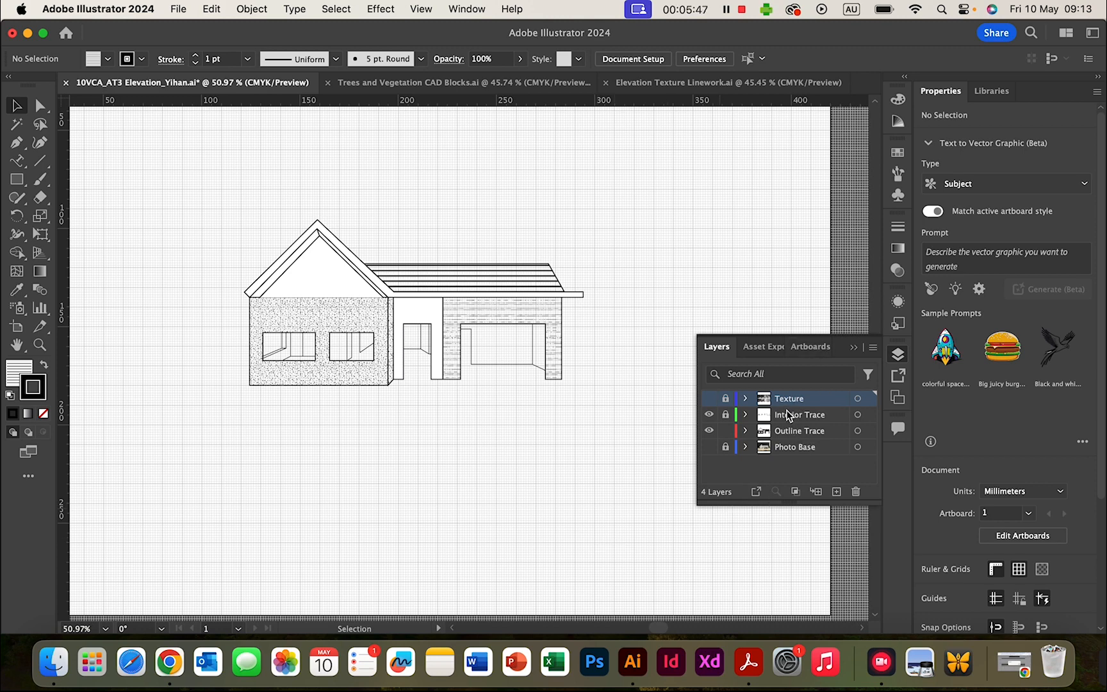
pyautogui.click(836, 491)
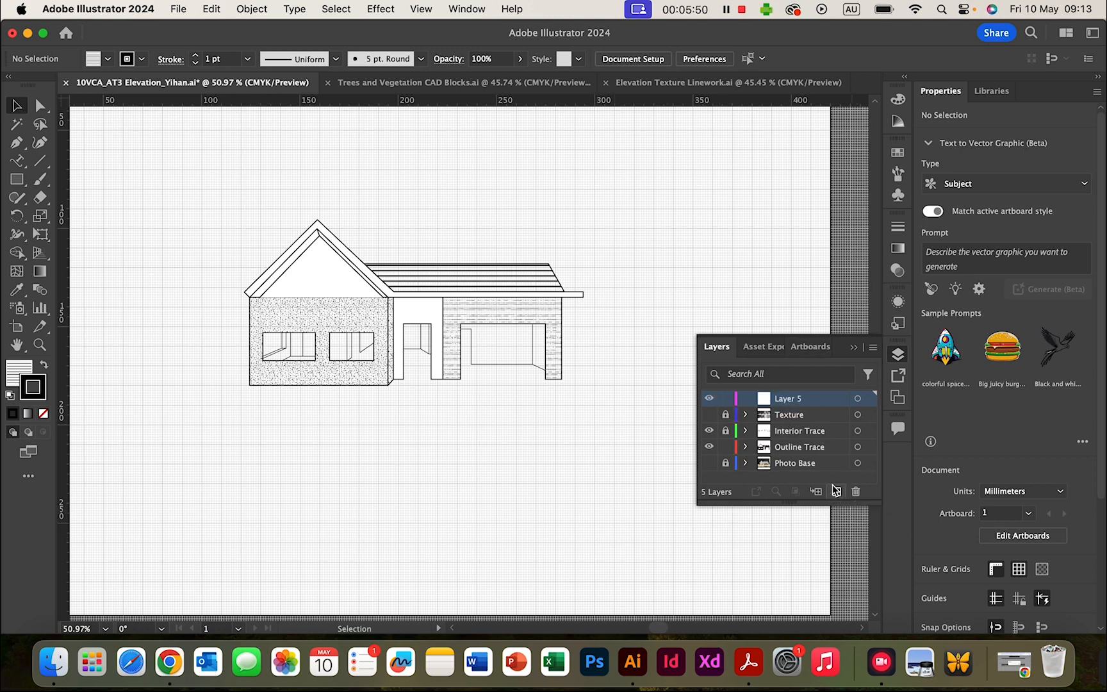
pyautogui.doubleClick(793, 400)
pyautogui.write('Tree')
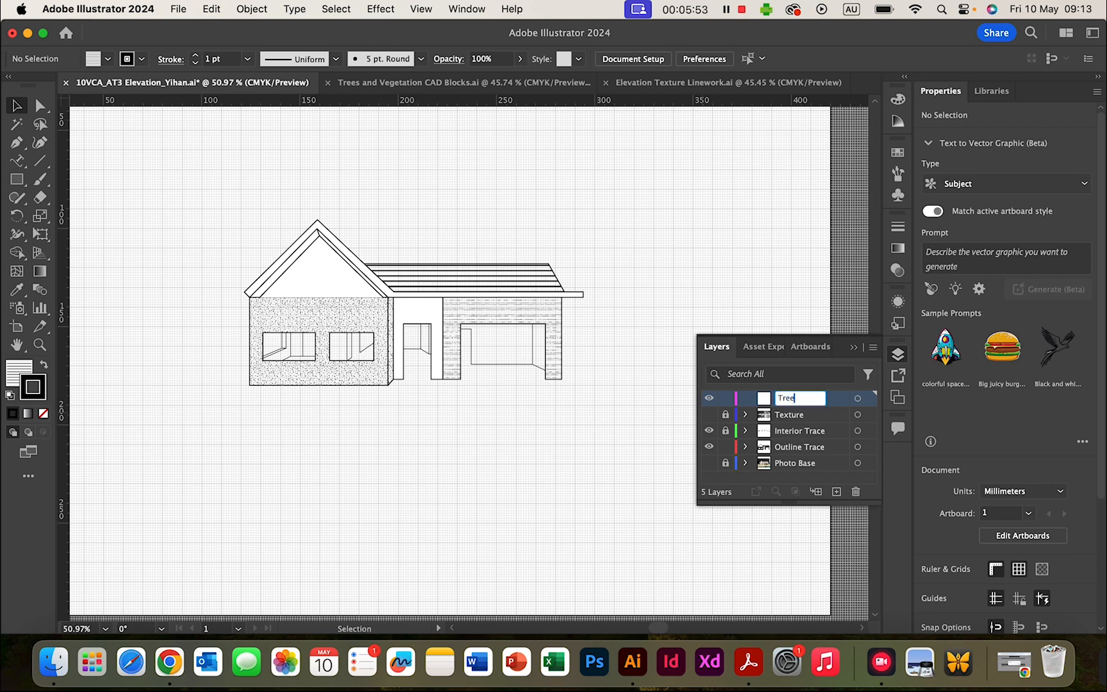
pyautogui.write('s and Vegetaion')
pyautogui.press('Return')
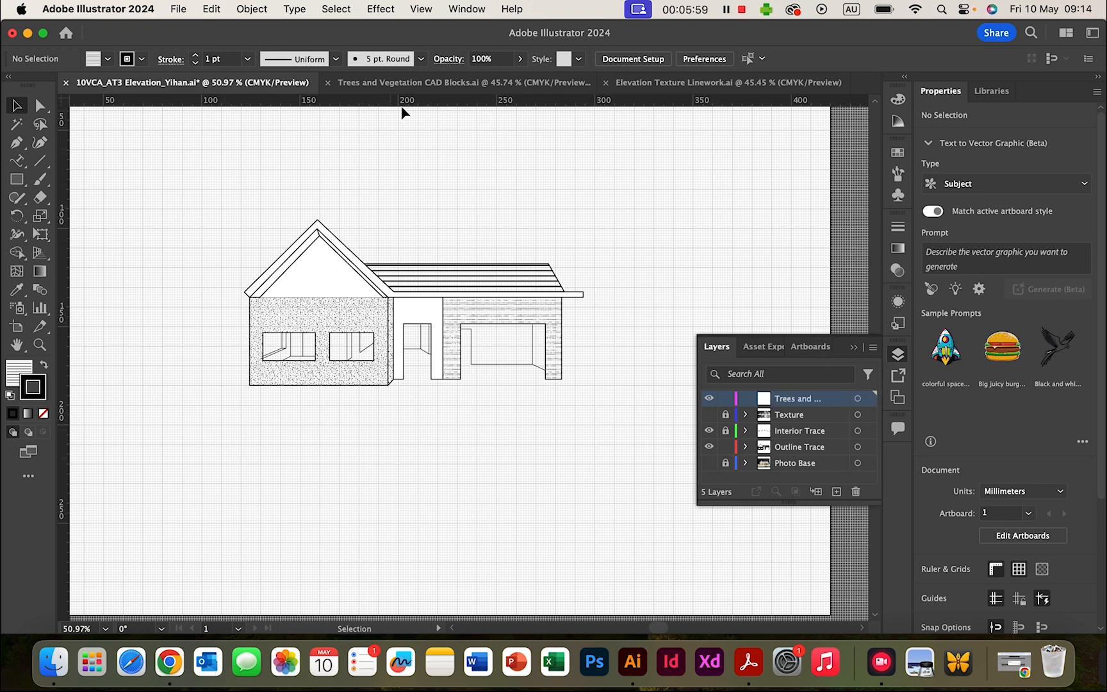
# - Lock the Outline Trace layer and switch to the Trees and Vegetation CAD Blocks file
pyautogui.click(727, 448)
pyautogui.click(470, 87)
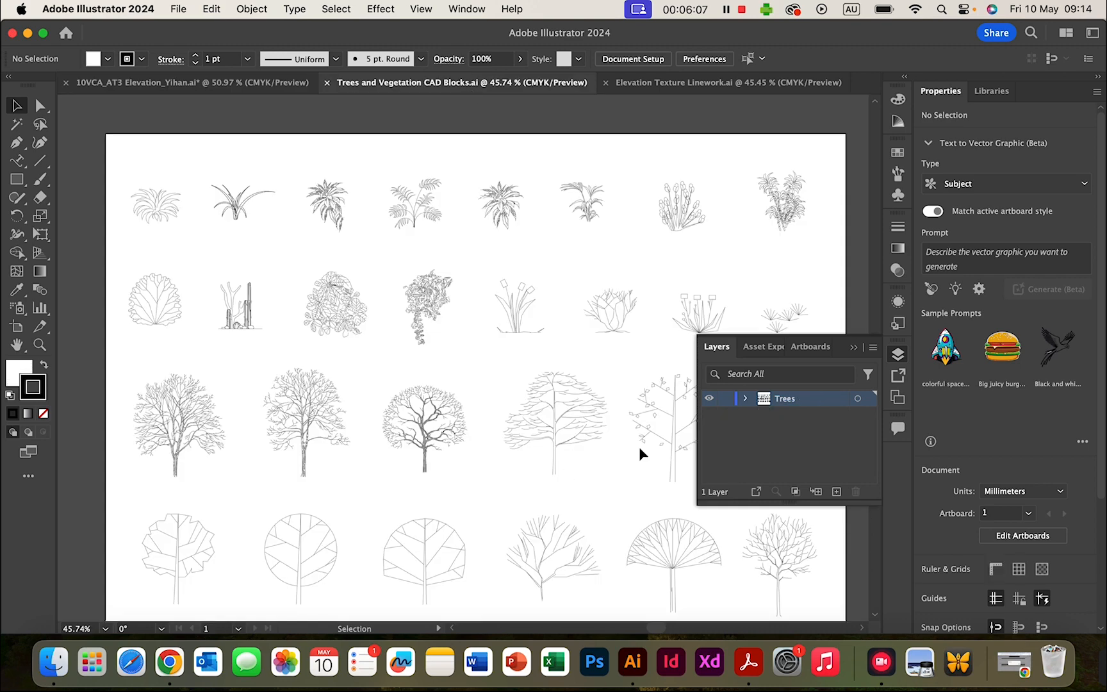
pyautogui.scroll(-2, 321, 388)
pyautogui.hscroll(1, 321, 388)
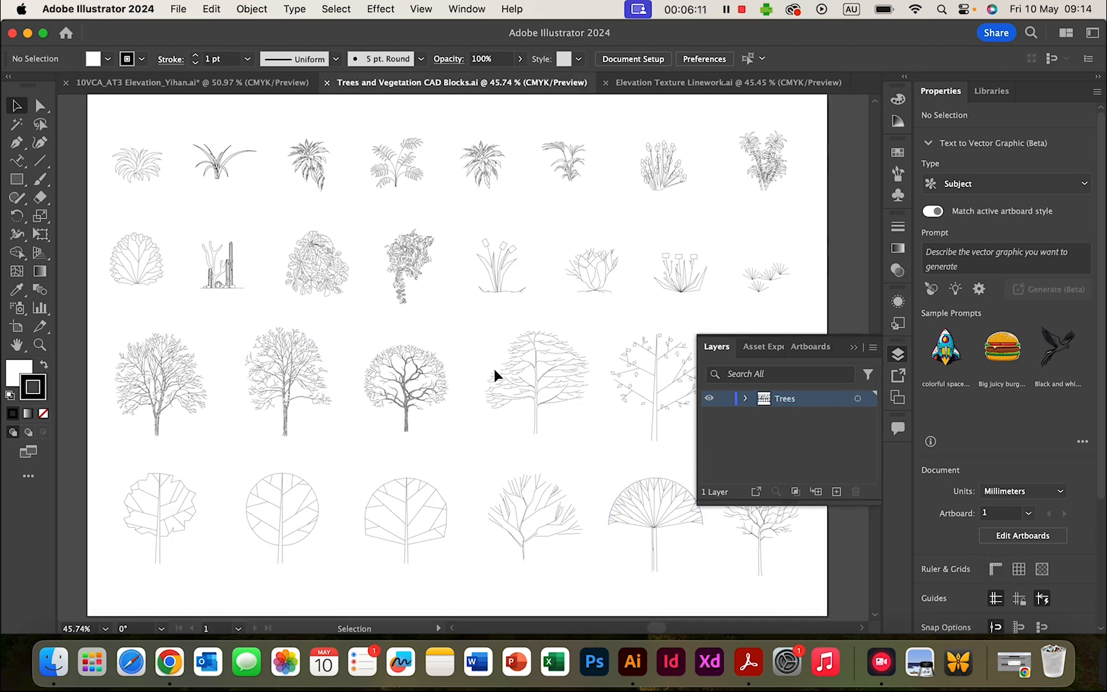
# - Marquee-select the two round trees, then return to the house elevation document
pyautogui.click(854, 348)
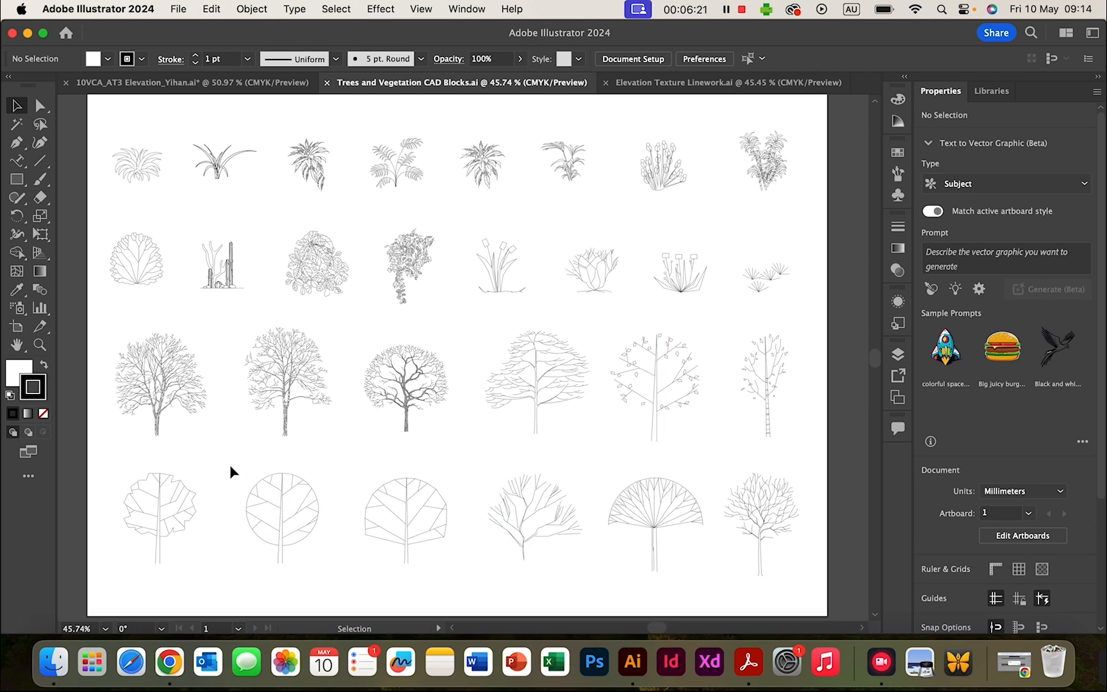
pyautogui.moveTo(232, 460); pyautogui.dragTo(468, 592)
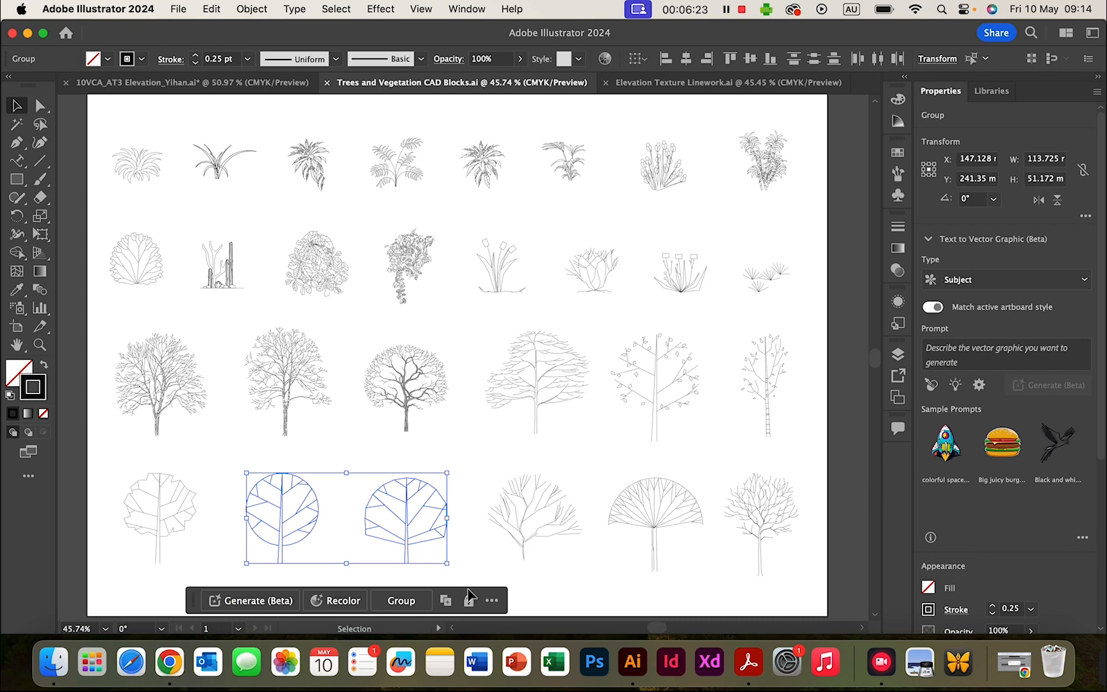
pyautogui.click(225, 82)
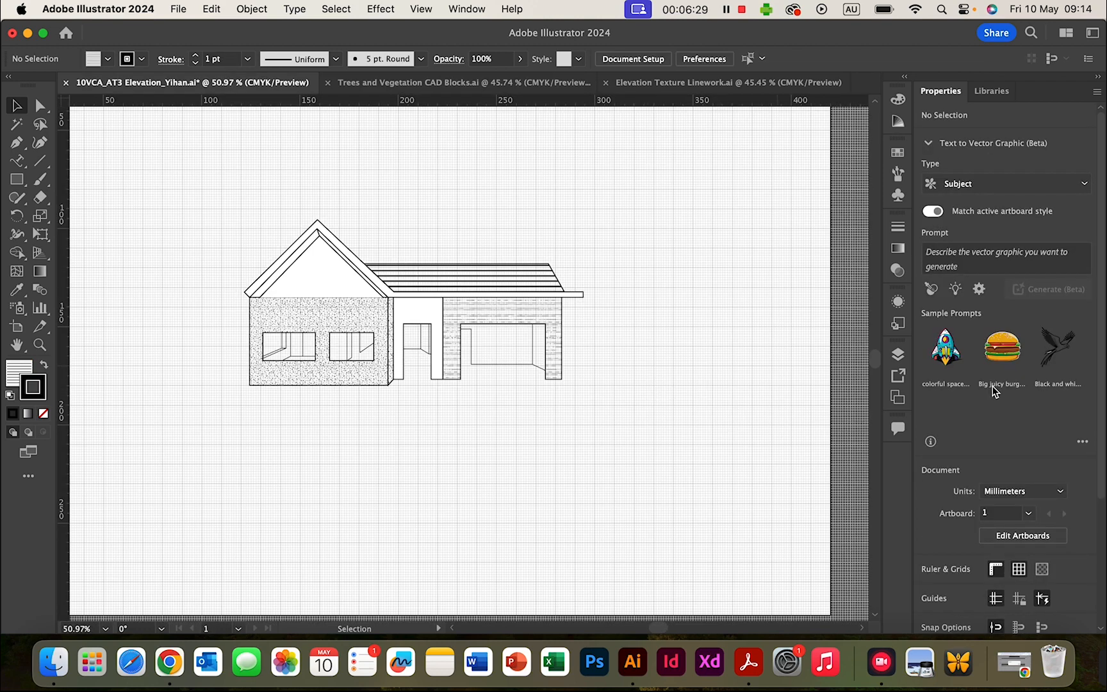
# - Paste the two round trees and position them just below the house
pyautogui.click(897, 355)
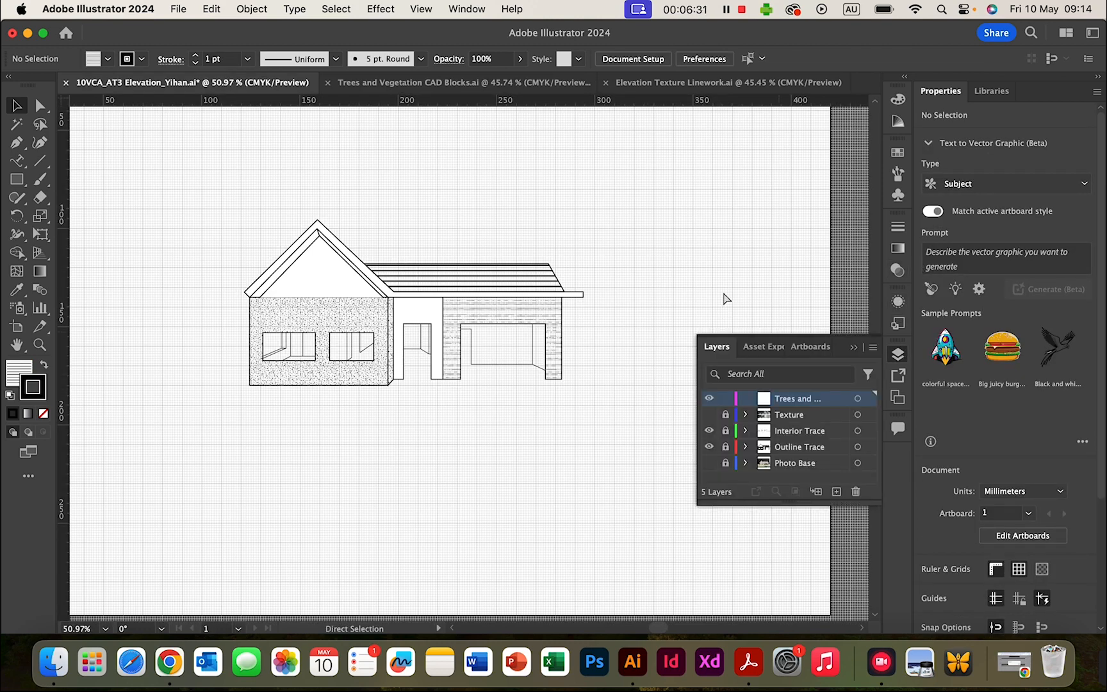
pyautogui.press('super+v')
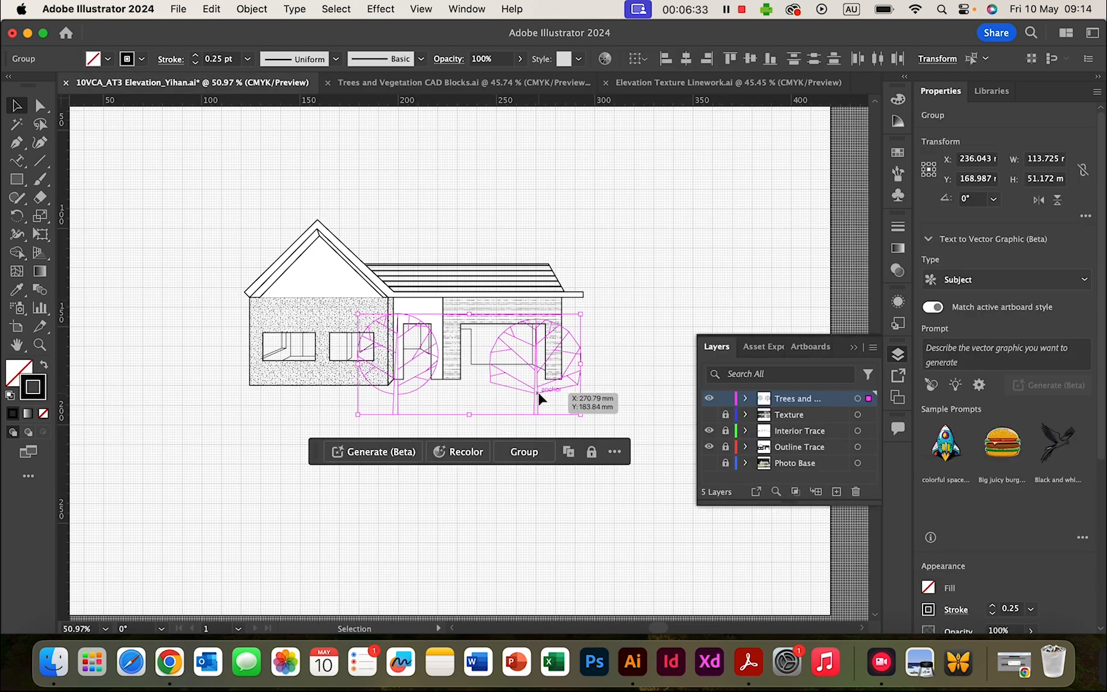
pyautogui.moveTo(538, 398); pyautogui.dragTo(505, 497)
pyautogui.click(251, 434)
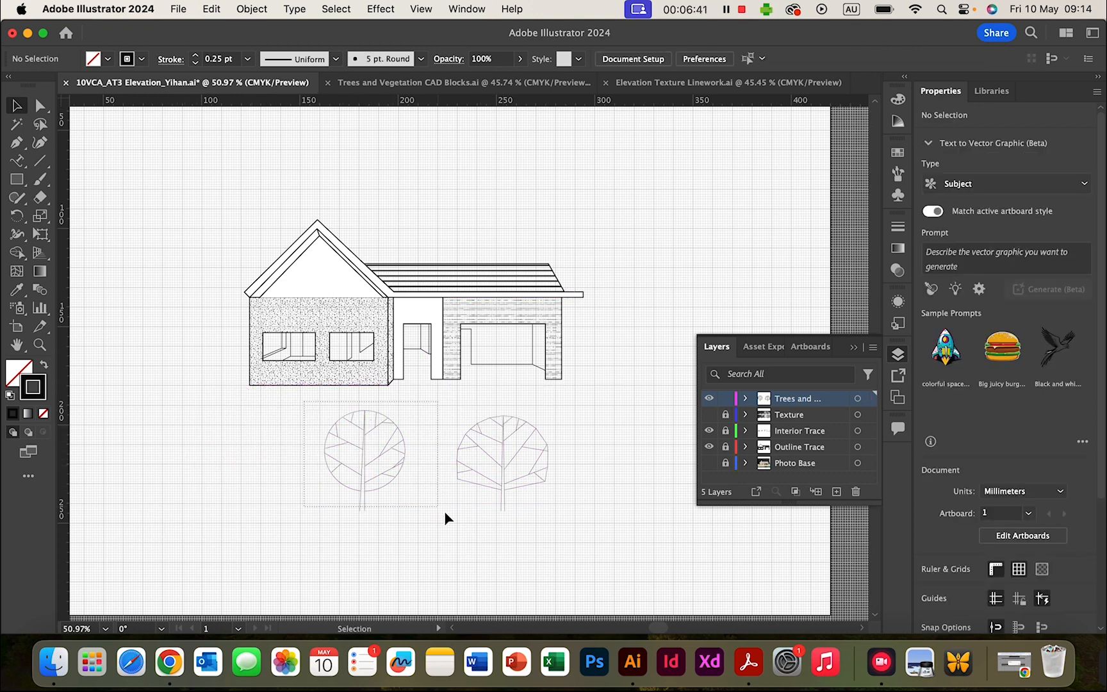
# - Marquee-select both pasted trees and open the Window menu
pyautogui.click(434, 524)
pyautogui.click(305, 416)
pyautogui.moveTo(293, 403); pyautogui.dragTo(600, 536)
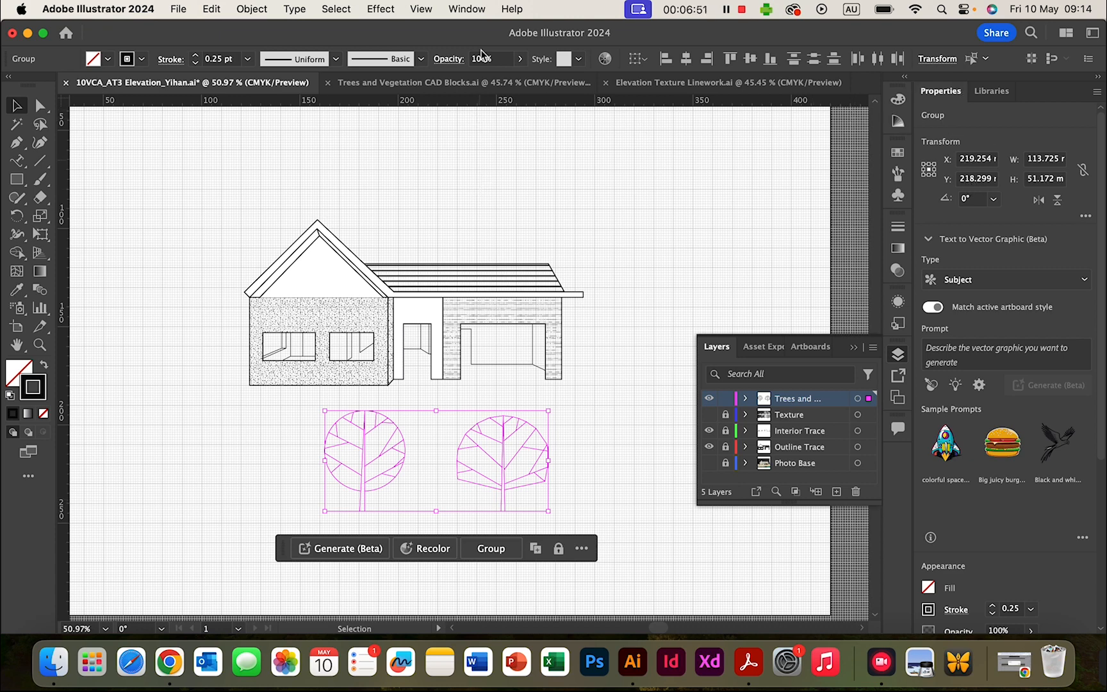
pyautogui.click(467, 9)
pyautogui.scroll(-5, 576, 497)
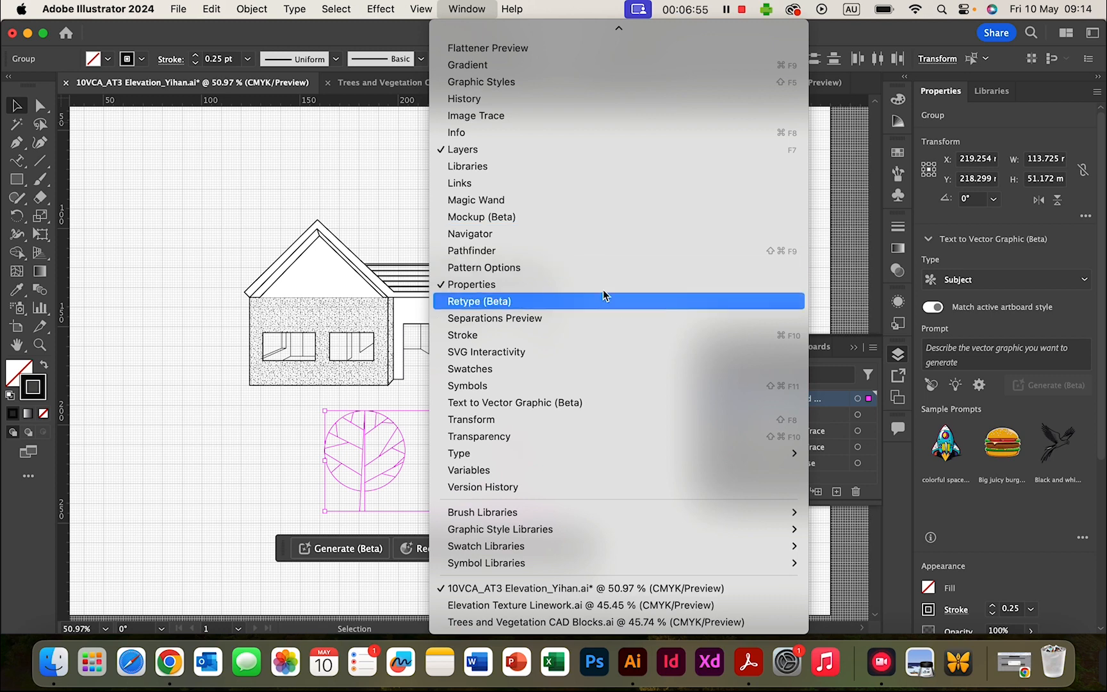
# - Adjust both trees' stroke weight in Properties, trying 0.75 pt and settling on 0.5 pt
pyautogui.click(849, 195)
pyautogui.scroll(-2, 1051, 324)
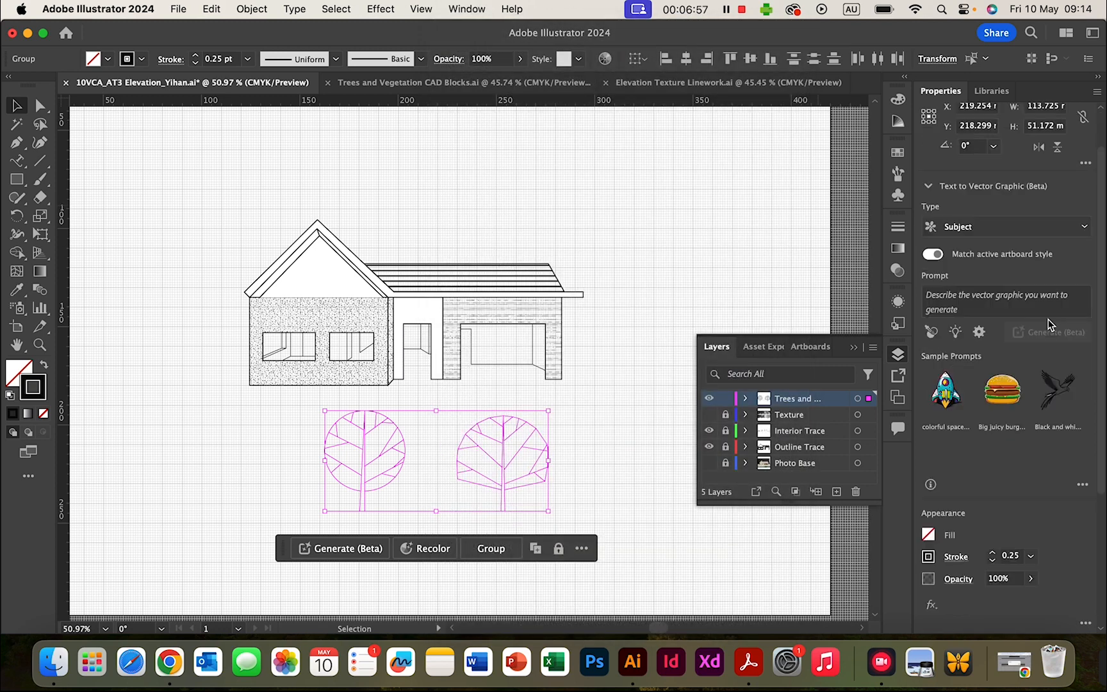
pyautogui.scroll(-7, 1051, 324)
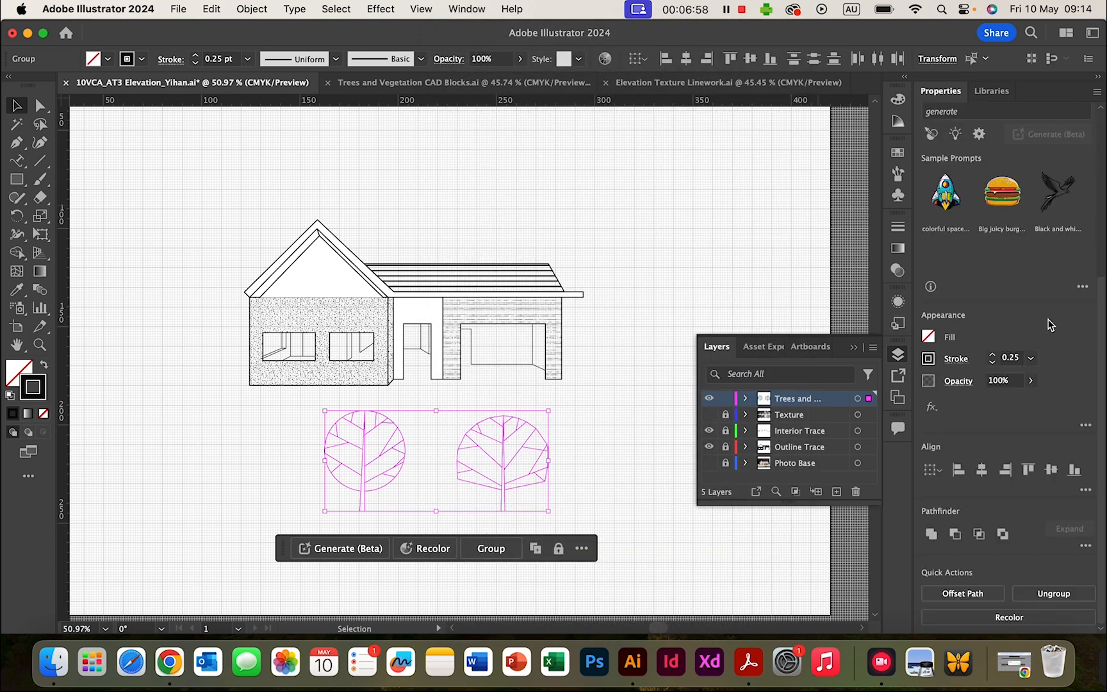
pyautogui.click(992, 356)
pyautogui.click(670, 314)
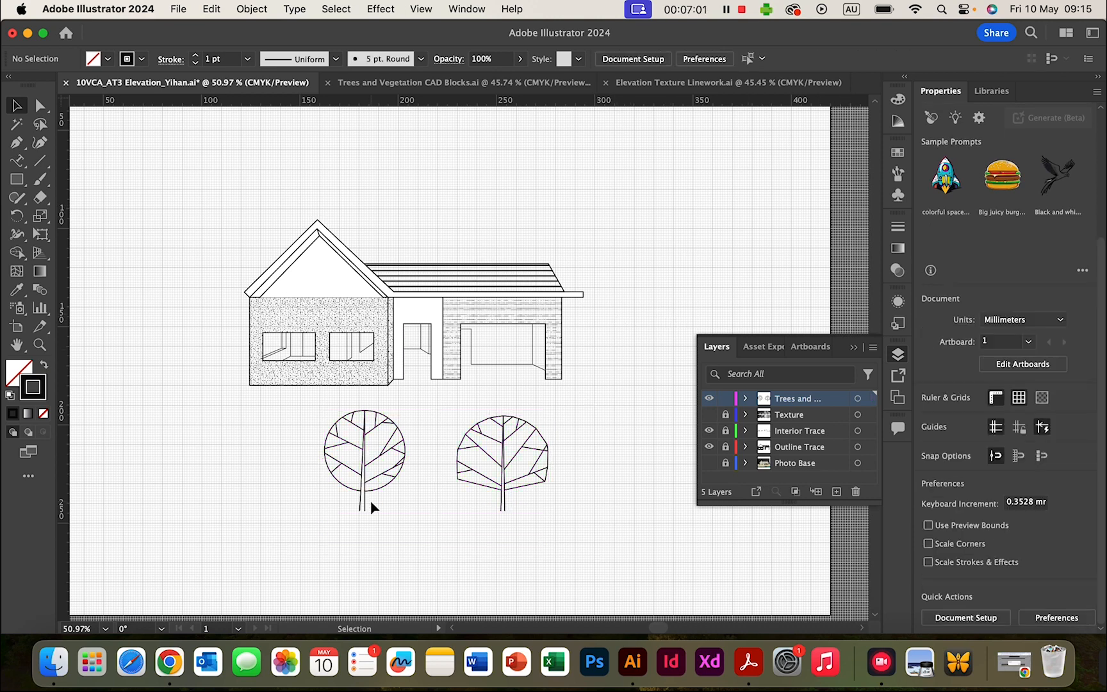
pyautogui.moveTo(293, 411); pyautogui.dragTo(630, 515)
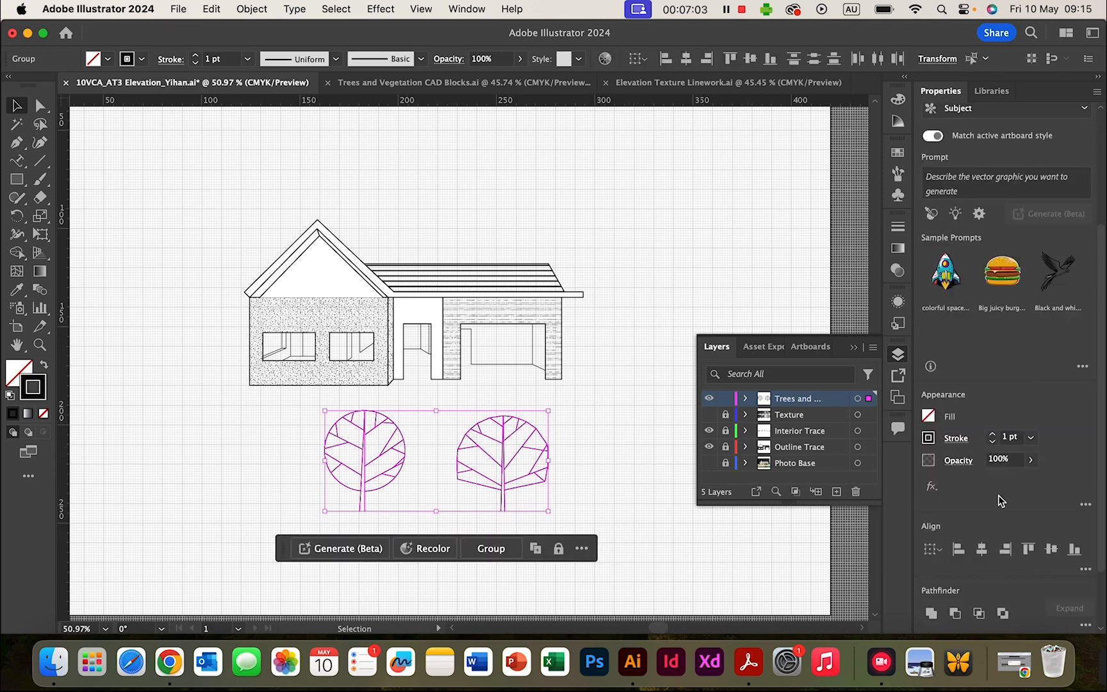
pyautogui.click(992, 443)
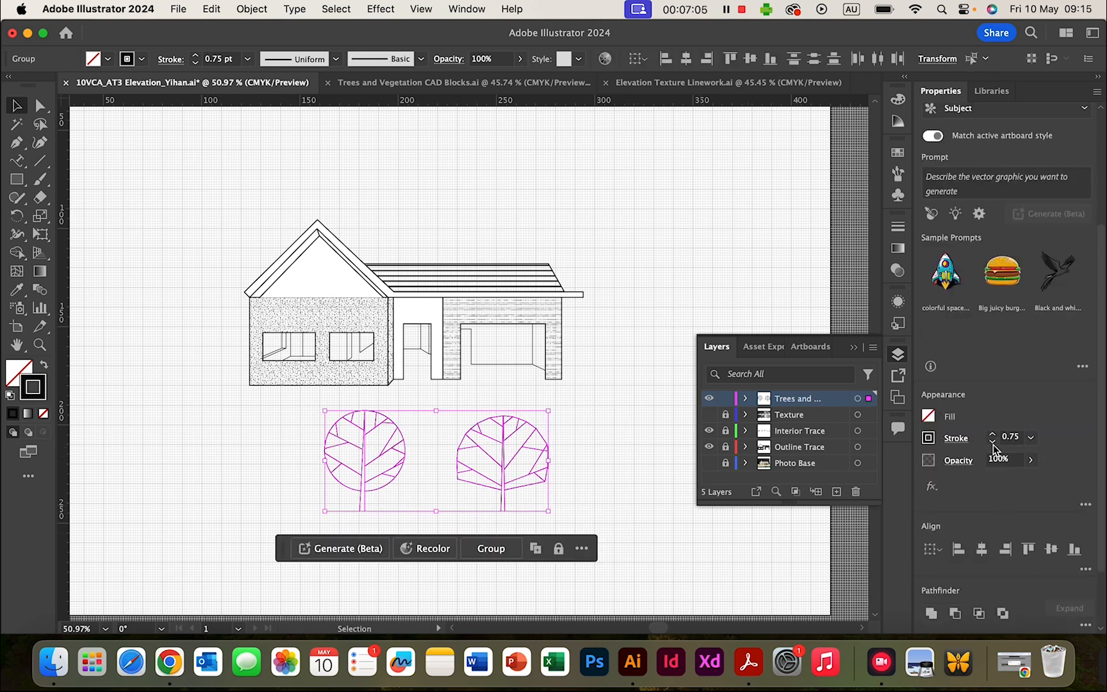
pyautogui.click(652, 490)
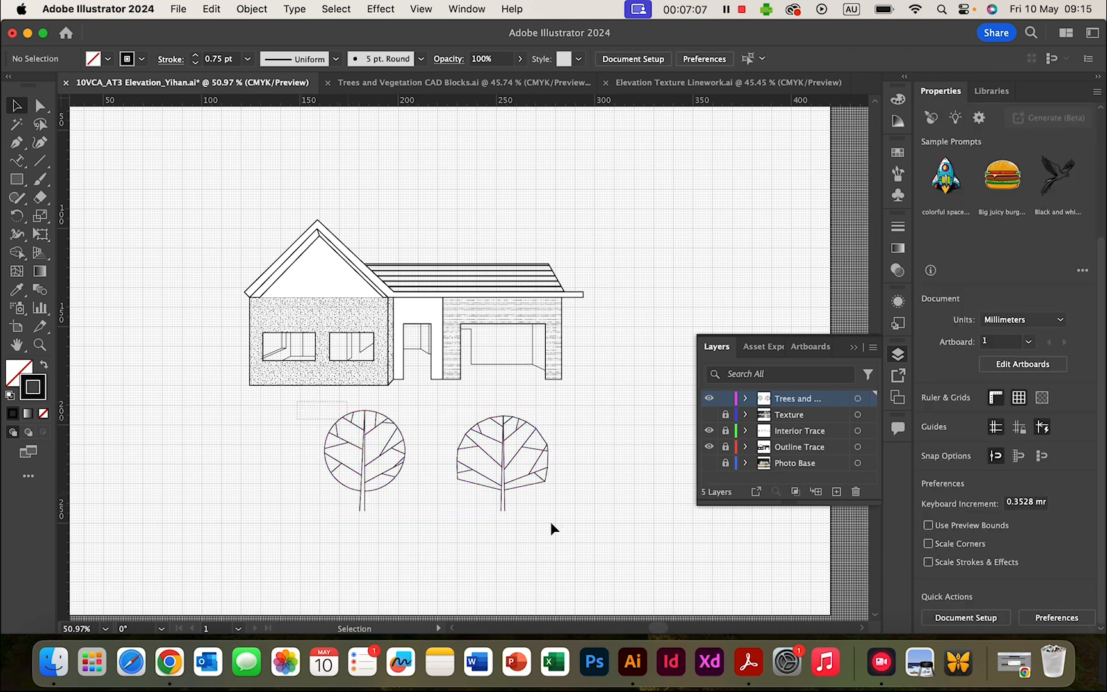
pyautogui.press('super+a')
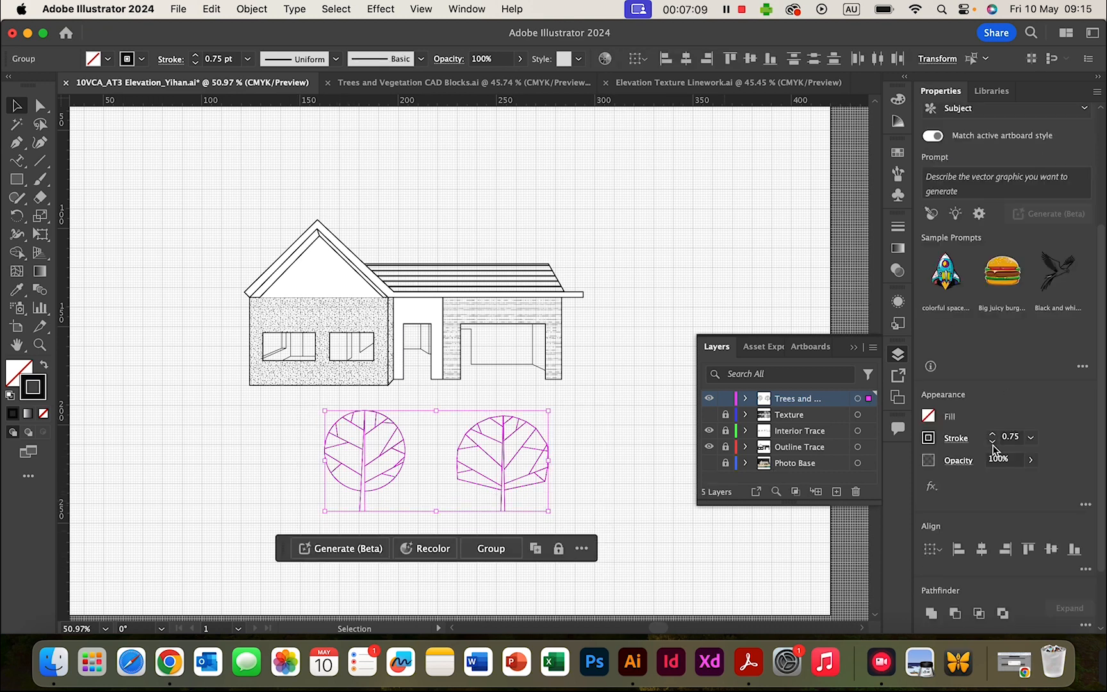
pyautogui.click(992, 443)
pyautogui.click(671, 349)
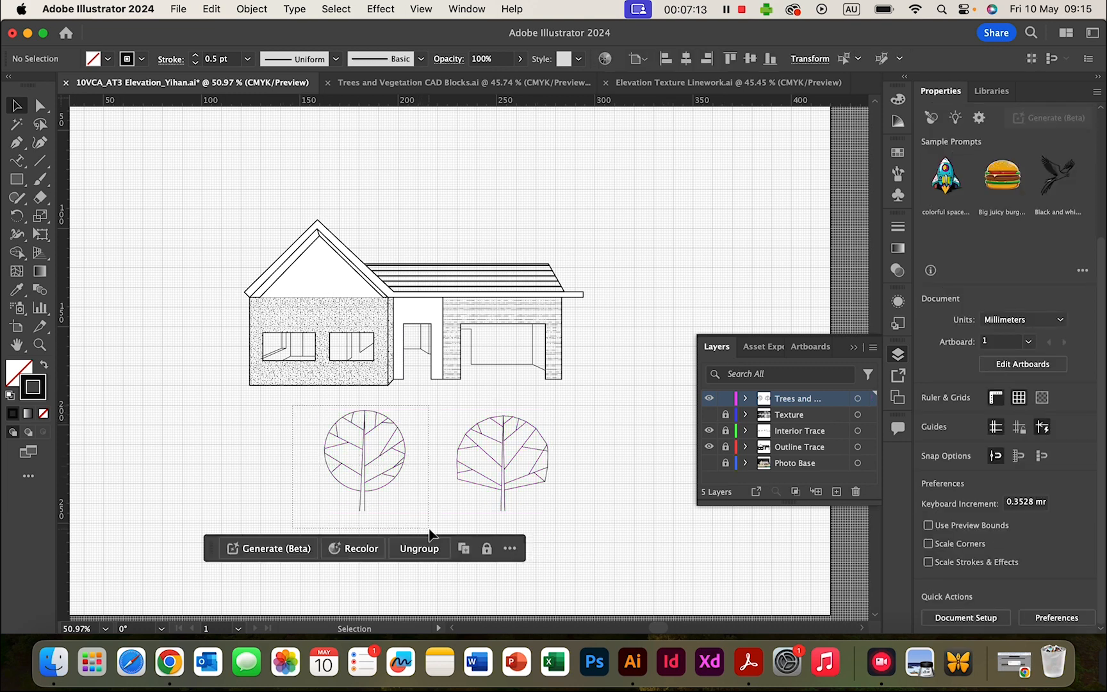
# - Move one tree beside the house's left wall and the other beside the garage, then return to the CAD blocks file
pyautogui.click(397, 454)
pyautogui.moveTo(400, 459); pyautogui.dragTo(180, 265)
pyautogui.click(580, 448)
pyautogui.click(544, 450)
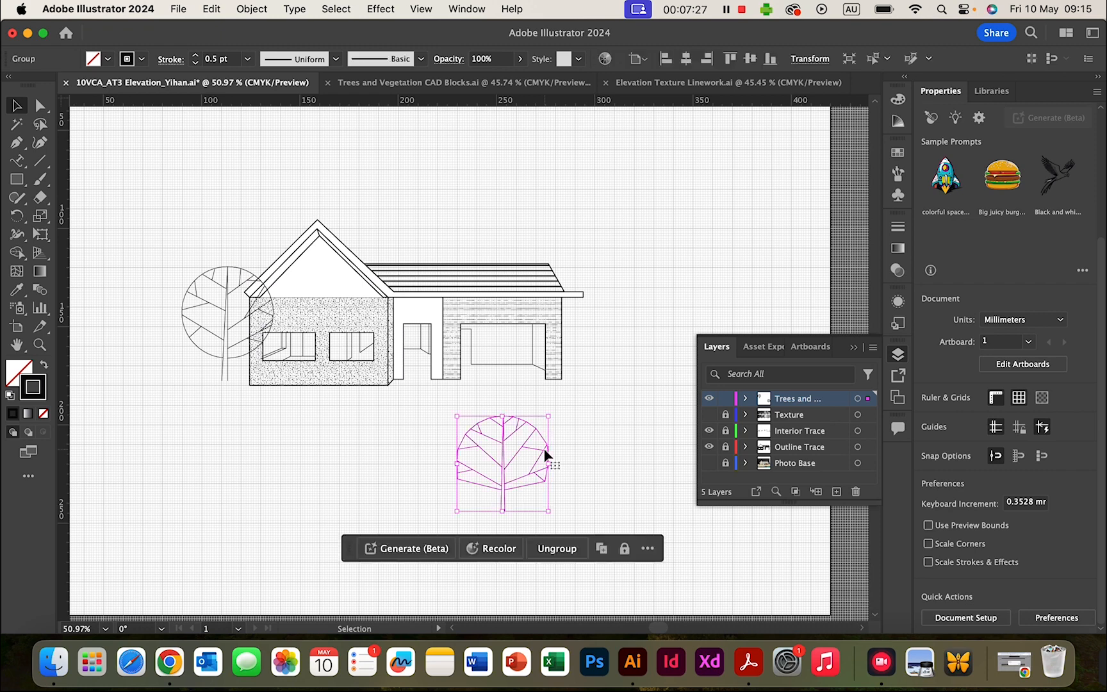
pyautogui.moveTo(544, 450); pyautogui.dragTo(679, 322)
pyautogui.click(675, 182)
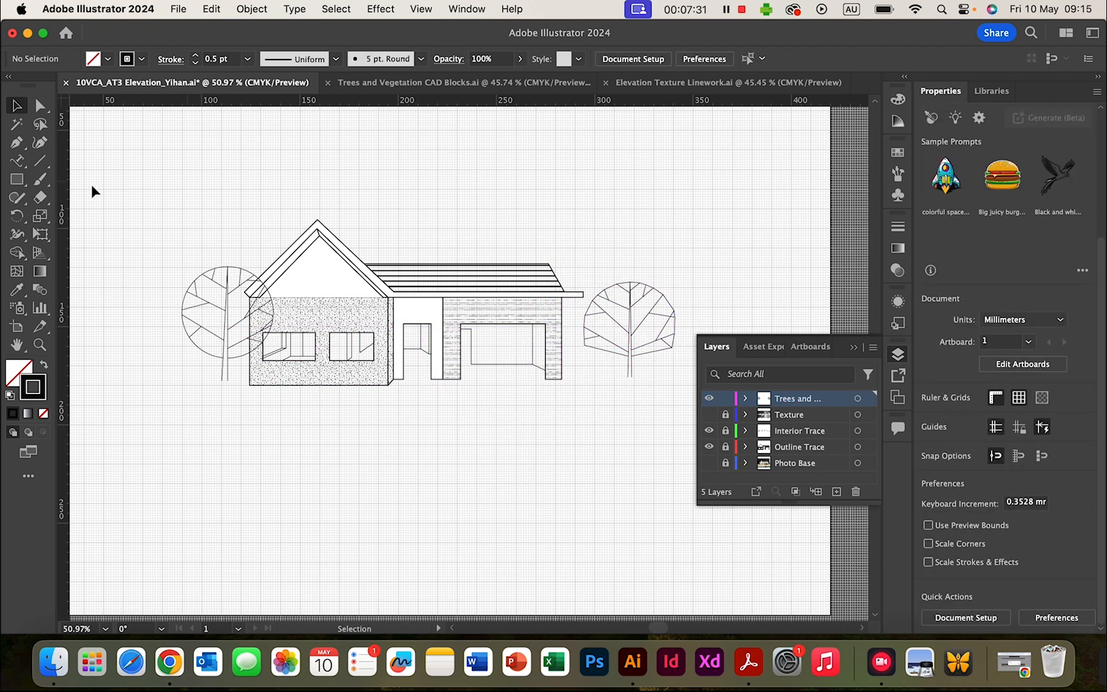
pyautogui.click(490, 84)
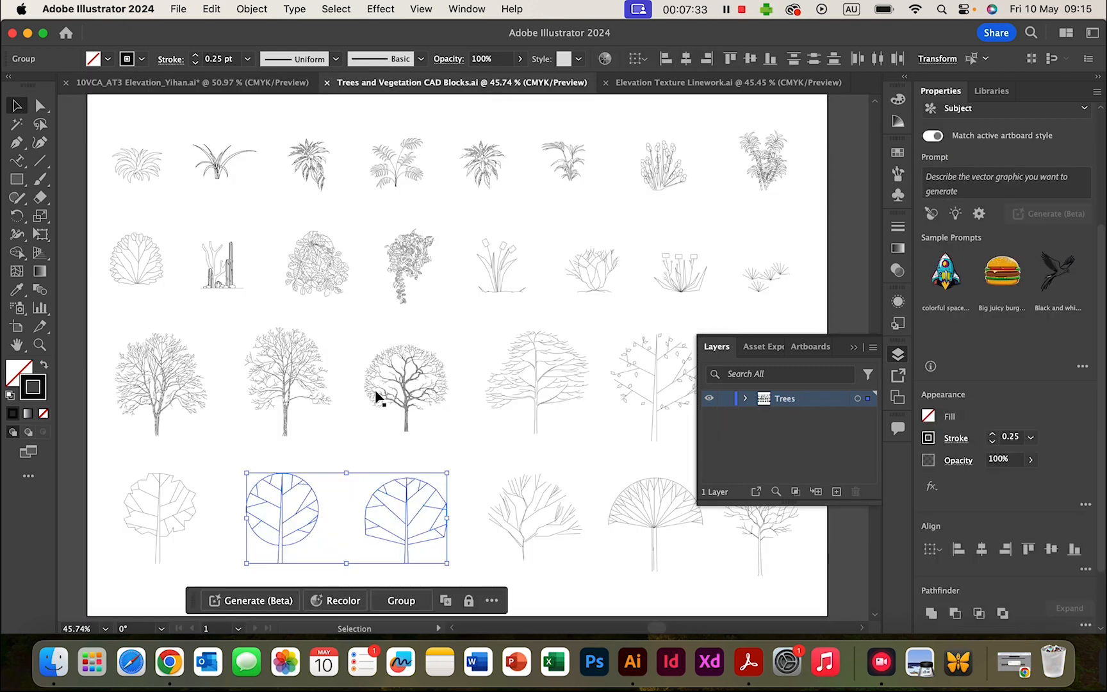
# - Select the leafy shrubs, grass plant and reed plants in the CAD blocks, then return to the elevation
pyautogui.click(473, 343)
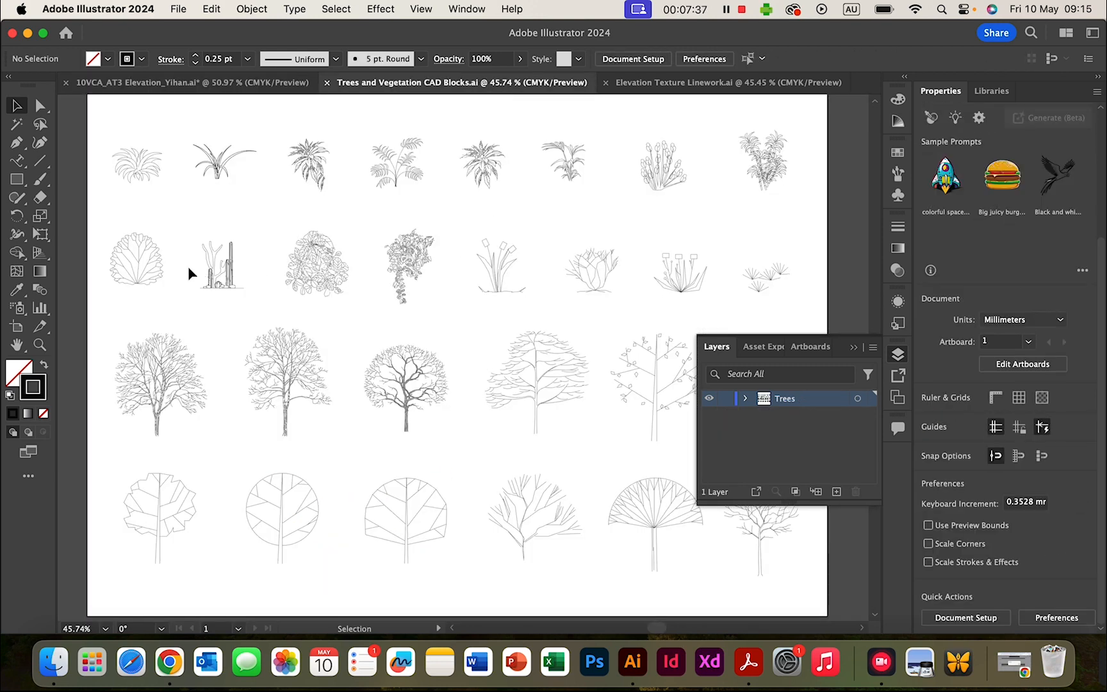
pyautogui.moveTo(104, 221); pyautogui.dragTo(180, 313)
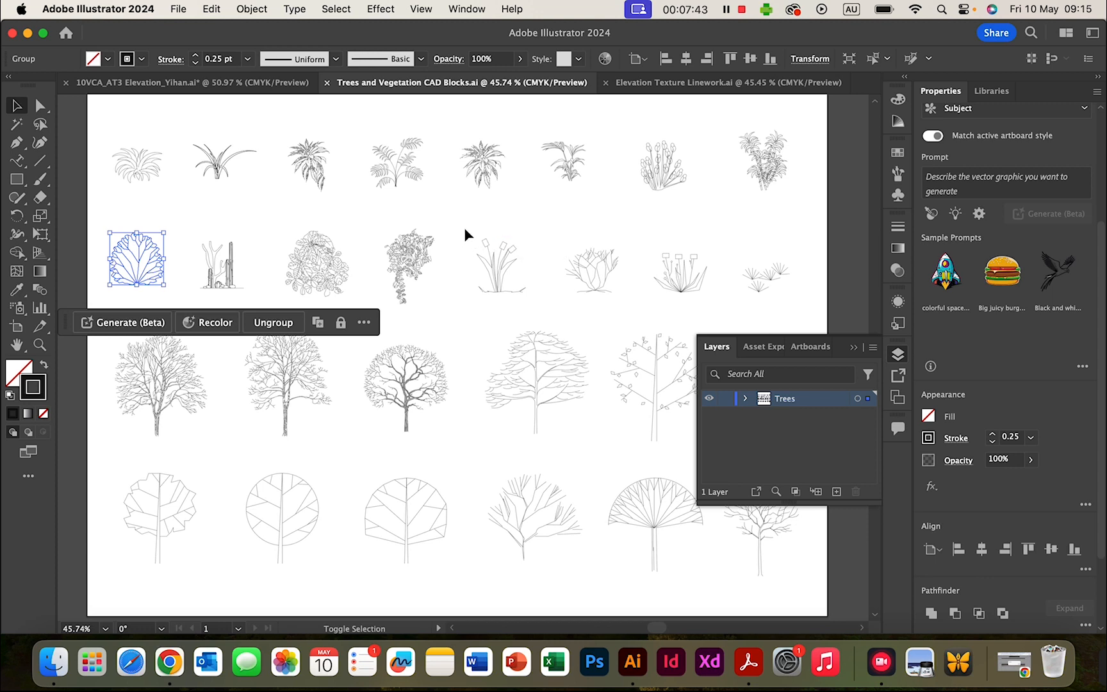
pyautogui.keyDown('shift'); pyautogui.moveTo(464, 227); pyautogui.dragTo(544, 312); pyautogui.keyUp('shift')
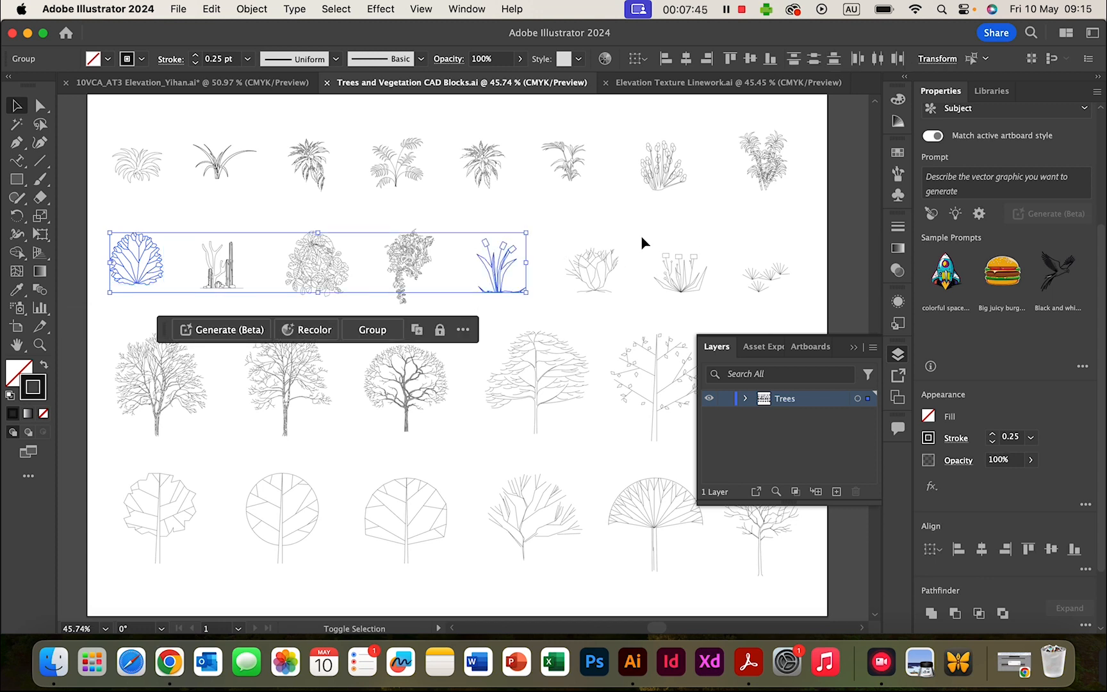
pyautogui.keyDown('shift'); pyautogui.moveTo(641, 235); pyautogui.dragTo(726, 312); pyautogui.keyUp('shift')
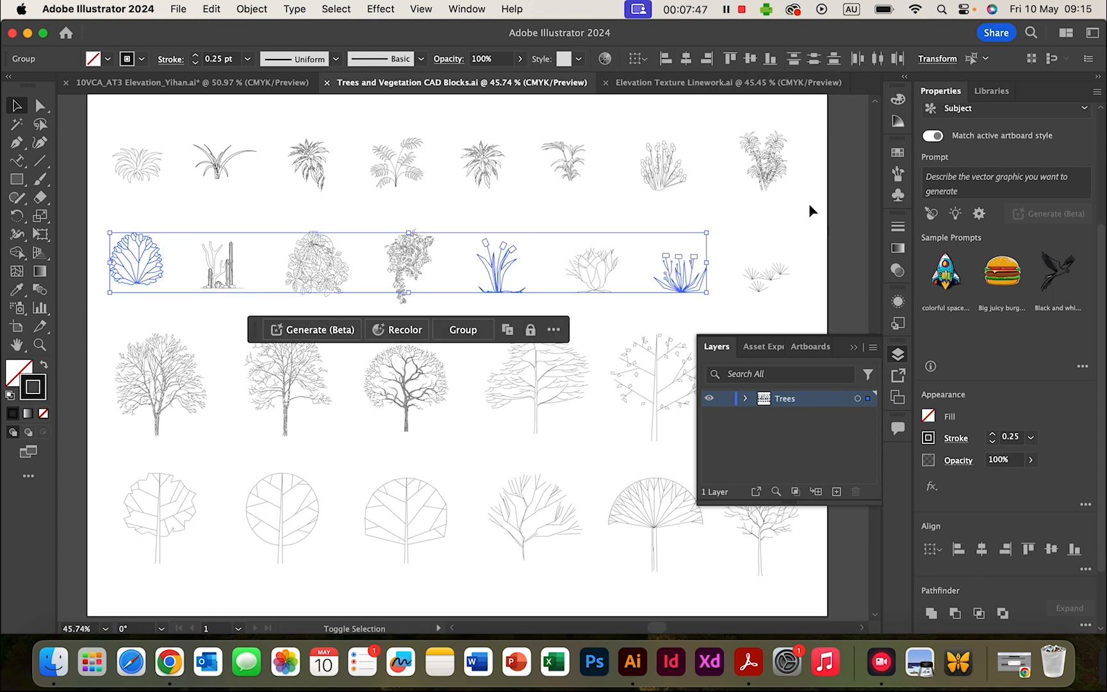
pyautogui.click(499, 216)
pyautogui.click(666, 169)
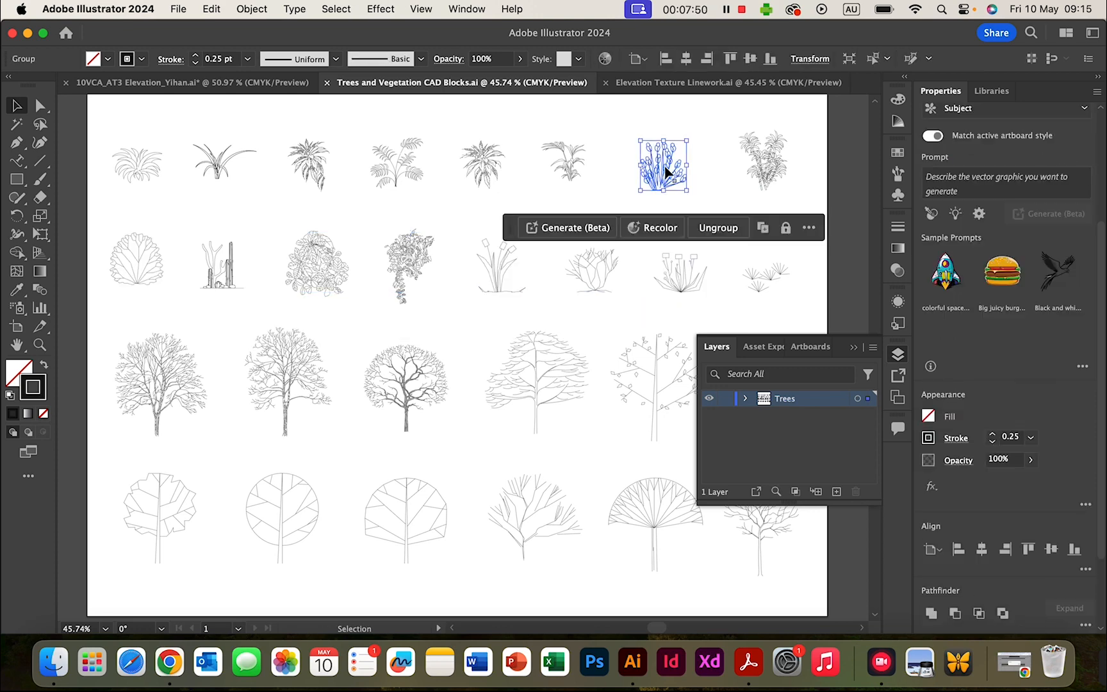
pyautogui.keyDown('shift'); pyautogui.click(503, 269); pyautogui.keyUp('shift')
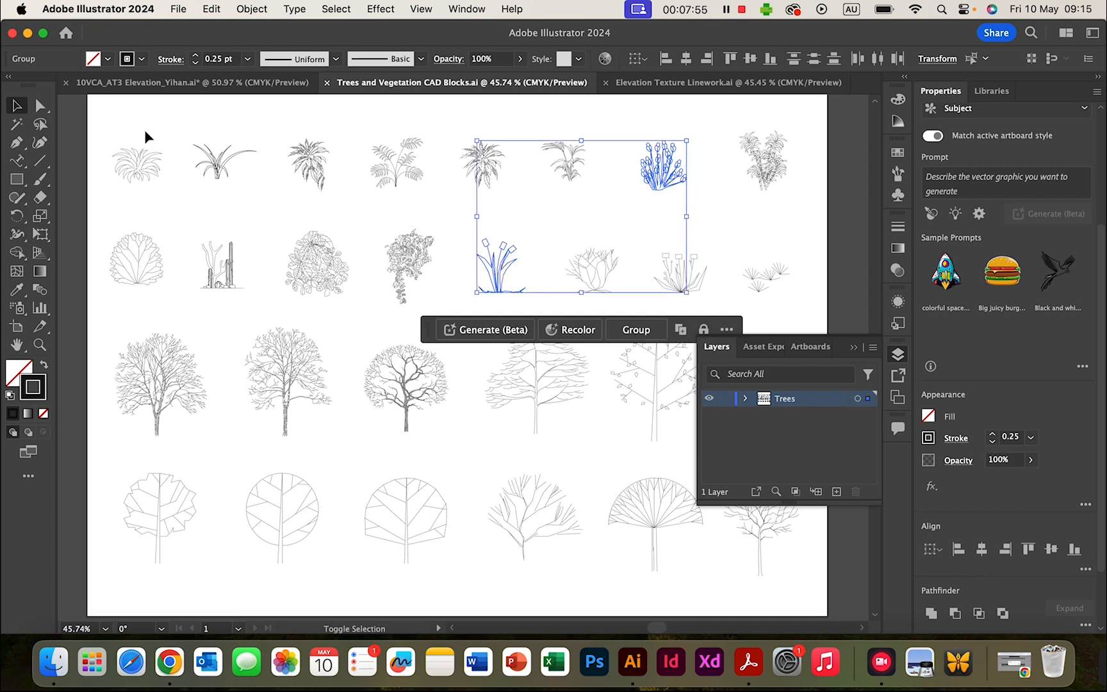
pyautogui.keyDown('shift'); pyautogui.click(146, 269); pyautogui.keyUp('shift')
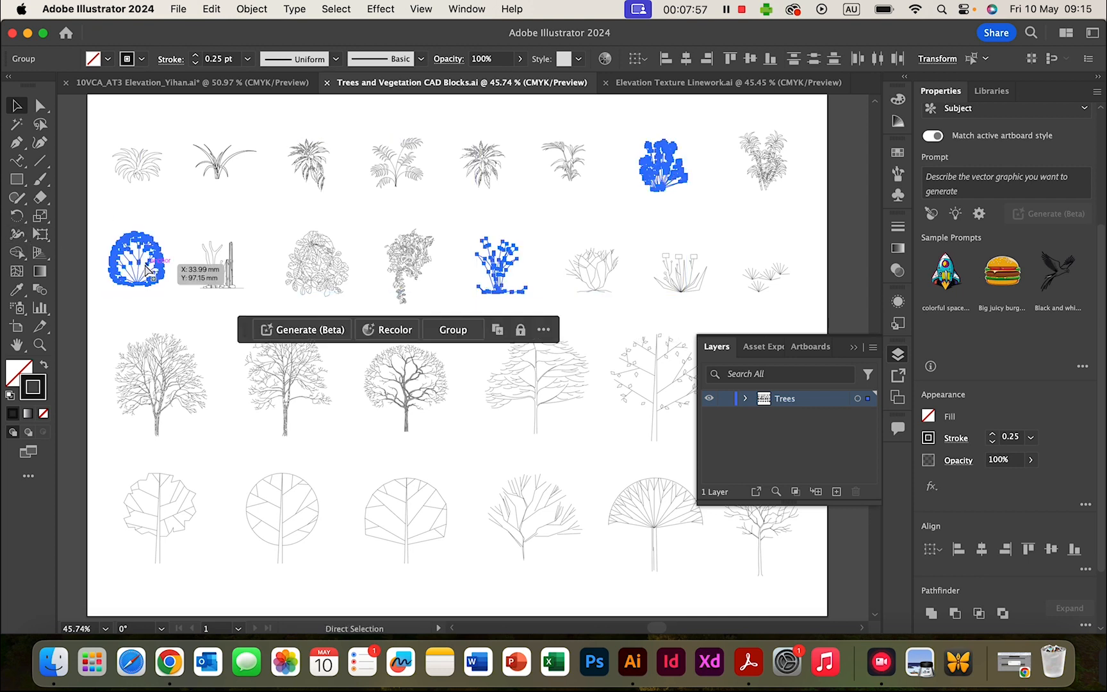
pyautogui.click(203, 86)
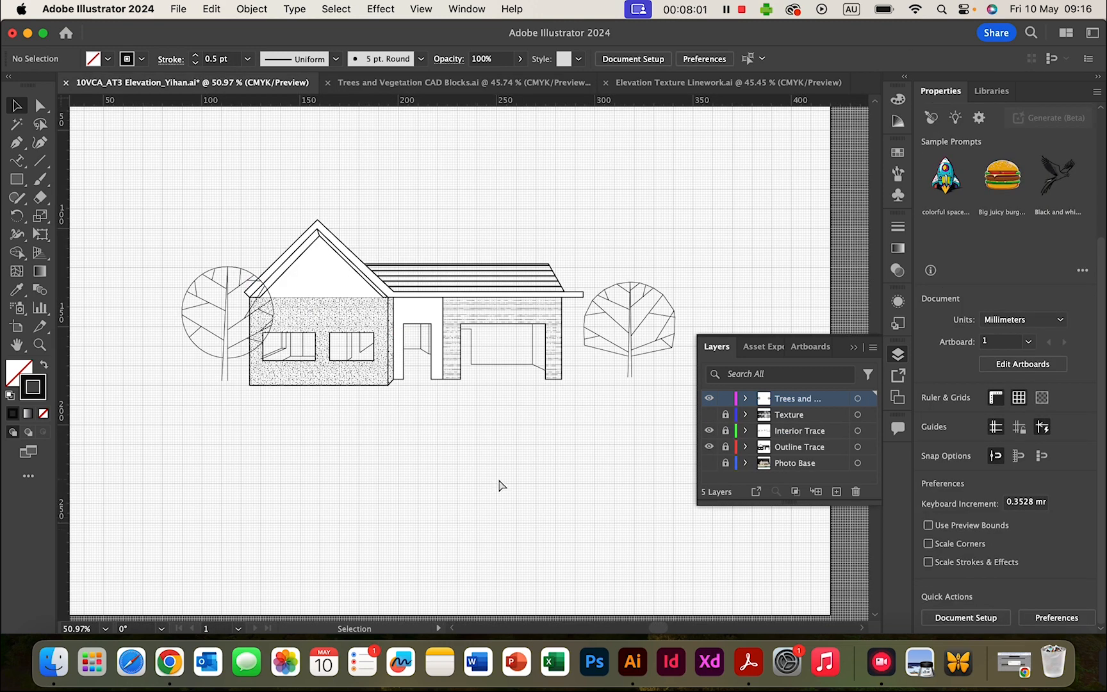
# - Paste the copied shrubs and plants and place the leafy shrub at the left wall's base
pyautogui.press('super+v')
pyautogui.click(415, 533)
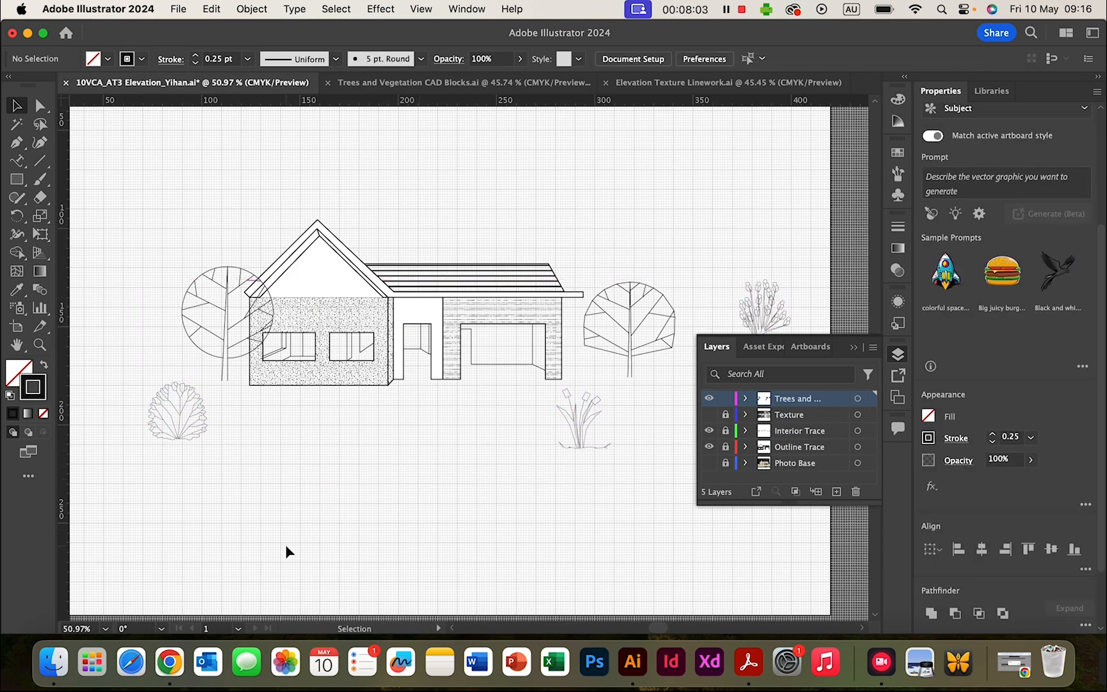
pyautogui.moveTo(172, 404); pyautogui.dragTo(282, 357)
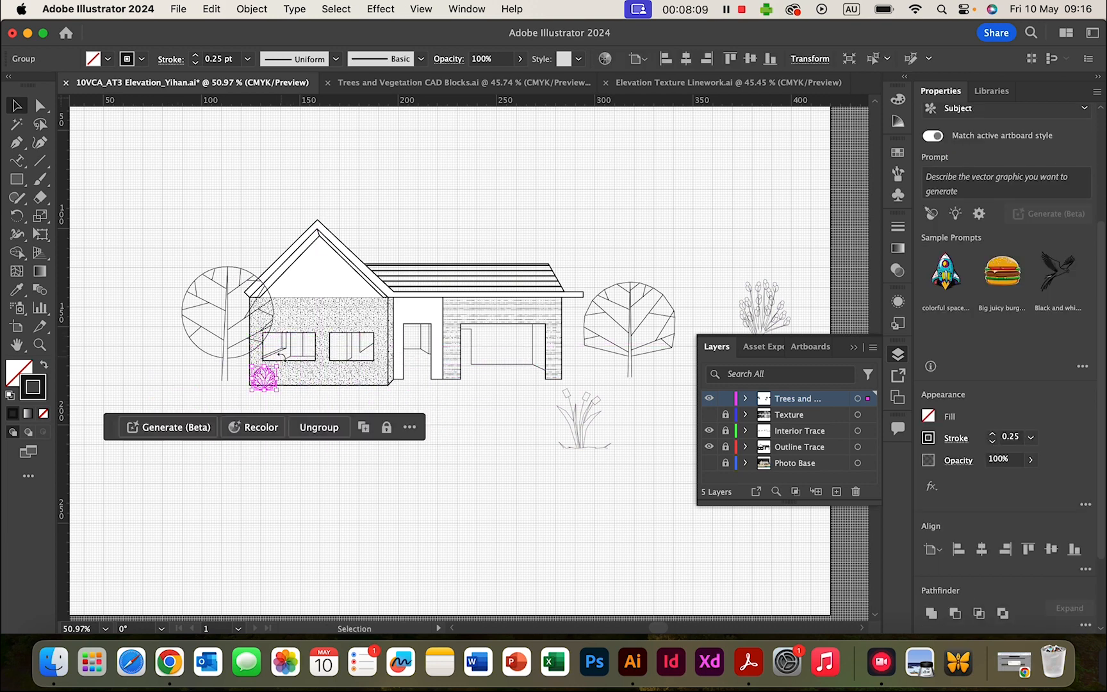
pyautogui.click(385, 515)
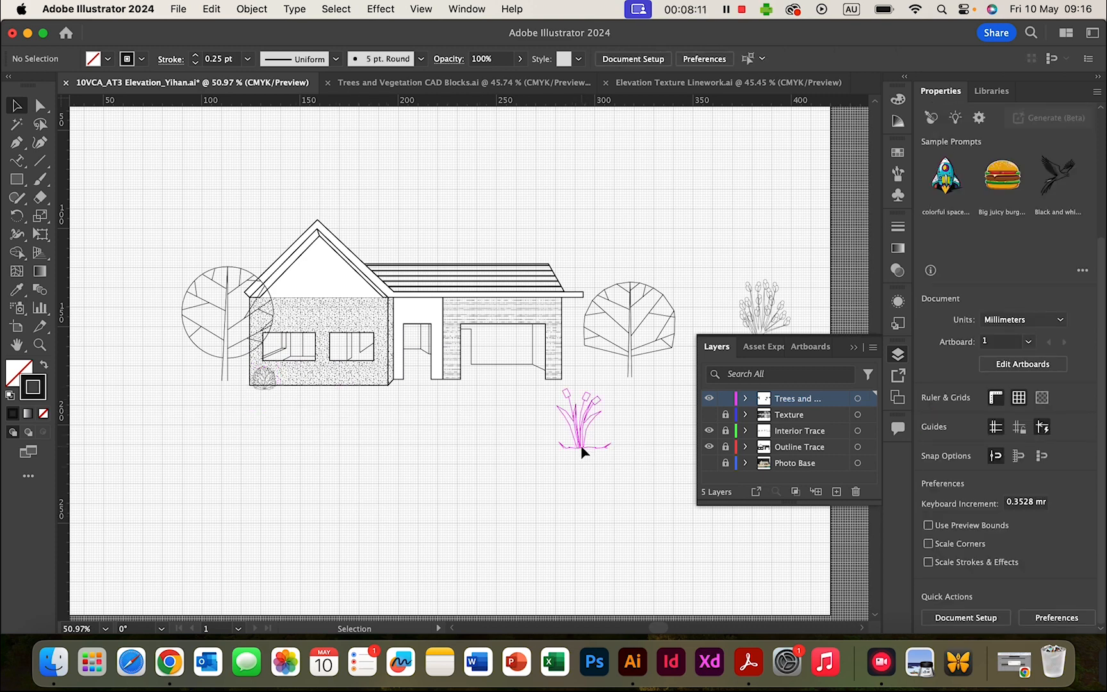
# - Move and shrink the reed plant below the left wall, and set another shrub on the front wall's base
pyautogui.moveTo(582, 452); pyautogui.dragTo(315, 446)
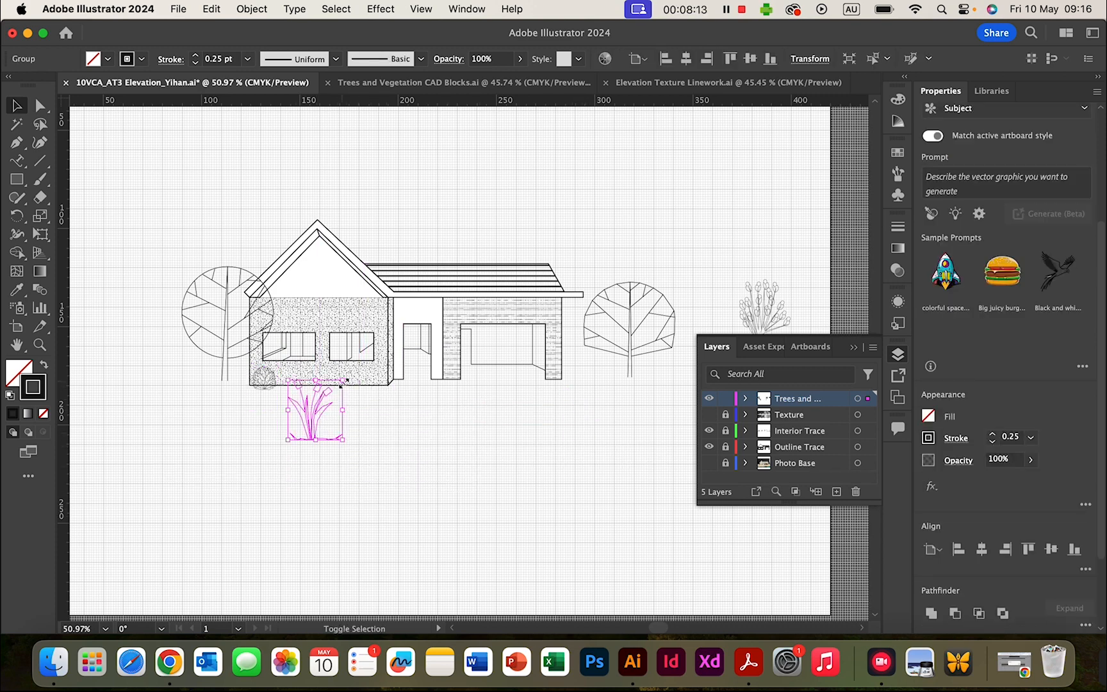
pyautogui.moveTo(342, 383); pyautogui.dragTo(295, 388)
pyautogui.click(371, 440)
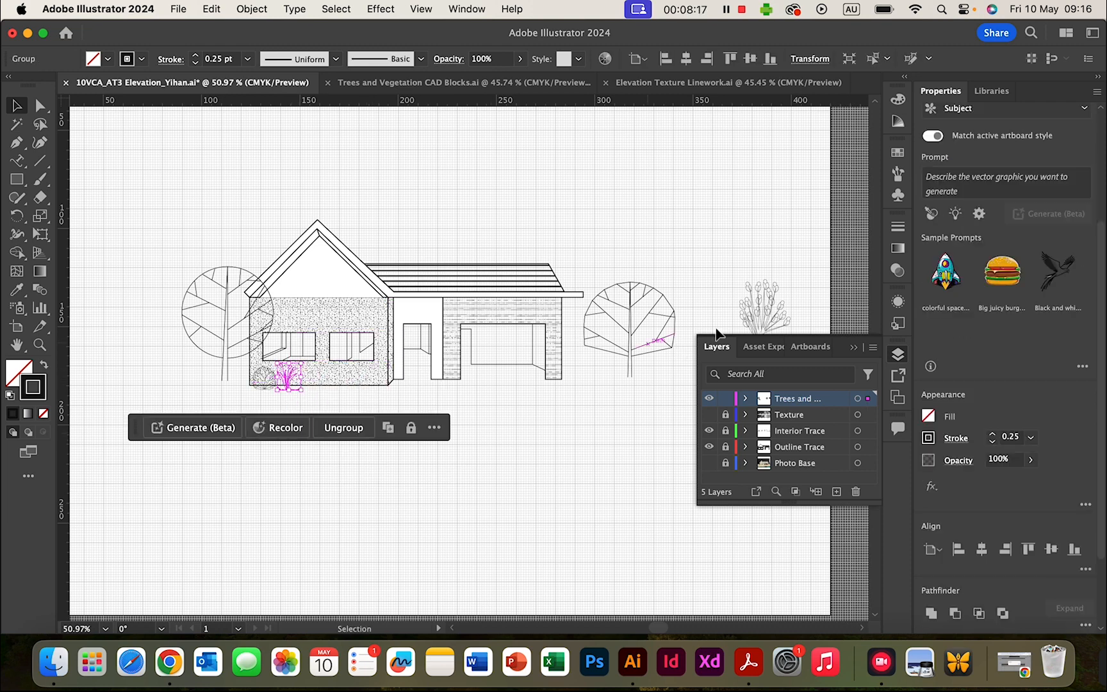
pyautogui.moveTo(773, 316); pyautogui.dragTo(381, 377)
pyautogui.click(533, 395)
pyautogui.click(412, 430)
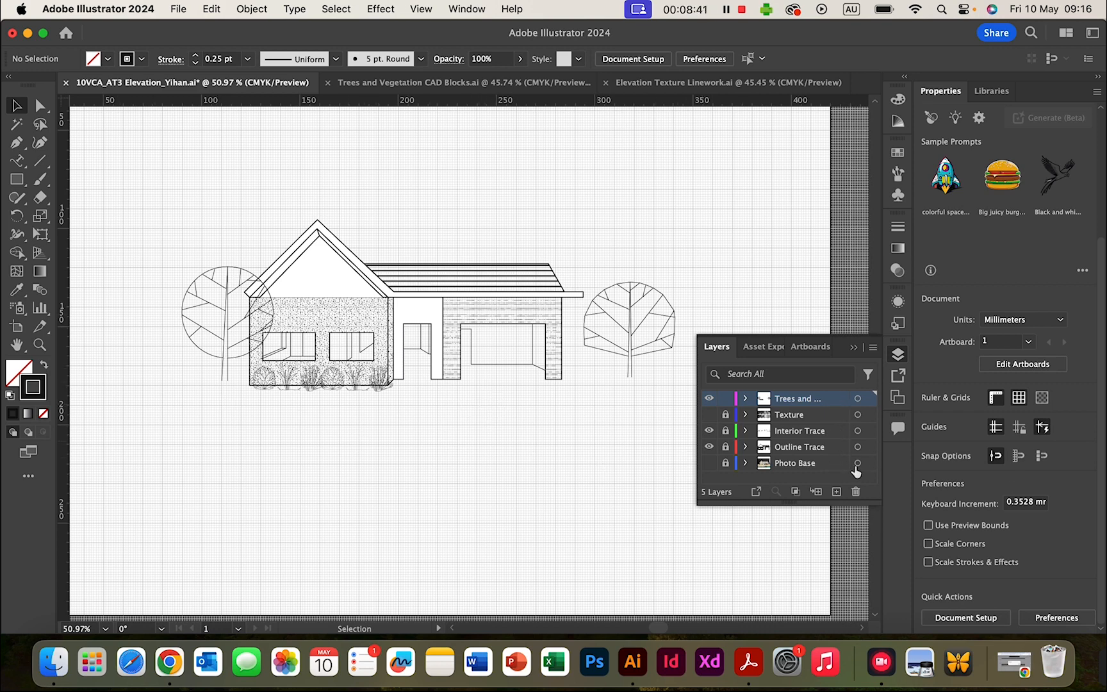
# - Add a new layer named 'Ground Line'
pyautogui.click(836, 491)
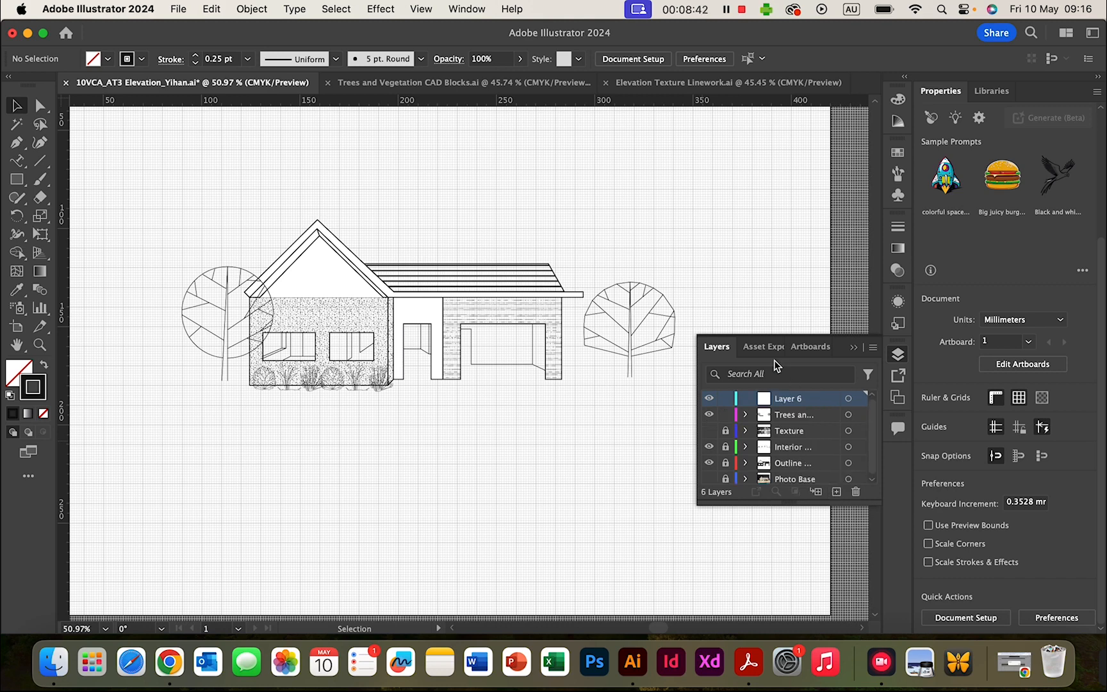
pyautogui.doubleClick(797, 402)
pyautogui.write('Gro')
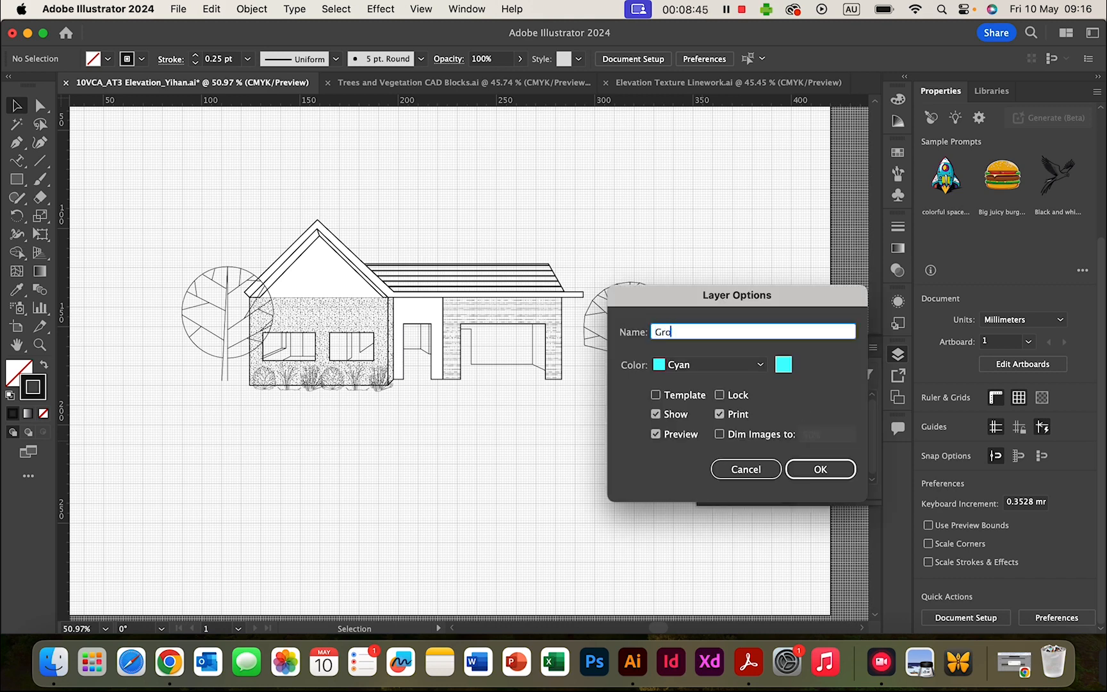
pyautogui.write('und Line')
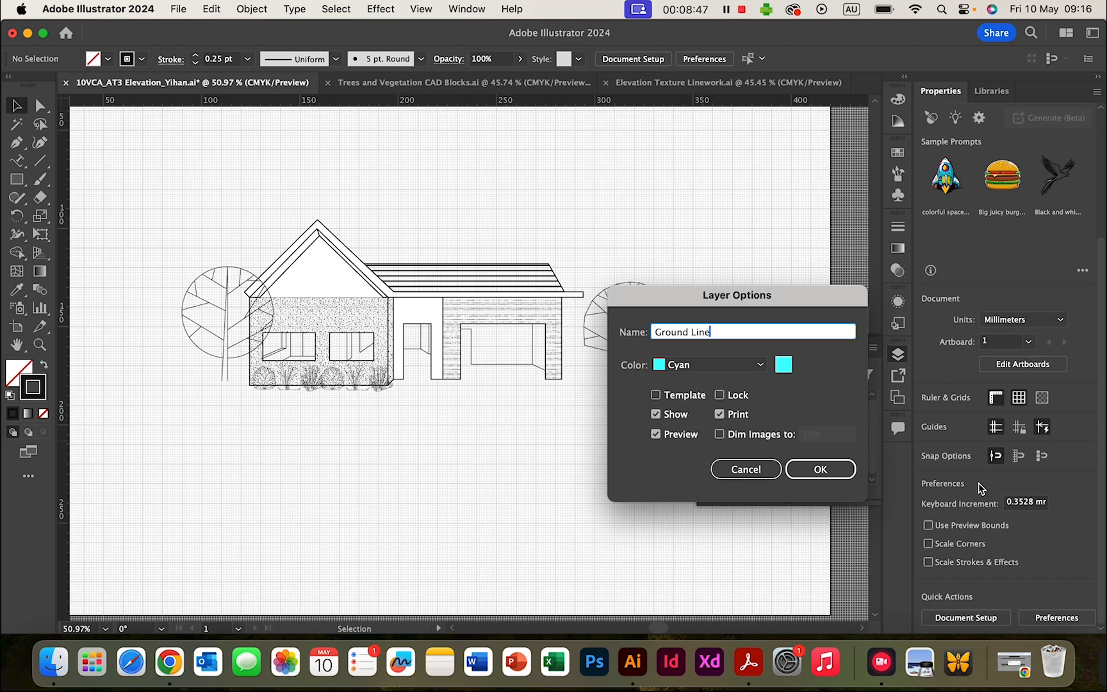
pyautogui.click(802, 472)
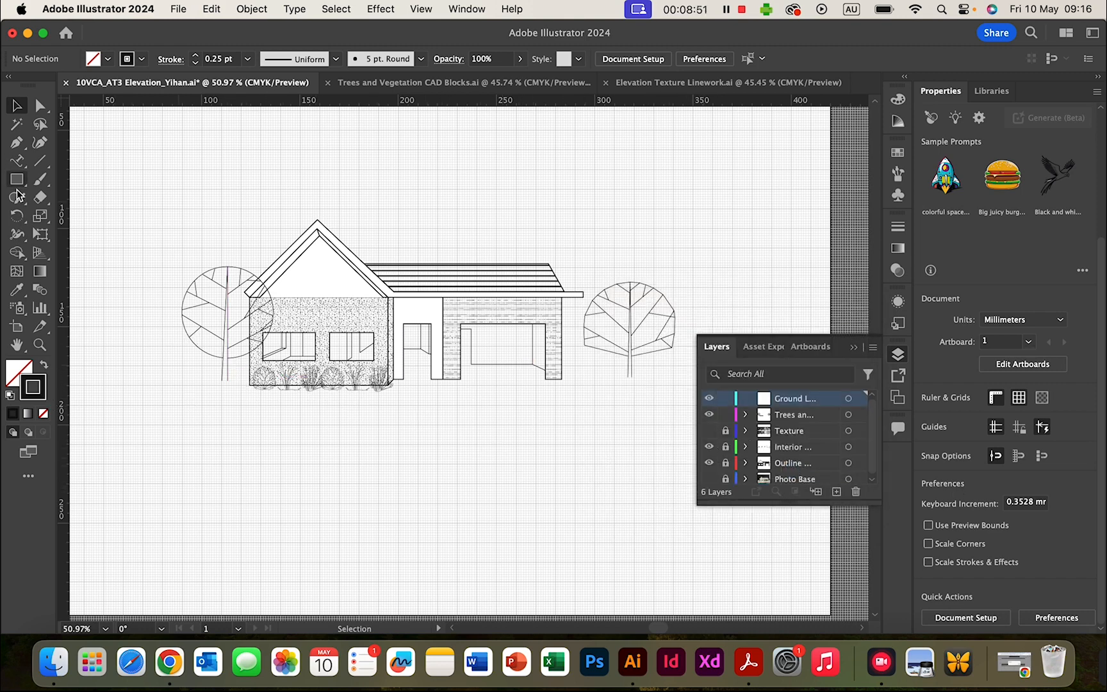
# - Lock the trees layer against accidental edits
pyautogui.click(17, 147)
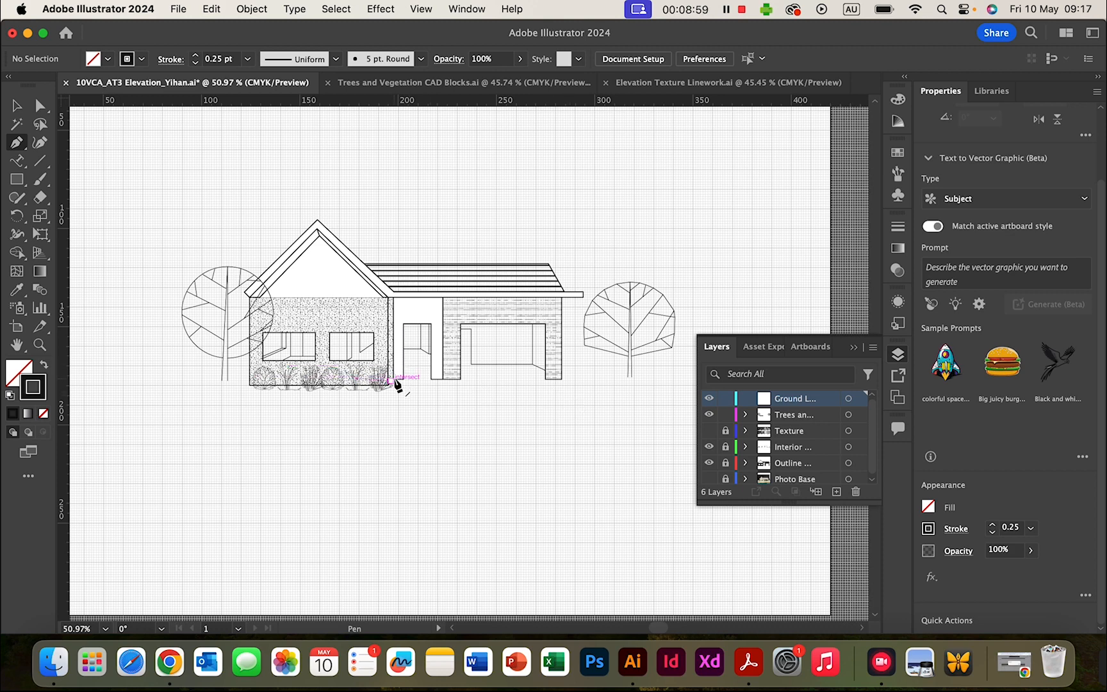
pyautogui.scroll(3, 396, 385)
pyautogui.scroll(1, 395, 385)
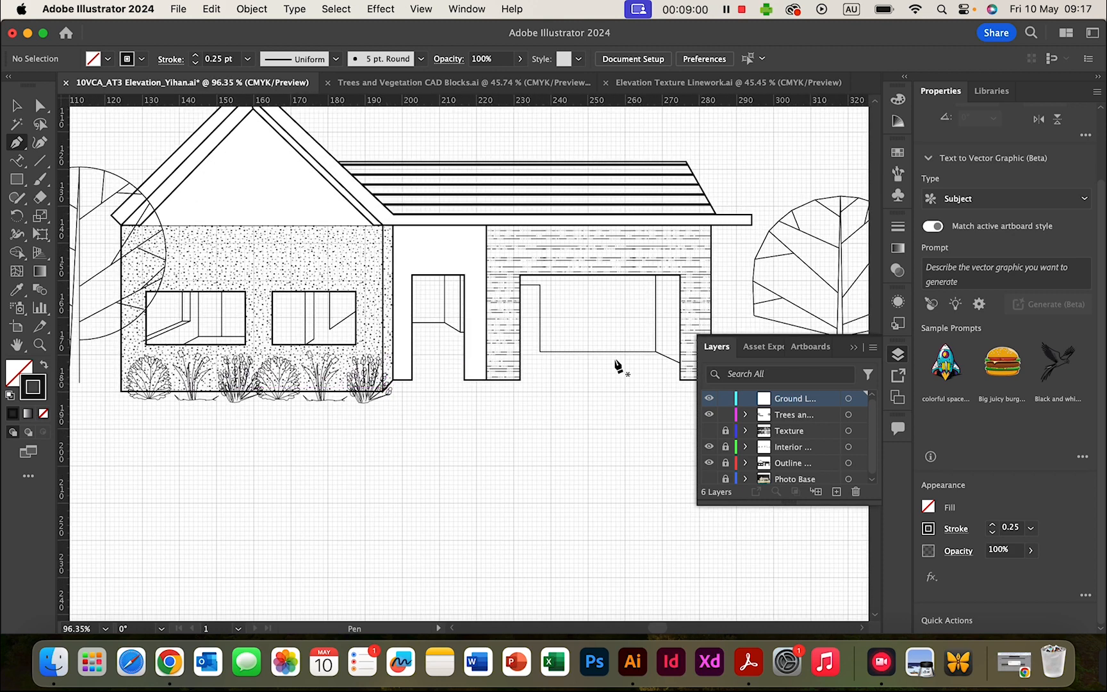
pyautogui.click(725, 415)
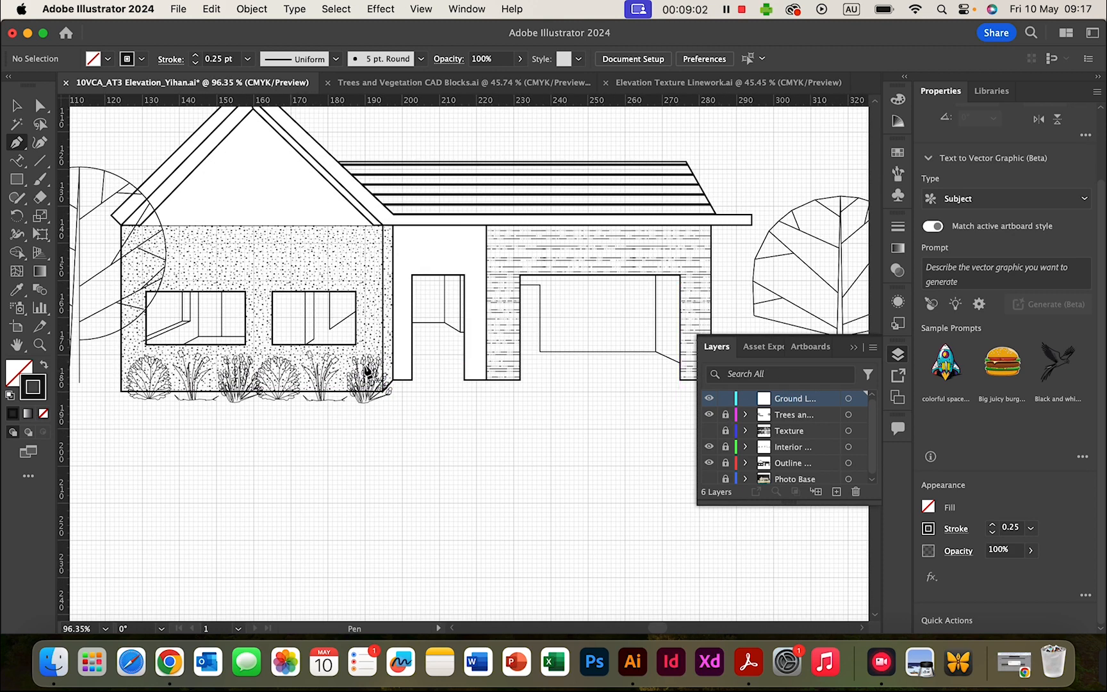
# - Draw a straight ground line from the wall's bottom corner out past the right-hand tree
pyautogui.click(392, 385)
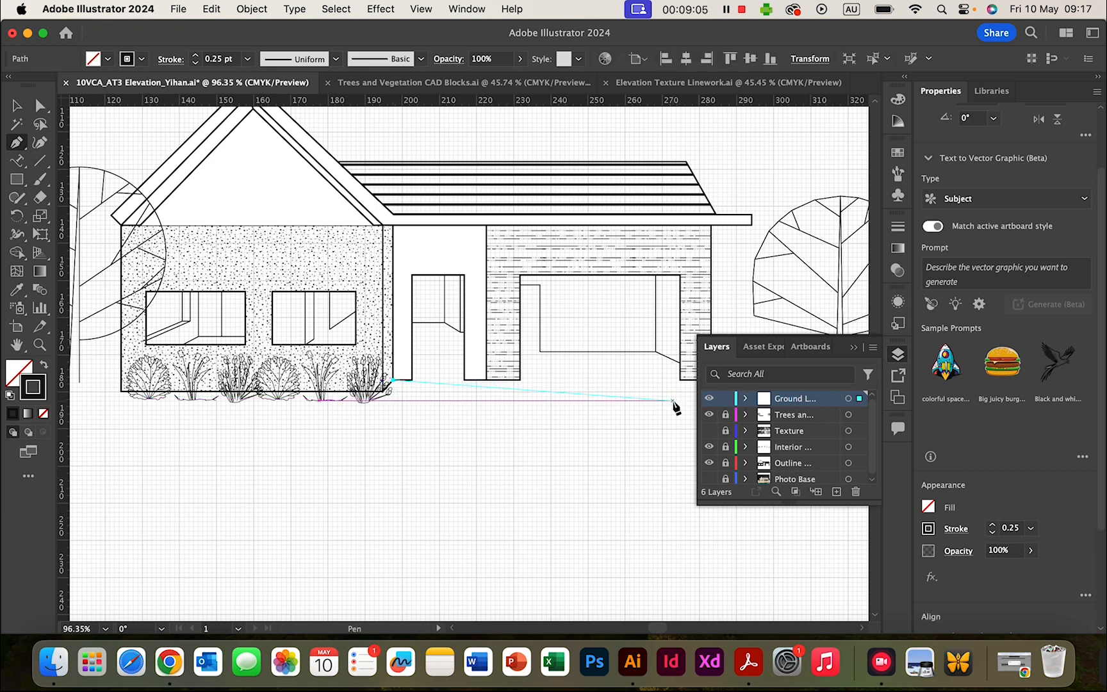
pyautogui.hscroll(5, 674, 404)
pyautogui.hscroll(2, 674, 403)
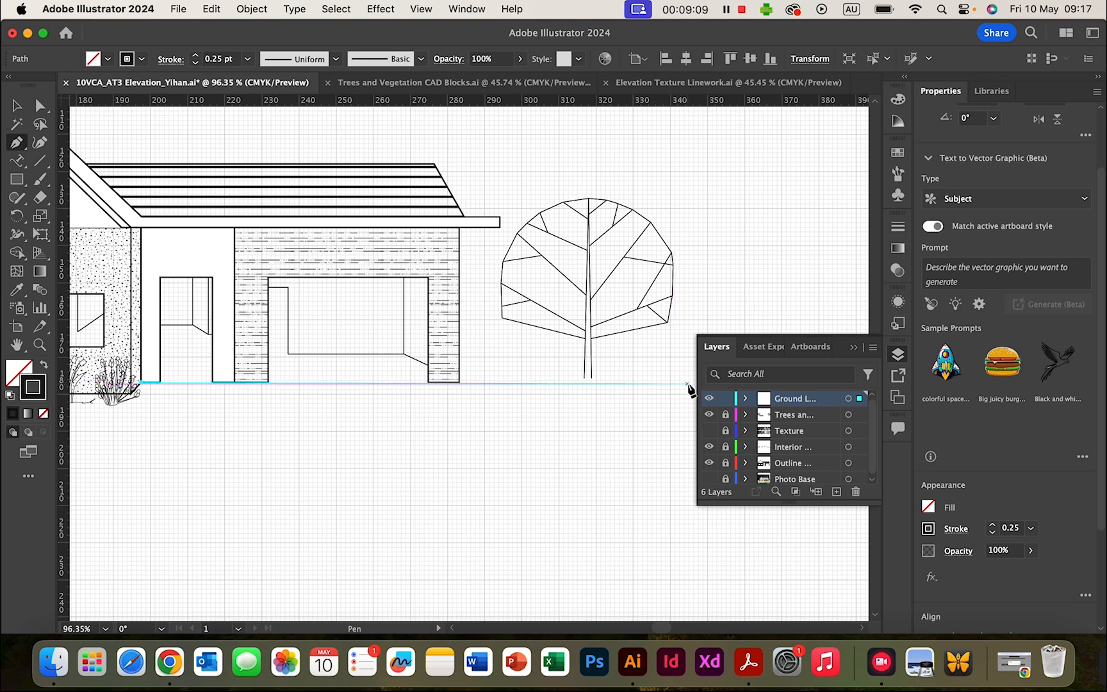
pyautogui.click(687, 384)
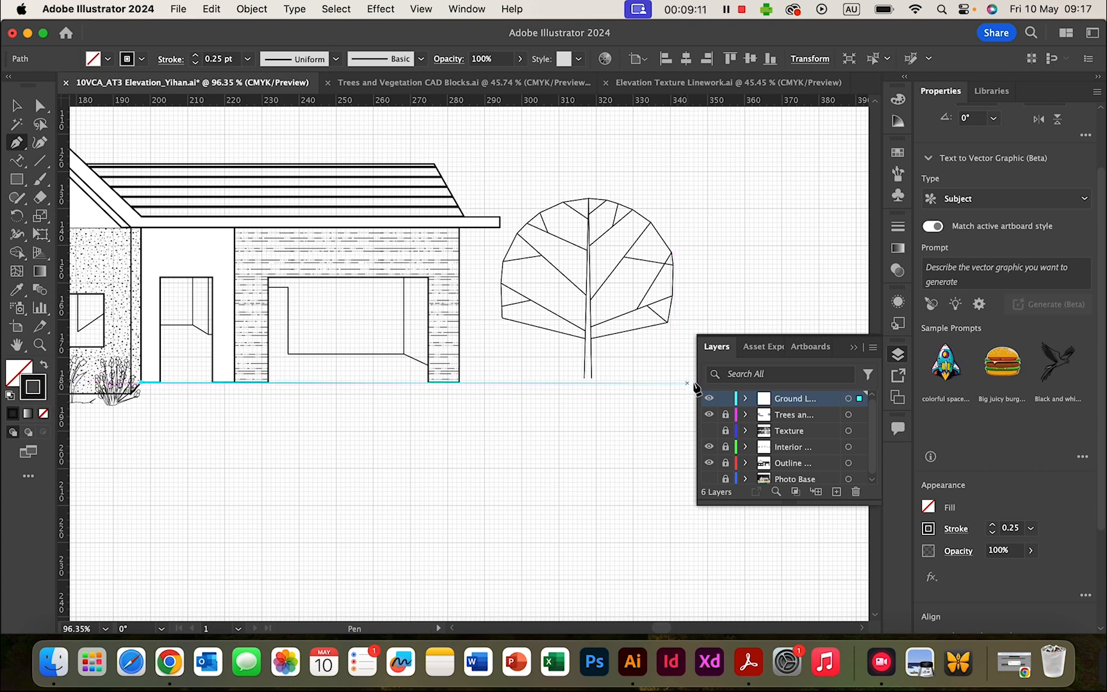
pyautogui.hotkey('ctrl', 'z')
pyautogui.hscroll(-6, 269, 459)
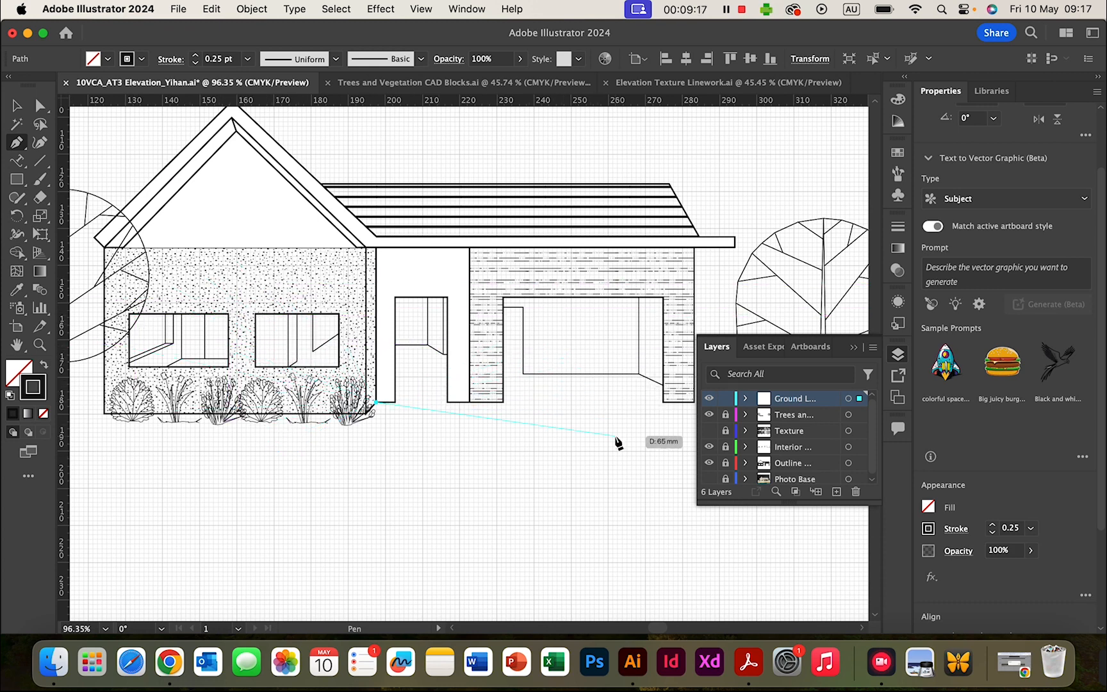
pyautogui.hscroll(3, 617, 442)
pyautogui.hscroll(2, 617, 442)
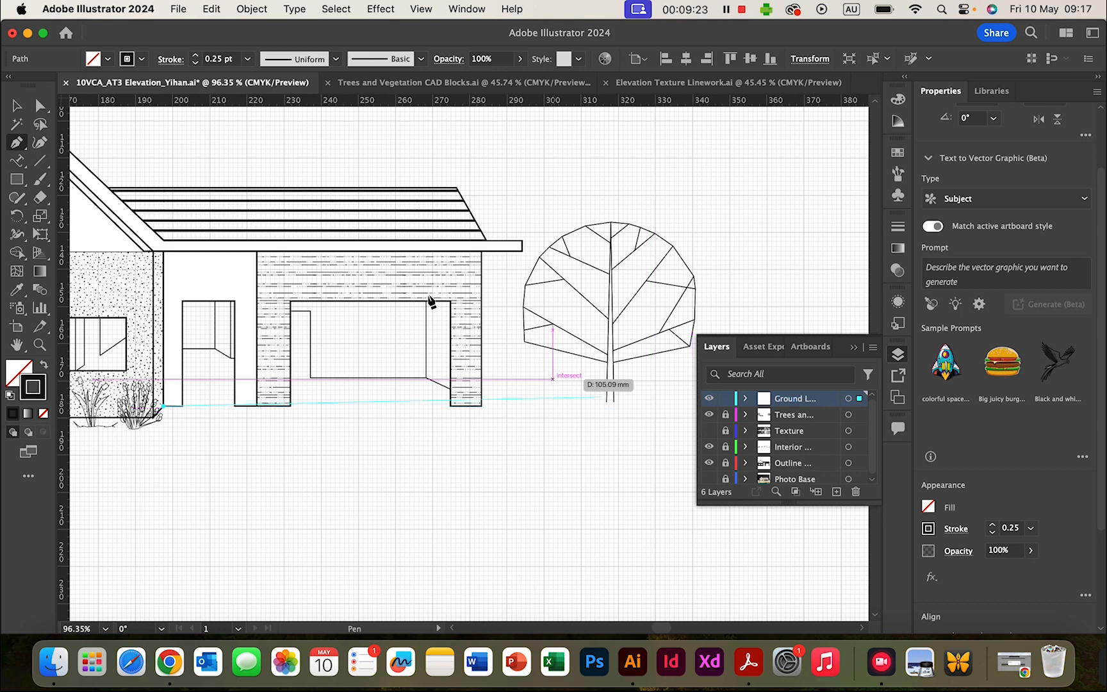
pyautogui.hscroll(4, 532, 470)
pyautogui.hscroll(2, 531, 473)
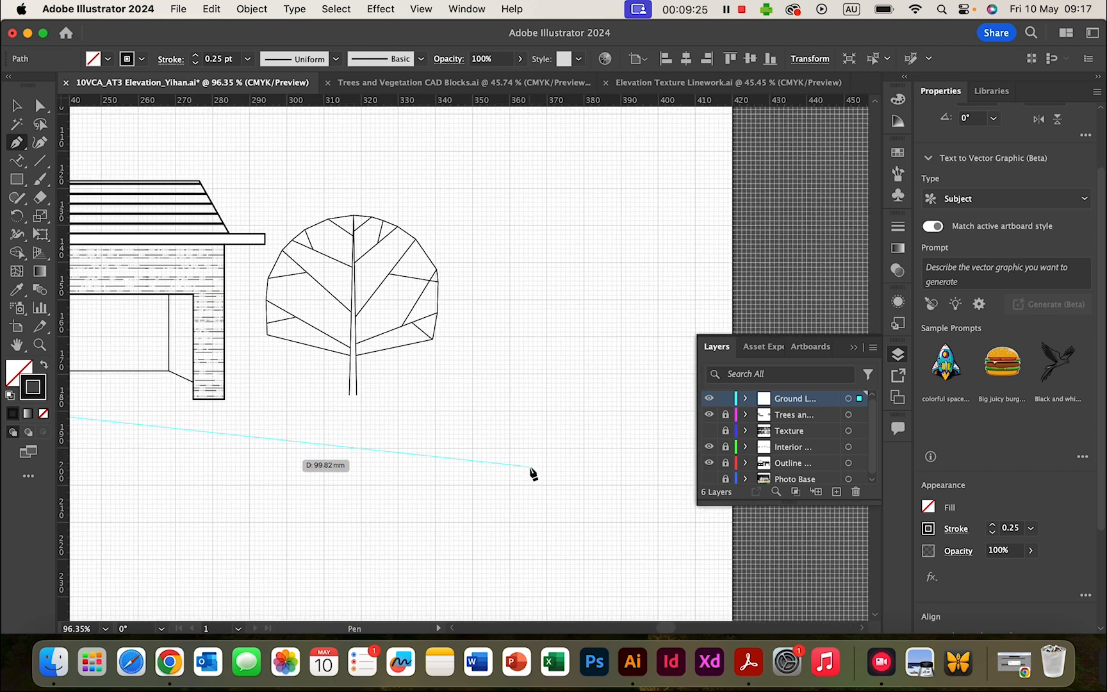
pyautogui.click(636, 399)
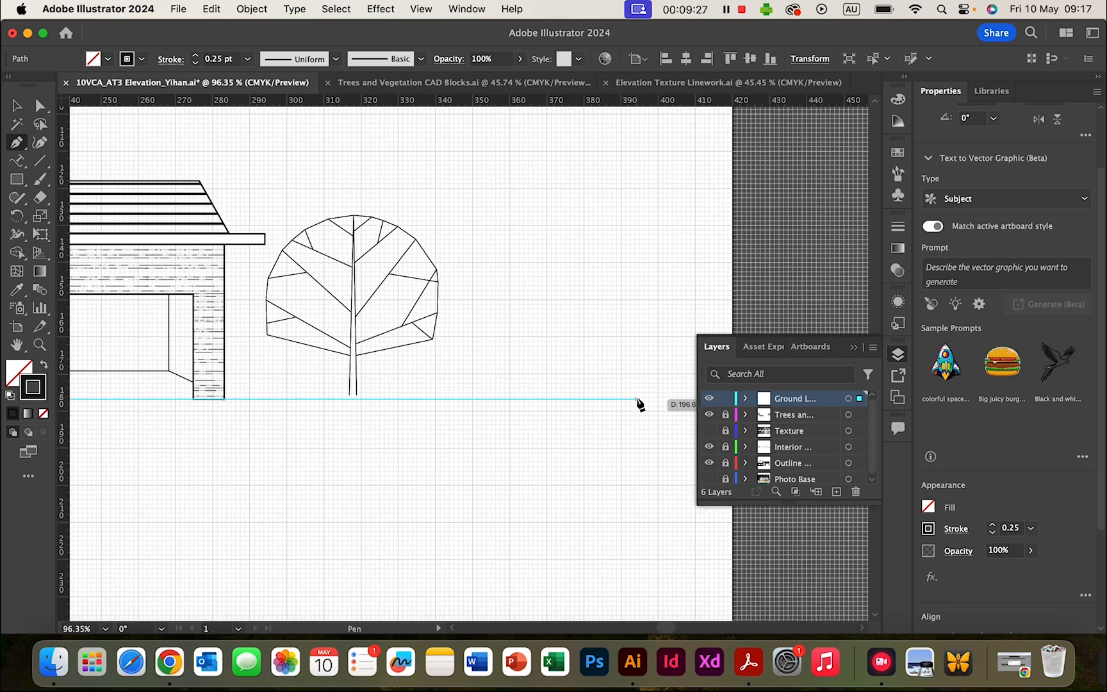
pyautogui.click(575, 400)
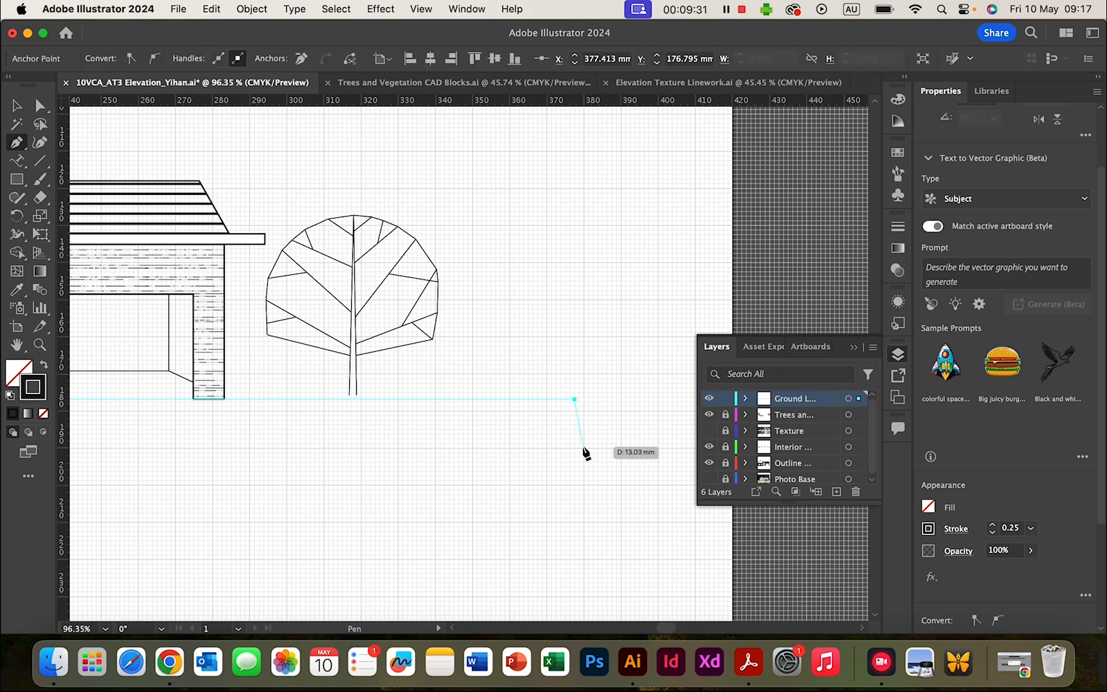
pyautogui.hscroll(-10, 506, 548)
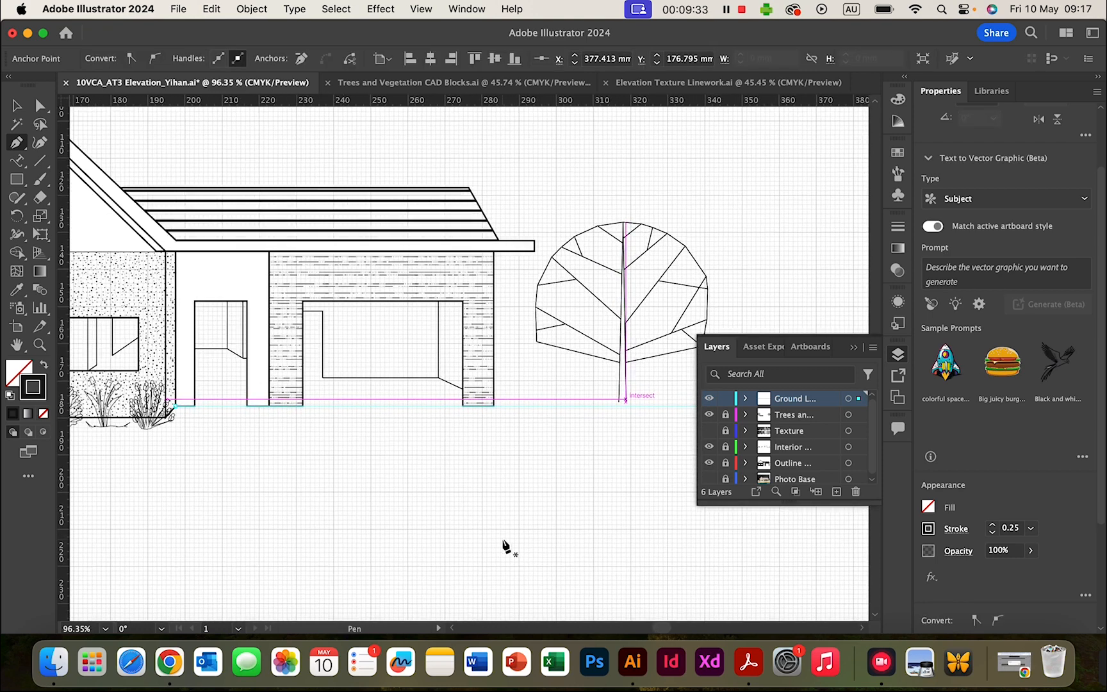
pyautogui.scroll(1, 506, 548)
pyautogui.click(16, 105)
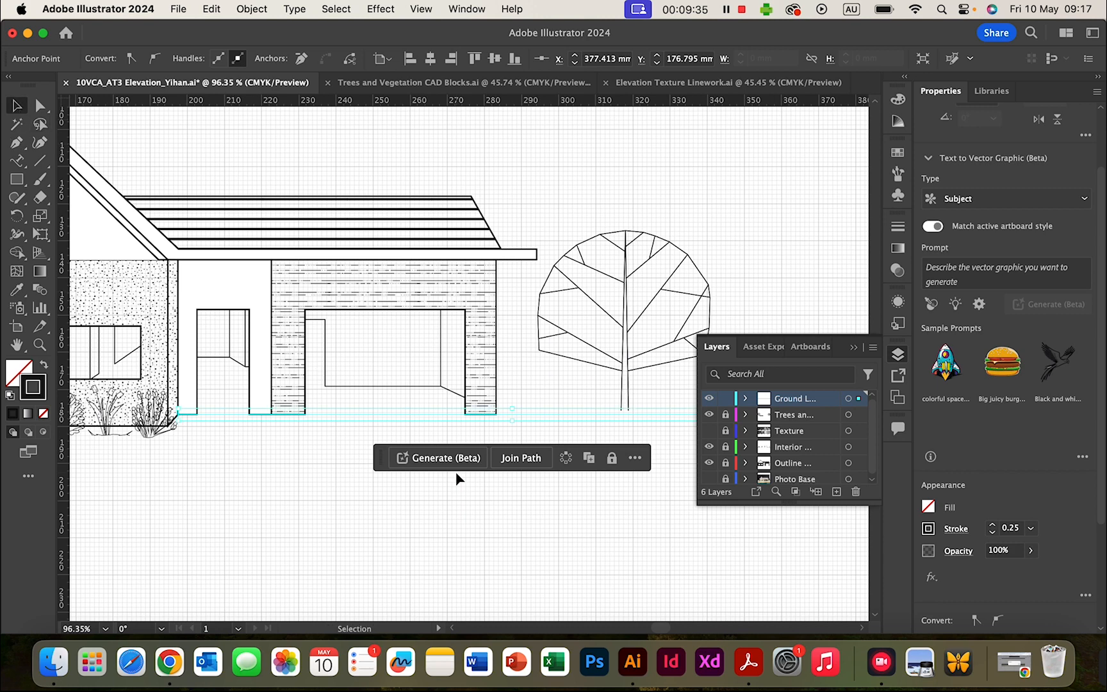
# - Give the ground line a 2 pt stroke
pyautogui.click(447, 503)
pyautogui.click(572, 415)
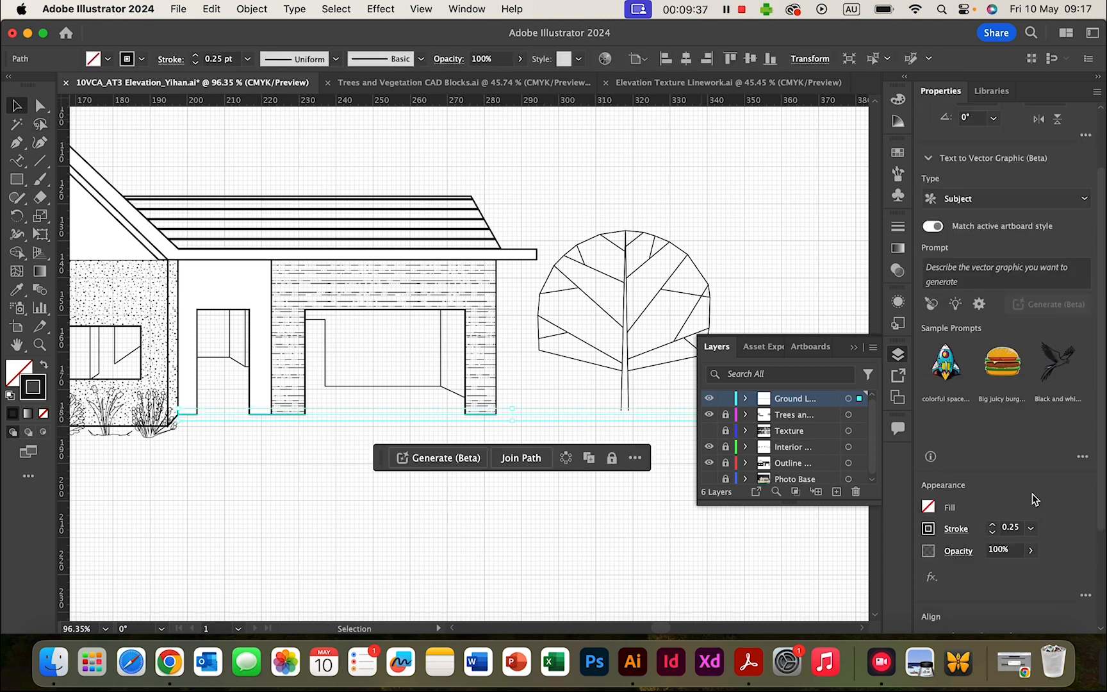
pyautogui.click(993, 528)
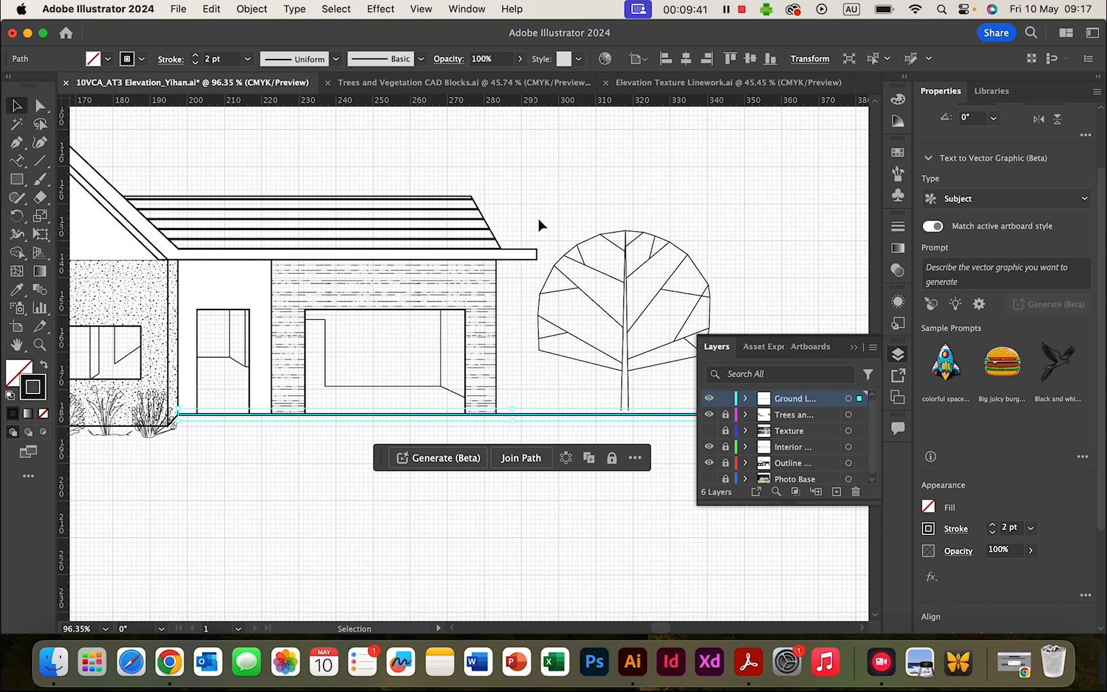
pyautogui.click(557, 358)
# - Paste a copy of the ground line under the gabled section, stretching it past the left tree to the wall corner
pyautogui.hscroll(-6, 414, 484)
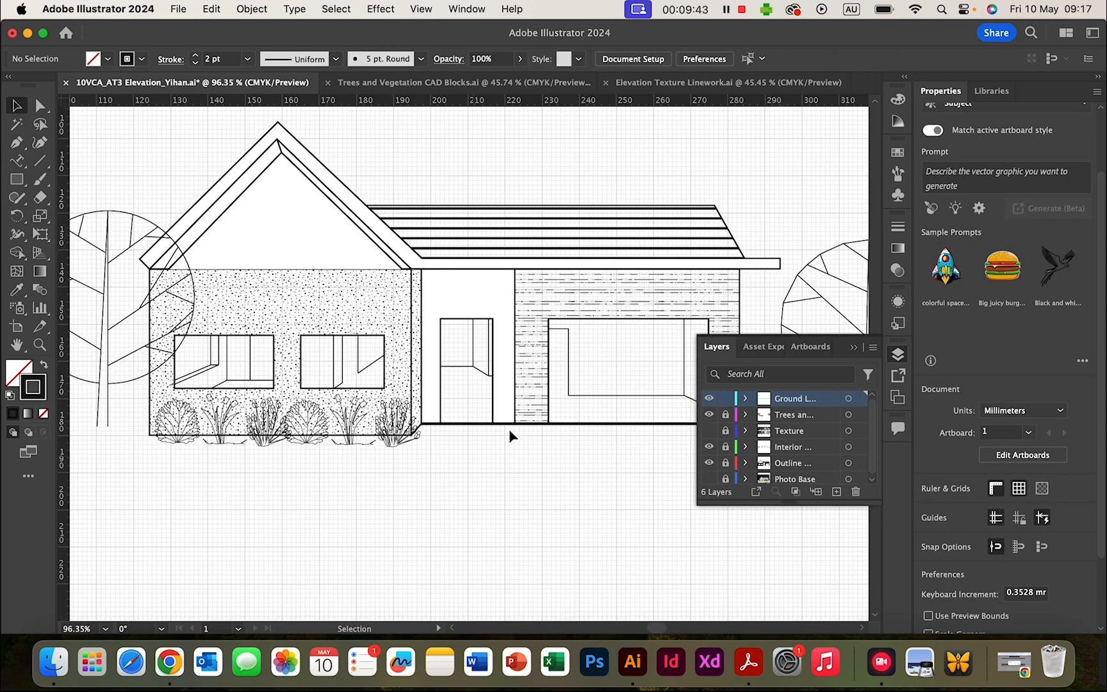
pyautogui.click(415, 423)
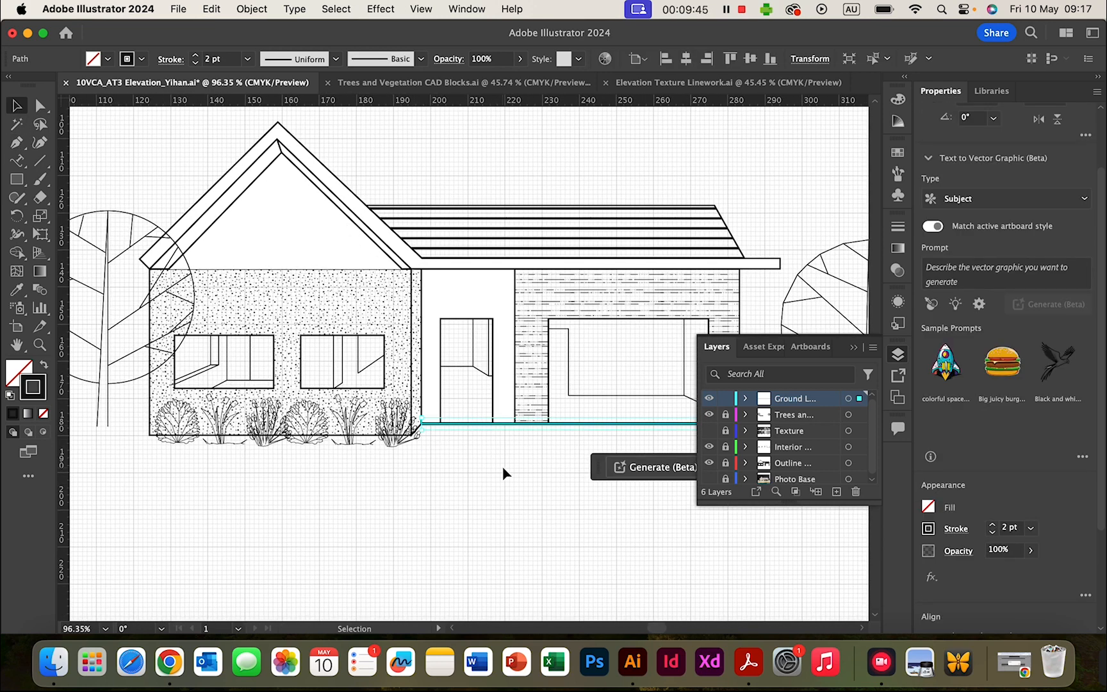
pyautogui.press('super+v')
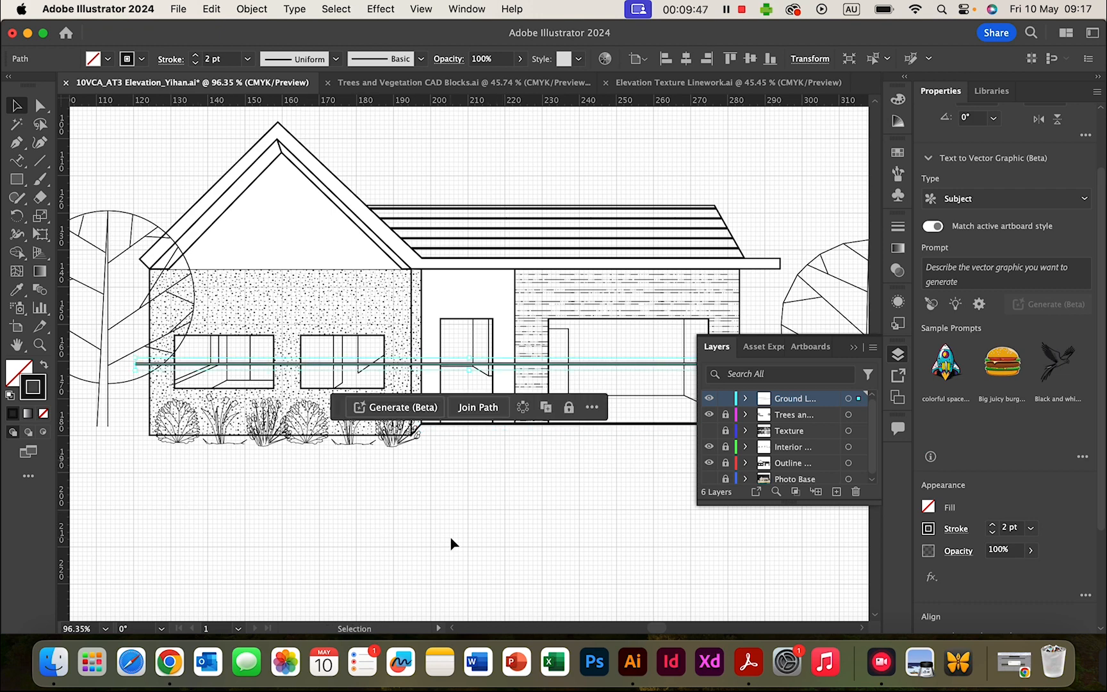
pyautogui.moveTo(458, 364)
pyautogui.mouseDown()
pyautogui.moveTo(123, 473)
pyautogui.moveTo(153, 428)
pyautogui.mouseUp()
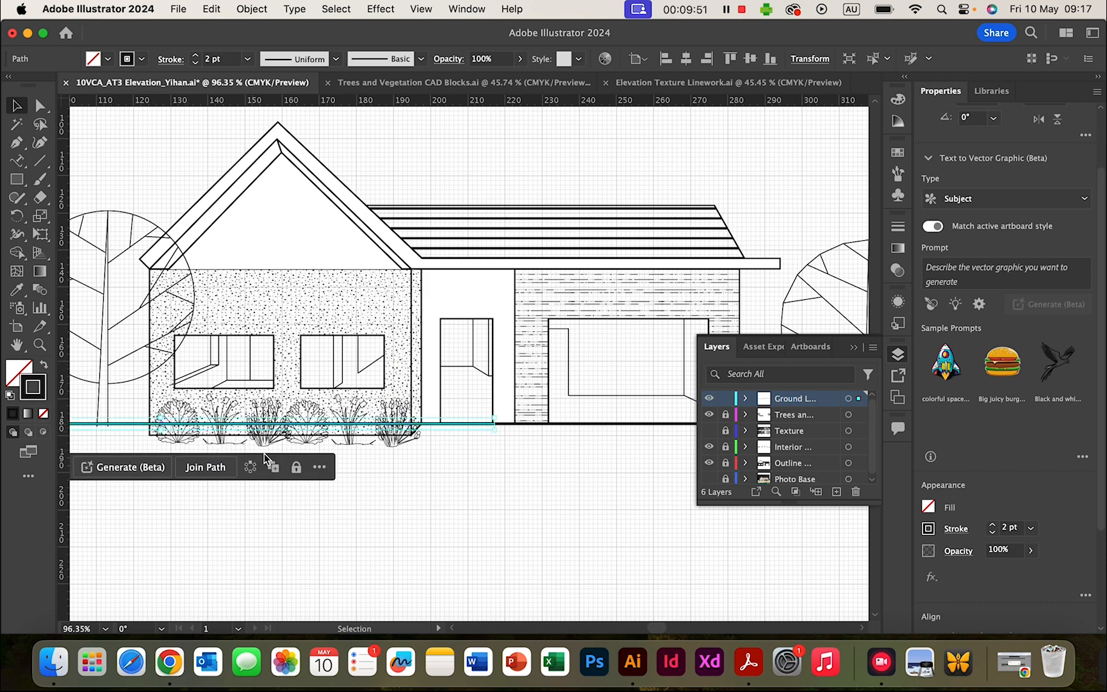
pyautogui.hscroll(-10, 264, 453)
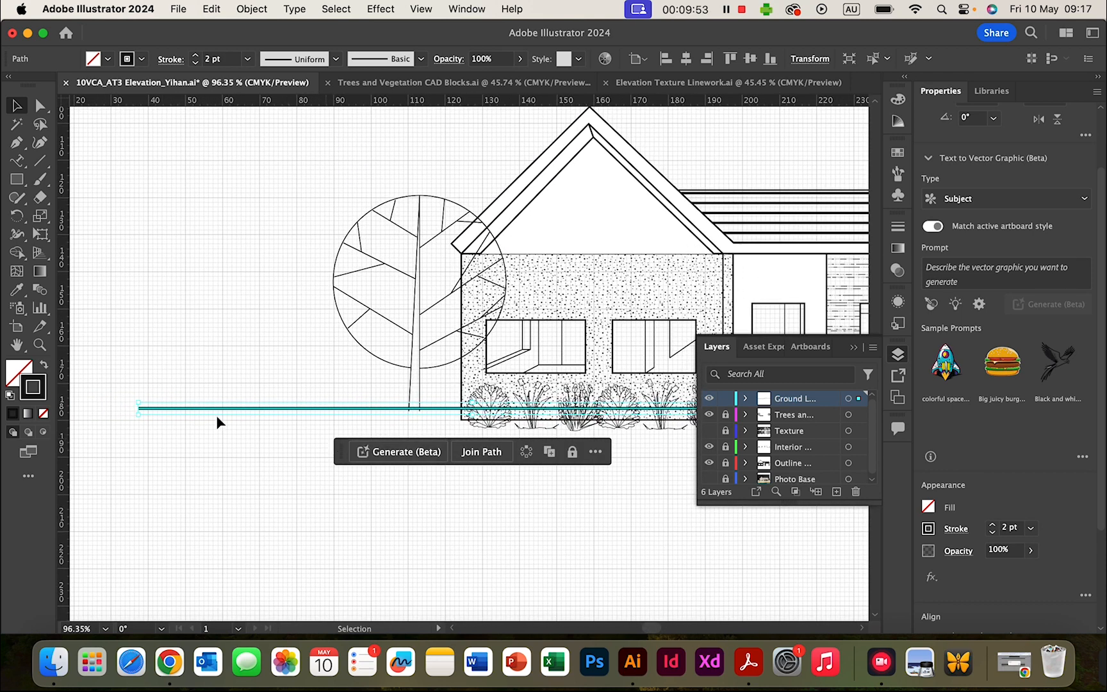
pyautogui.moveTo(139, 408); pyautogui.dragTo(234, 408)
pyautogui.hscroll(10, 415, 533)
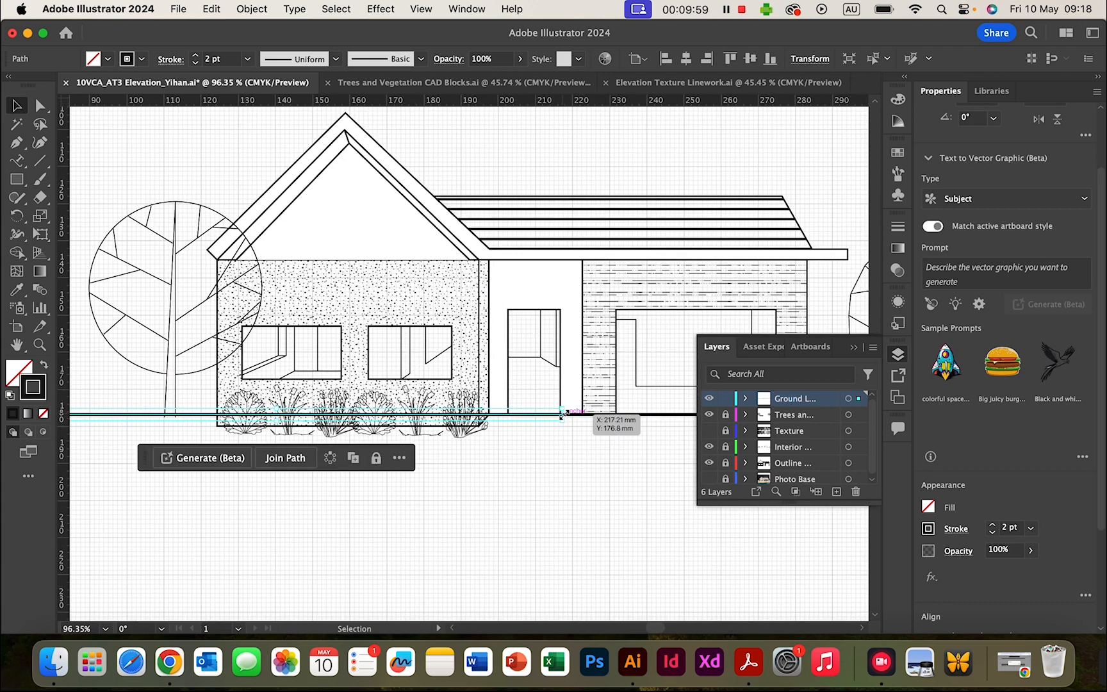
pyautogui.moveTo(562, 415); pyautogui.dragTo(219, 420)
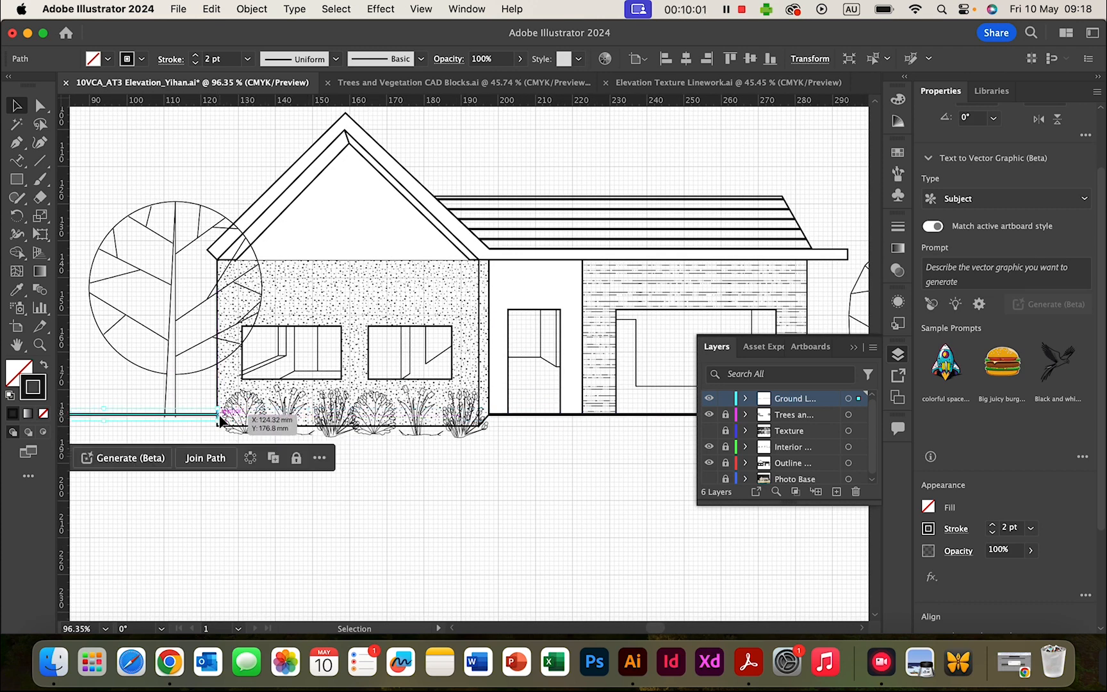
pyautogui.click(385, 506)
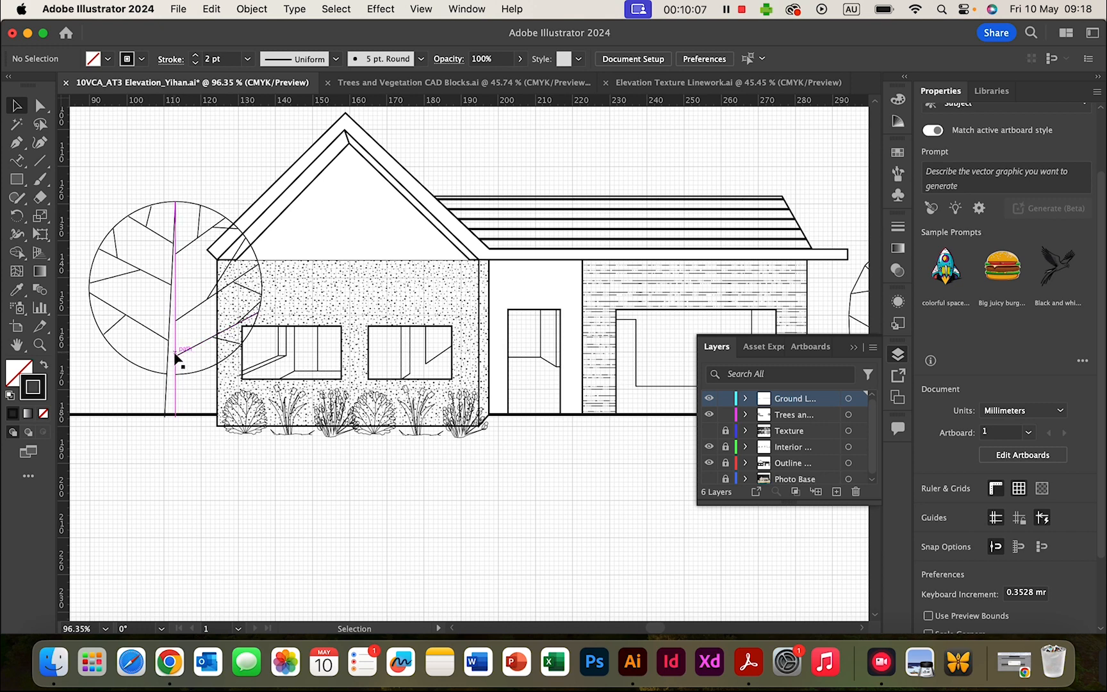
# - Move the left tree so its trunk rests on the ground line
pyautogui.moveTo(177, 360); pyautogui.dragTo(118, 361)
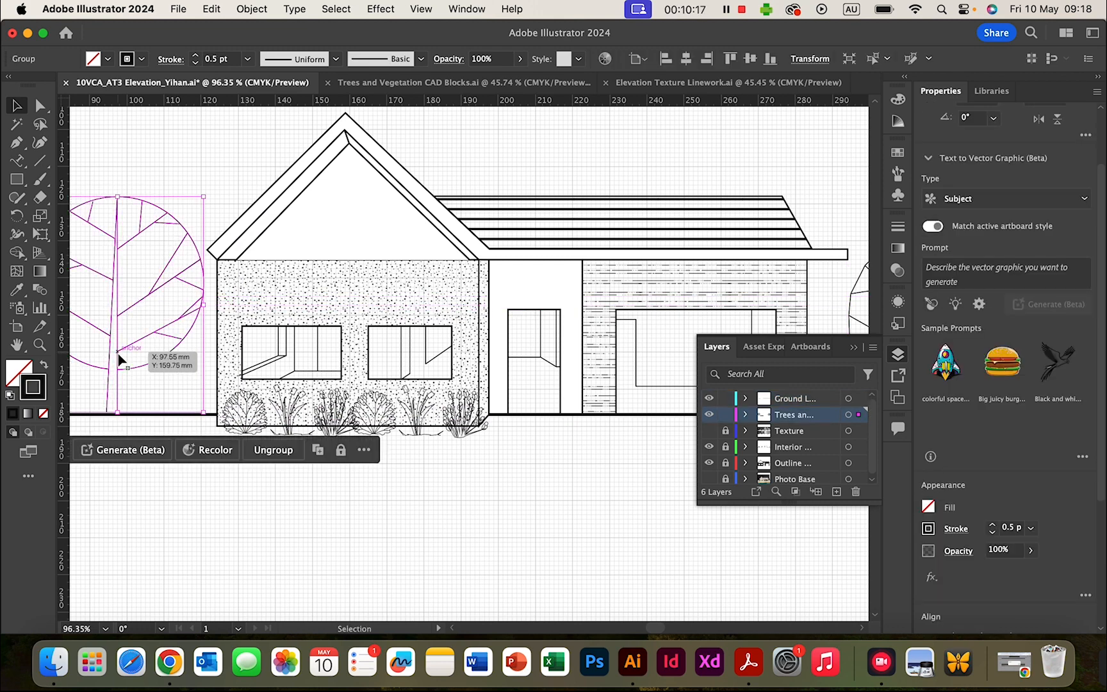
pyautogui.press('Down')
pyautogui.press('Down')
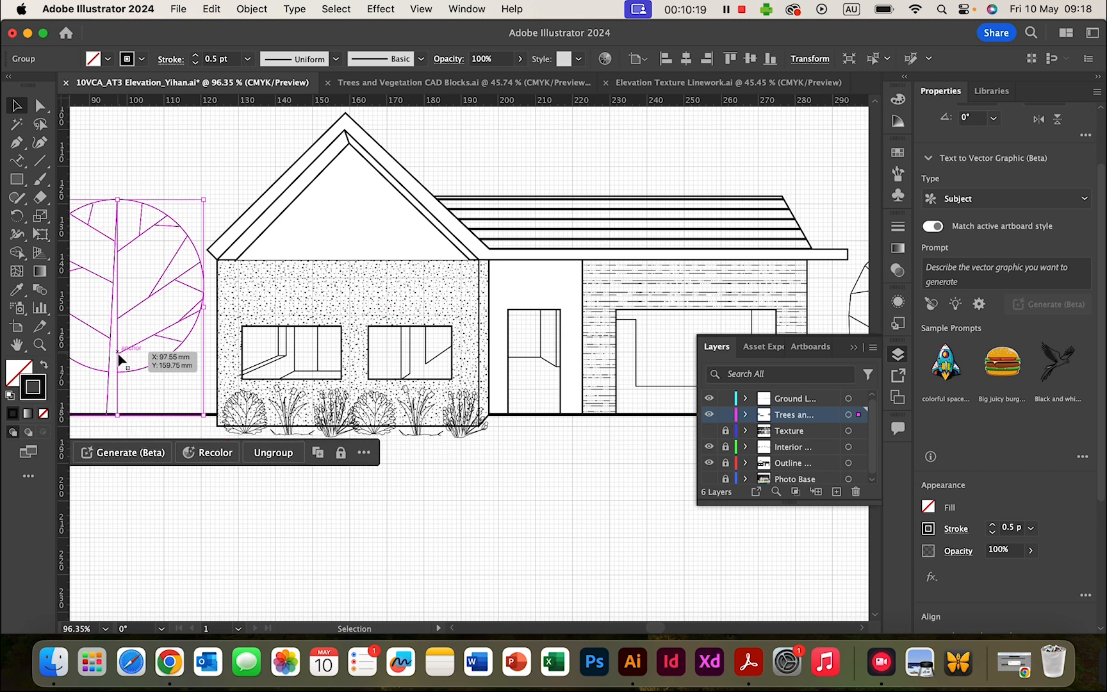
pyautogui.click(519, 485)
# - Check the right-hand tree's position and show the document grid
pyautogui.hscroll(10, 591, 534)
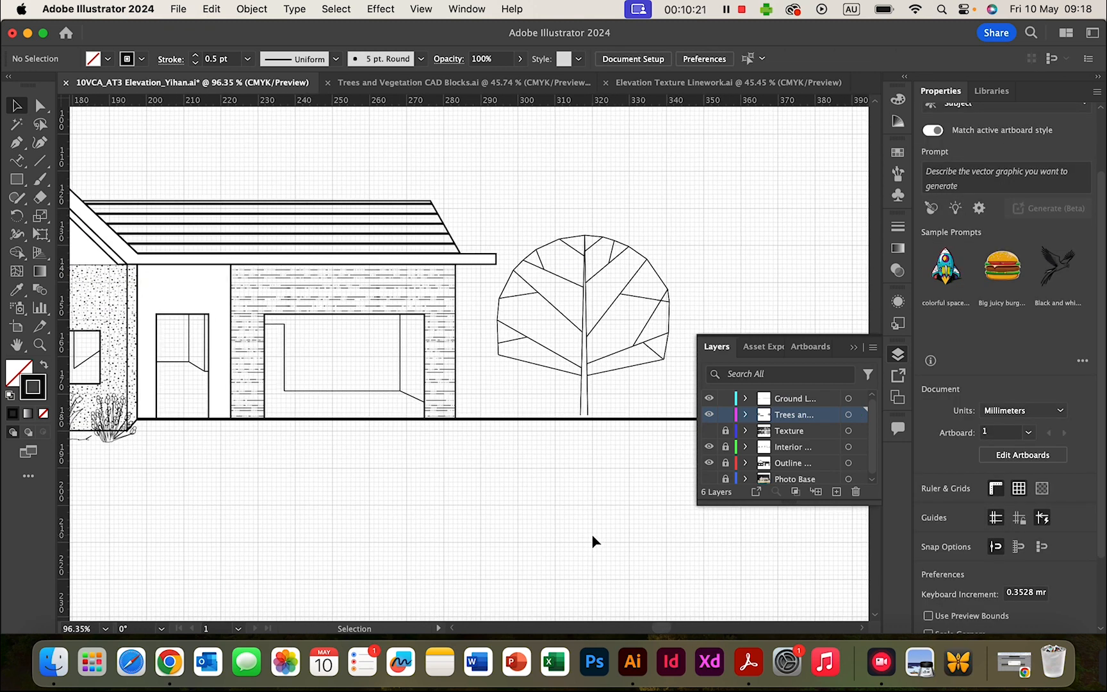
pyautogui.hscroll(3, 591, 534)
pyautogui.click(522, 330)
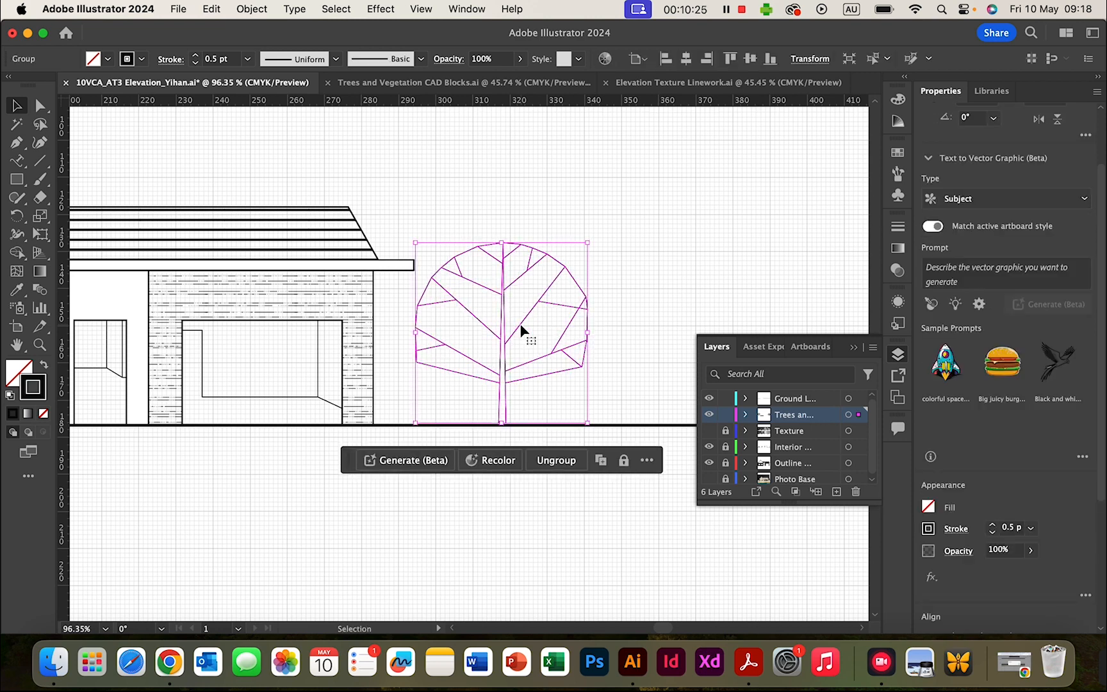
pyautogui.click(730, 233)
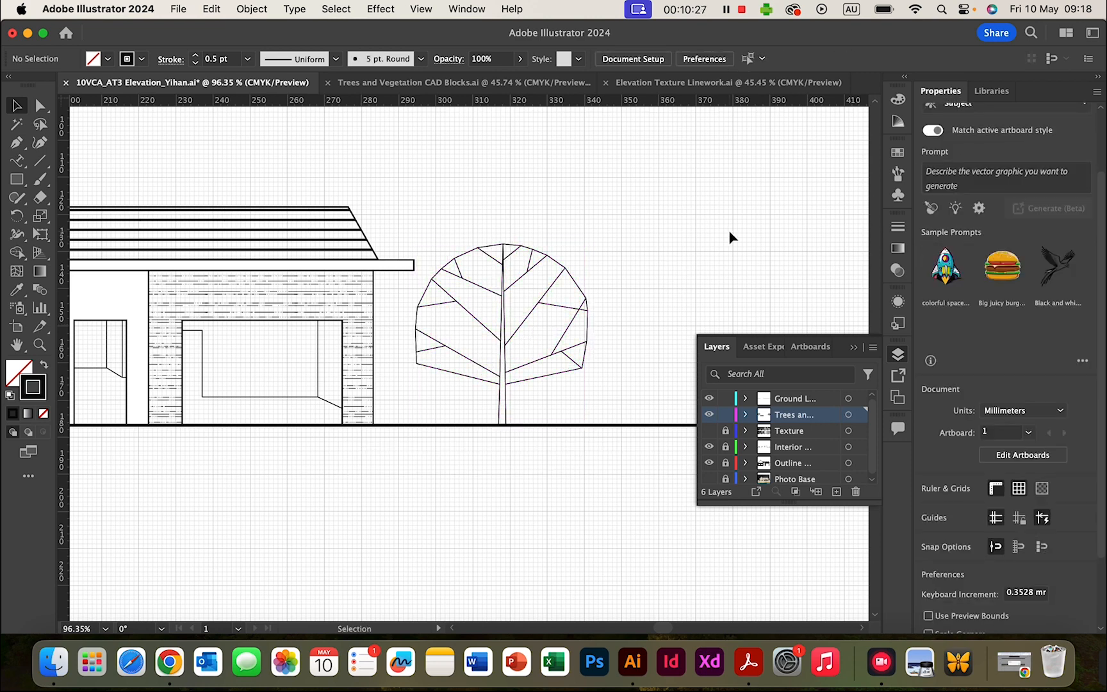
pyautogui.scroll(-5, 671, 237)
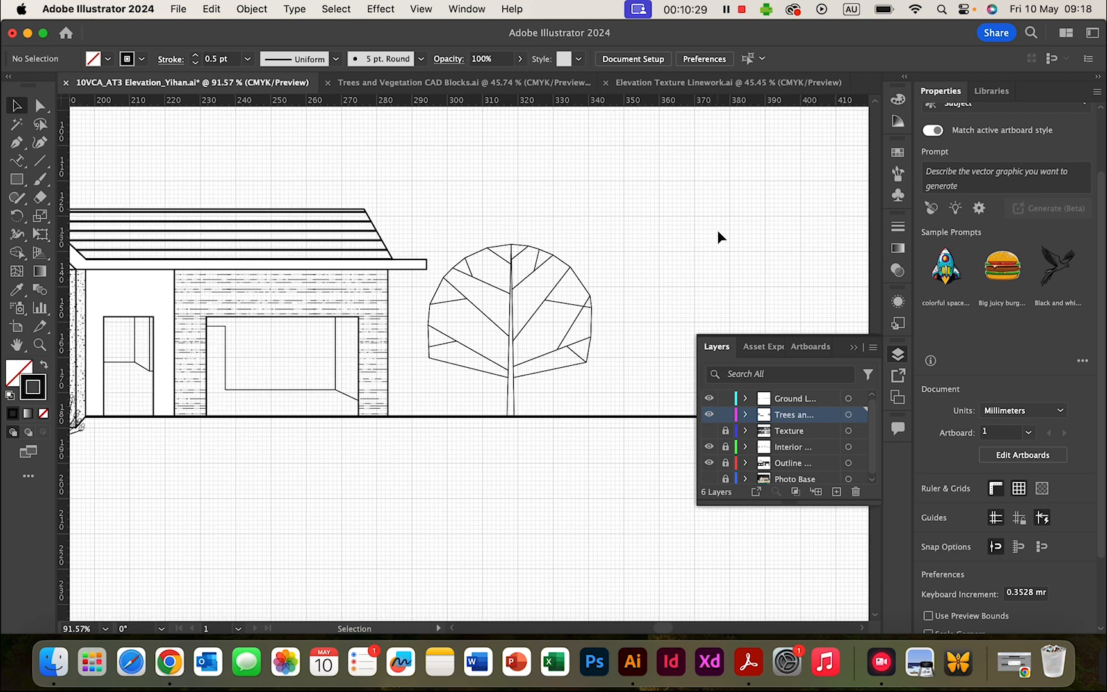
pyautogui.press('super+apostrophe')
pyautogui.hscroll(5, 583, 258)
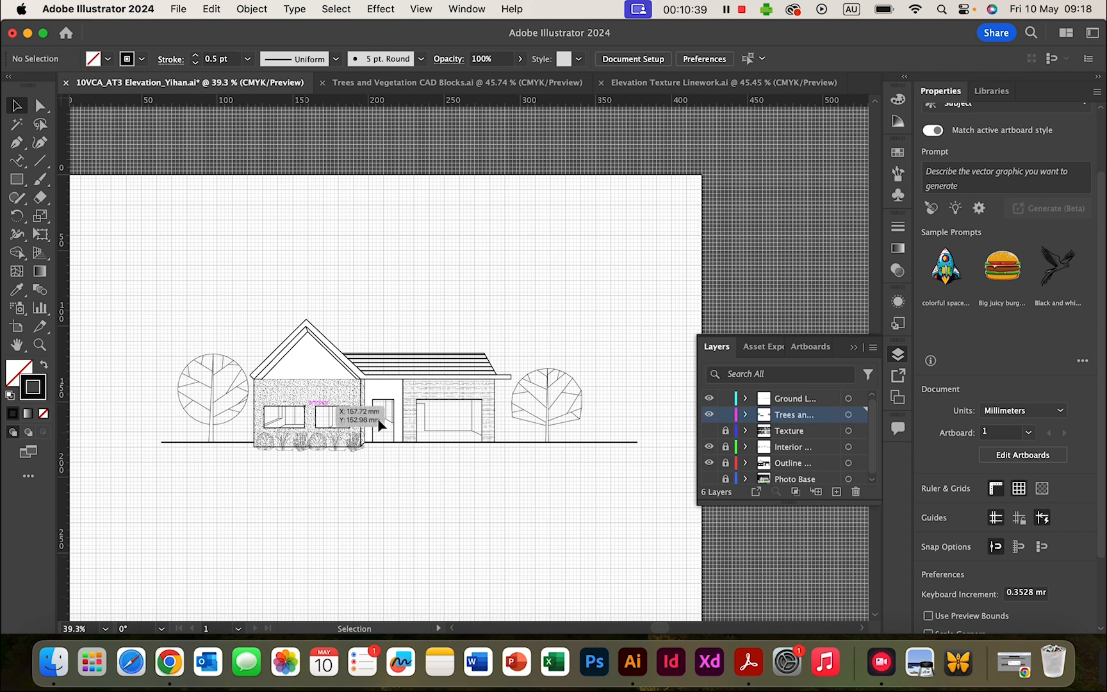
# - Unlock the Texture, Interior, Outline and Photo Base layers in one drag down the lock column
pyautogui.scroll(5, 299, 450)
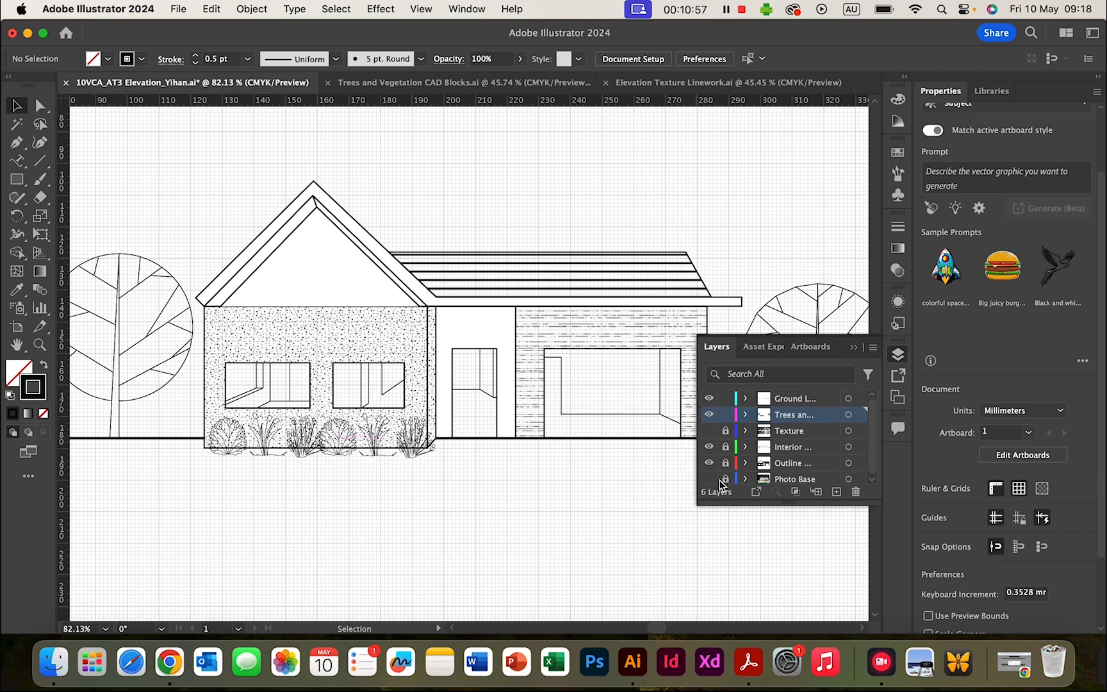
pyautogui.moveTo(729, 436); pyautogui.dragTo(730, 490)
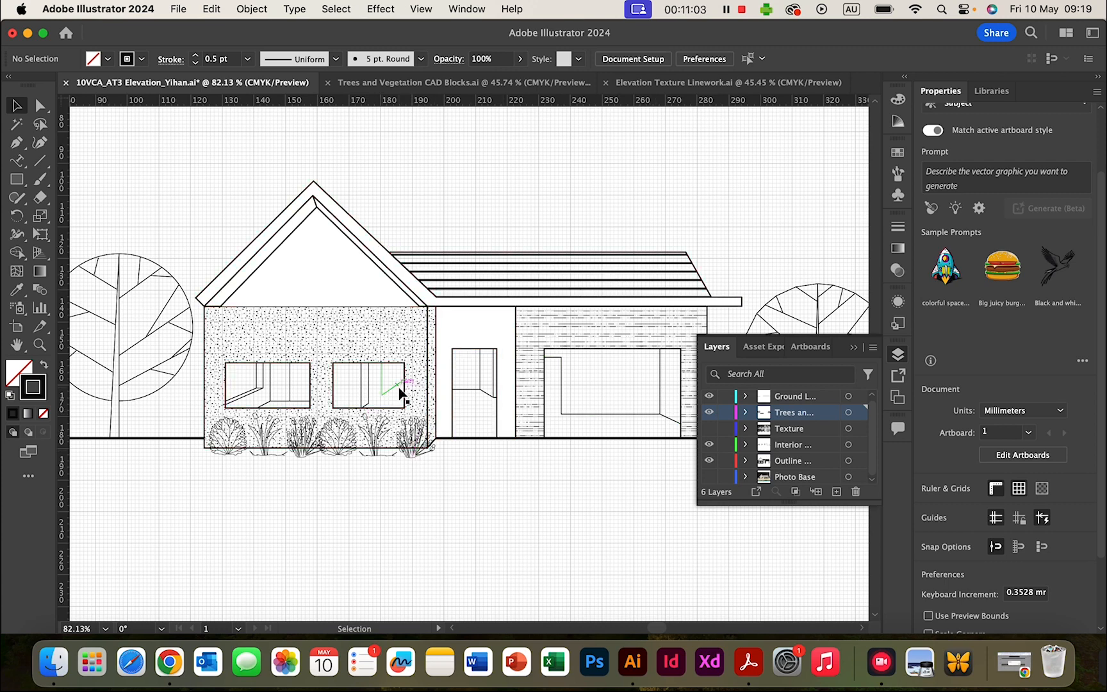
# - Move the gable's lower-left corner onto the roof corner and lower-right corner onto the wall corner
pyautogui.click(270, 259)
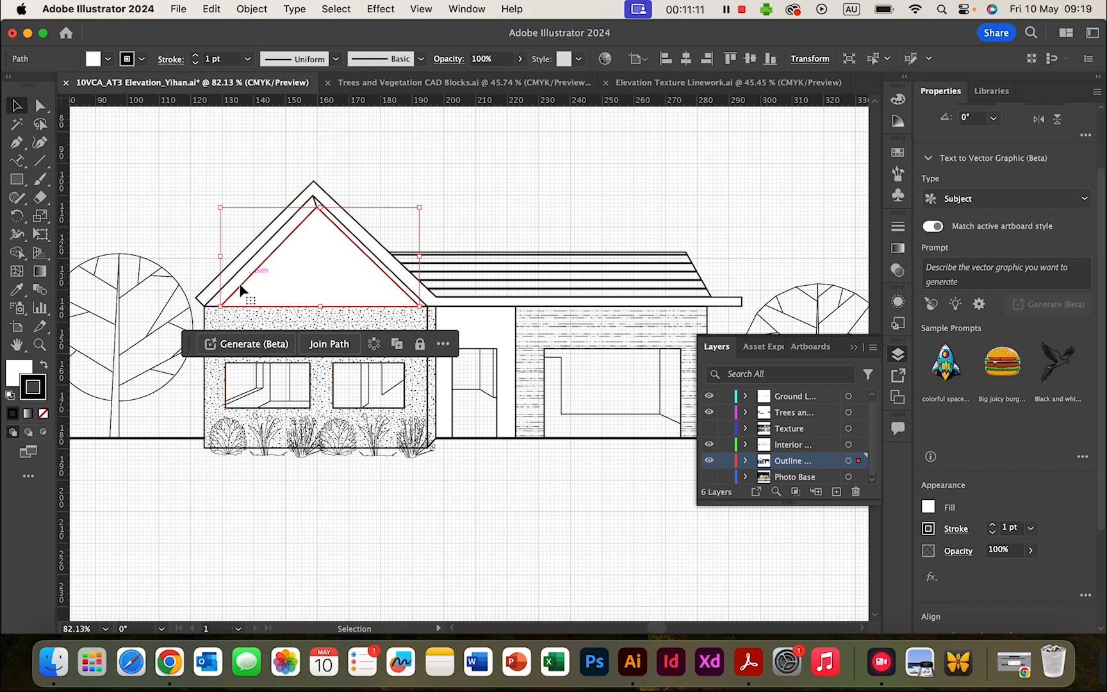
pyautogui.click(40, 106)
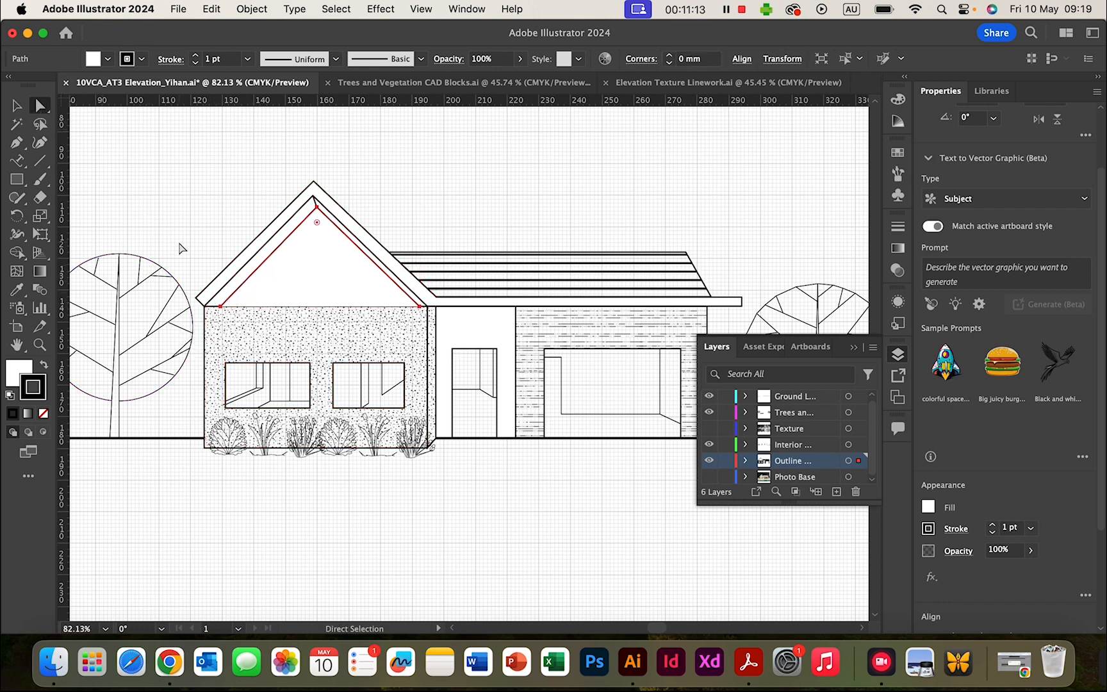
pyautogui.click(220, 308)
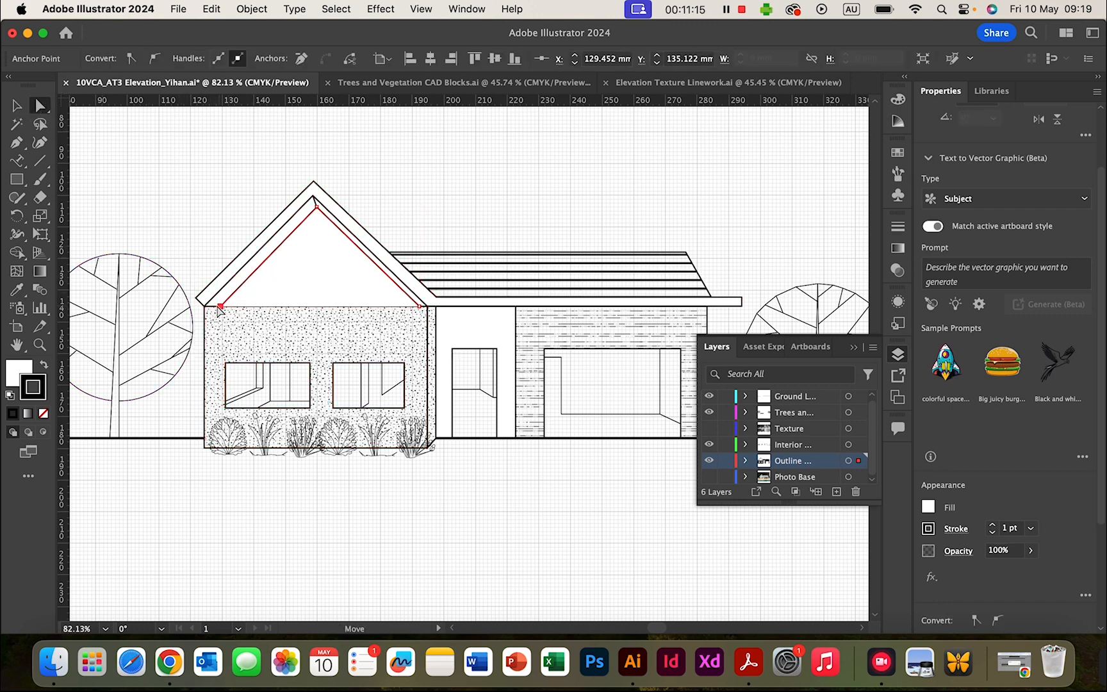
pyautogui.moveTo(219, 308); pyautogui.dragTo(206, 308)
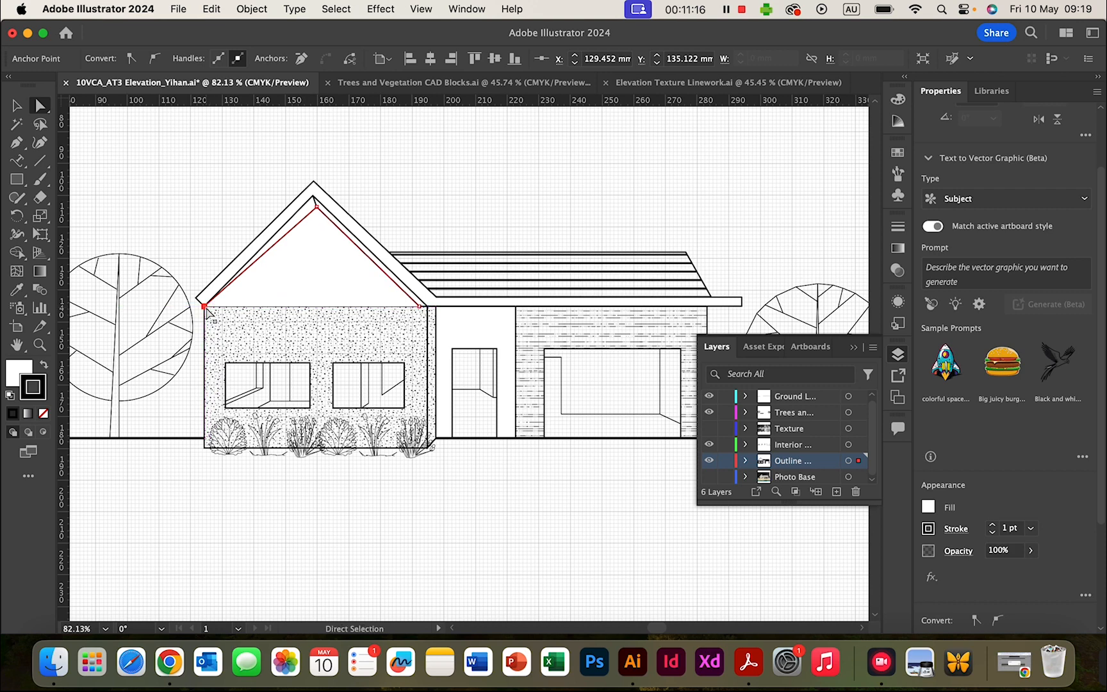
pyautogui.click(420, 307)
pyautogui.moveTo(423, 307); pyautogui.dragTo(428, 307)
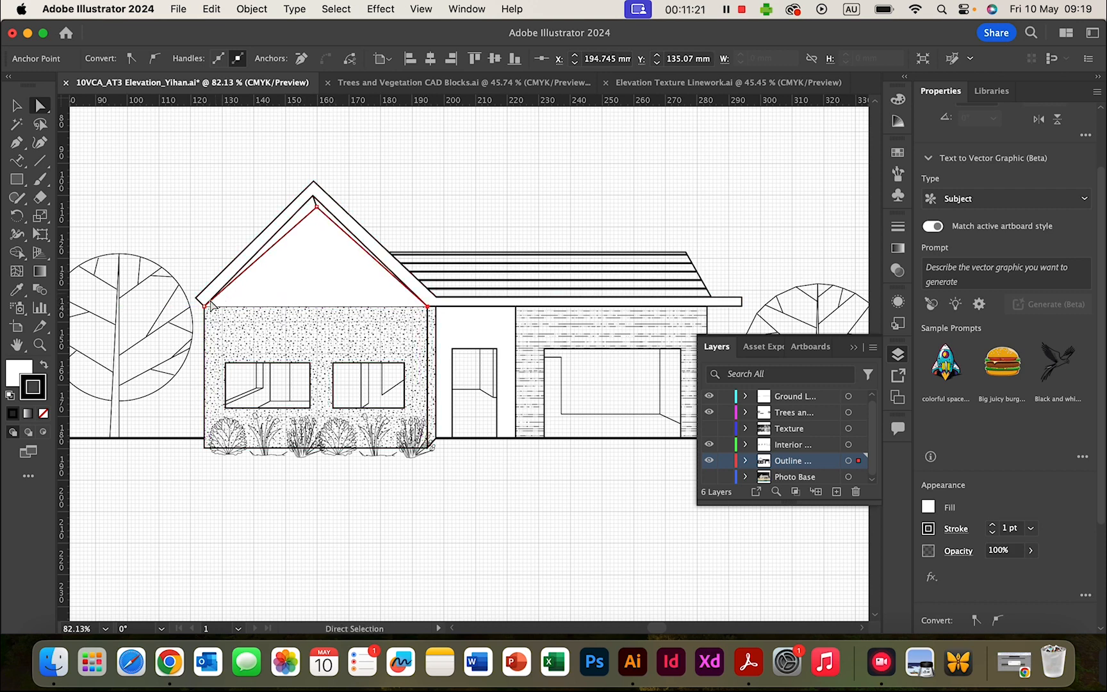
# - Adjust the roof's left eave point and drag the inner gable outline down below the roof
pyautogui.click(258, 258)
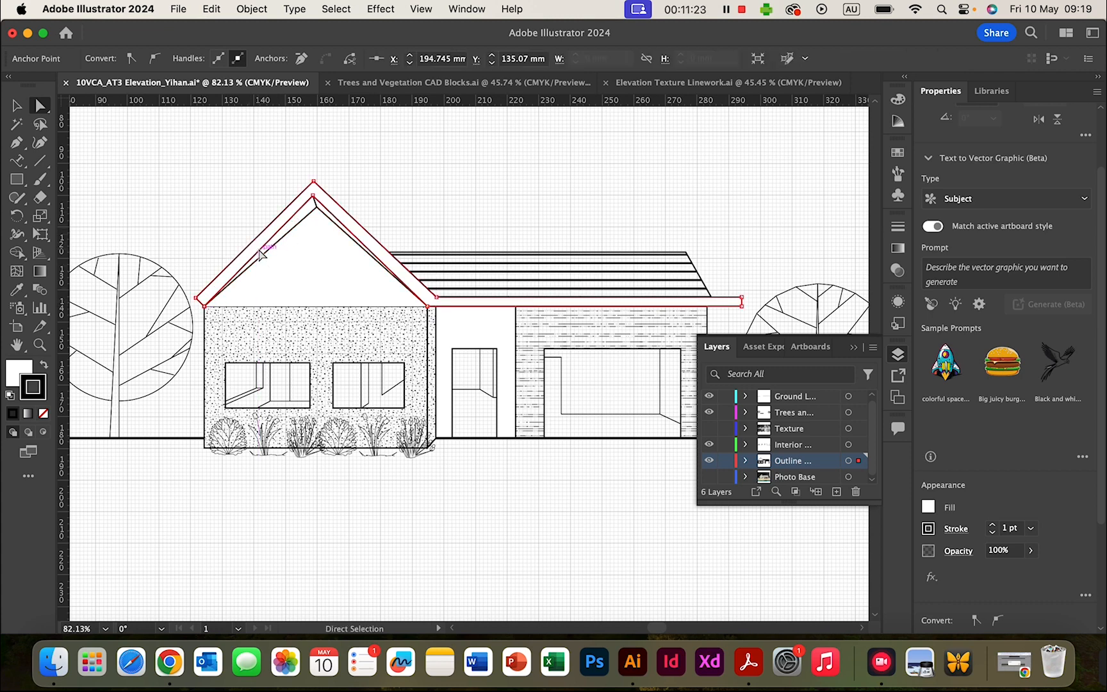
pyautogui.moveTo(196, 298)
pyautogui.mouseDown()
pyautogui.moveTo(185, 294)
pyautogui.moveTo(196, 302)
pyautogui.mouseUp()
pyautogui.click(204, 306)
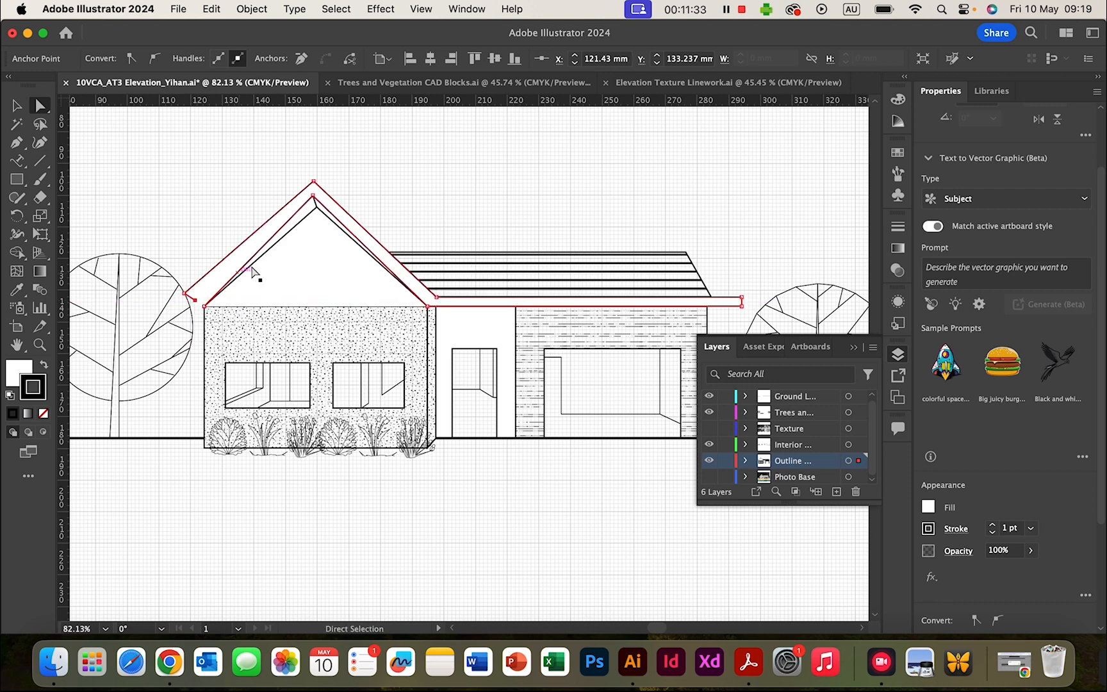
pyautogui.click(247, 267)
pyautogui.click(204, 306)
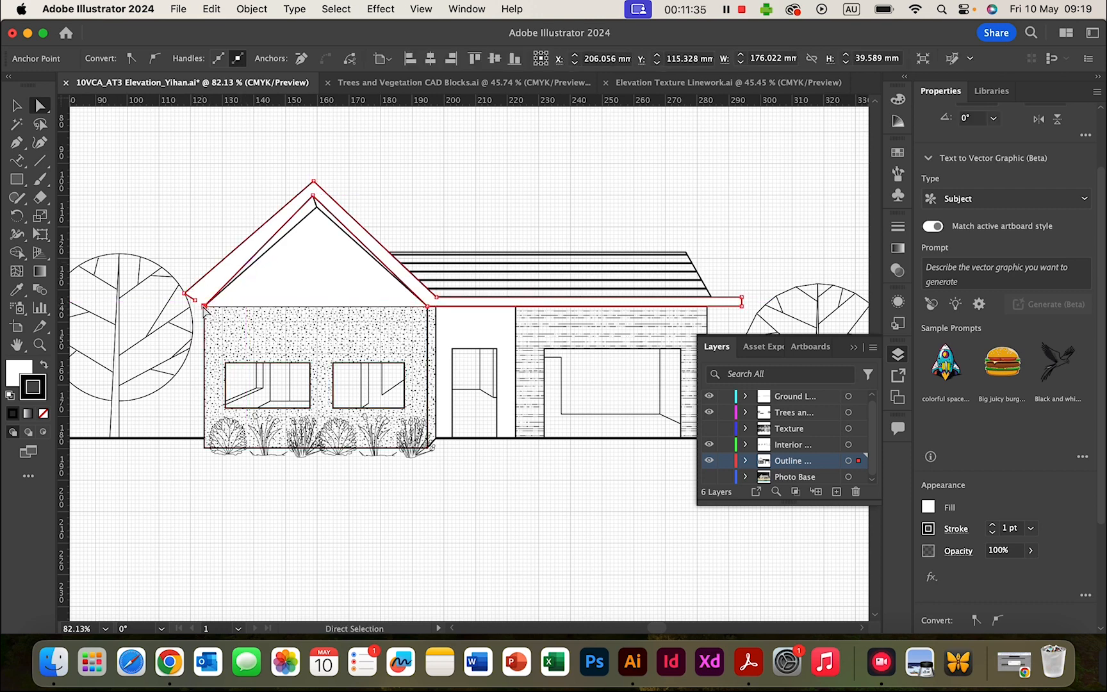
pyautogui.moveTo(204, 307); pyautogui.dragTo(199, 303)
pyautogui.press('super+z')
pyautogui.press('super+z')
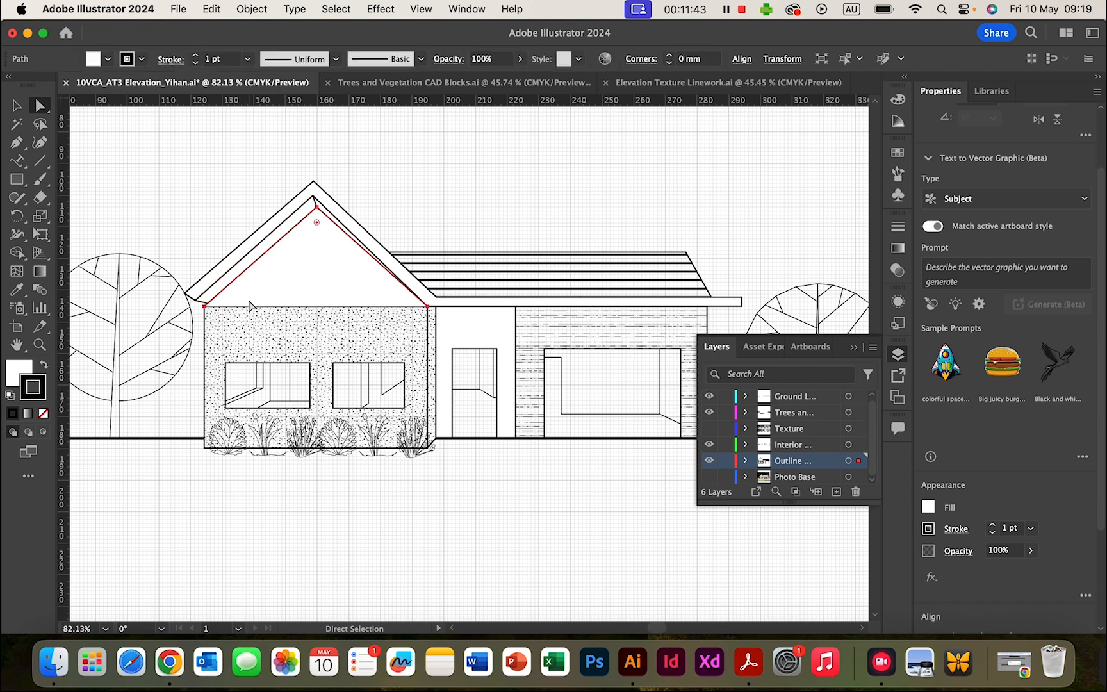
pyautogui.click(204, 306)
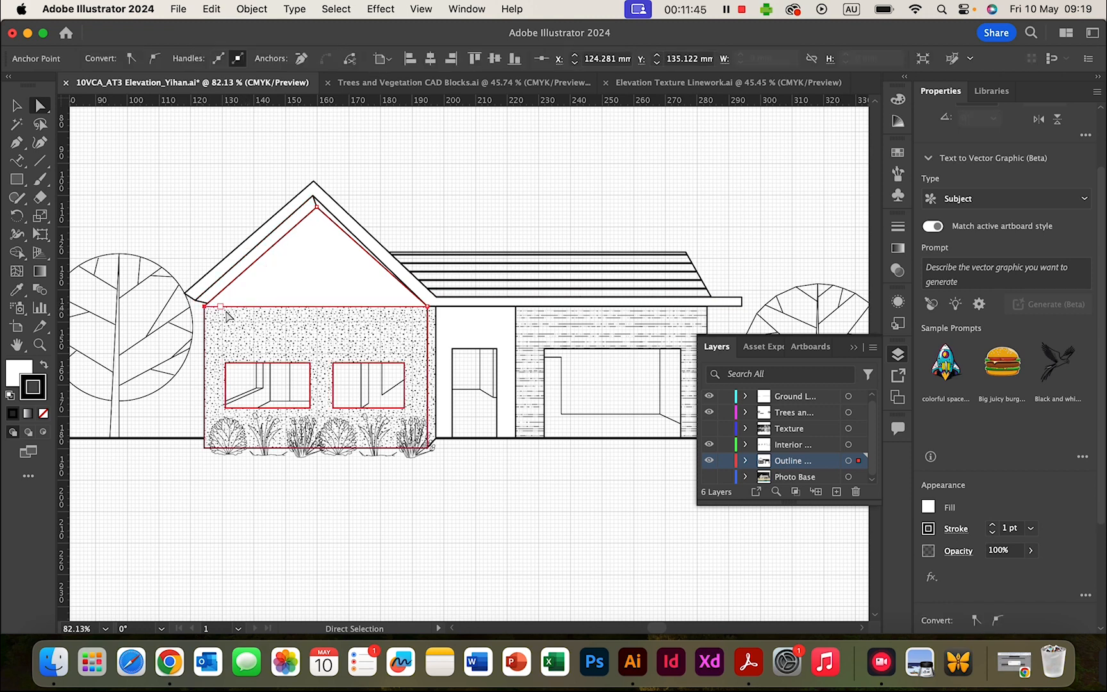
pyautogui.moveTo(223, 312)
pyautogui.mouseDown()
pyautogui.moveTo(235, 339)
pyautogui.moveTo(227, 308)
pyautogui.moveTo(205, 312)
pyautogui.mouseUp()
pyautogui.click(224, 312)
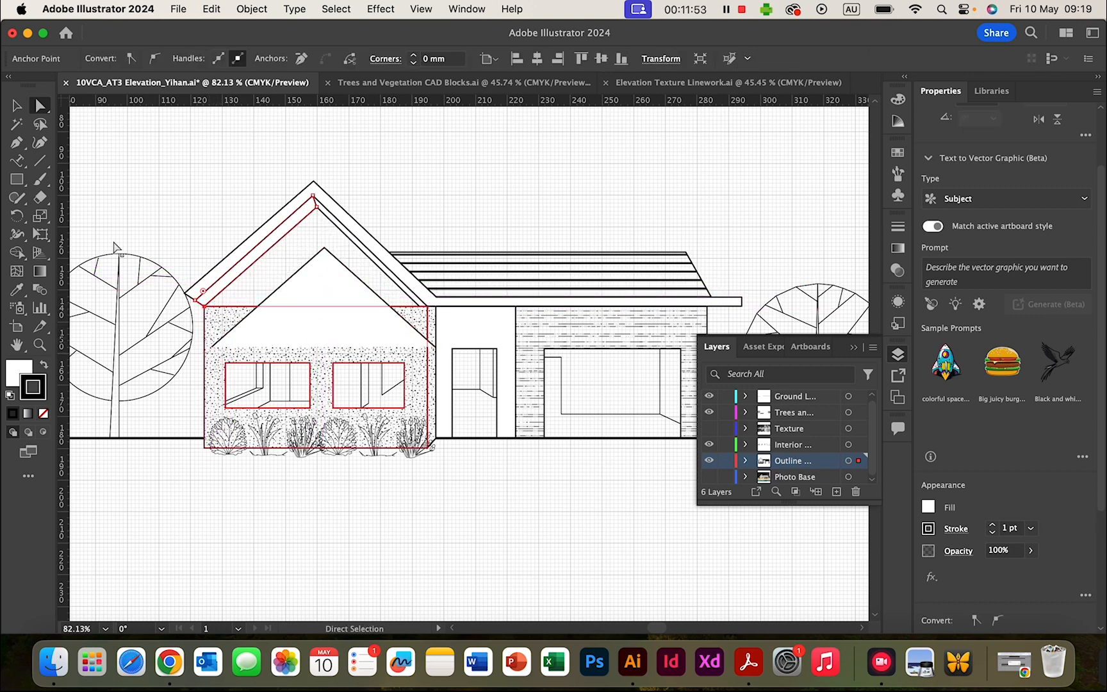
# - Close the gable with a bottom line and move the white triangle up into the gable
pyautogui.click(17, 142)
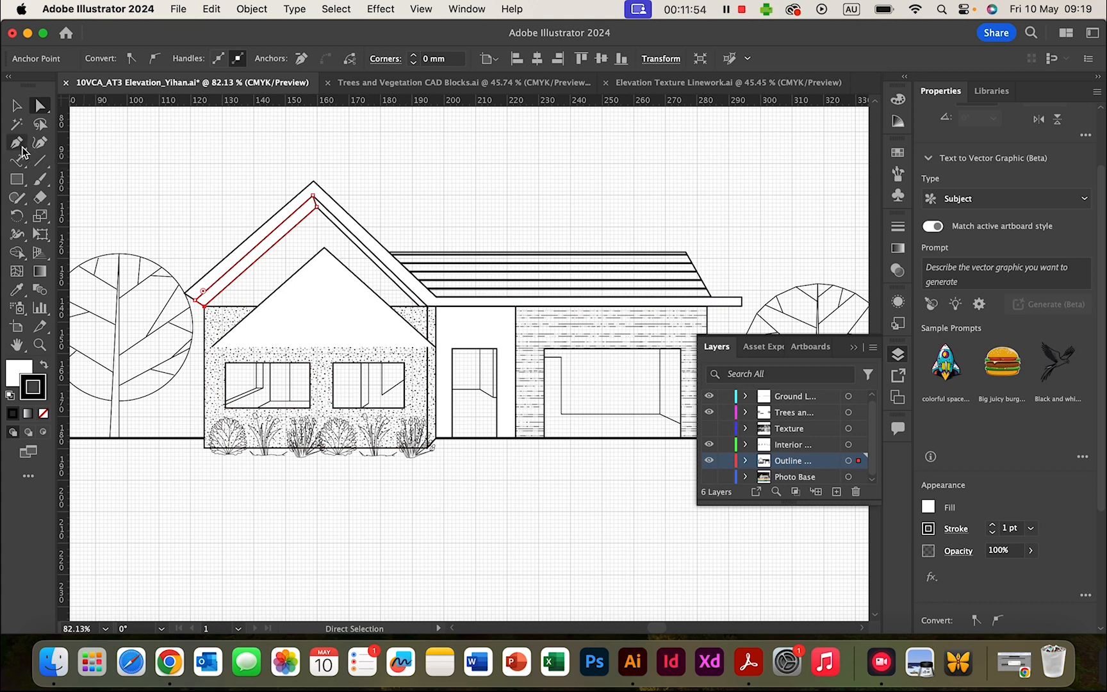
pyautogui.click(211, 346)
pyautogui.click(435, 346)
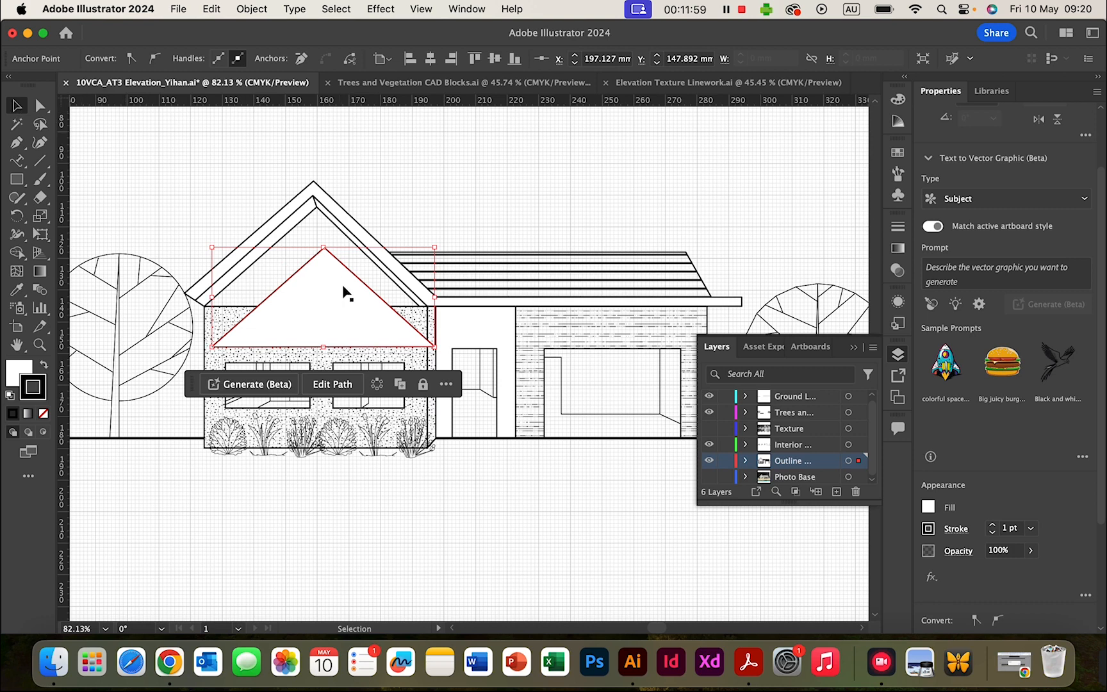
pyautogui.moveTo(357, 280); pyautogui.dragTo(349, 245)
pyautogui.click(321, 326)
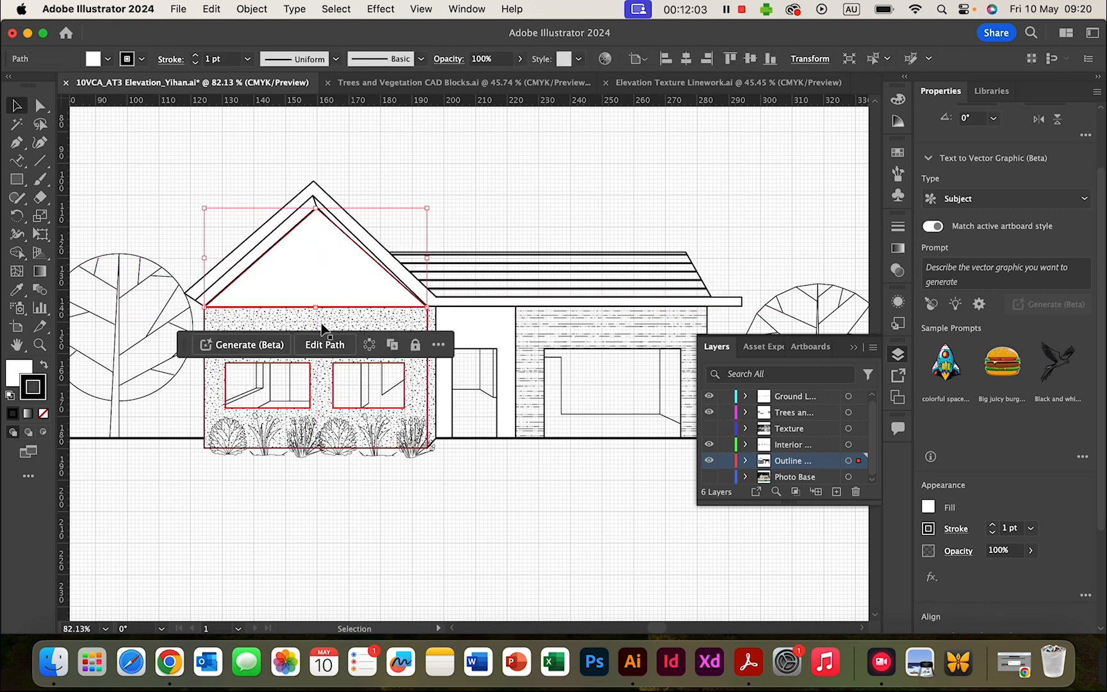
pyautogui.scroll(5, 291, 323)
pyautogui.scroll(1, 291, 319)
pyautogui.moveTo(224, 249)
pyautogui.mouseDown()
pyautogui.moveTo(254, 250)
pyautogui.moveTo(226, 250)
pyautogui.mouseUp()
# - Snap the roof's right corner point onto the wall line and up to the roof edge
pyautogui.scroll(2, 459, 263)
pyautogui.scroll(2, 459, 263)
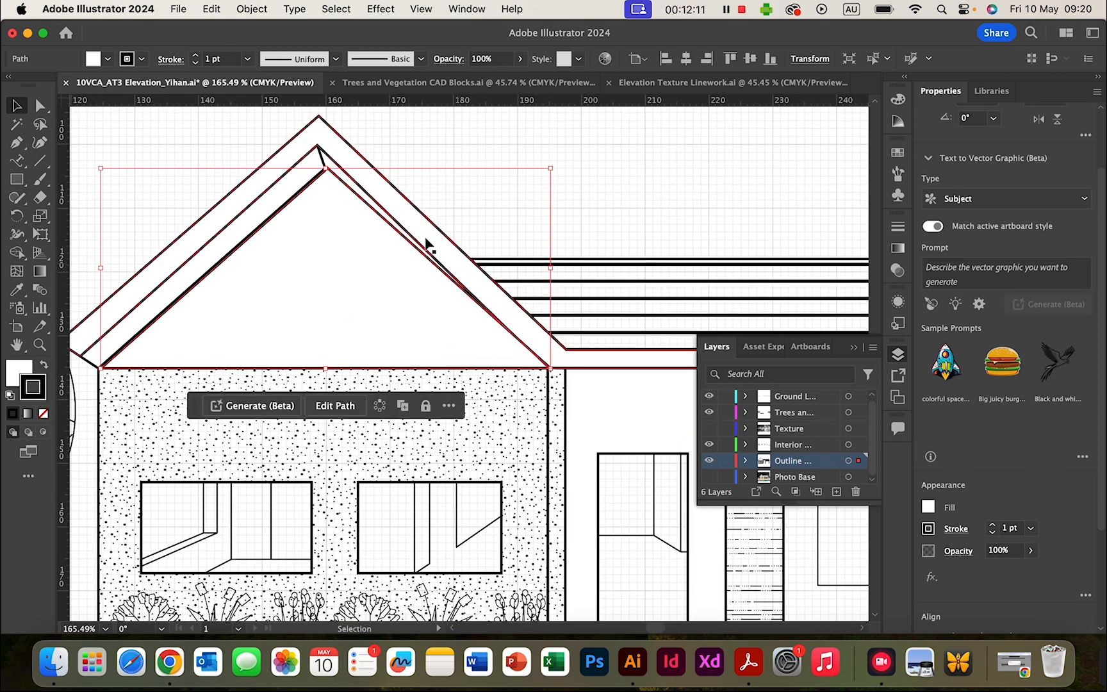
pyautogui.click(385, 211)
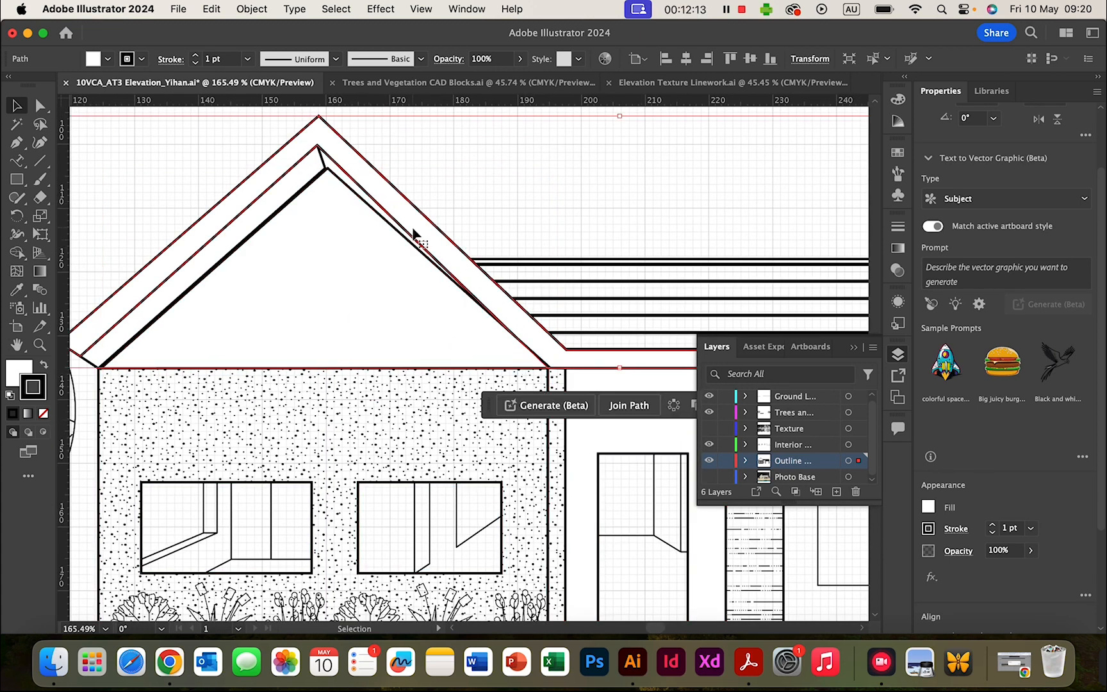
pyautogui.click(38, 110)
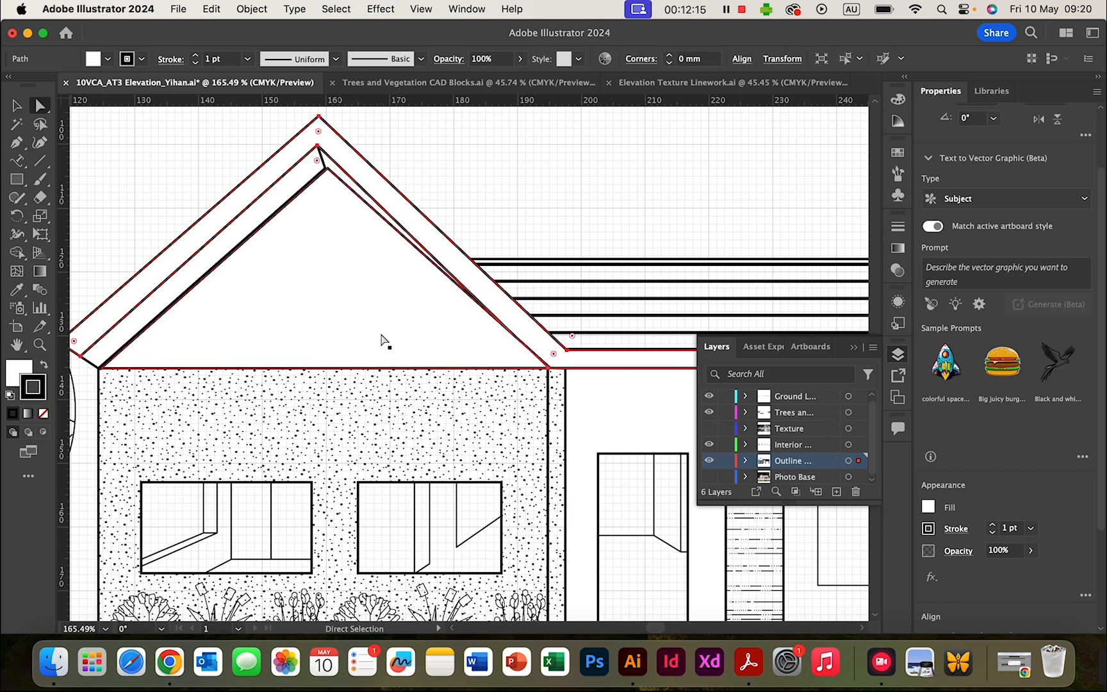
pyautogui.moveTo(543, 367); pyautogui.dragTo(563, 373)
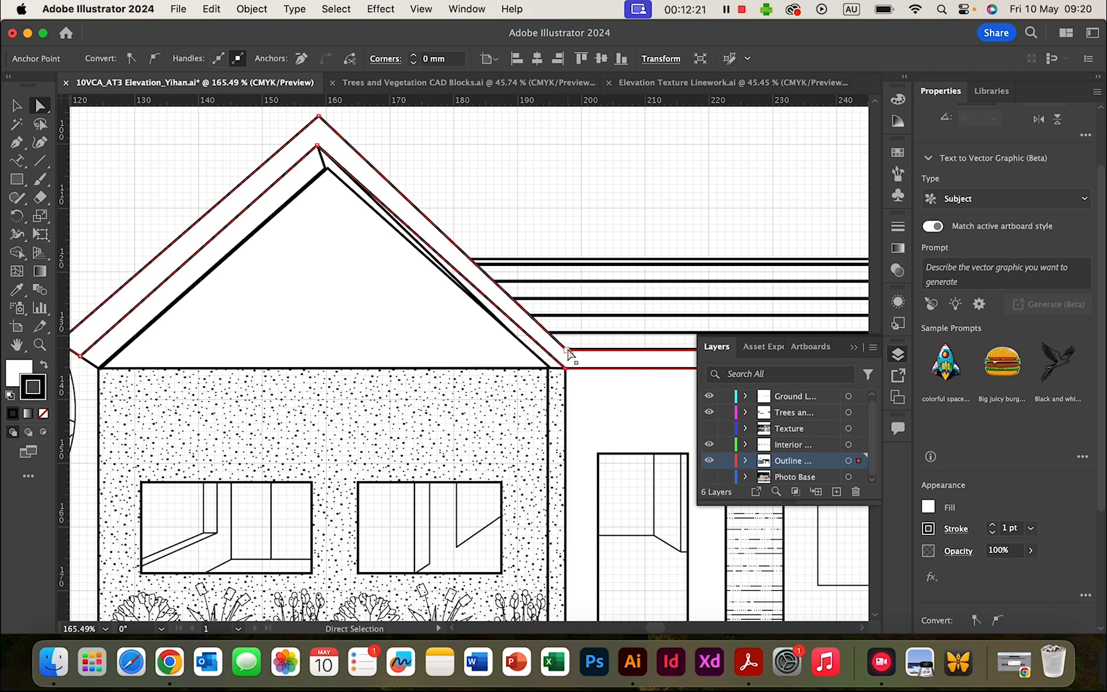
pyautogui.moveTo(567, 346); pyautogui.dragTo(568, 344)
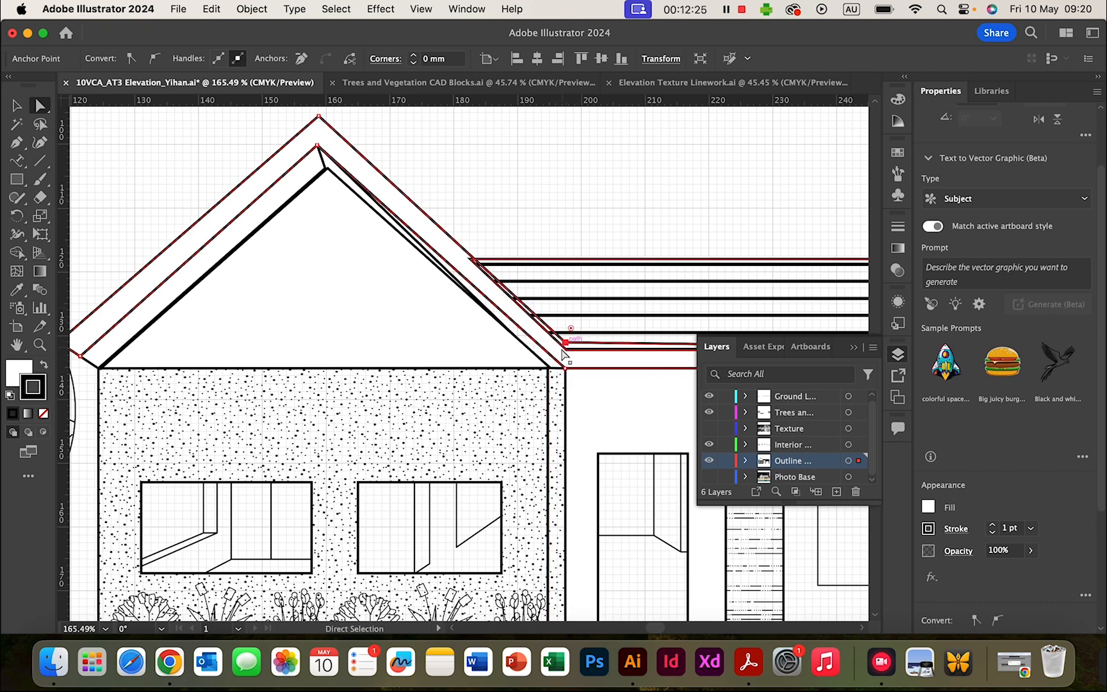
pyautogui.hscroll(3, 568, 359)
pyautogui.hscroll(3, 566, 359)
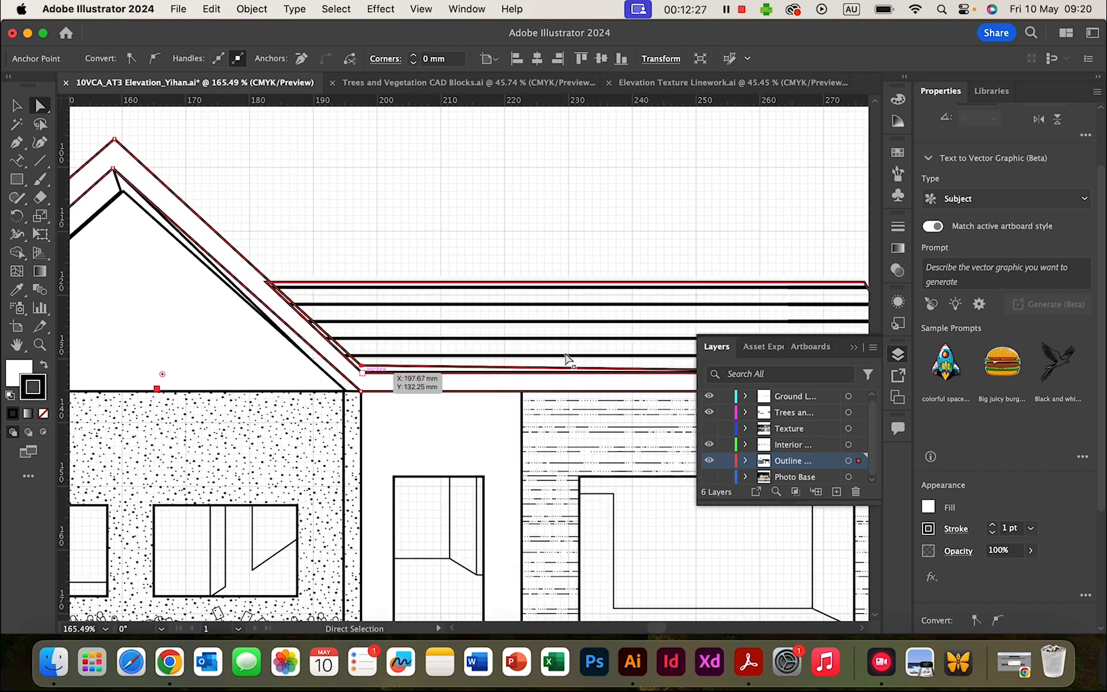
pyautogui.hscroll(-1, 566, 359)
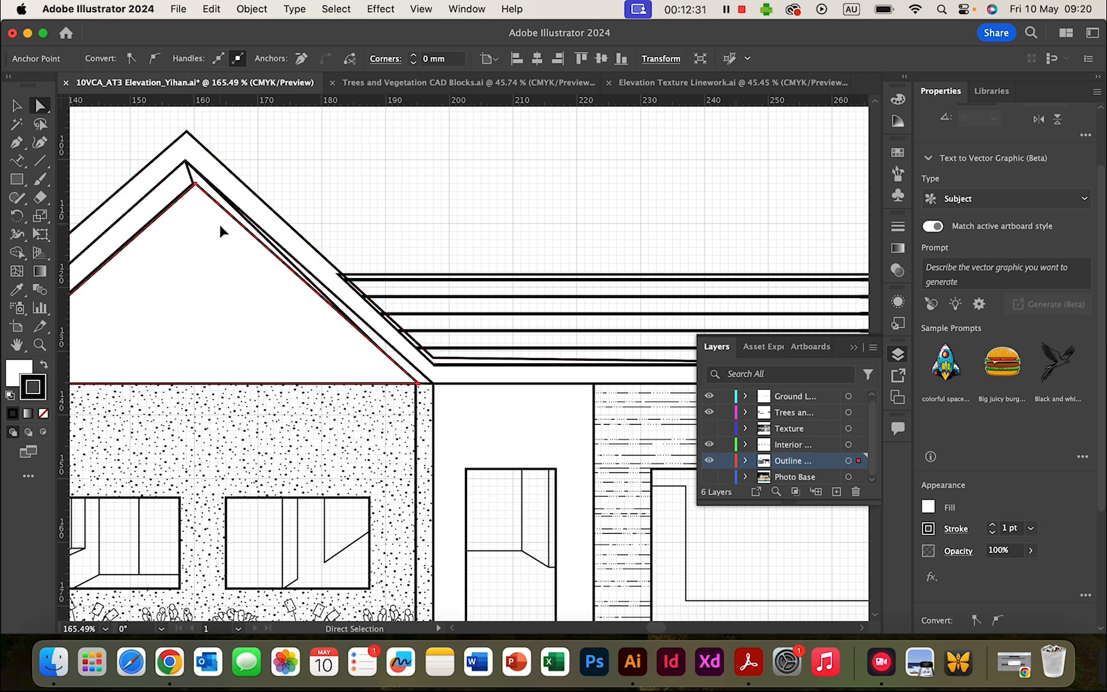
# - Shift the gable slightly left and align its bottom-right corner and the roof sliver with the wall top
pyautogui.moveTo(219, 225); pyautogui.dragTo(217, 226)
pyautogui.click(268, 243)
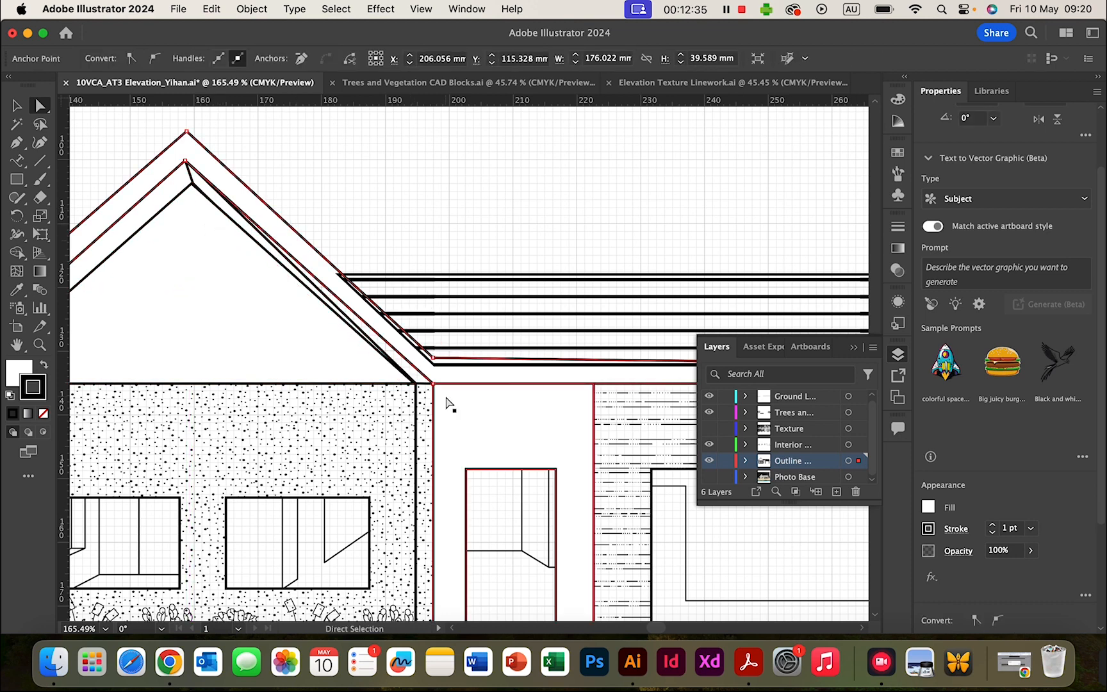
pyautogui.click(385, 356)
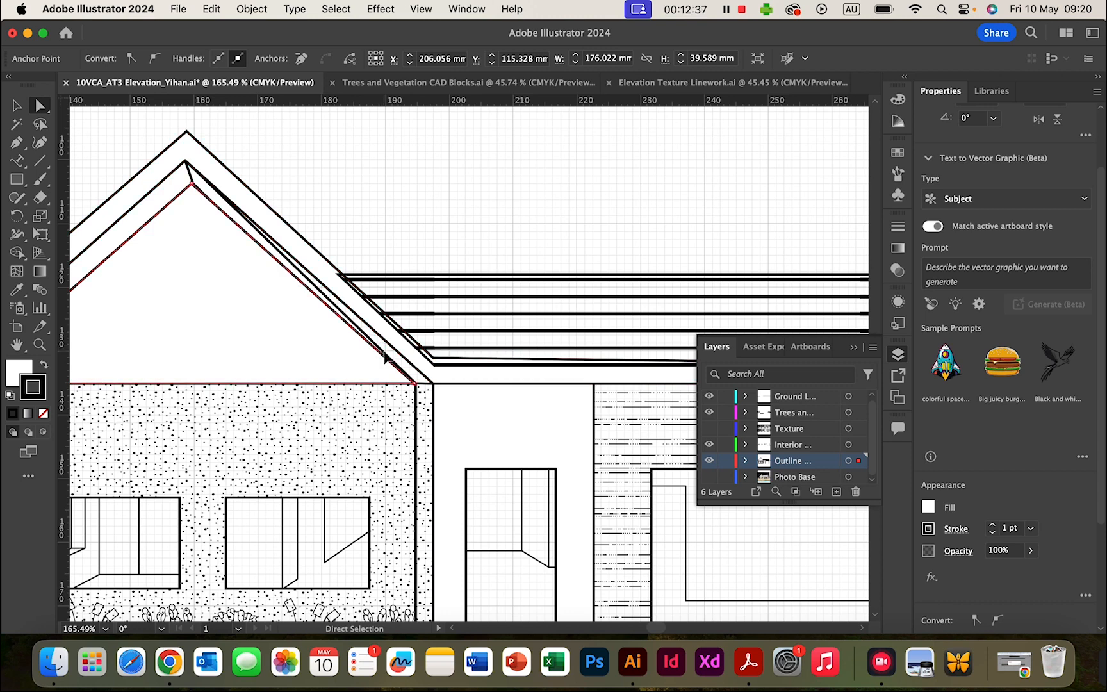
pyautogui.click(194, 183)
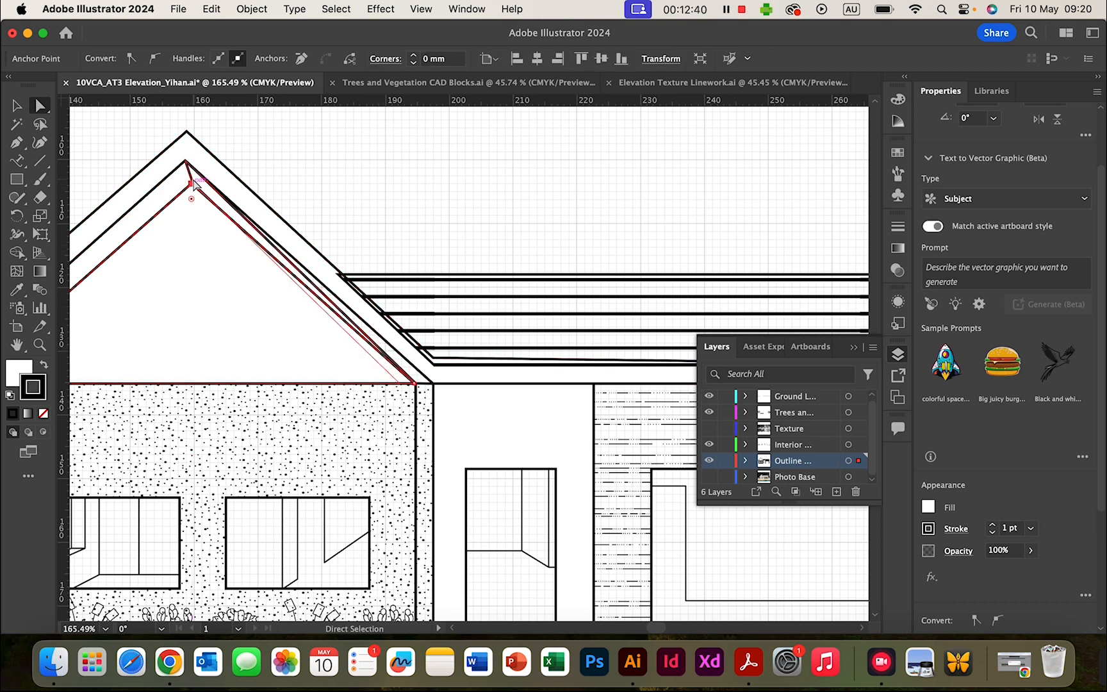
pyautogui.moveTo(415, 383)
pyautogui.mouseDown()
pyautogui.moveTo(393, 407)
pyautogui.moveTo(430, 384)
pyautogui.mouseUp()
pyautogui.click(416, 392)
pyautogui.press('super+z')
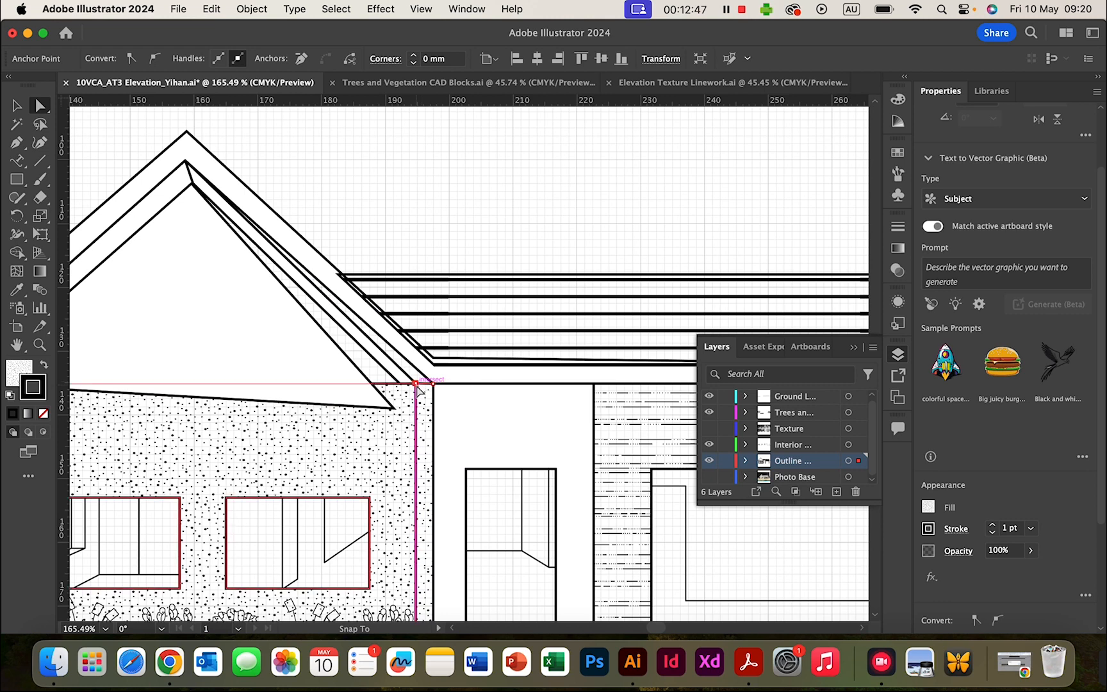
pyautogui.click(414, 382)
pyautogui.click(416, 386)
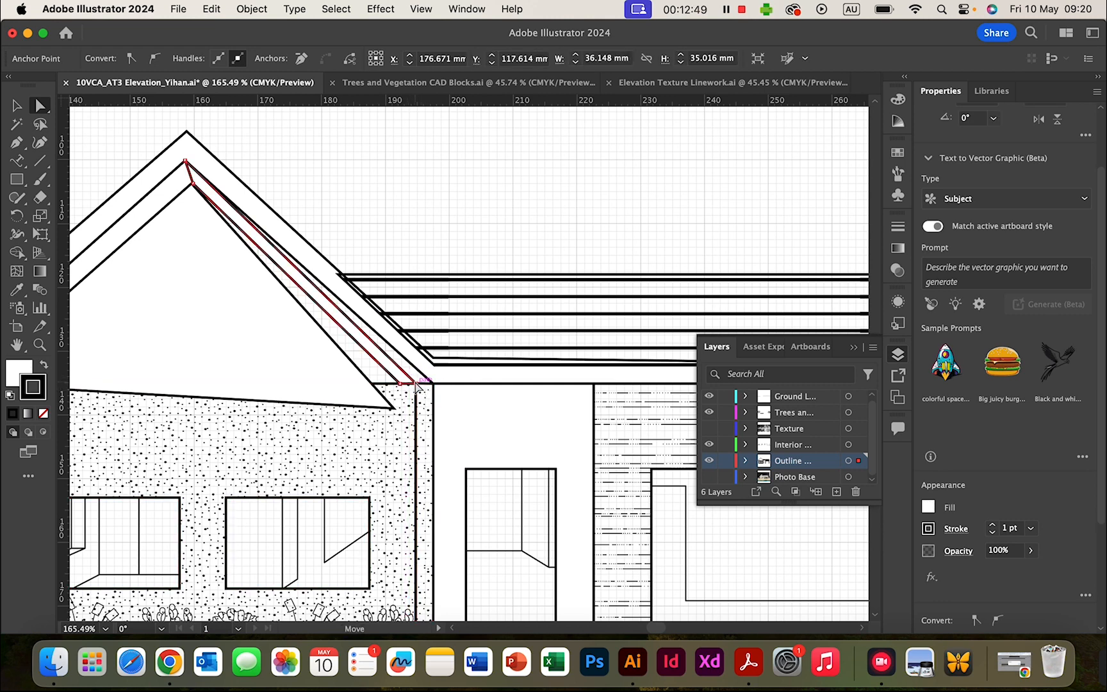
pyautogui.moveTo(417, 385)
pyautogui.mouseDown()
pyautogui.moveTo(433, 384)
pyautogui.moveTo(399, 384)
pyautogui.moveTo(415, 384)
pyautogui.moveTo(401, 407)
pyautogui.moveTo(415, 384)
pyautogui.mouseUp()
pyautogui.click(399, 384)
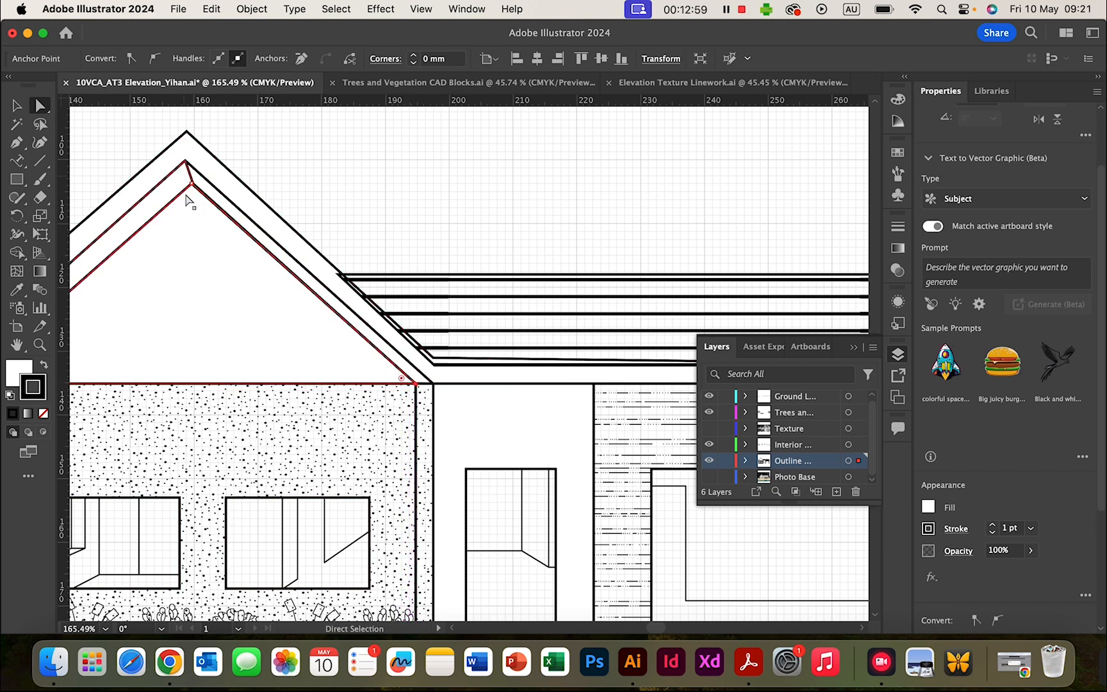
# - Snap the gable's apex and the roof band's peak point onto the roof ridge
pyautogui.moveTo(193, 188)
pyautogui.mouseDown()
pyautogui.moveTo(197, 211)
pyautogui.moveTo(198, 185)
pyautogui.mouseUp()
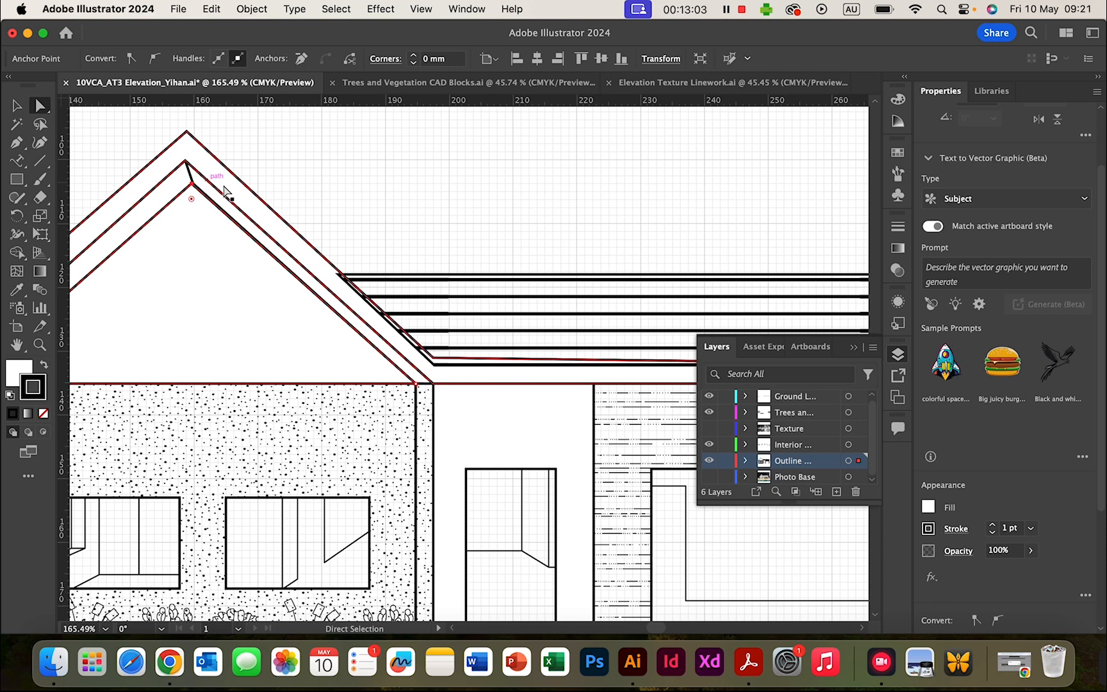
pyautogui.click(279, 190)
pyautogui.click(194, 185)
pyautogui.moveTo(193, 184)
pyautogui.mouseDown()
pyautogui.moveTo(188, 171)
pyautogui.moveTo(187, 192)
pyautogui.mouseUp()
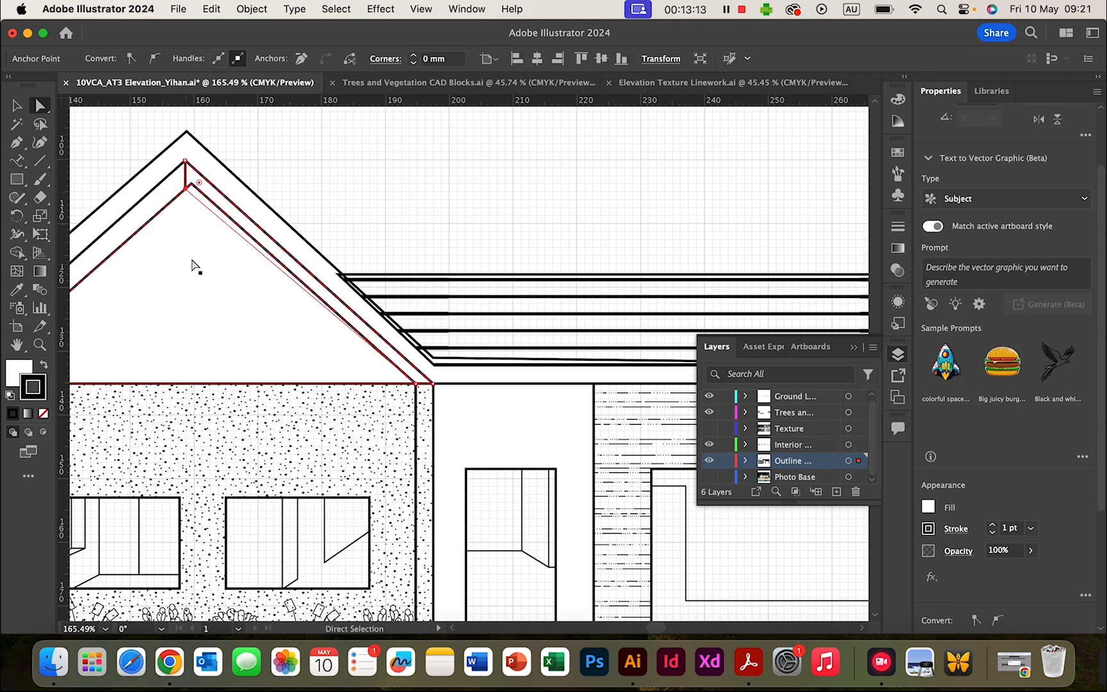
pyautogui.scroll(2, 193, 265)
pyautogui.click(185, 186)
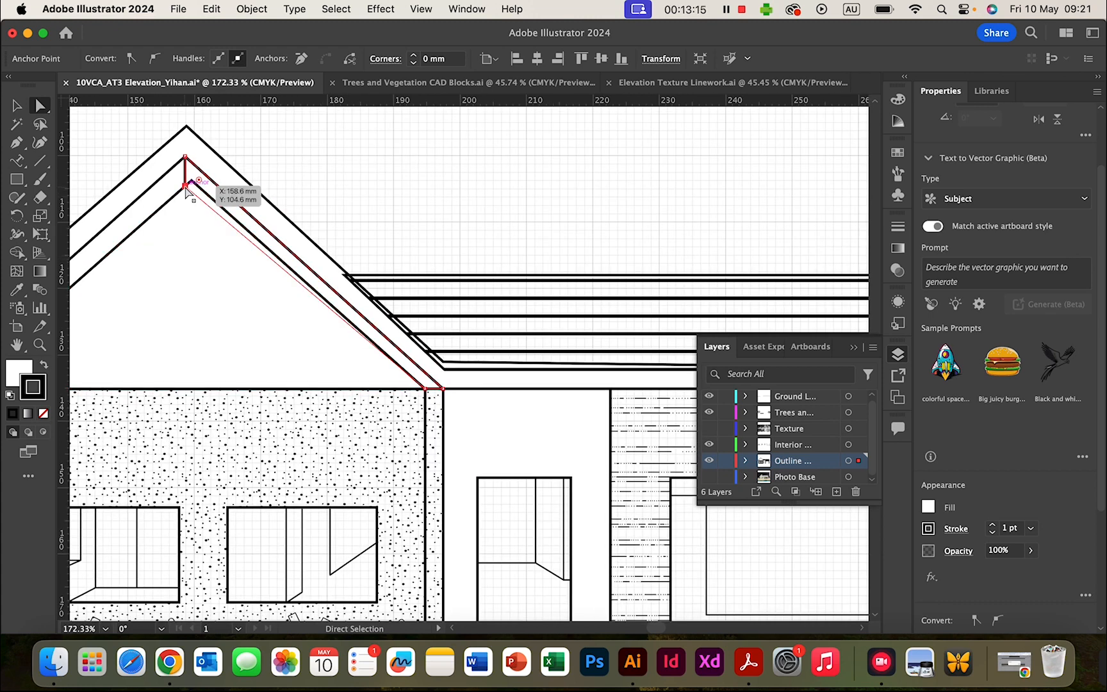
pyautogui.moveTo(188, 191); pyautogui.dragTo(193, 186)
# - Move the gable's bottom-left corner onto the roof line
pyautogui.click(362, 177)
pyautogui.hscroll(-4, 247, 265)
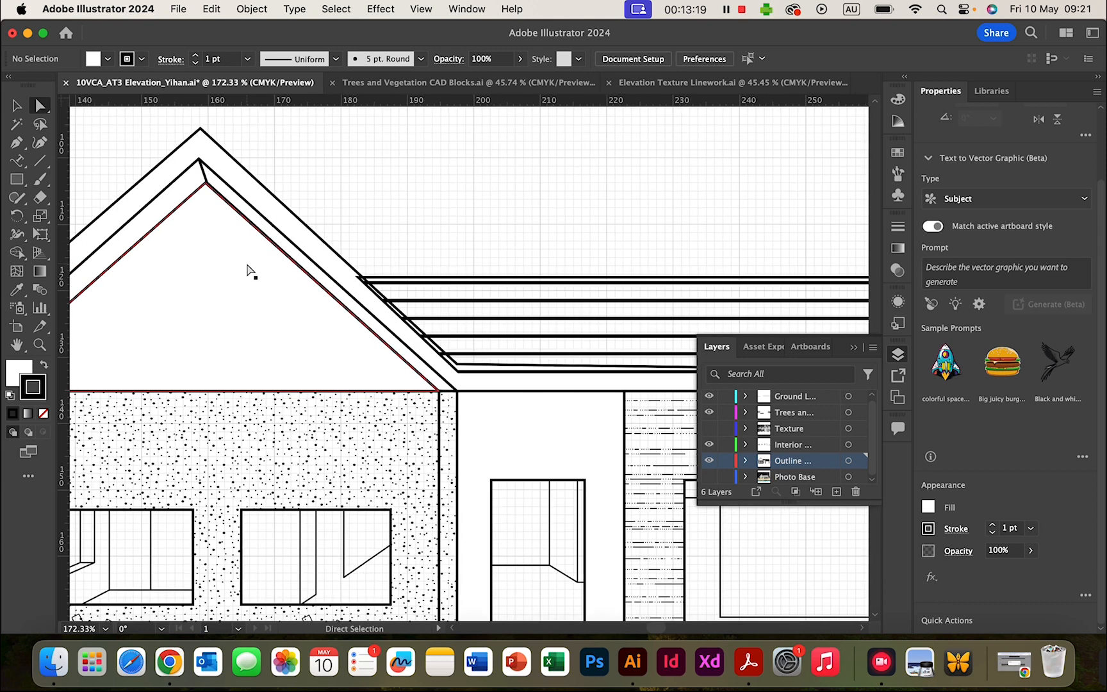
pyautogui.hscroll(-3, 247, 264)
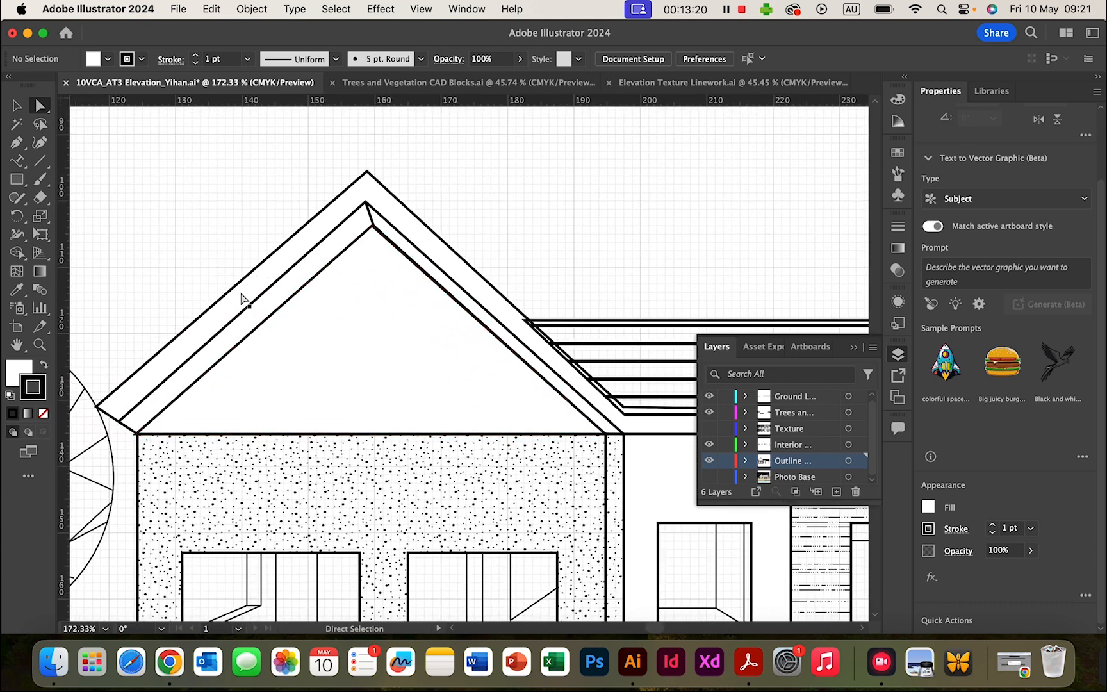
pyautogui.click(136, 435)
pyautogui.moveTo(138, 440); pyautogui.dragTo(147, 437)
# - Join the top roof line's left end and corner to the gable roof edge
pyautogui.click(453, 364)
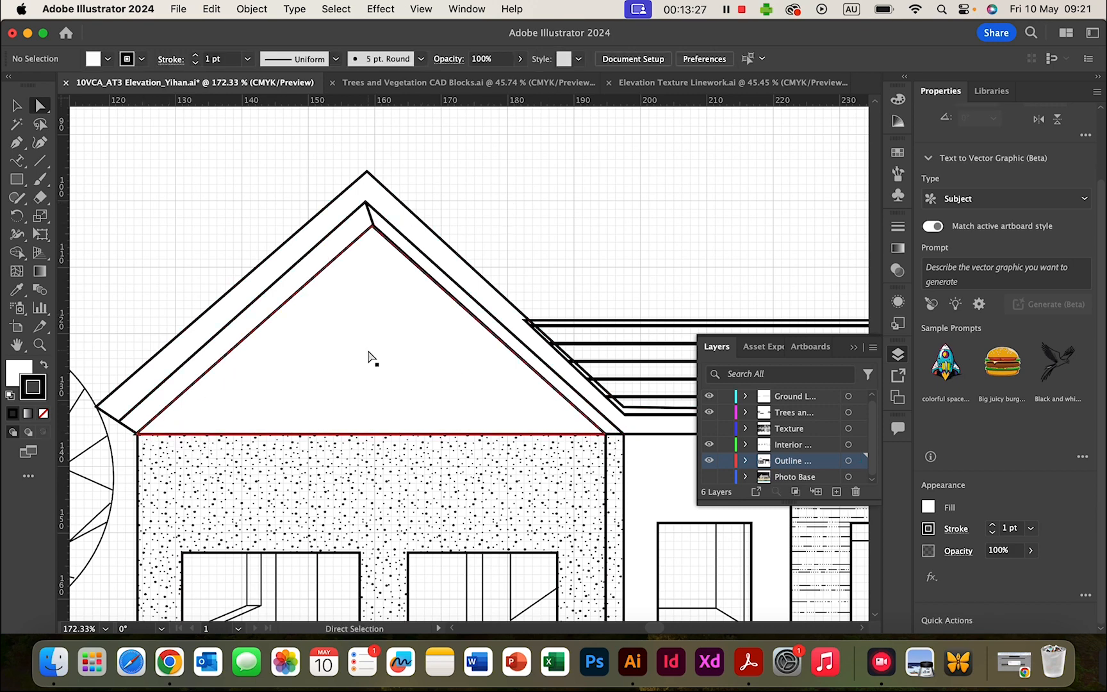
pyautogui.hscroll(10, 369, 357)
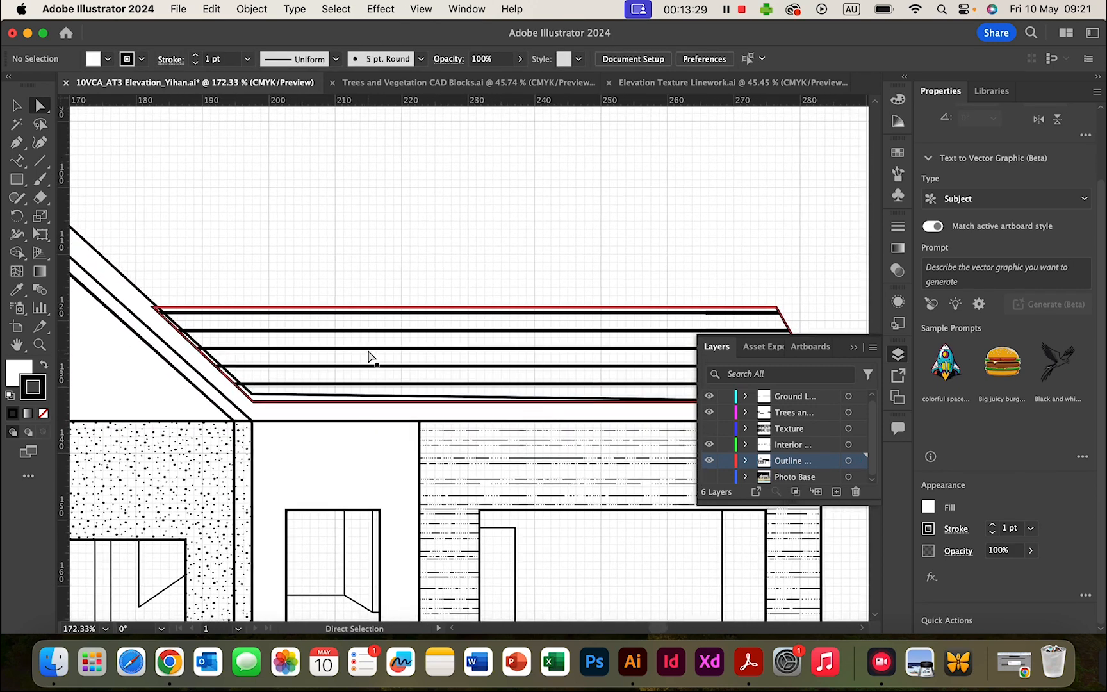
pyautogui.hscroll(-2, 297, 337)
pyautogui.scroll(1, 296, 337)
pyautogui.click(269, 327)
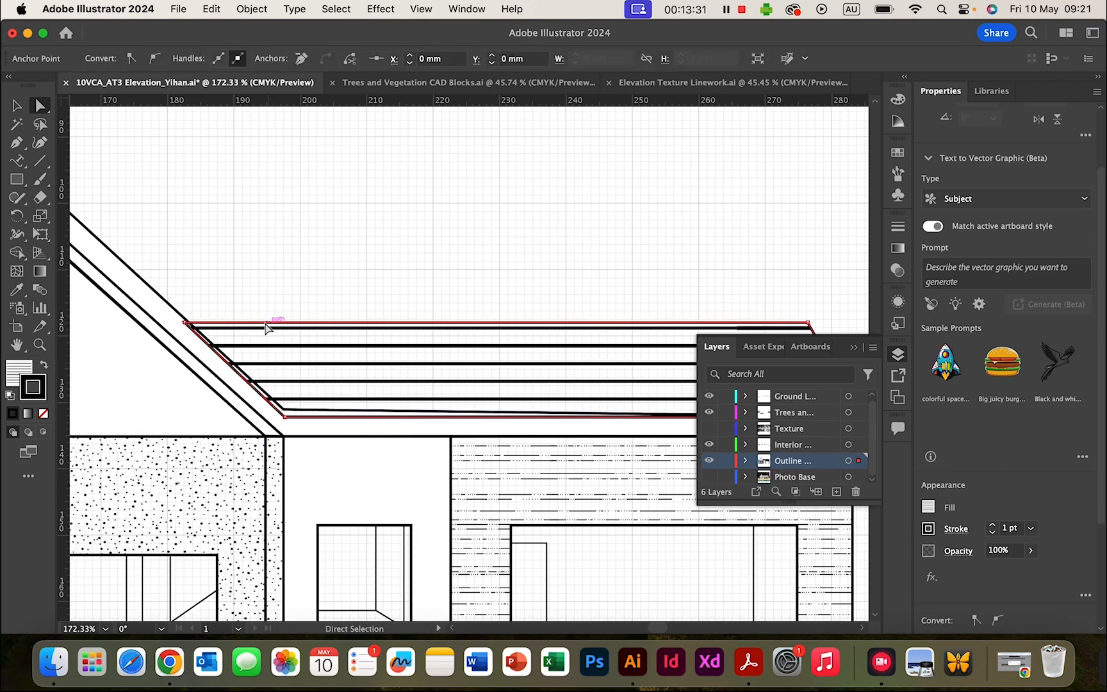
pyautogui.click(185, 324)
pyautogui.moveTo(188, 325); pyautogui.dragTo(190, 325)
pyautogui.scroll(1, 190, 325)
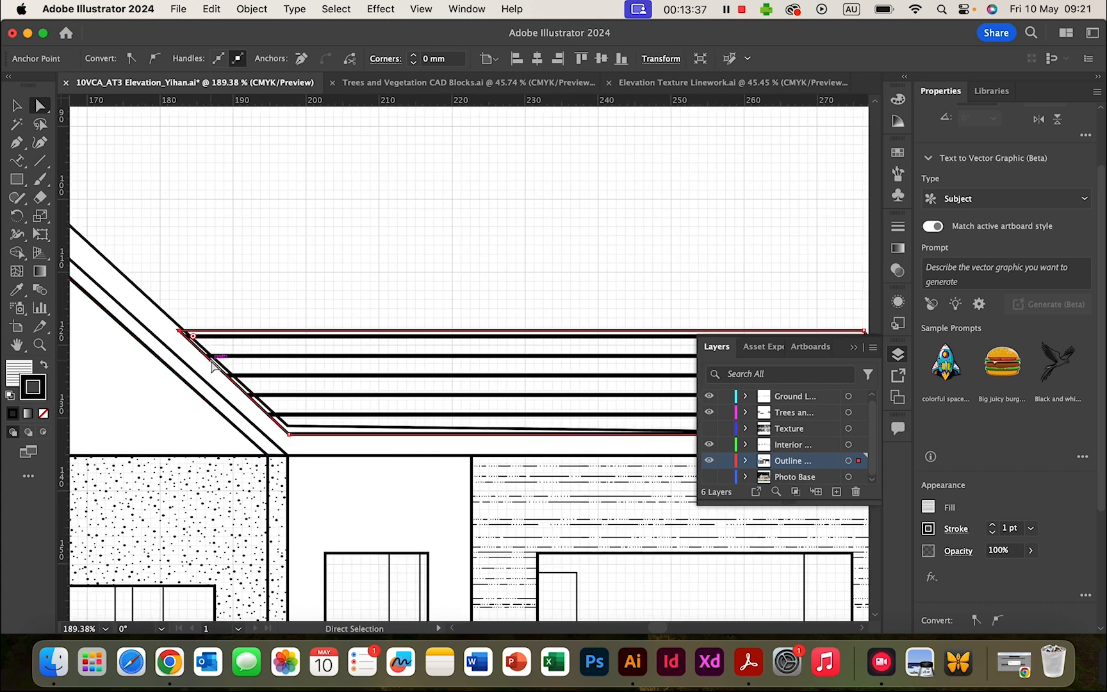
pyautogui.hscroll(-3, 171, 249)
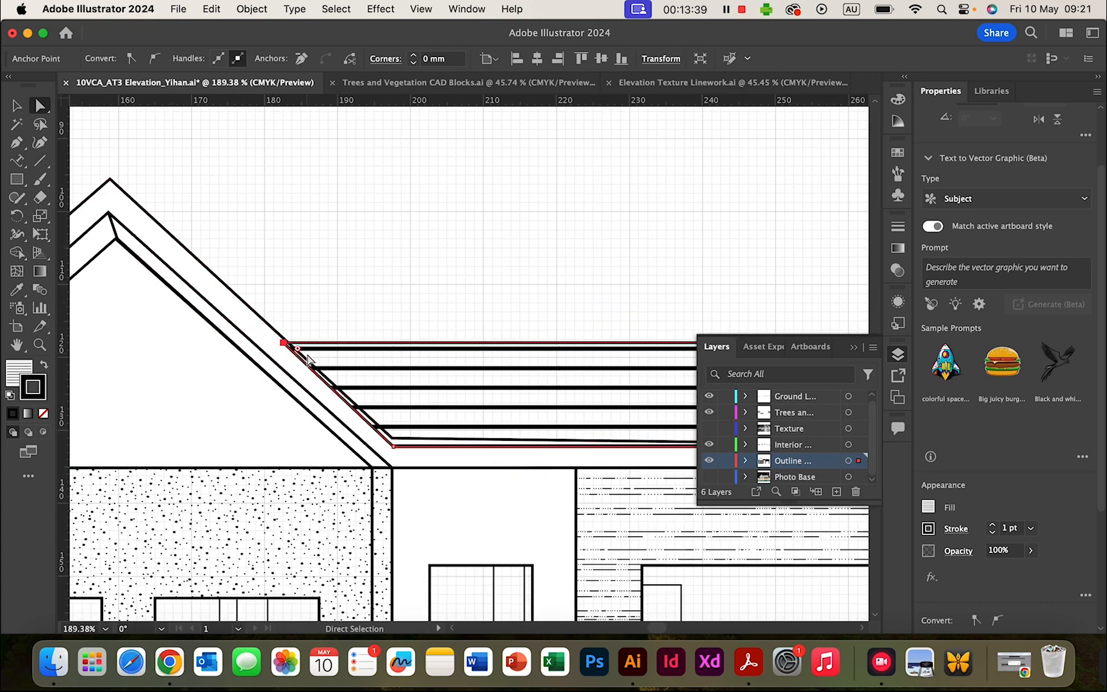
pyautogui.scroll(3, 285, 346)
pyautogui.scroll(4, 349, 348)
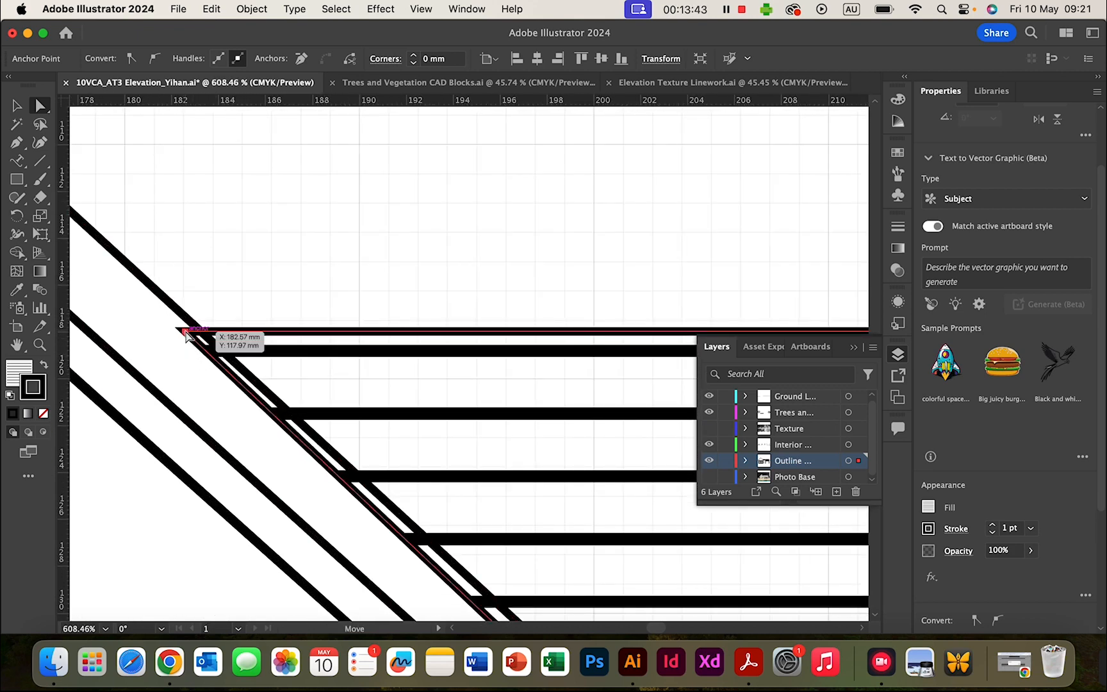
pyautogui.moveTo(185, 332); pyautogui.dragTo(196, 328)
# - Snap the inner roof line's eave corner and peak corner onto the adjoining lines
pyautogui.scroll(-3, 303, 359)
pyautogui.hscroll(3, 302, 359)
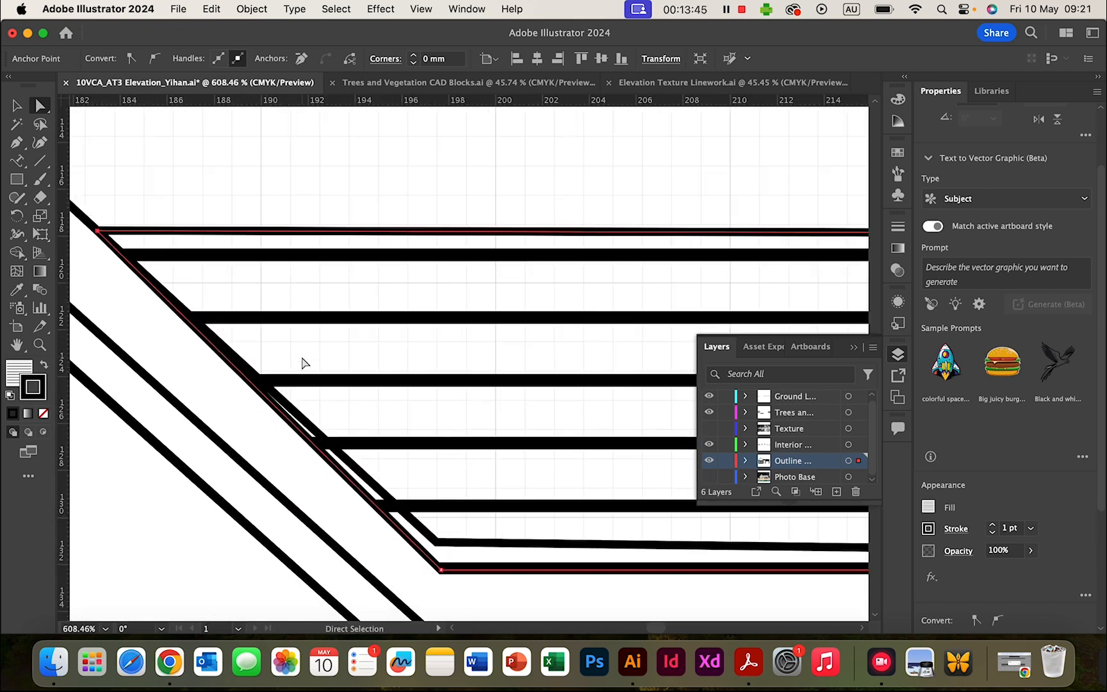
pyautogui.scroll(-3, 302, 363)
pyautogui.hscroll(3, 302, 362)
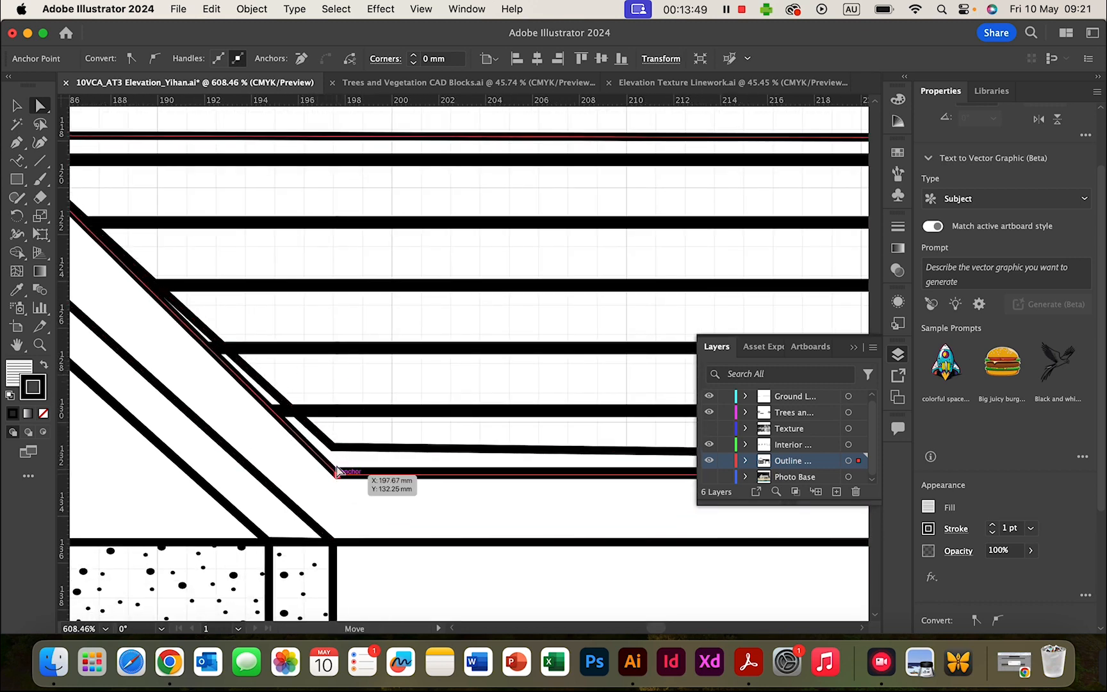
pyautogui.moveTo(337, 473); pyautogui.dragTo(333, 447)
pyautogui.hscroll(-3, 362, 512)
pyautogui.scroll(1, 362, 512)
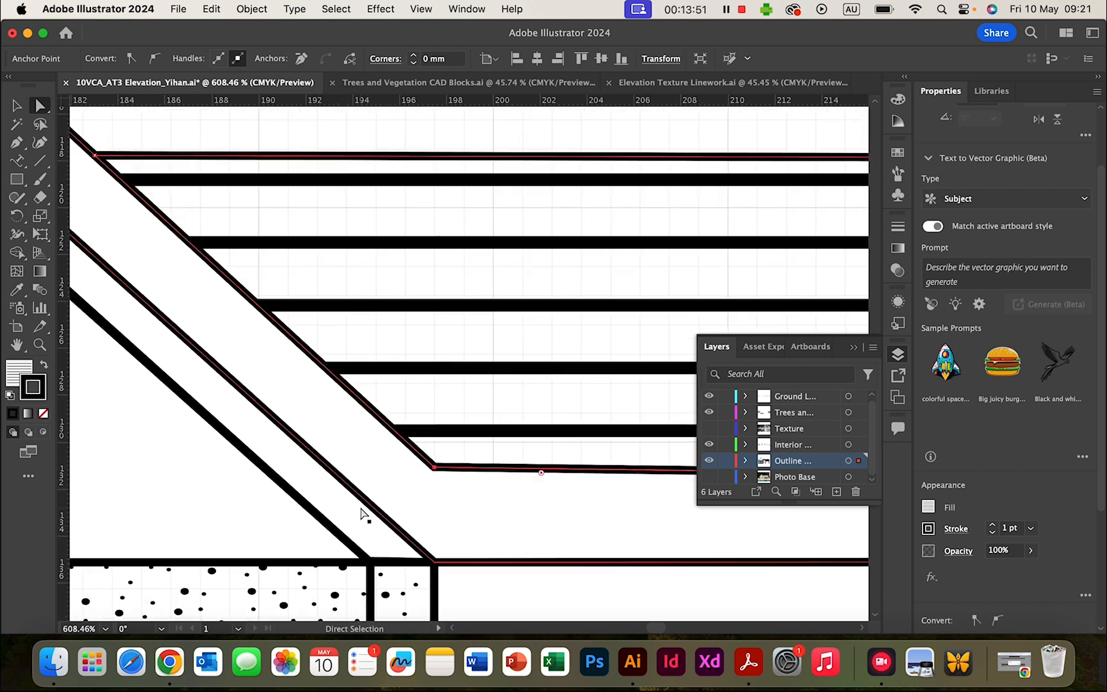
pyautogui.hscroll(-5, 362, 513)
pyautogui.scroll(3, 362, 513)
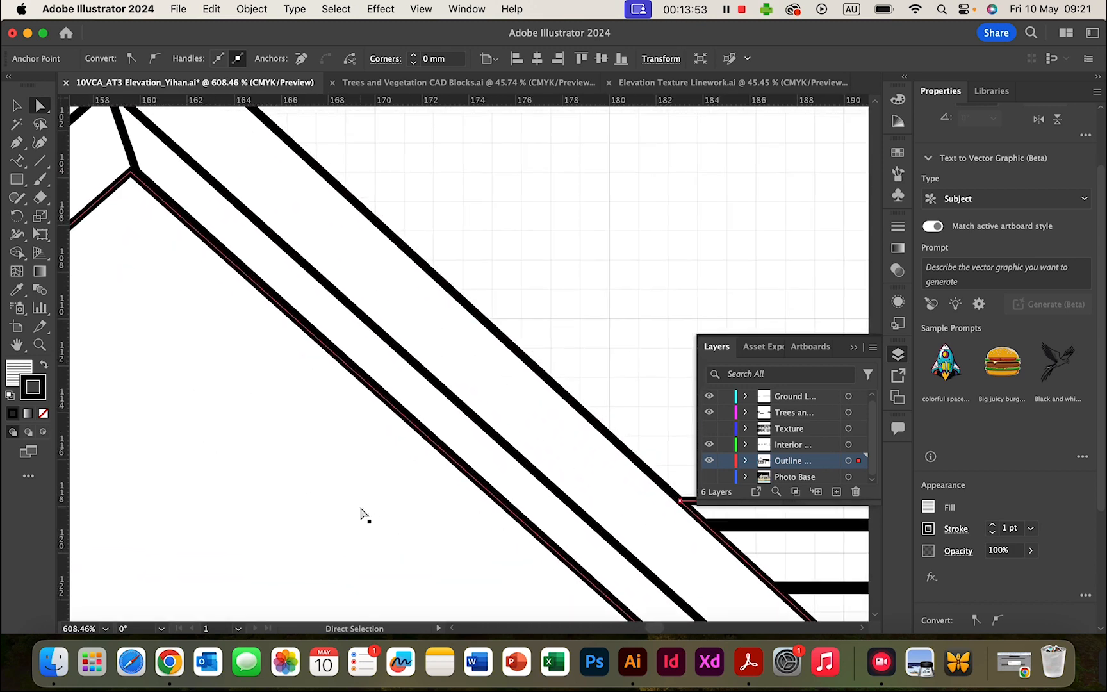
pyautogui.hscroll(-2, 362, 513)
pyautogui.scroll(2, 362, 512)
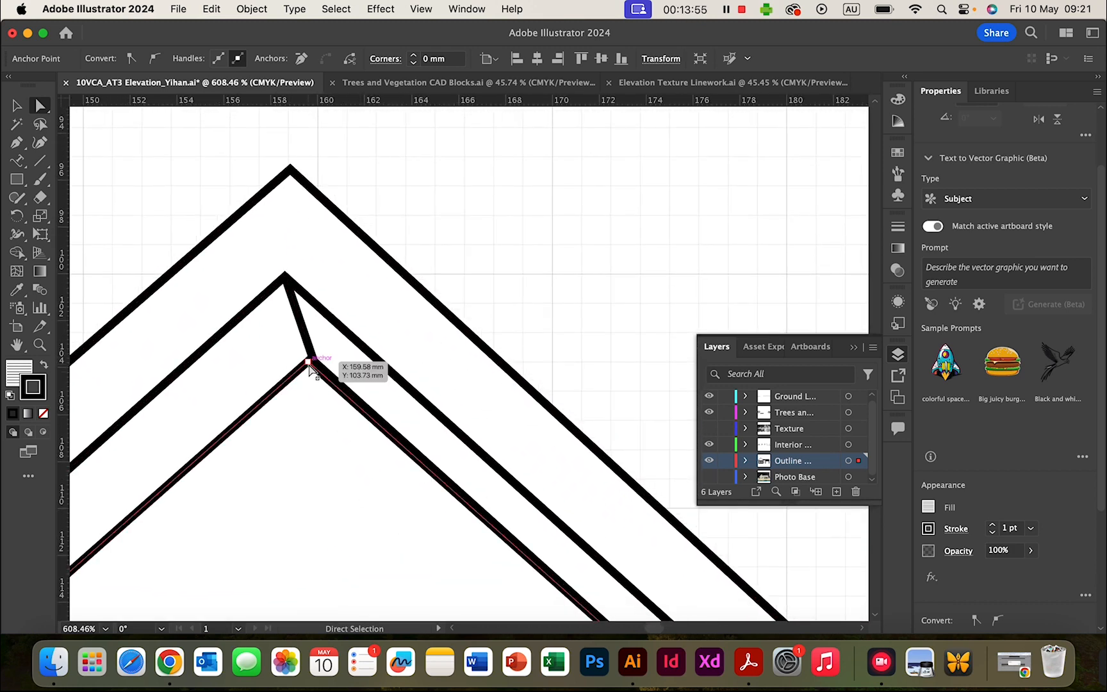
pyautogui.moveTo(308, 362); pyautogui.dragTo(316, 365)
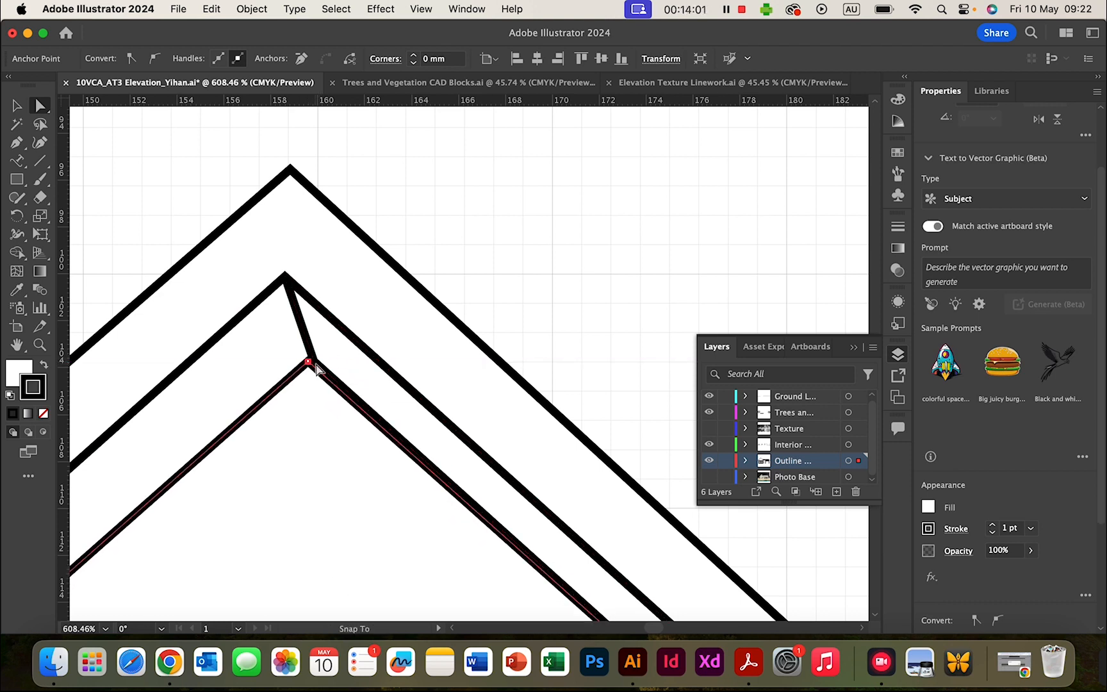
# - Drag the upper roof line's corner anchor to meet the roof peak
pyautogui.click(318, 366)
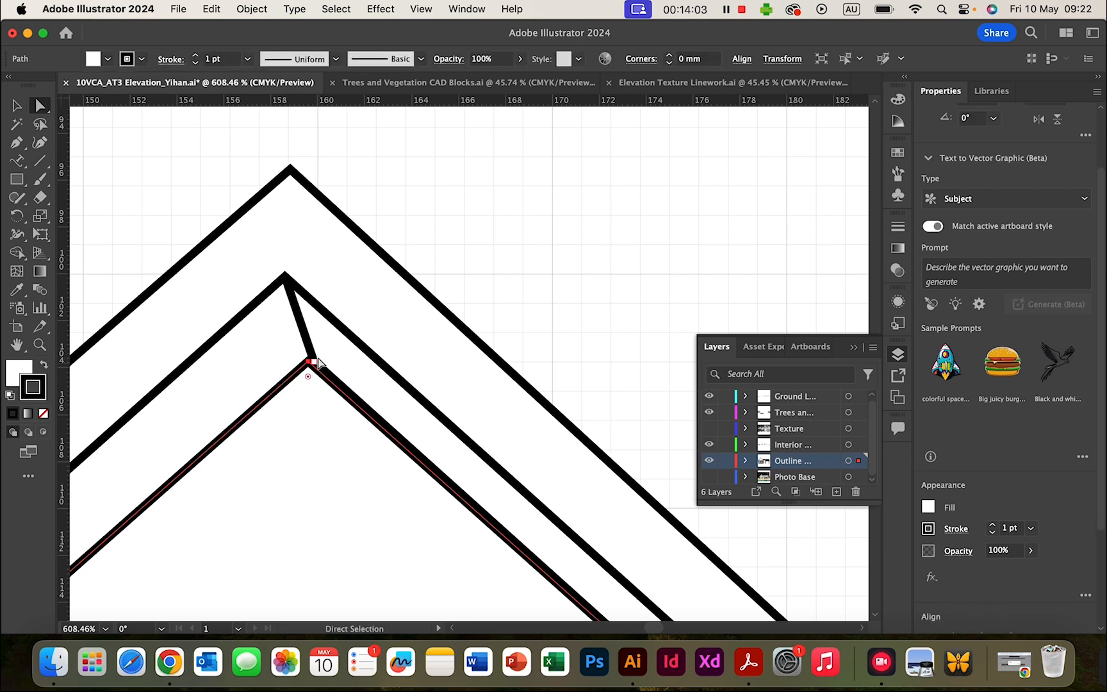
pyautogui.click(314, 362)
pyautogui.moveTo(315, 362); pyautogui.dragTo(304, 365)
pyautogui.click(494, 247)
# - Nudge the roof line's left eave corner point onto the wall corner
pyautogui.scroll(-5, 494, 248)
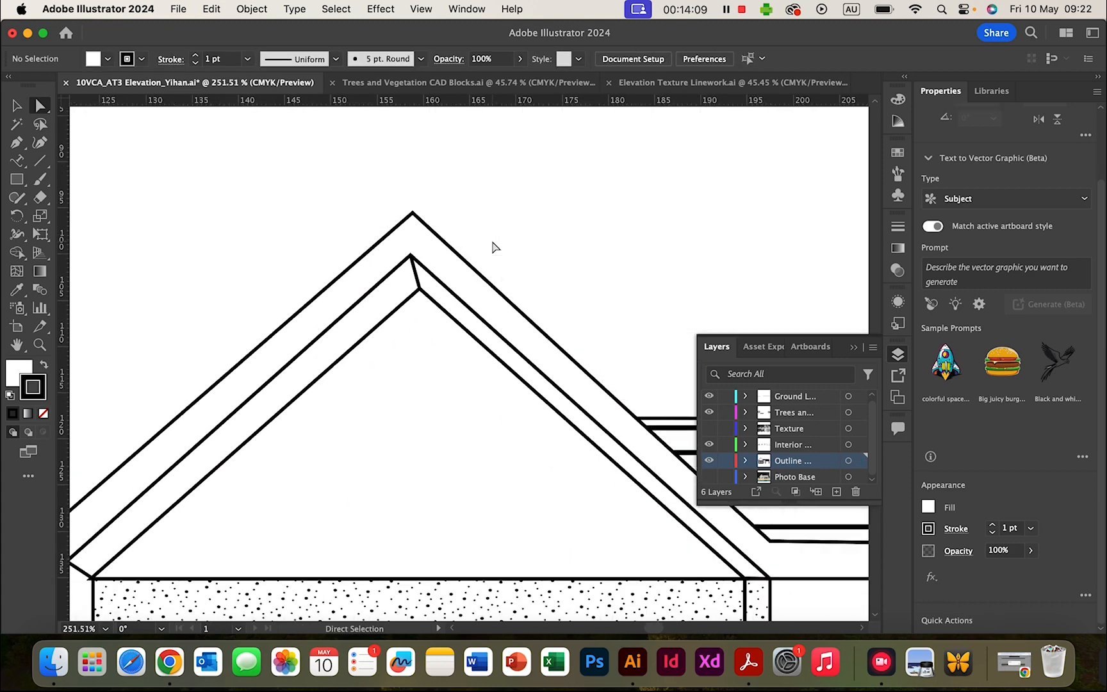
pyautogui.scroll(-3, 494, 248)
pyautogui.hscroll(3, 519, 353)
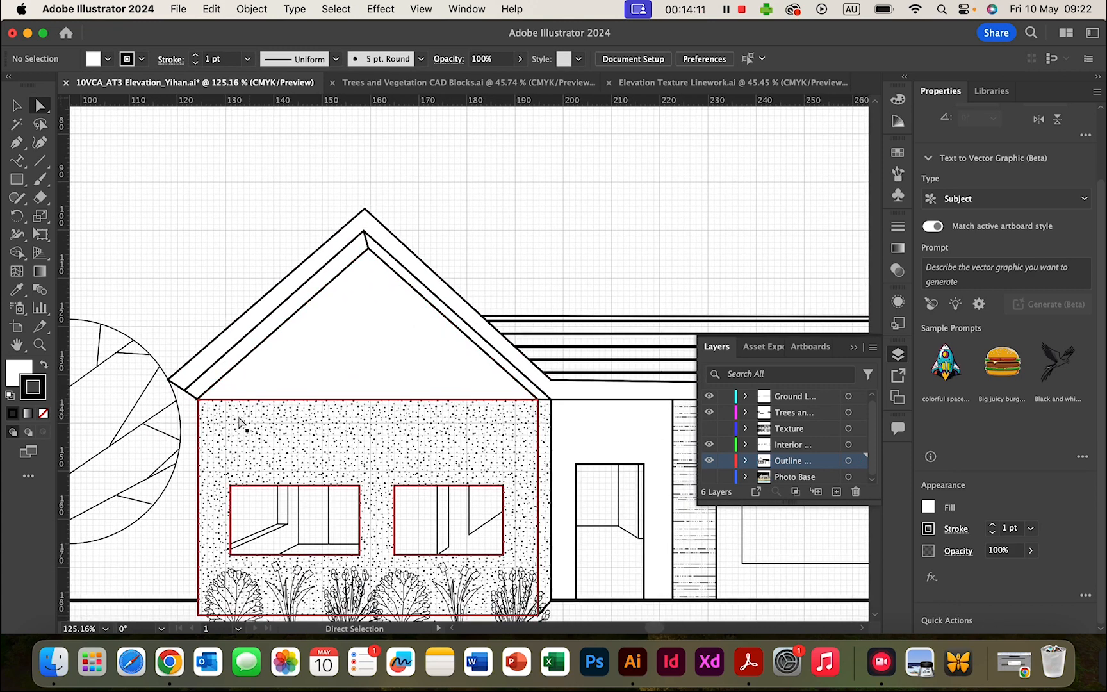
pyautogui.hscroll(-5, 299, 435)
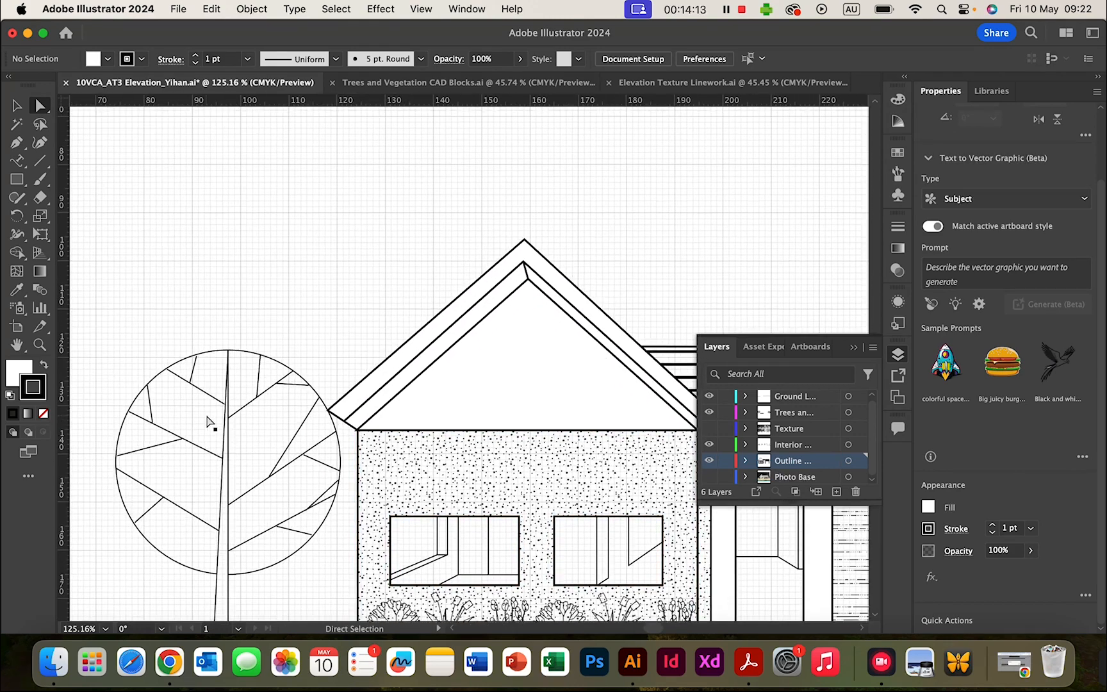
pyautogui.scroll(5, 281, 433)
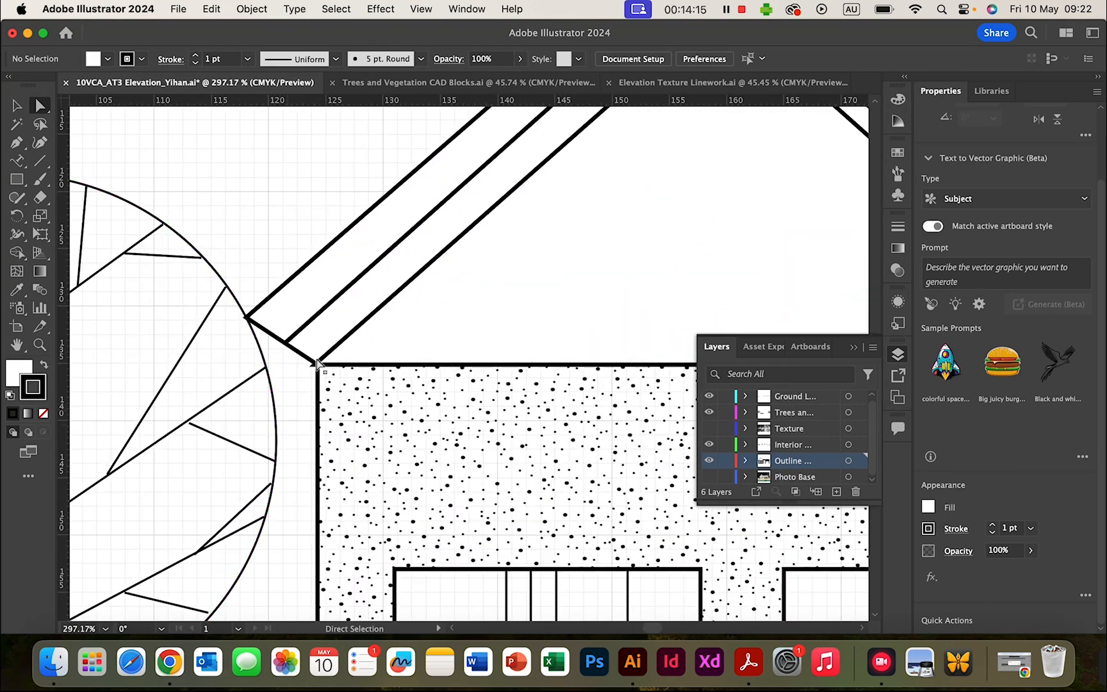
pyautogui.scroll(3, 344, 344)
pyautogui.hscroll(-2, 344, 345)
pyautogui.scroll(-5, 344, 344)
pyautogui.hscroll(-2, 344, 344)
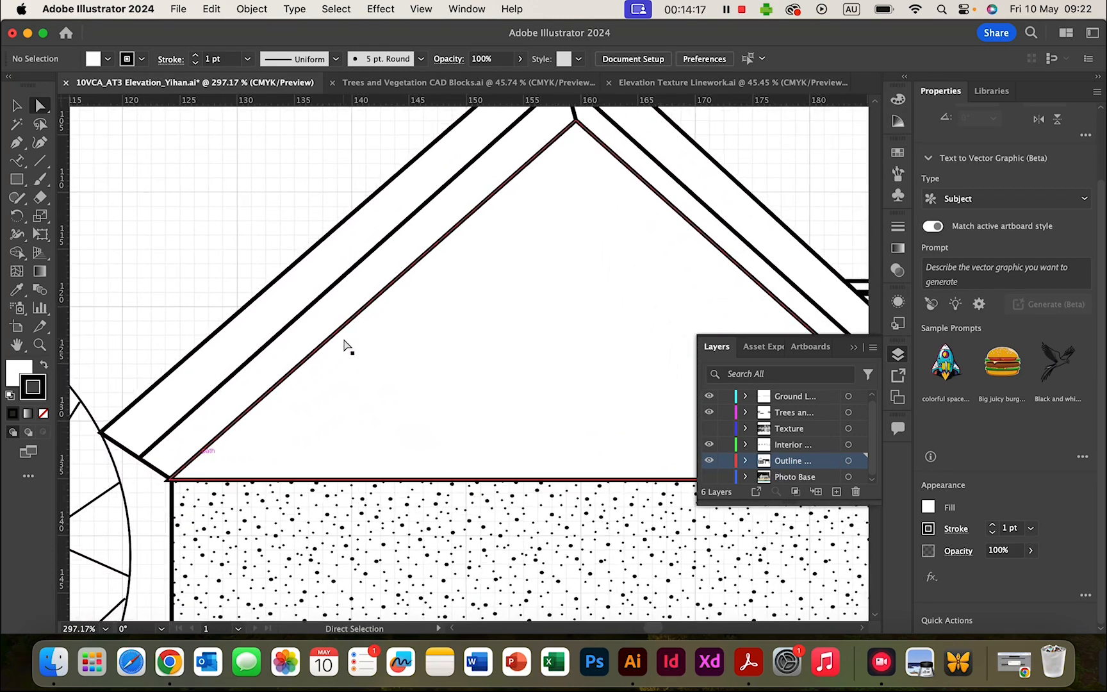
pyautogui.scroll(-5, 344, 344)
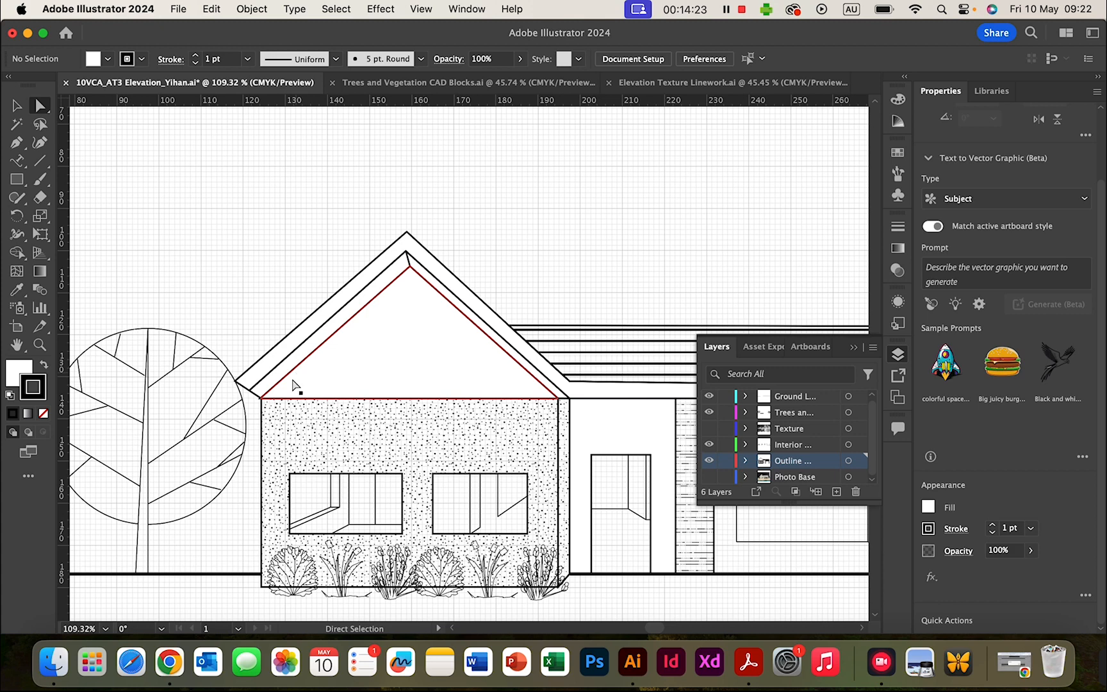
pyautogui.scroll(4, 251, 388)
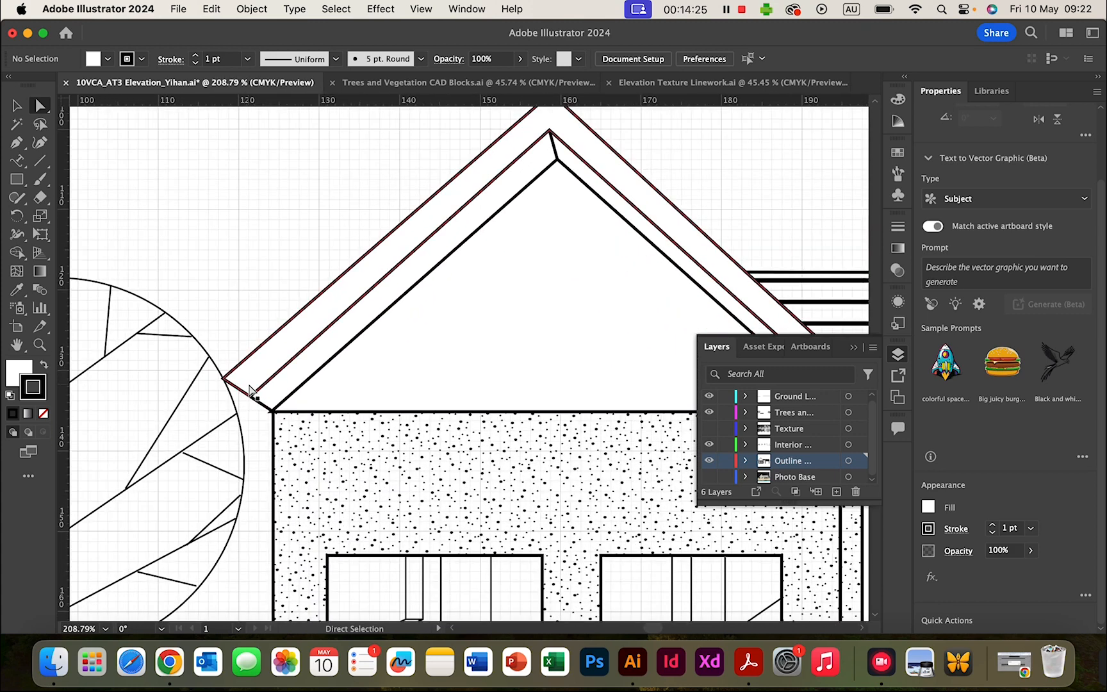
pyautogui.scroll(3, 251, 389)
pyautogui.click(252, 404)
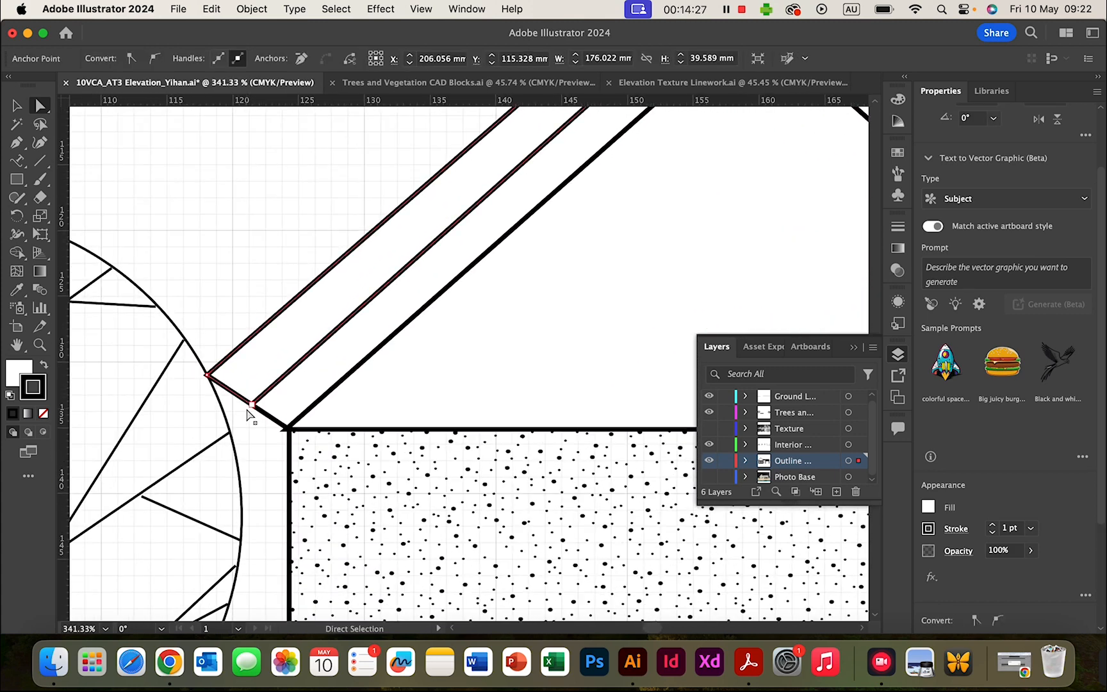
pyautogui.moveTo(252, 406)
pyautogui.mouseDown()
pyautogui.moveTo(237, 430)
pyautogui.moveTo(252, 405)
pyautogui.mouseUp()
# - Snap the gable triangle's lower-left corner onto the wall's top corner
pyautogui.click(287, 430)
pyautogui.click(286, 430)
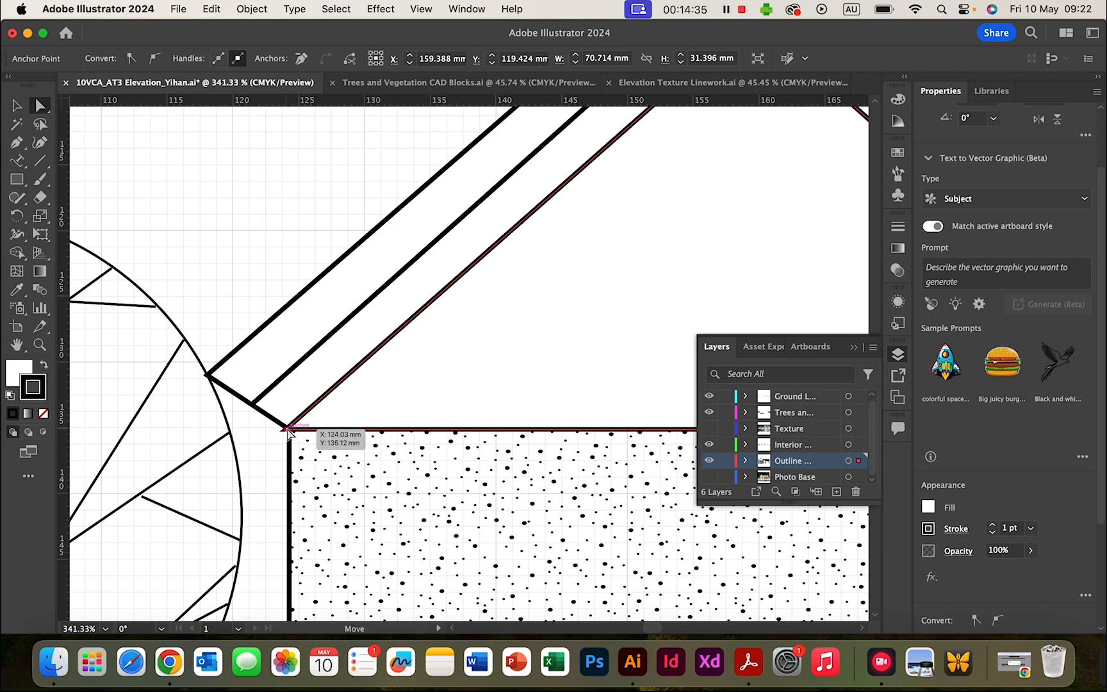
pyautogui.scroll(4, 292, 426)
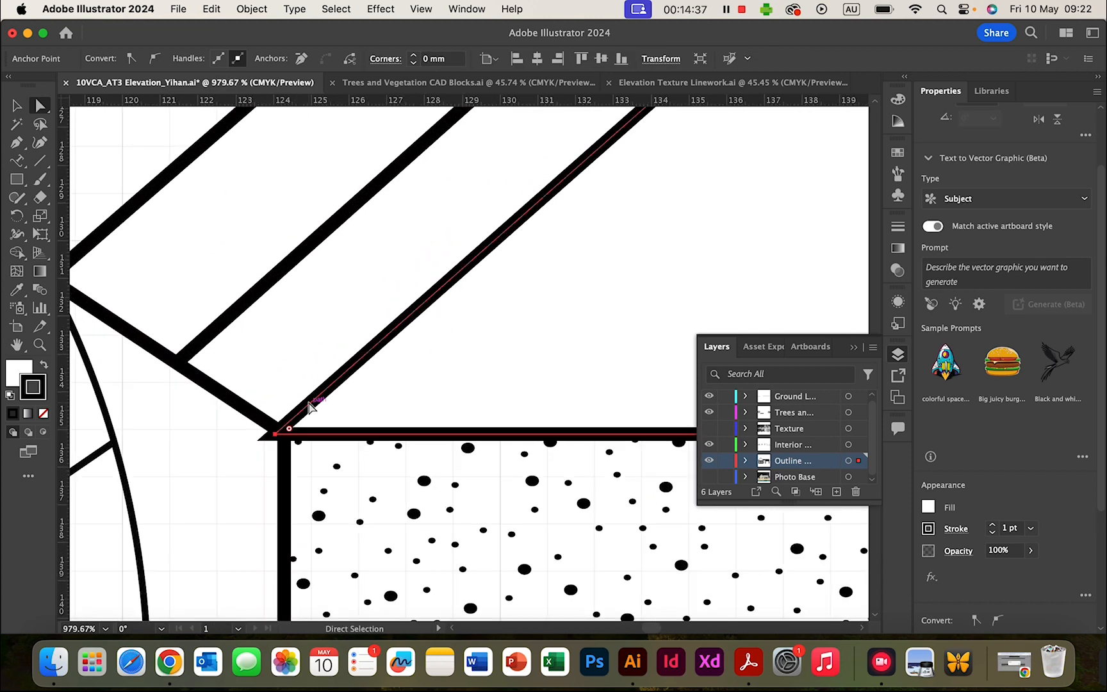
pyautogui.scroll(3, 309, 408)
pyautogui.moveTo(254, 460); pyautogui.dragTo(269, 457)
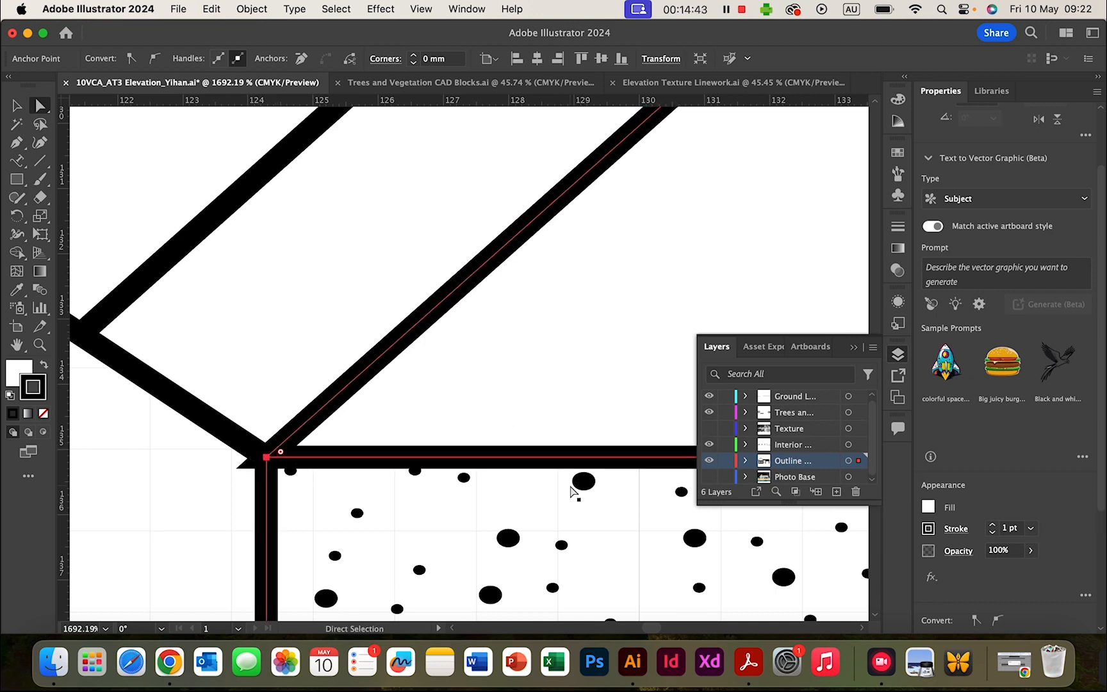
pyautogui.scroll(-5, 1033, 466)
# - Review the selected line's stroke options, leaving them unchanged
pyautogui.click(955, 355)
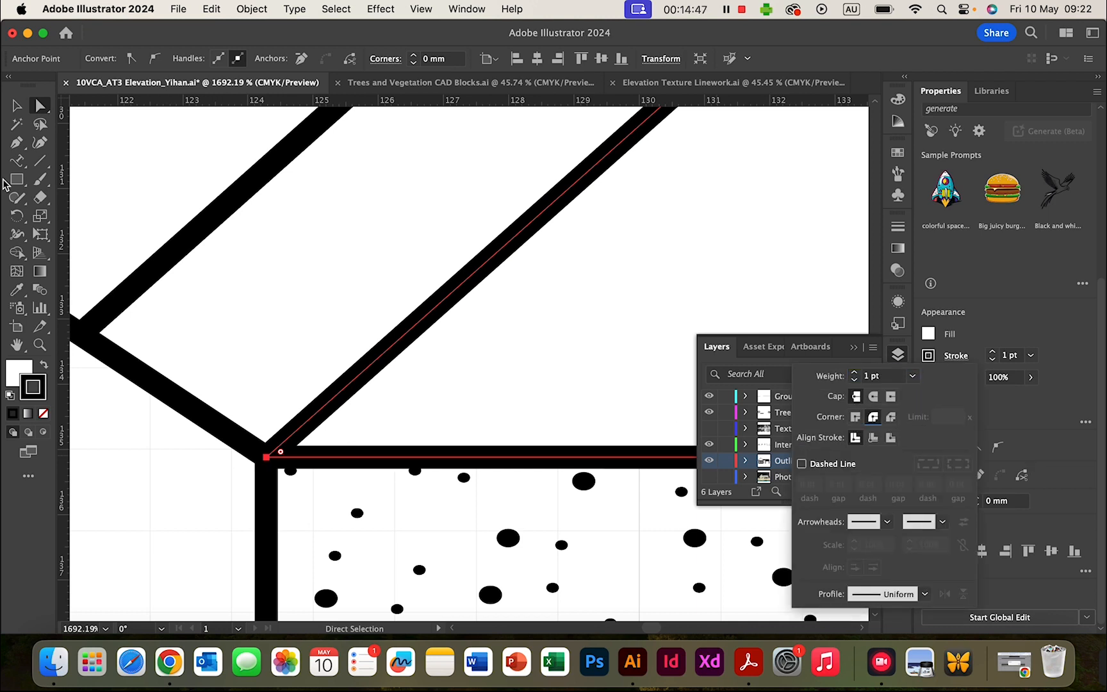
pyautogui.click(18, 105)
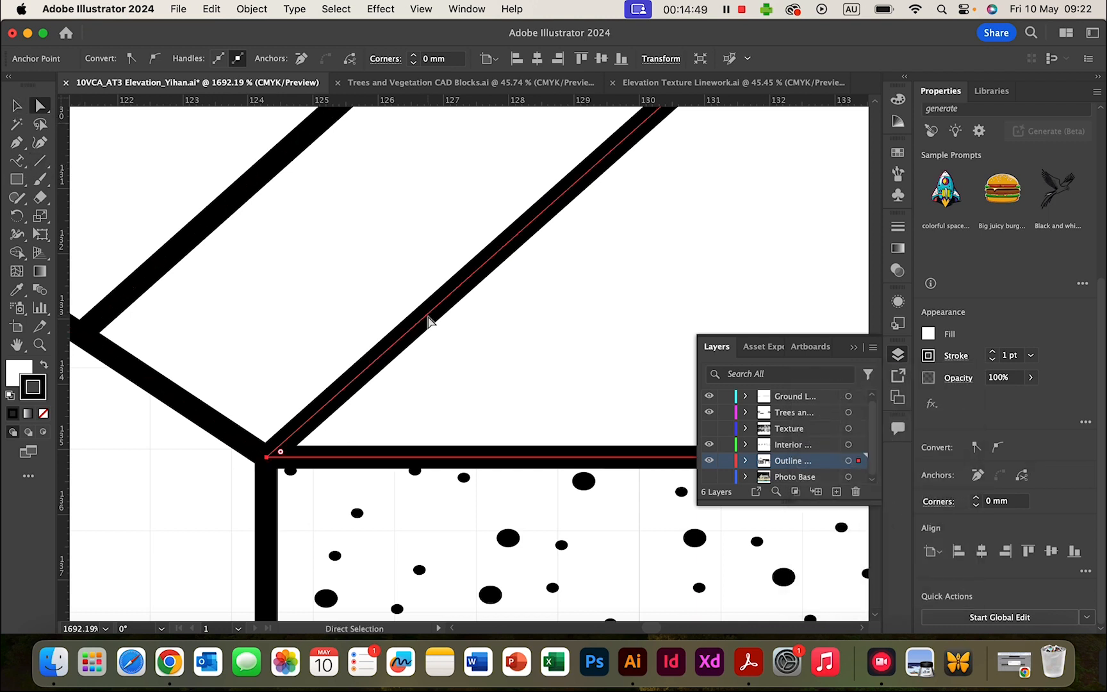
pyautogui.scroll(-2, 317, 393)
pyautogui.scroll(-10, 318, 393)
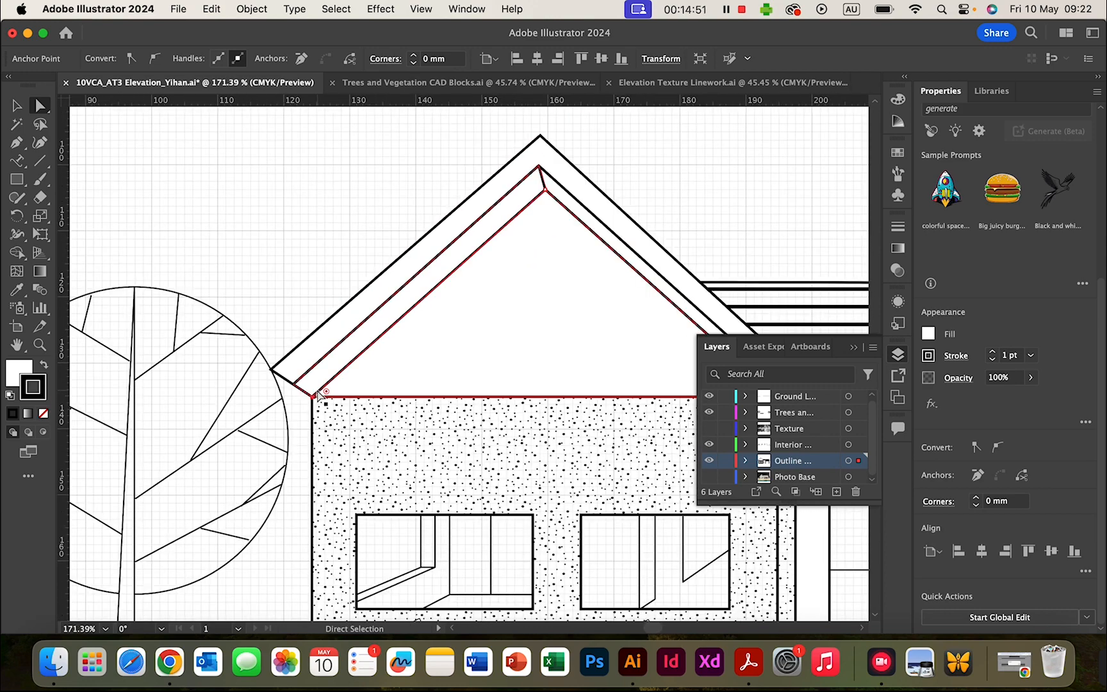
pyautogui.scroll(2, 318, 393)
pyautogui.hscroll(3, 319, 392)
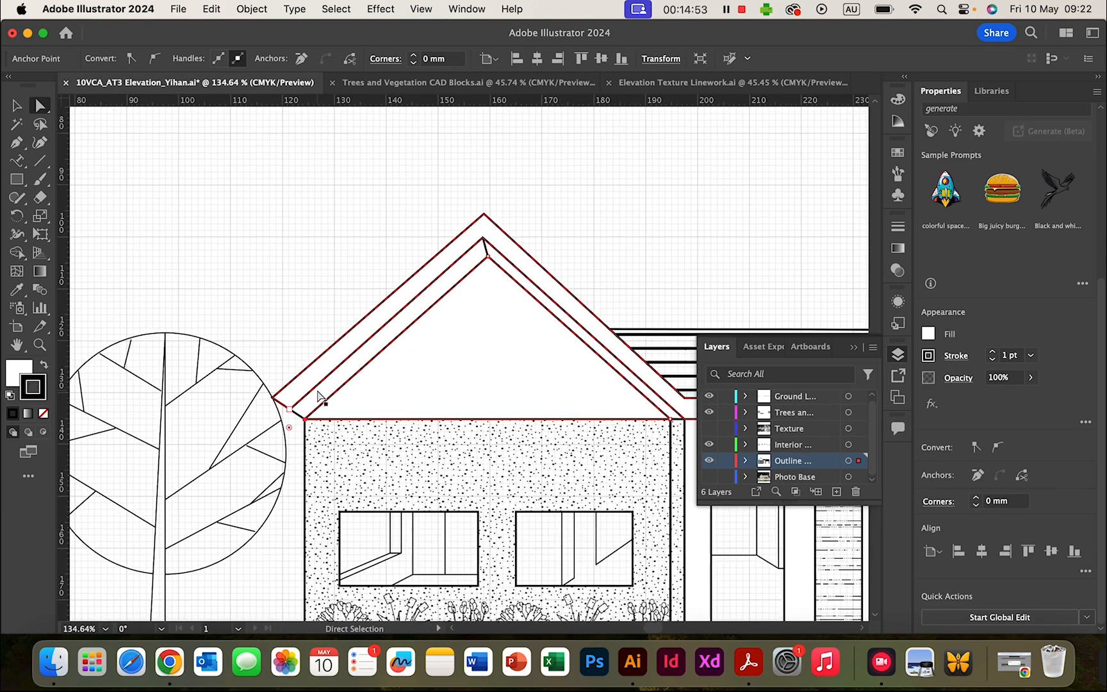
# - Pull the outer roof line's left eave anchor slightly up and to the right
pyautogui.click(225, 400)
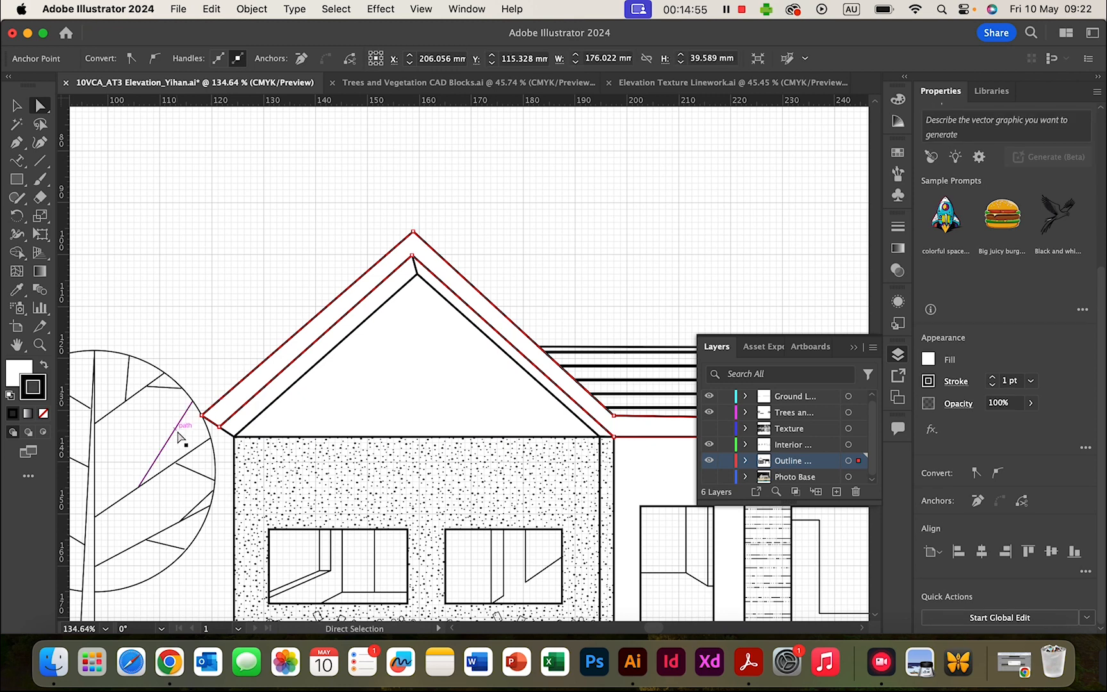
pyautogui.scroll(5, 179, 429)
pyautogui.scroll(1, 181, 440)
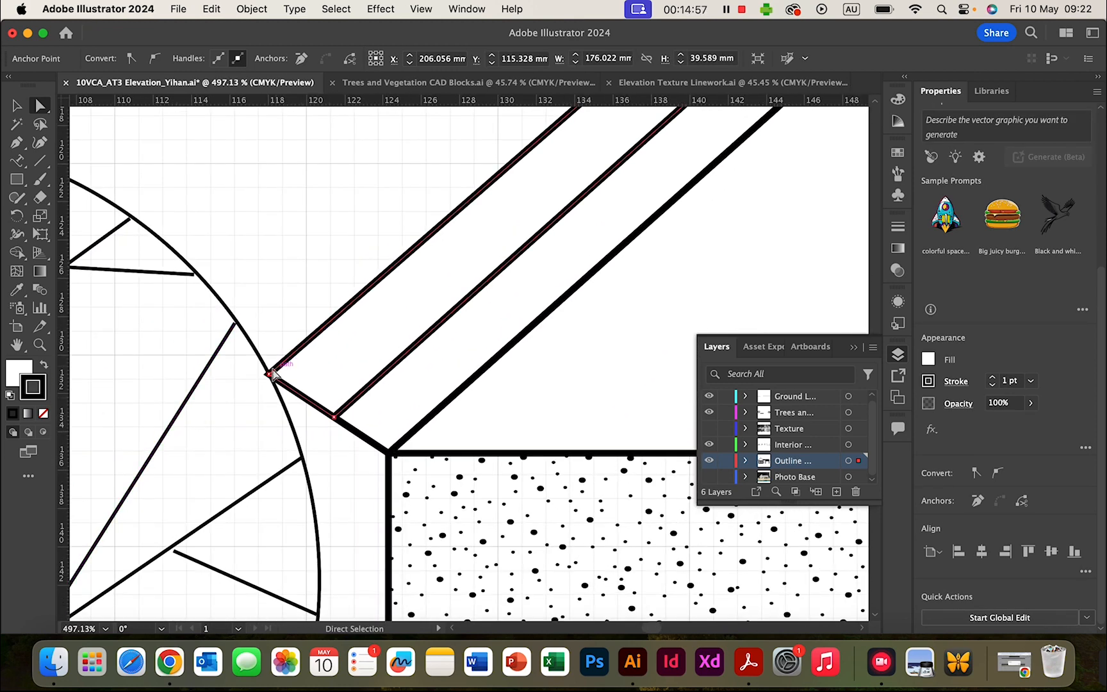
pyautogui.moveTo(271, 374); pyautogui.dragTo(302, 352)
# - Check the inner gable line, then clear all selection with the Selection tool
pyautogui.click(615, 403)
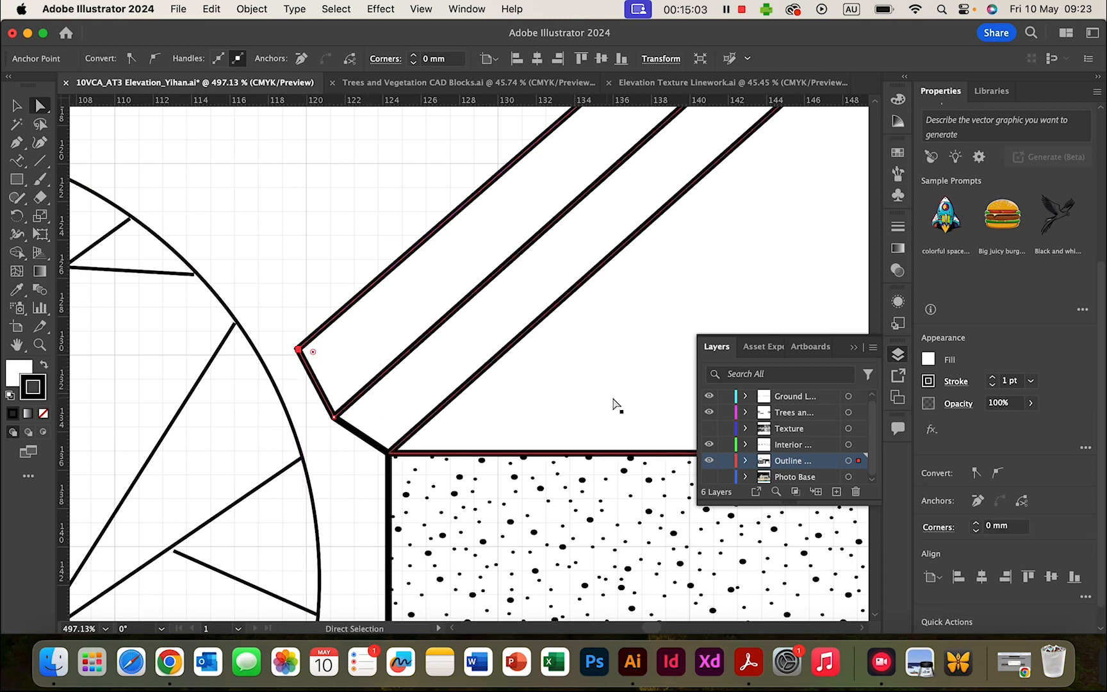
pyautogui.scroll(-5, 607, 408)
pyautogui.scroll(-5, 607, 410)
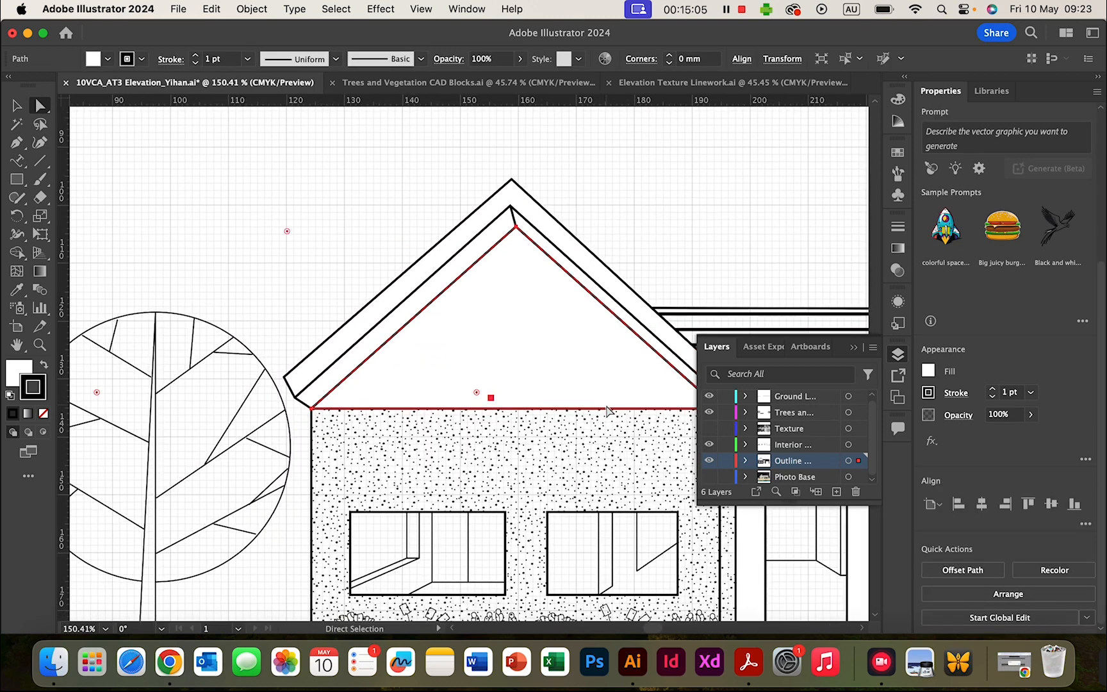
pyautogui.hscroll(5, 666, 421)
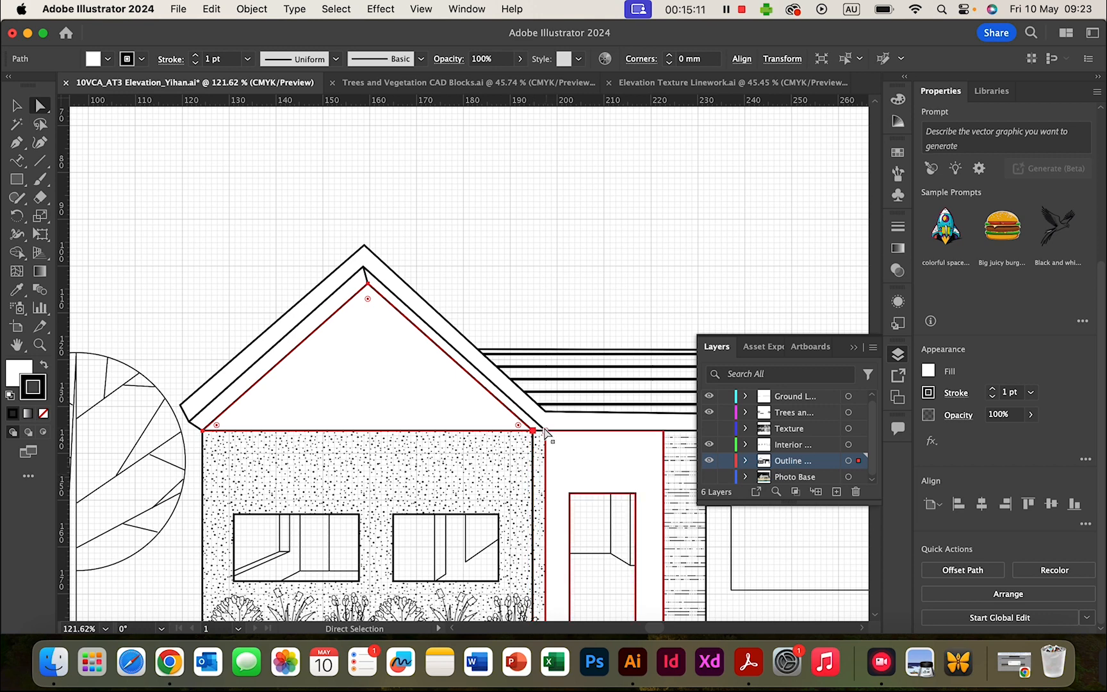
pyautogui.scroll(-5, 518, 494)
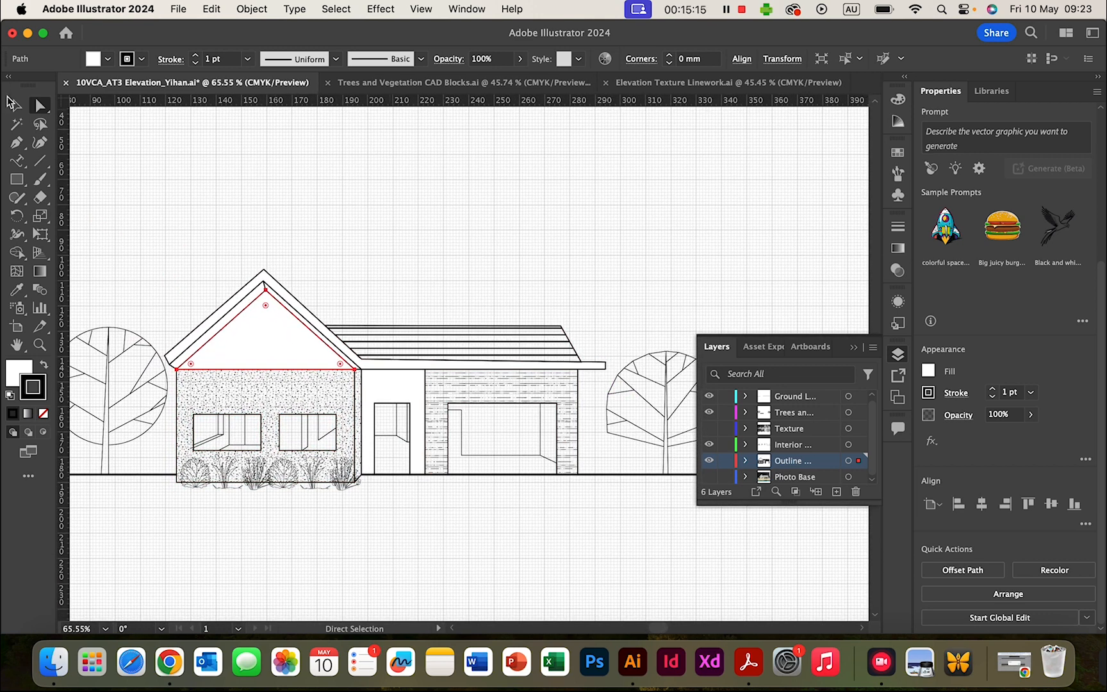
pyautogui.click(11, 102)
pyautogui.click(353, 208)
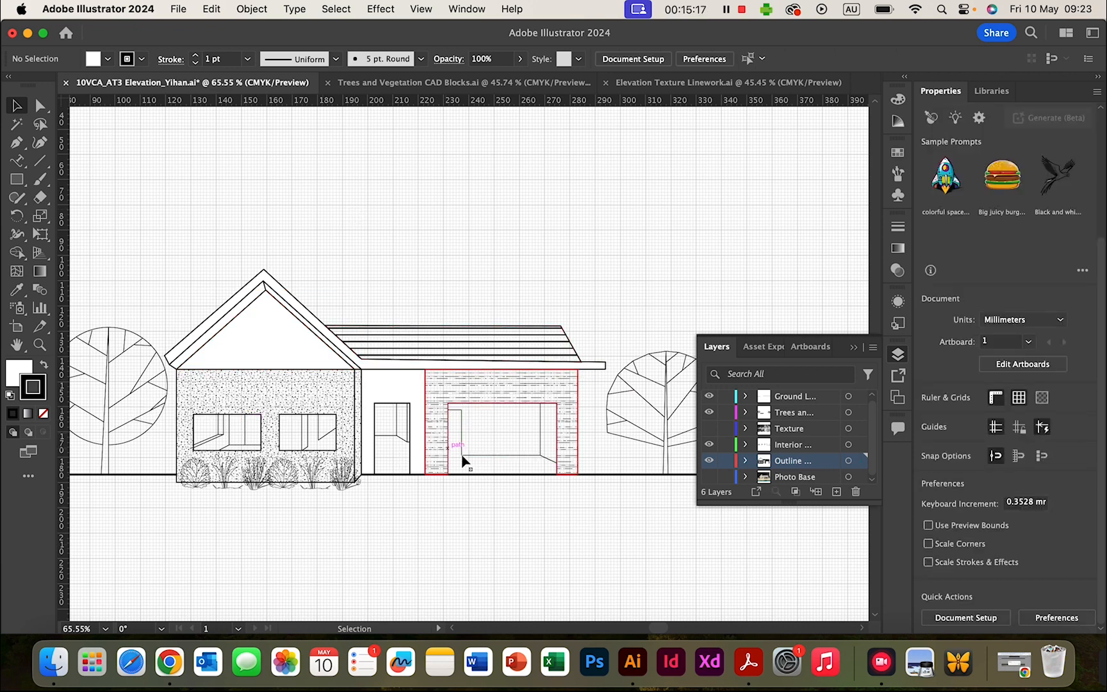
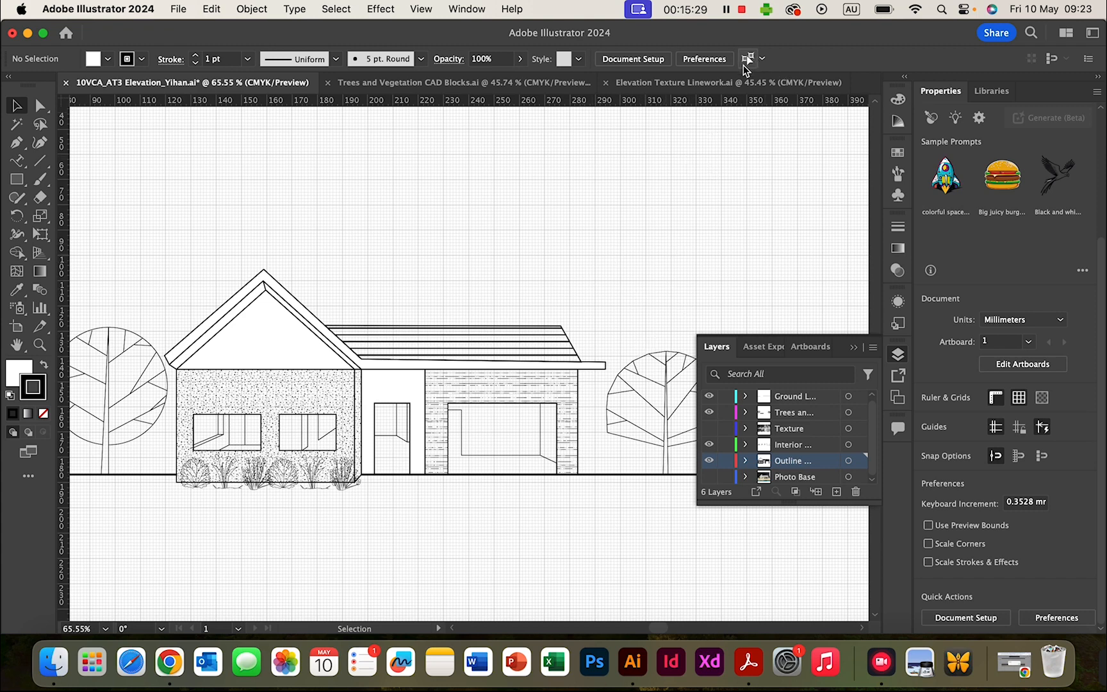
# - Open Title Bar for Elevation.ai from the Open Recent Files list
pyautogui.click(177, 10)
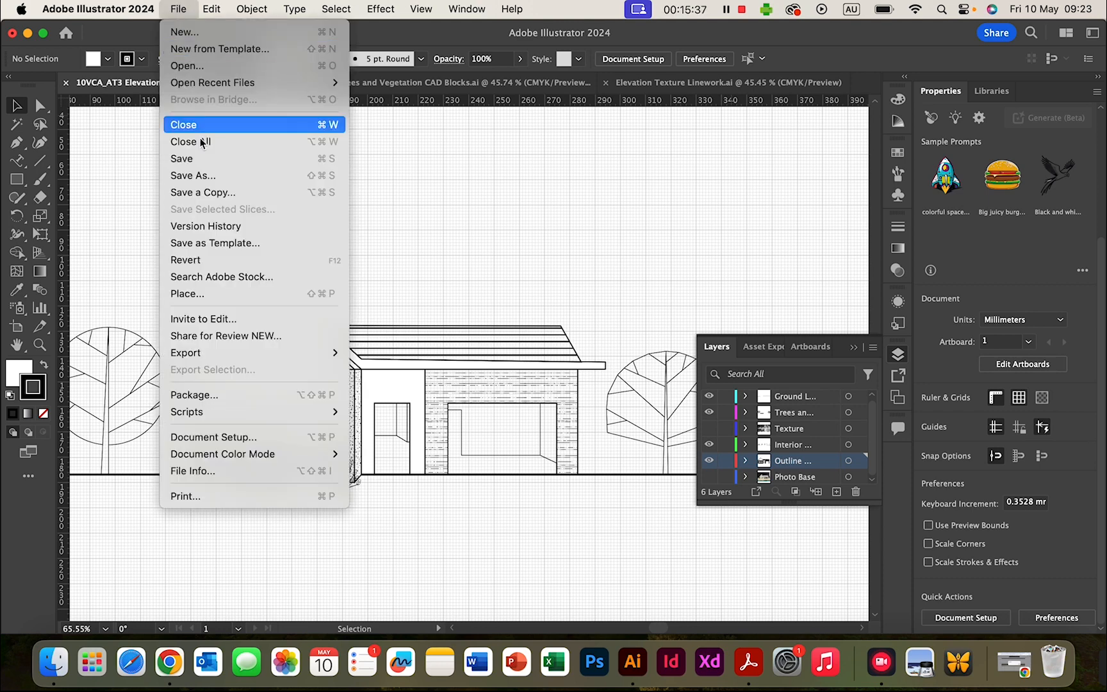
pyautogui.moveTo(273, 89)
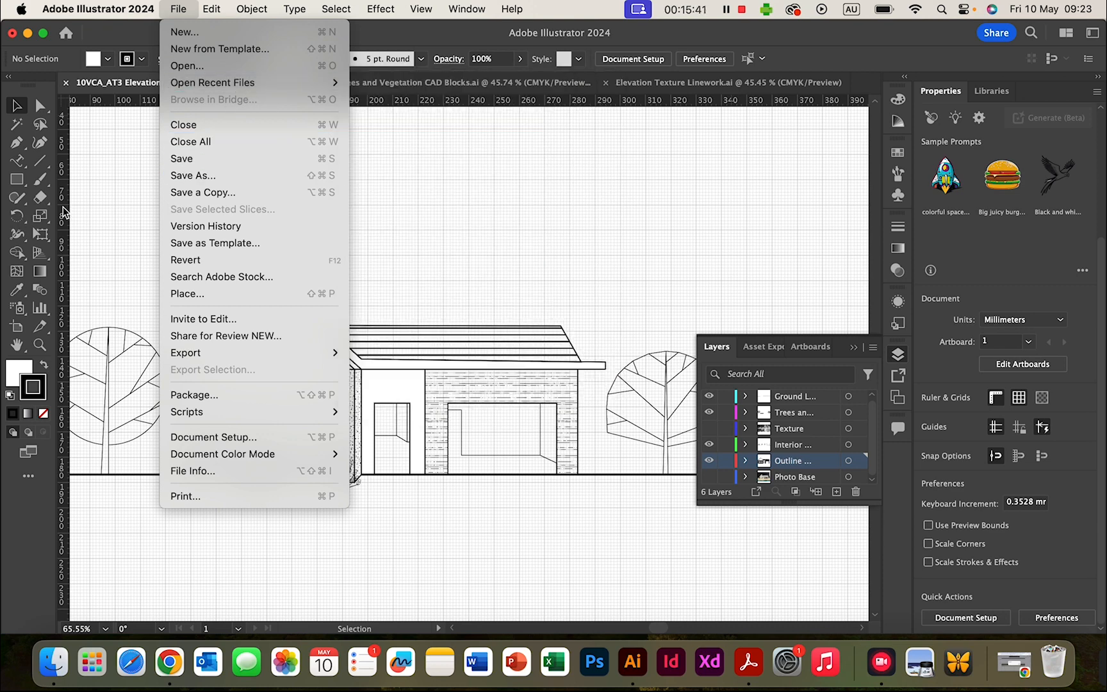
pyautogui.click(126, 182)
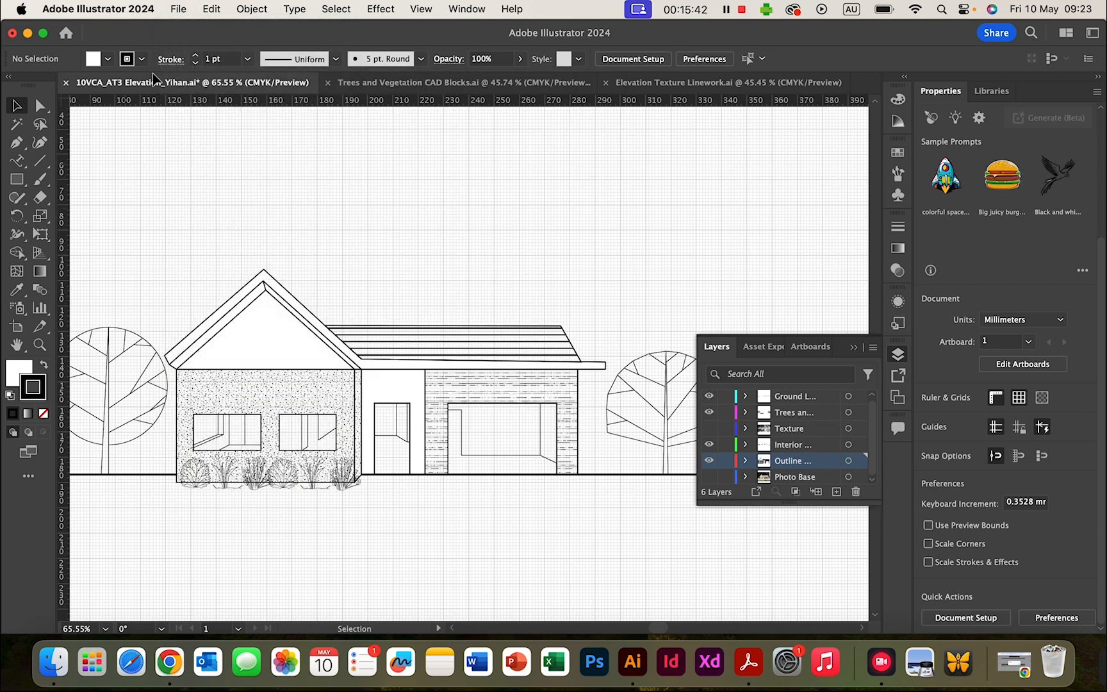
pyautogui.click(179, 10)
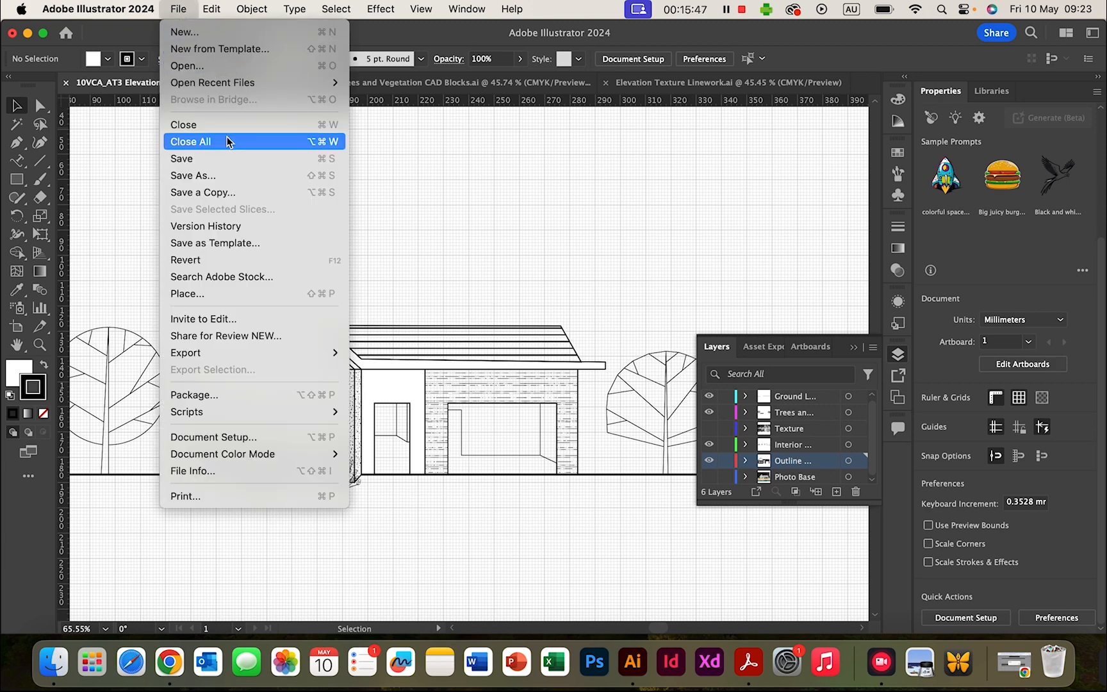
pyautogui.click(204, 66)
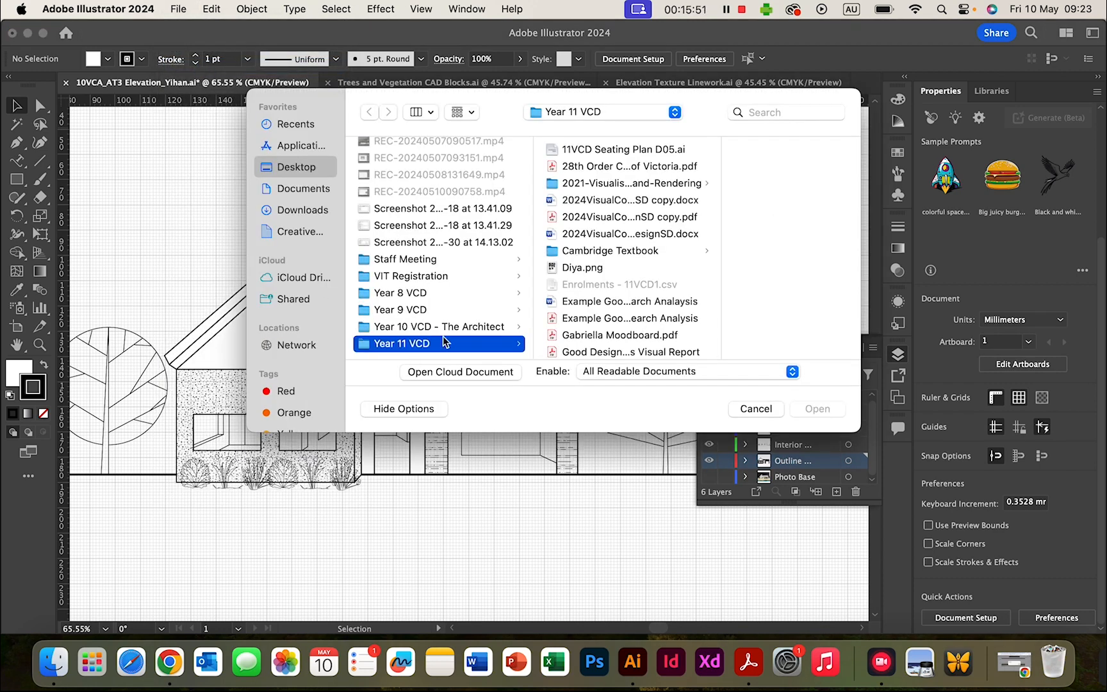
pyautogui.click(756, 411)
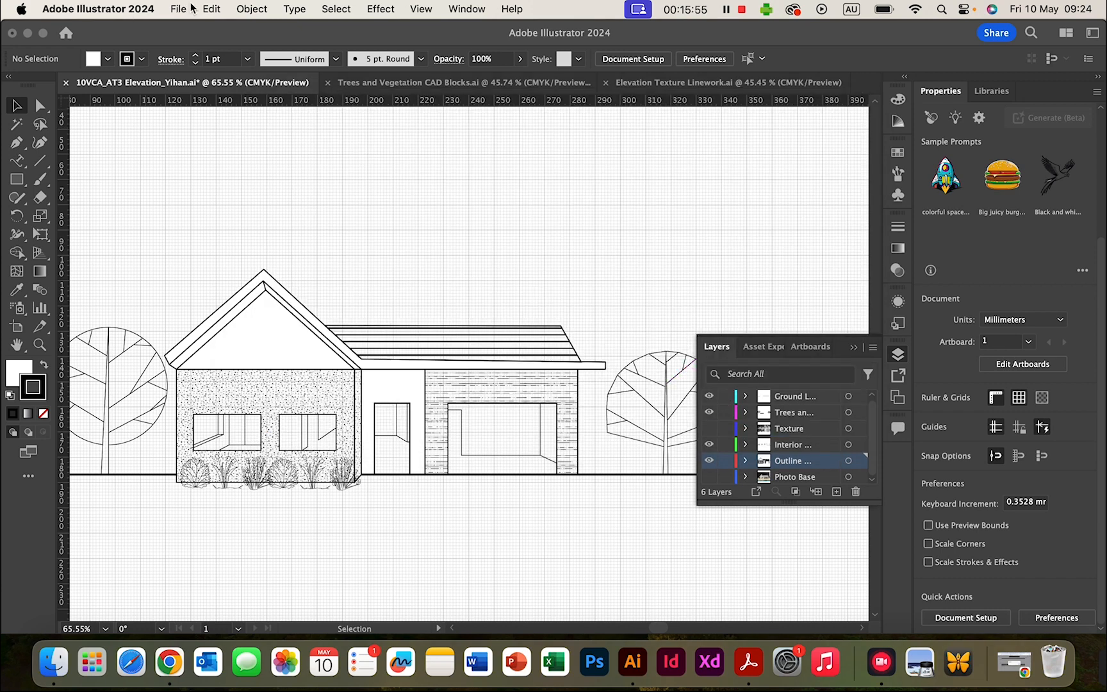
pyautogui.click(191, 7)
pyautogui.moveTo(274, 84)
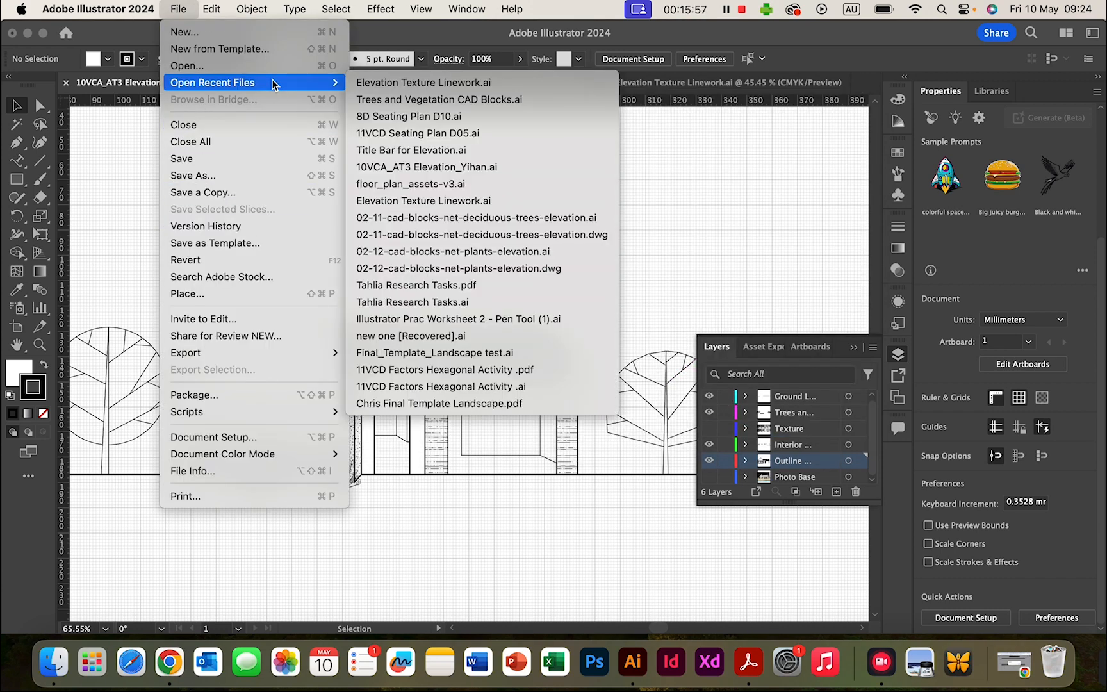
pyautogui.click(456, 151)
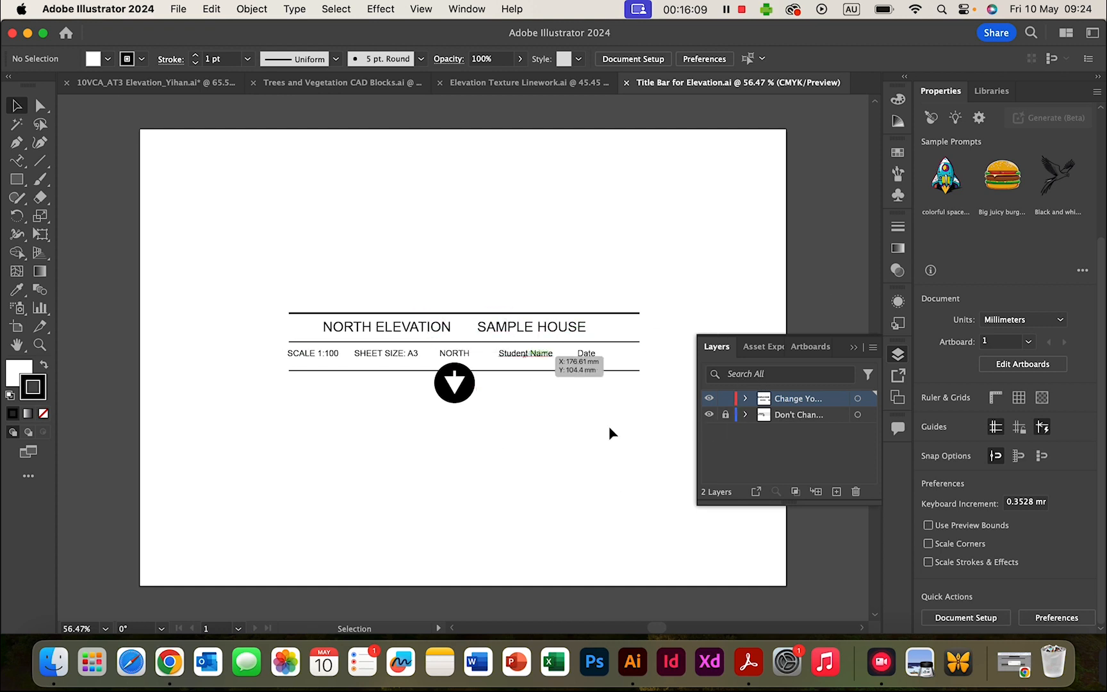
# - Hide the locked title bar layer and select the word SAMPLE in the title
pyautogui.click(708, 415)
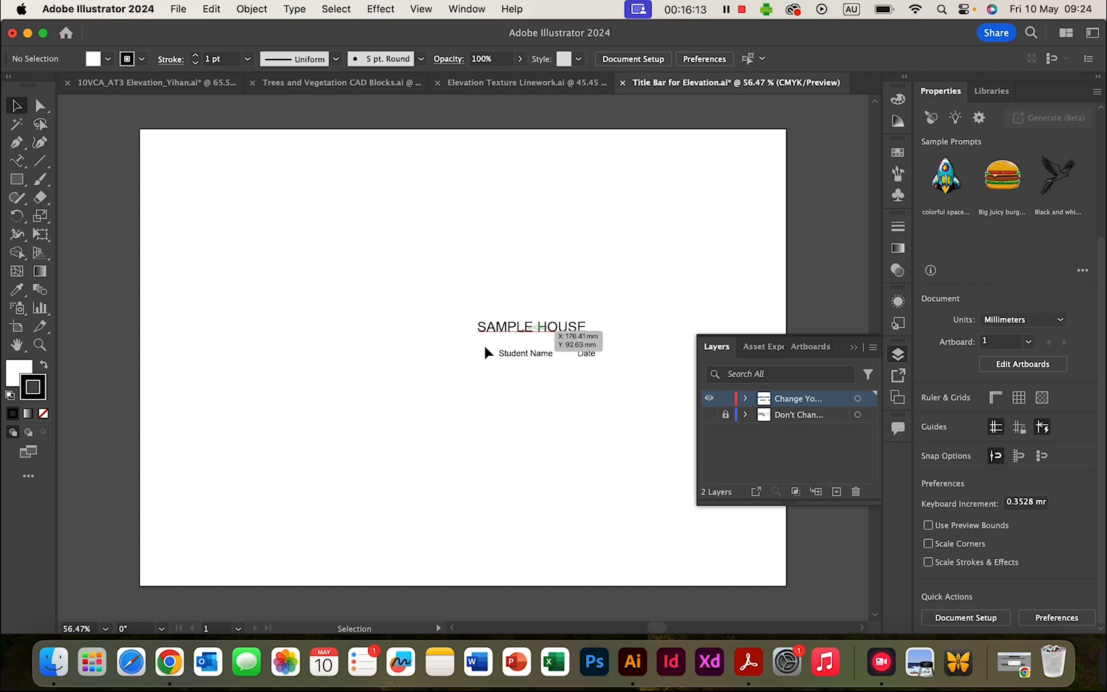
pyautogui.doubleClick(516, 326)
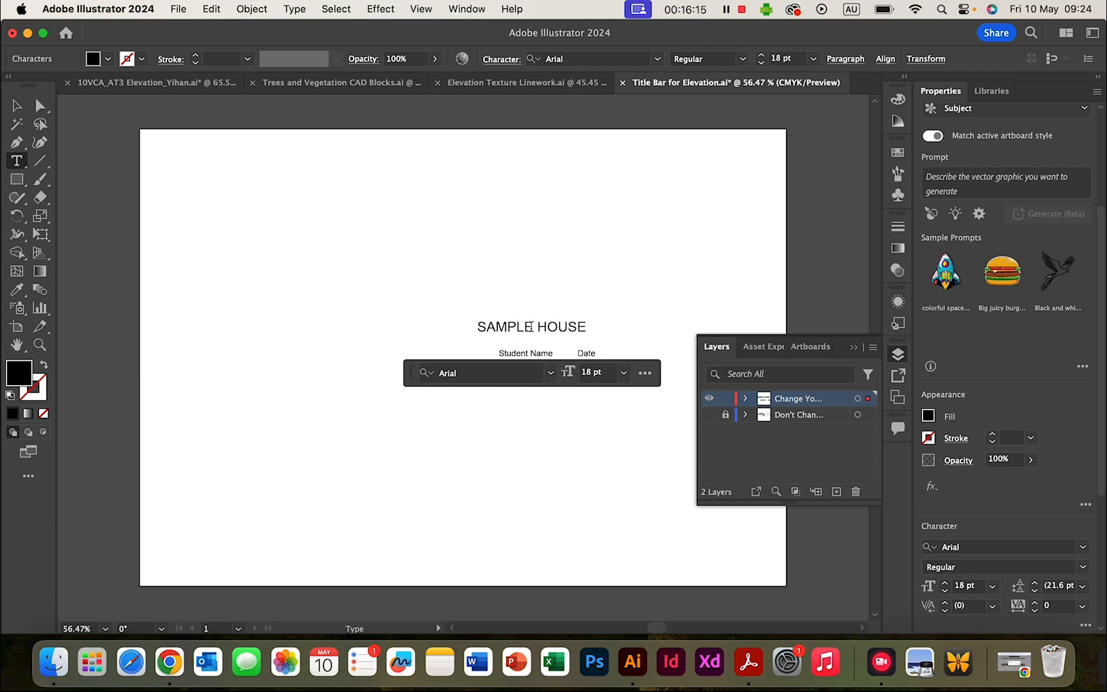
pyautogui.moveTo(527, 326); pyautogui.dragTo(470, 323)
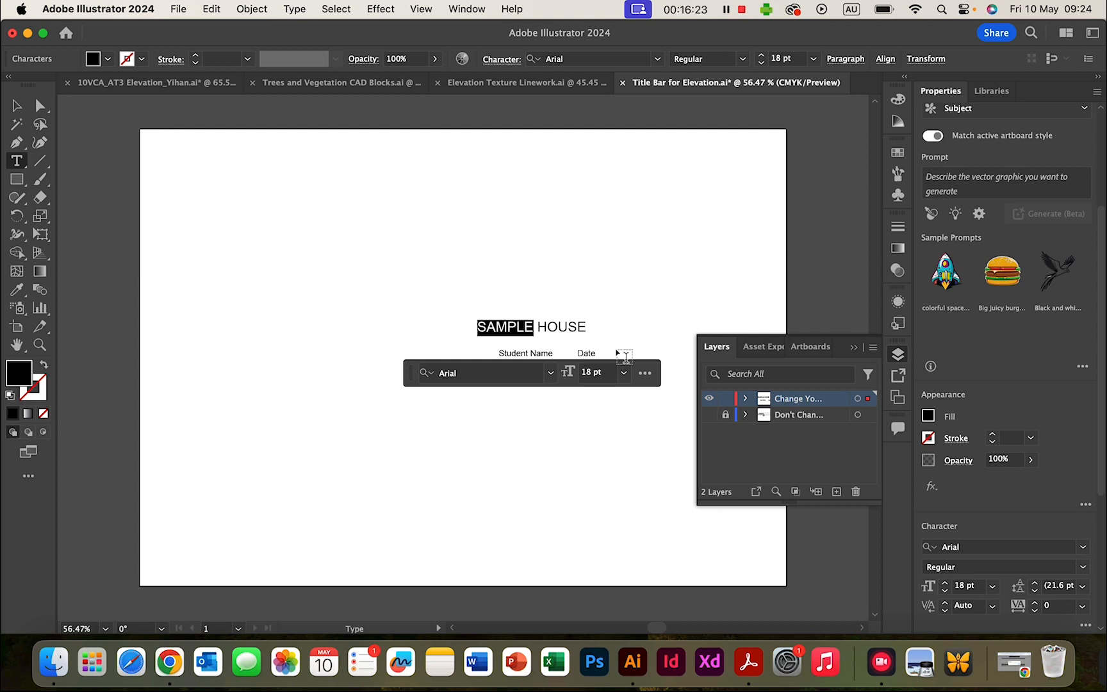
# - Test-type a different house name, then restore the title to SAMPLE
pyautogui.write('Coe')
pyautogui.press('BackSpace')
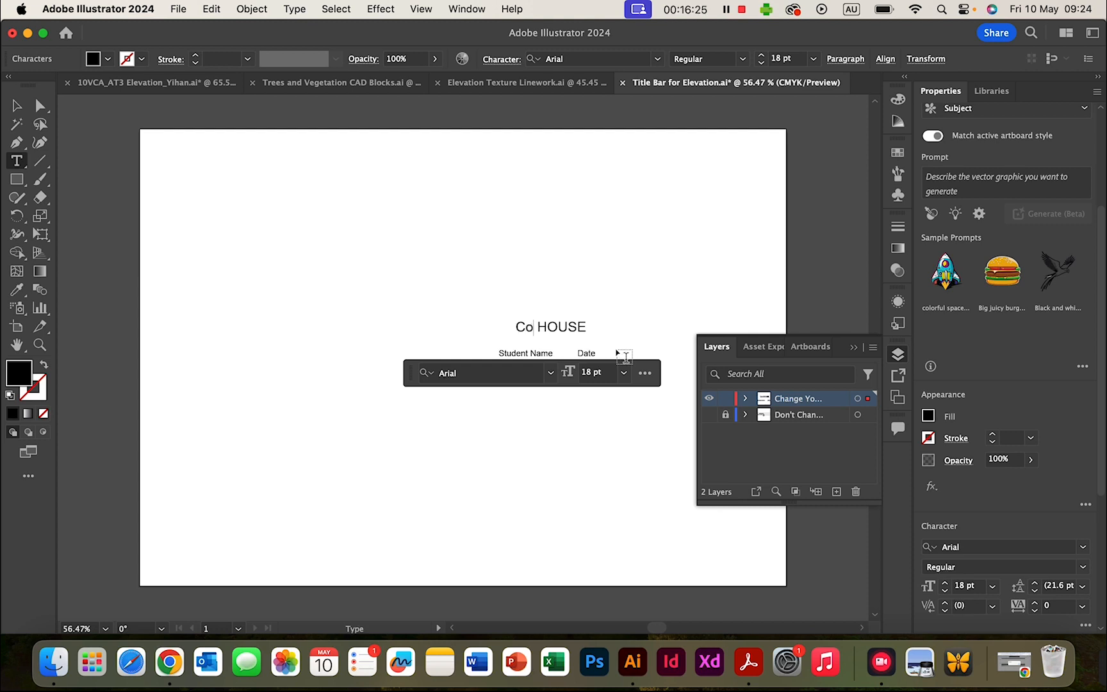
pyautogui.press('BackSpace')
pyautogui.write("OEN'S")
pyautogui.press('BackSpace')
pyautogui.press('BackSpace')
pyautogui.press('BackSpace')
pyautogui.press('BackSpace')
pyautogui.press('BackSpace')
pyautogui.write('SAMPLE')
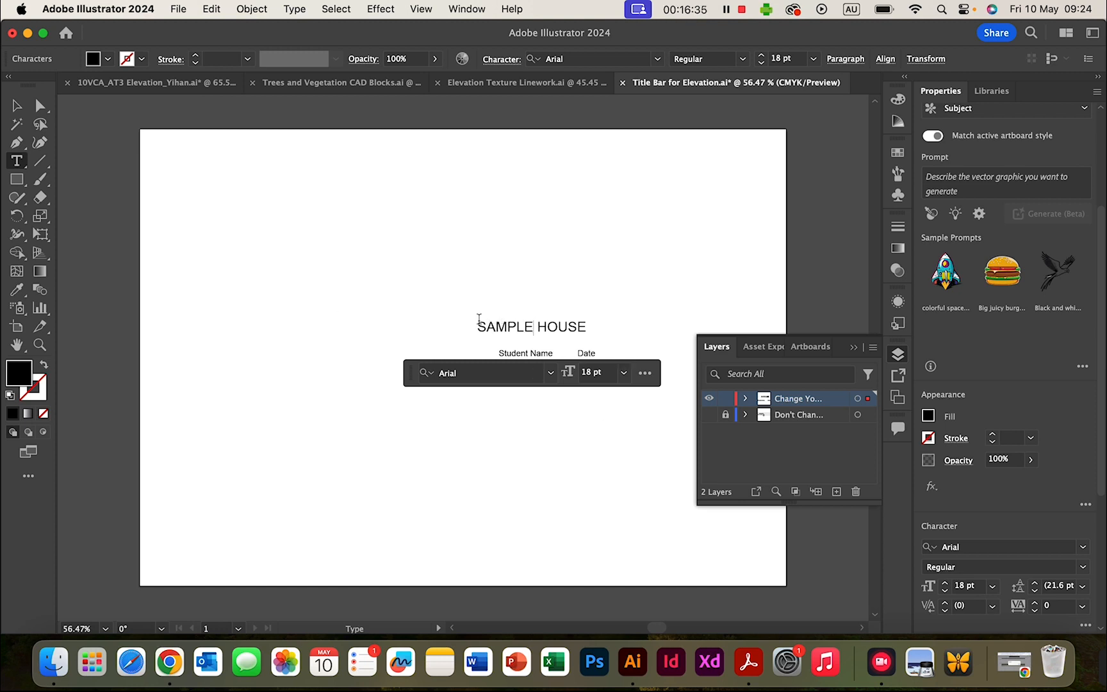
# - Replace the Student Name placeholder with the student's name
pyautogui.click(545, 353)
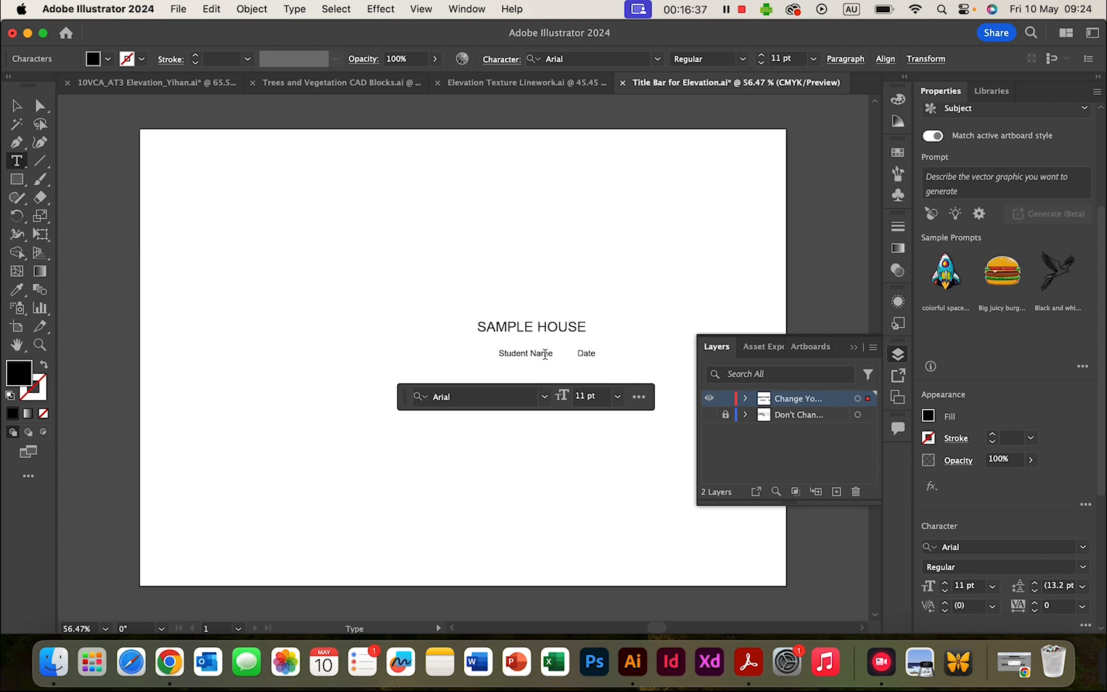
pyautogui.click(551, 354)
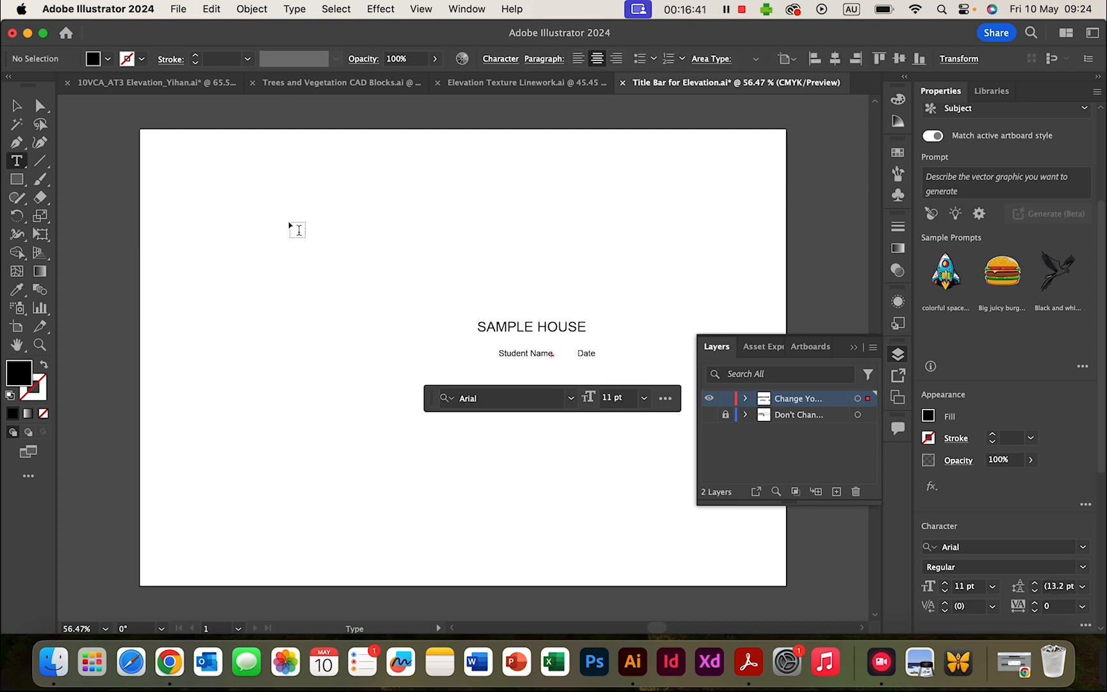
pyautogui.press('Escape')
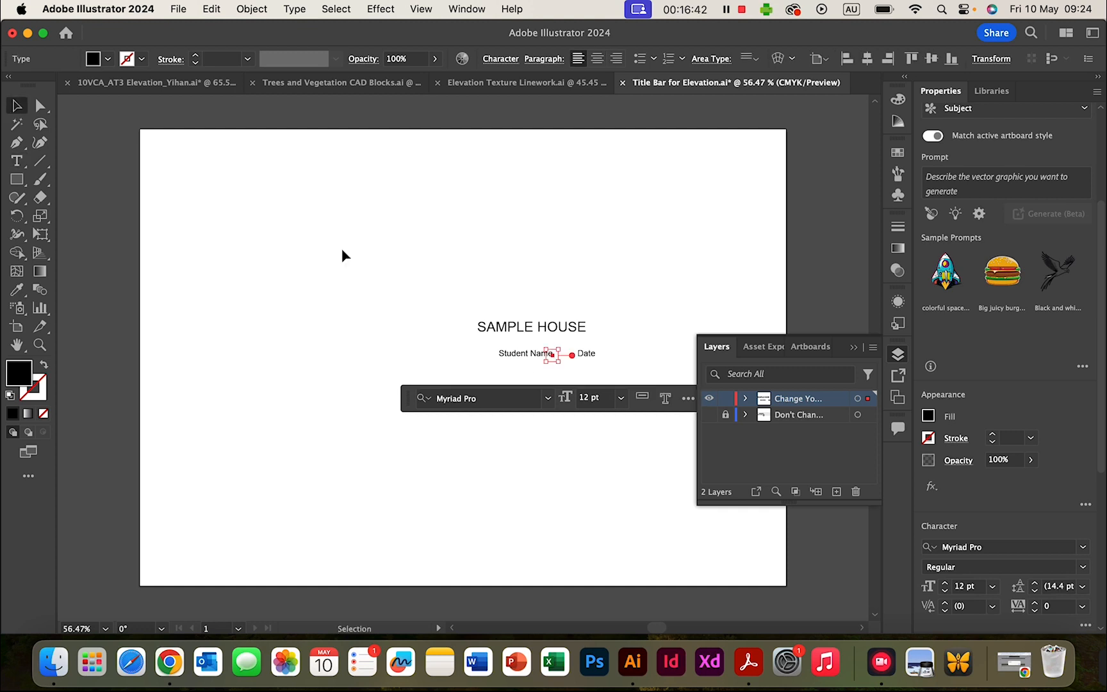
pyautogui.click(556, 354)
pyautogui.click(17, 161)
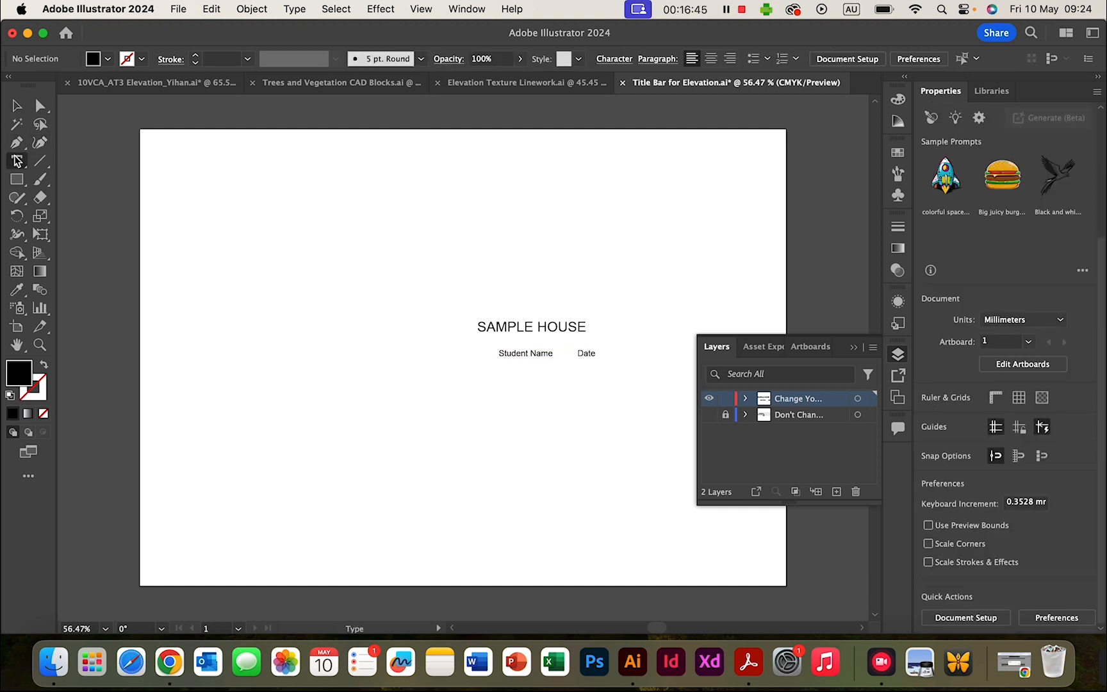
pyautogui.click(516, 352)
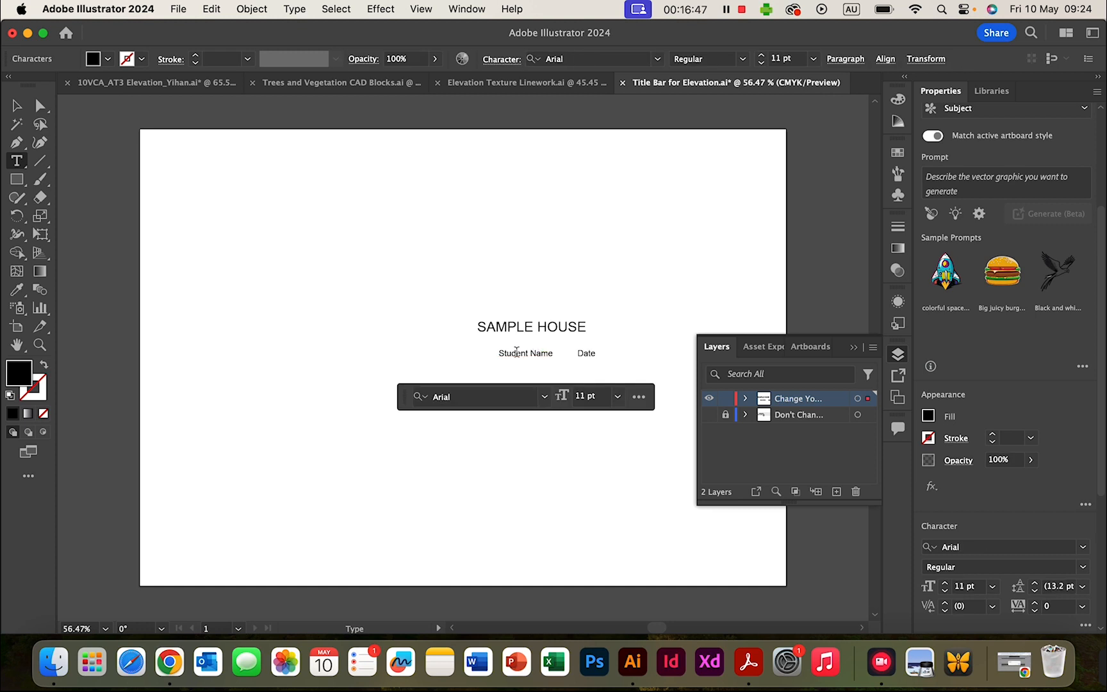
pyautogui.moveTo(500, 353); pyautogui.dragTo(555, 355)
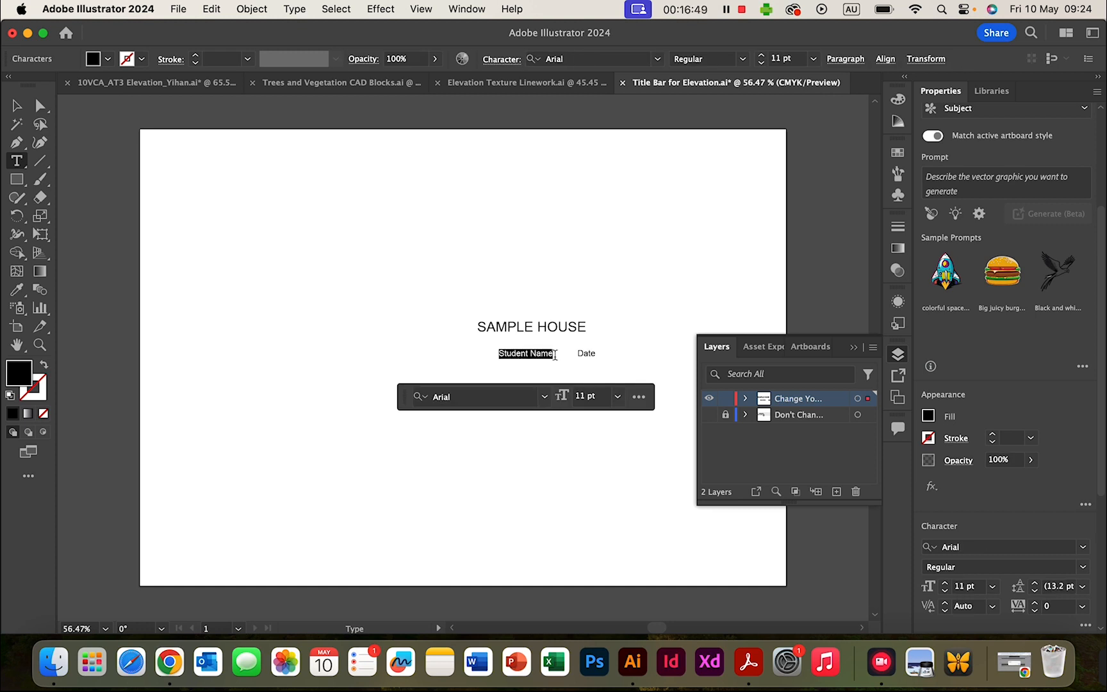
pyautogui.write('Y')
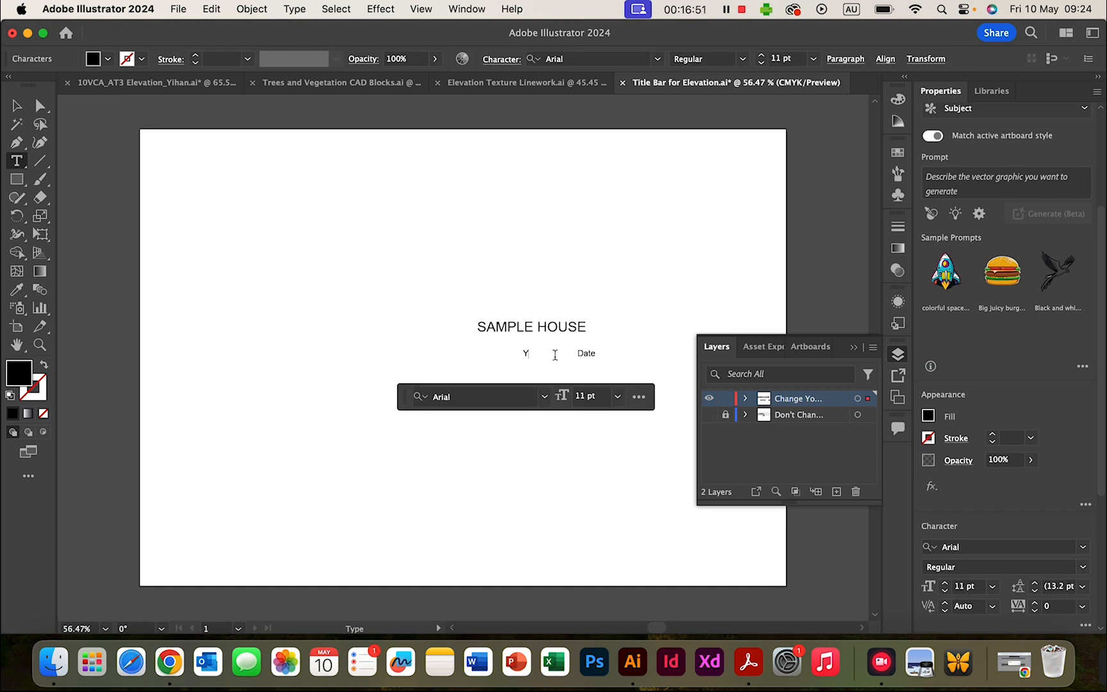
pyautogui.press('BackSpace')
pyautogui.press('BackSpace')
pyautogui.press('BackSpace')
pyautogui.write('MISS WANG')
# - Change the Date placeholder to 10/05/2024 and make the locked layer visible again
pyautogui.click(591, 353)
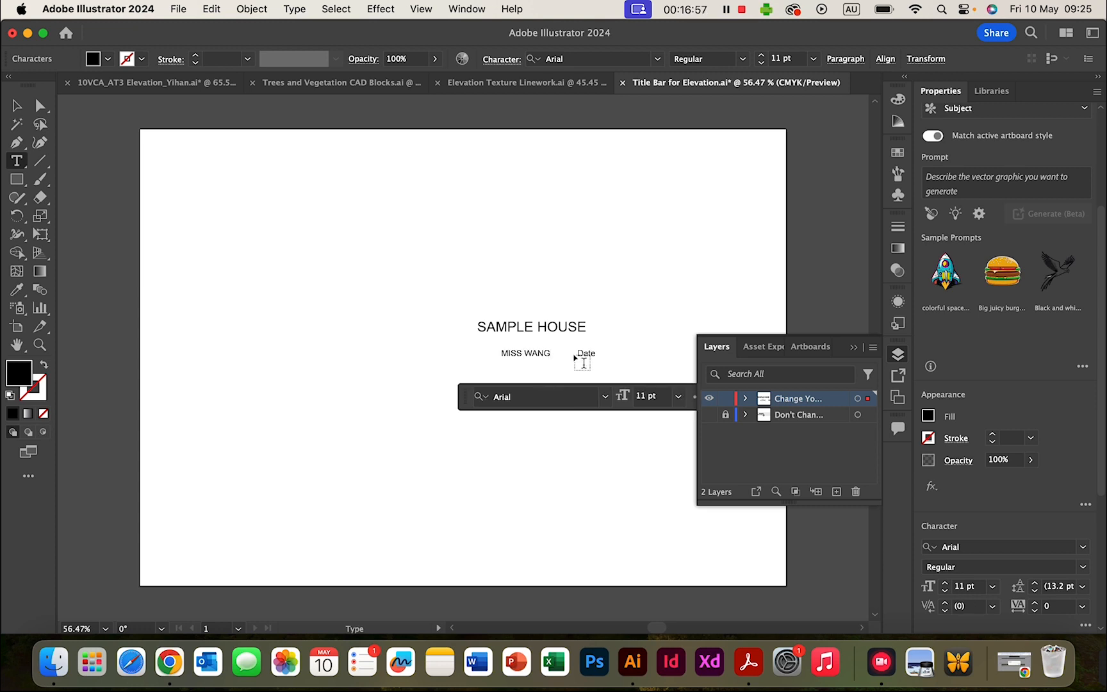
pyautogui.moveTo(580, 350); pyautogui.dragTo(603, 350)
pyautogui.write('10/05/2024')
pyautogui.click(709, 416)
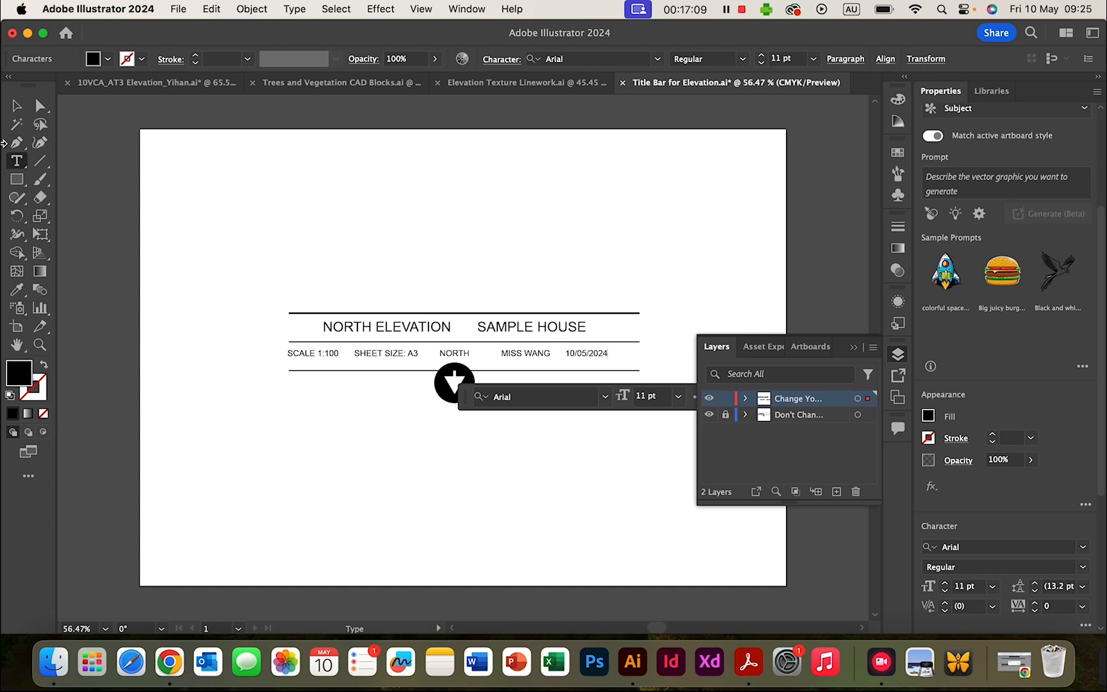
# - Unlock the title bar layer and select every part of the title bar
pyautogui.click(17, 105)
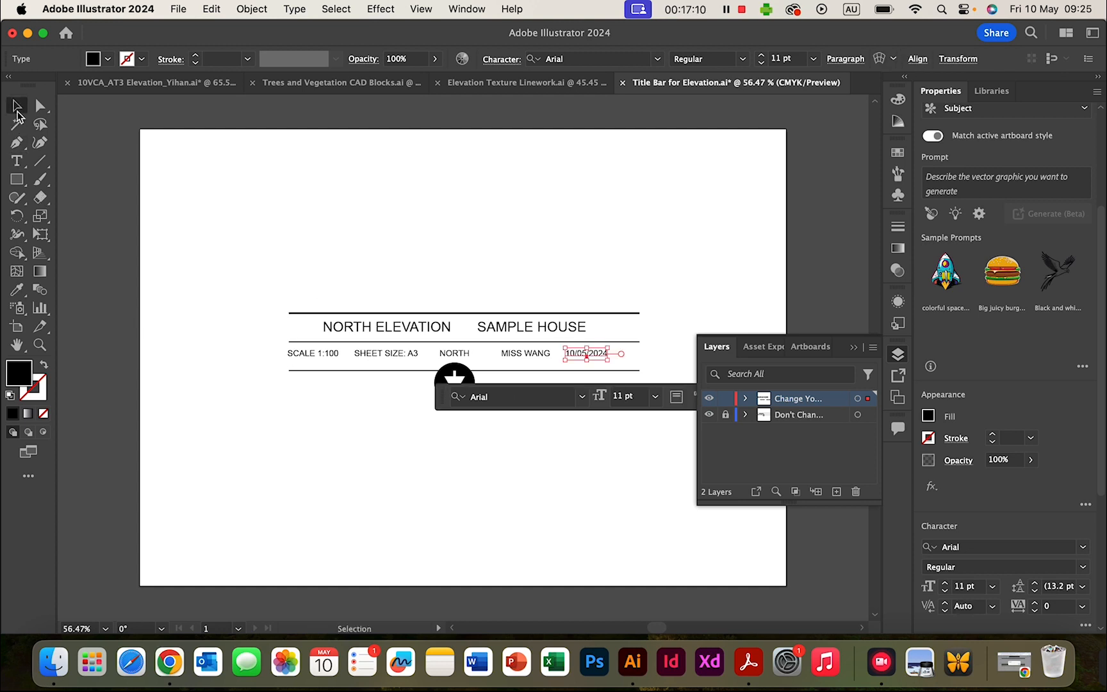
pyautogui.click(502, 230)
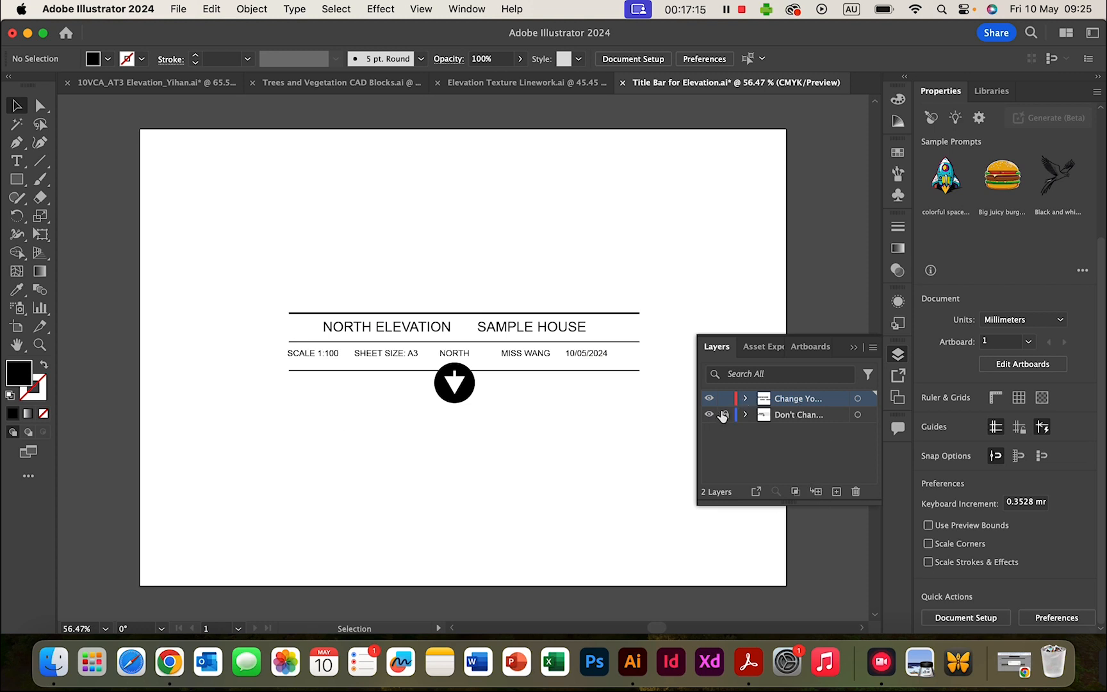
pyautogui.click(725, 414)
pyautogui.moveTo(243, 257); pyautogui.dragTo(663, 446)
pyautogui.press('a')
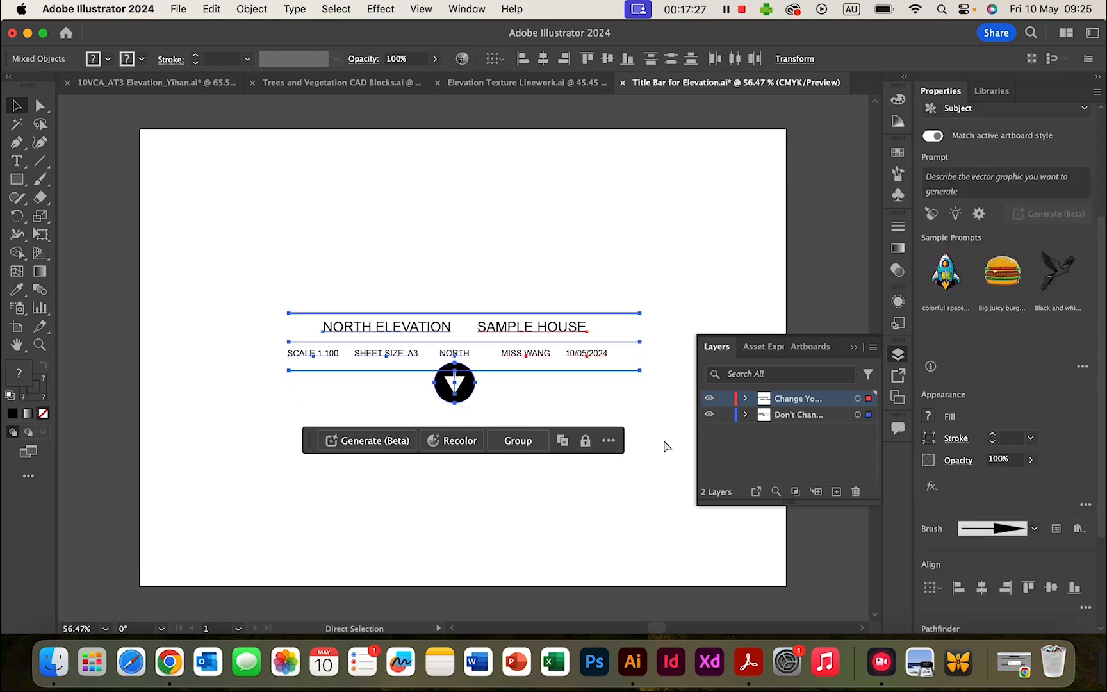
pyautogui.press('v')
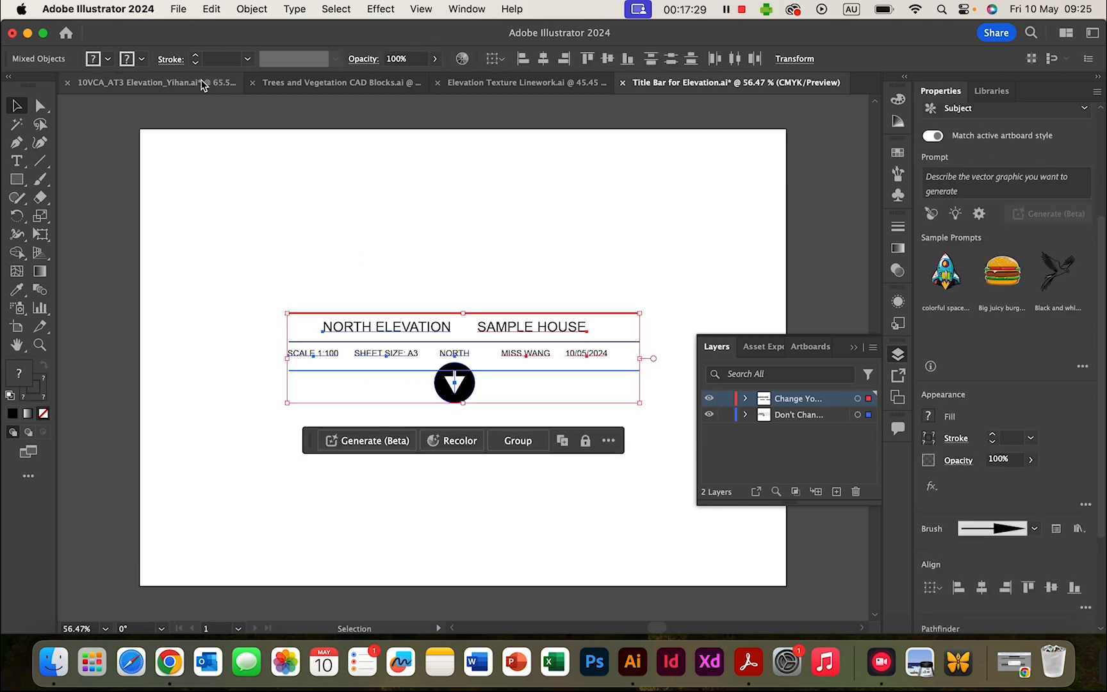
# - Switch to the AT3 Elevation document, zoom out, and make Ground the active layer
pyautogui.click(172, 86)
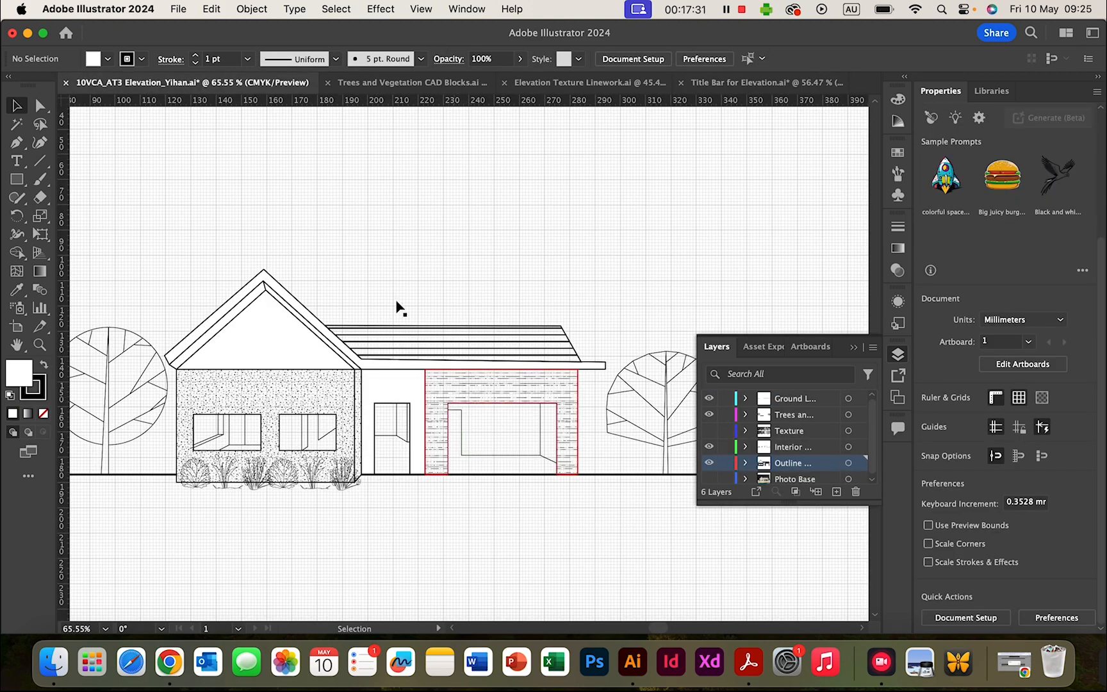
pyautogui.scroll(-6, 315, 324)
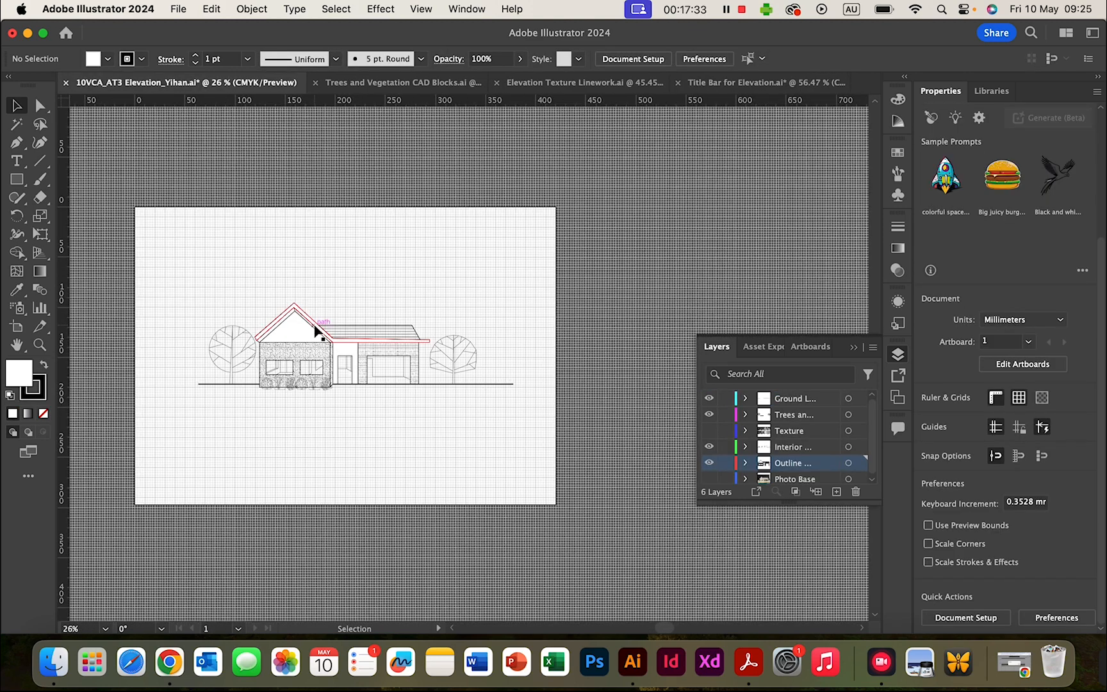
pyautogui.click(794, 403)
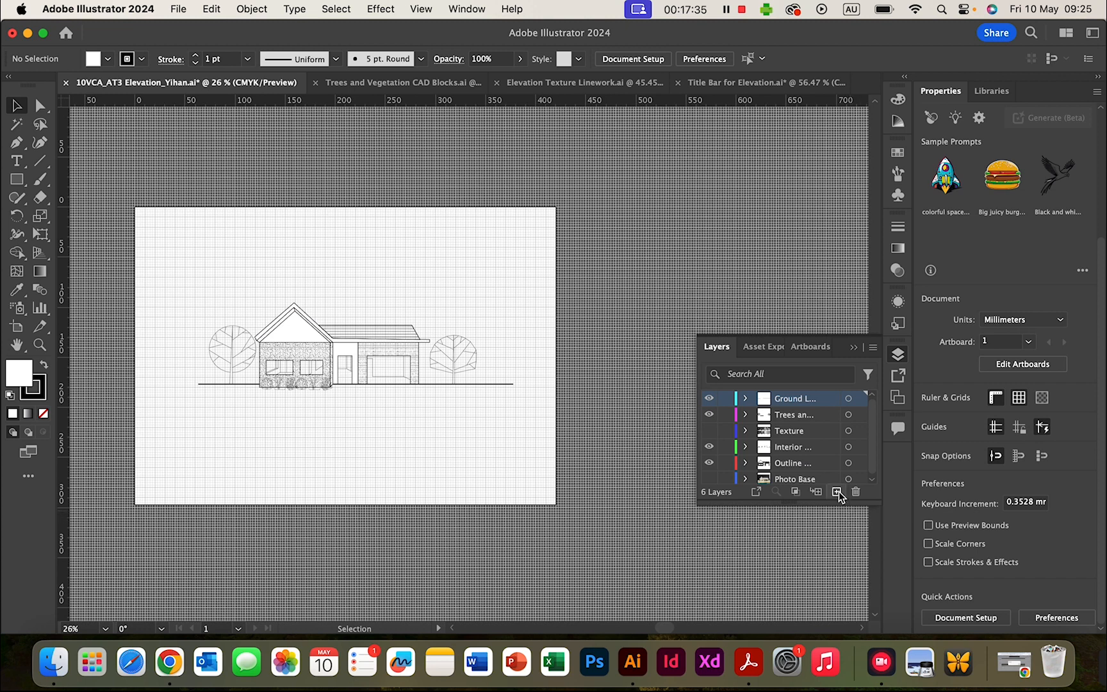
# - Add a new layer above Ground and name it Title Bar
pyautogui.click(837, 491)
pyautogui.doubleClick(787, 388)
pyautogui.write('T')
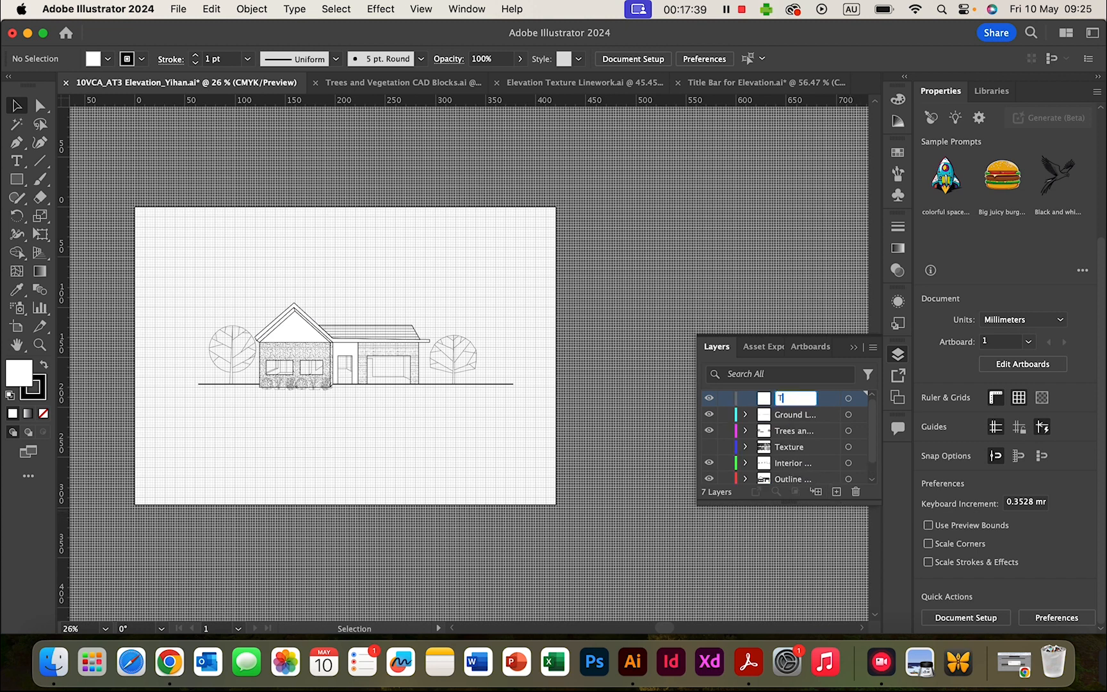
pyautogui.write('ITLtle Bar')
pyautogui.click(731, 421)
# - Lock all the house drawing layers below Title Bar
pyautogui.moveTo(726, 415); pyautogui.dragTo(731, 501)
pyautogui.scroll(-1, 734, 506)
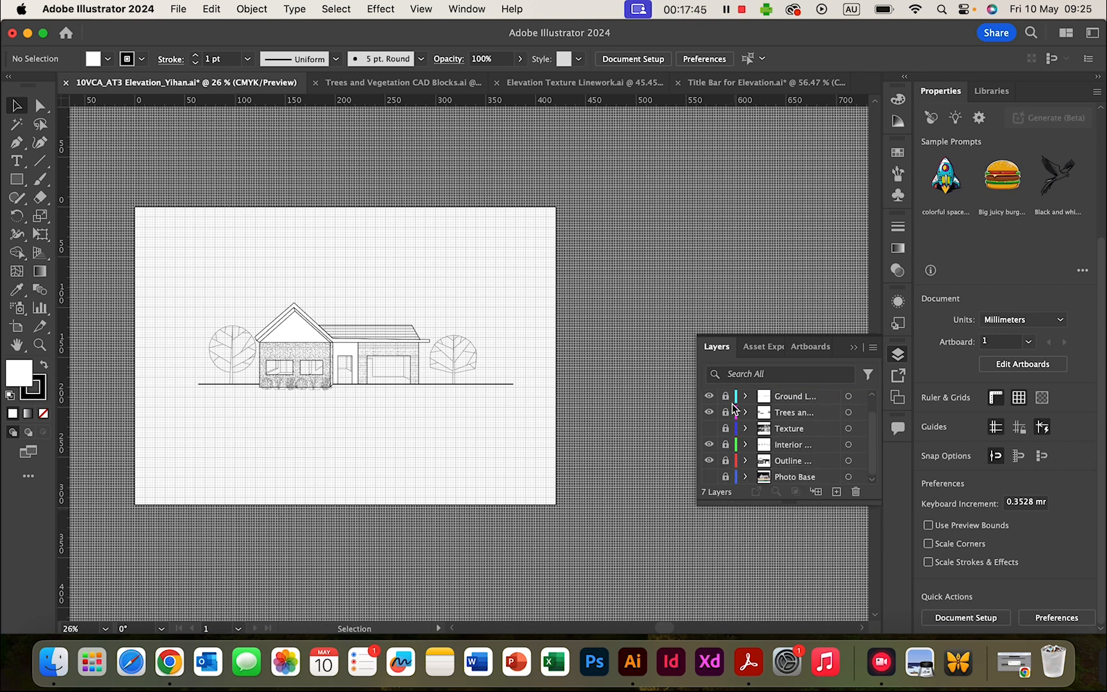
pyautogui.scroll(1, 735, 410)
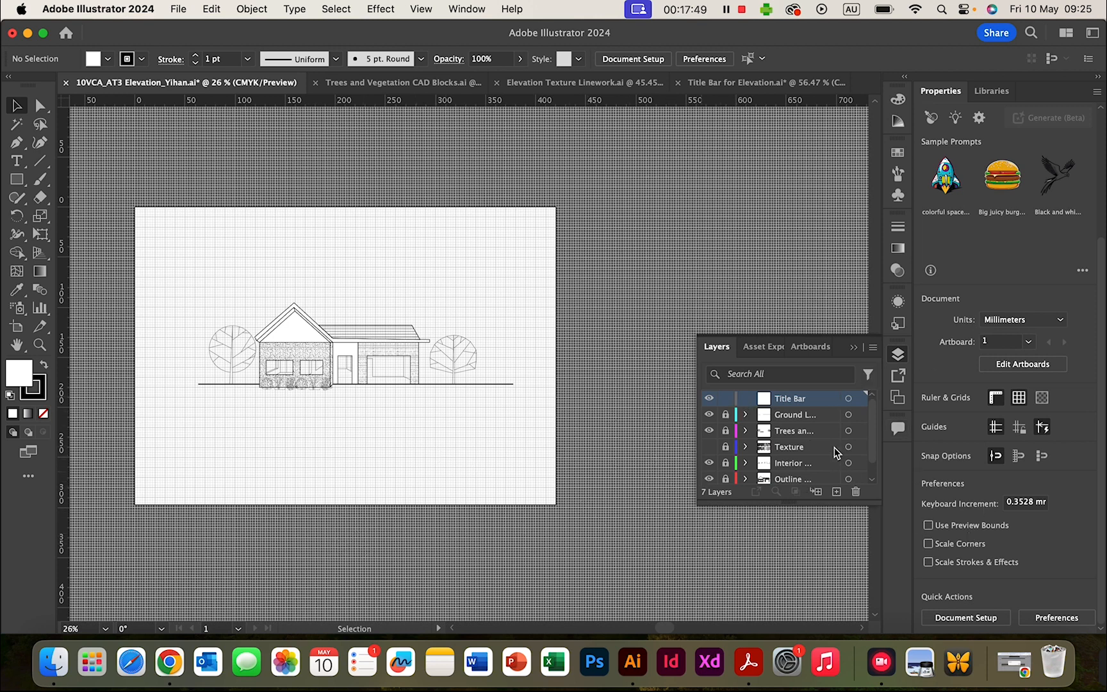
pyautogui.scroll(-1, 834, 447)
pyautogui.scroll(1, 834, 446)
pyautogui.scroll(-1, 834, 448)
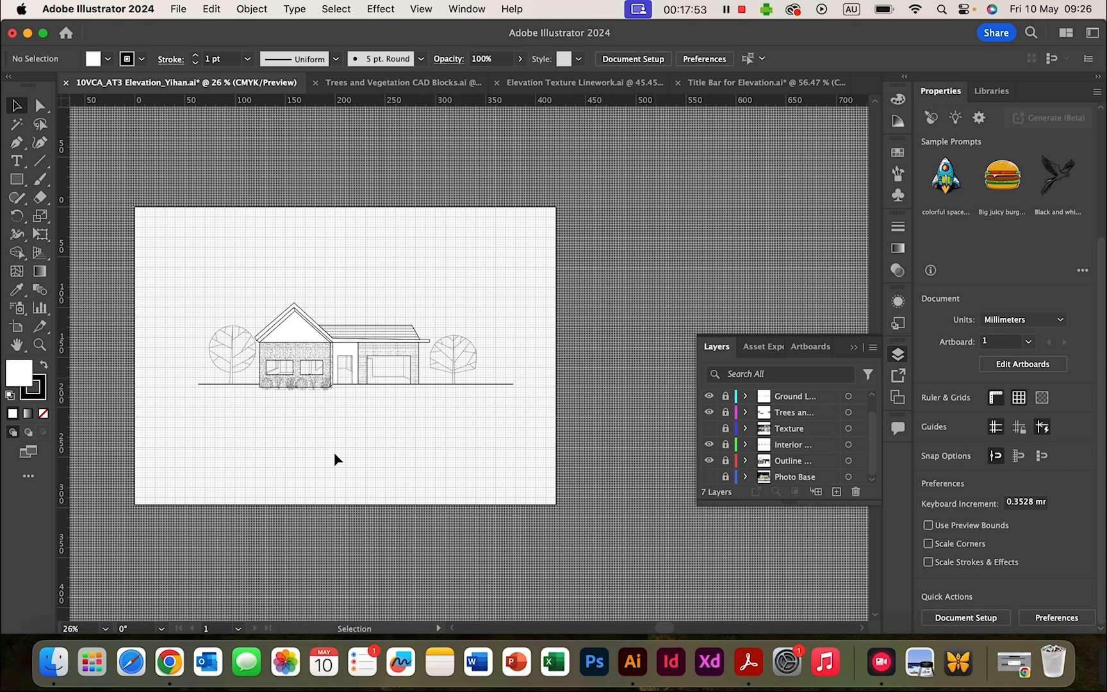
pyautogui.scroll(2, 334, 451)
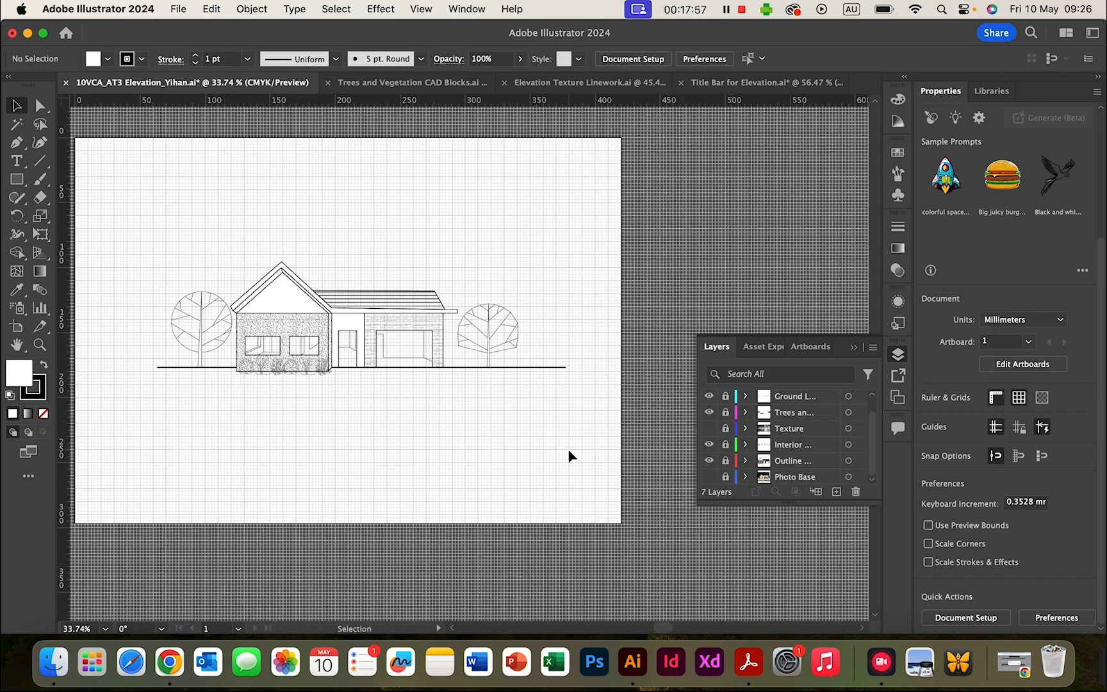
pyautogui.scroll(4, 568, 451)
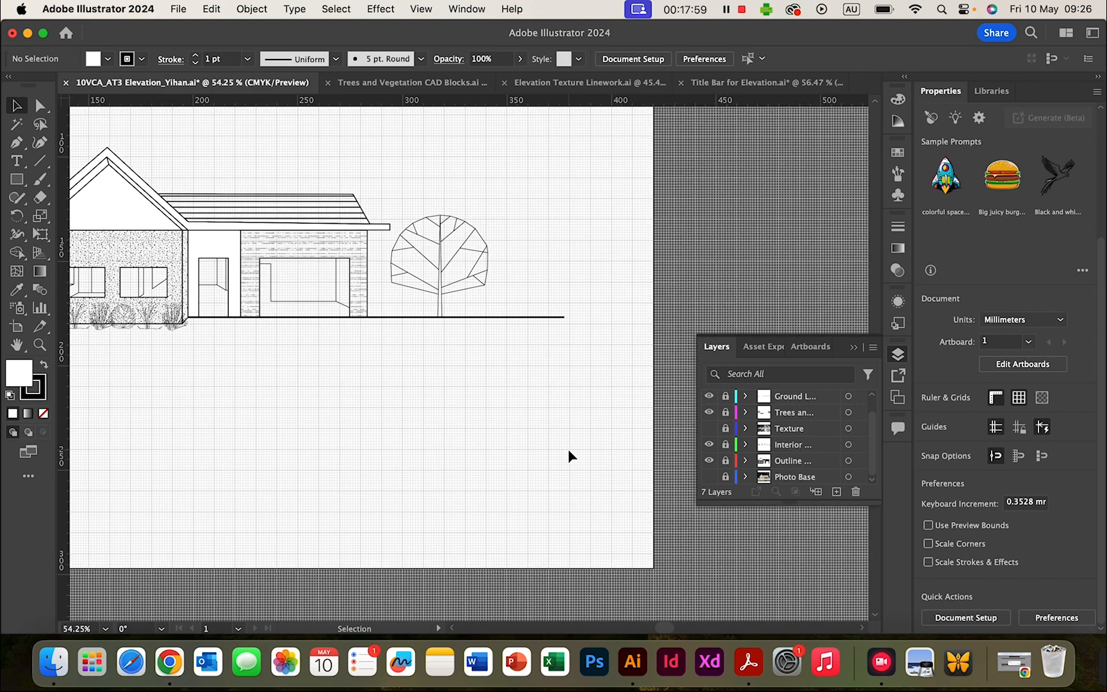
pyautogui.scroll(-3, 568, 449)
# - Paste the title bar and position it below the house toward the bottom right
pyautogui.press('super+v')
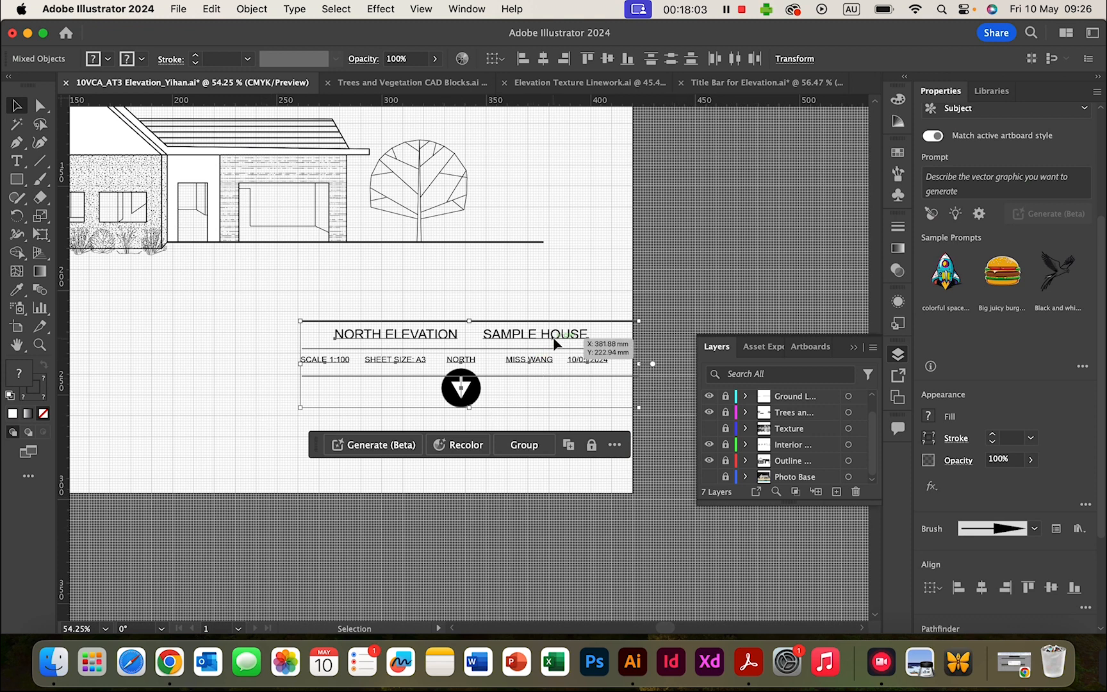
pyautogui.moveTo(554, 341); pyautogui.dragTo(509, 385)
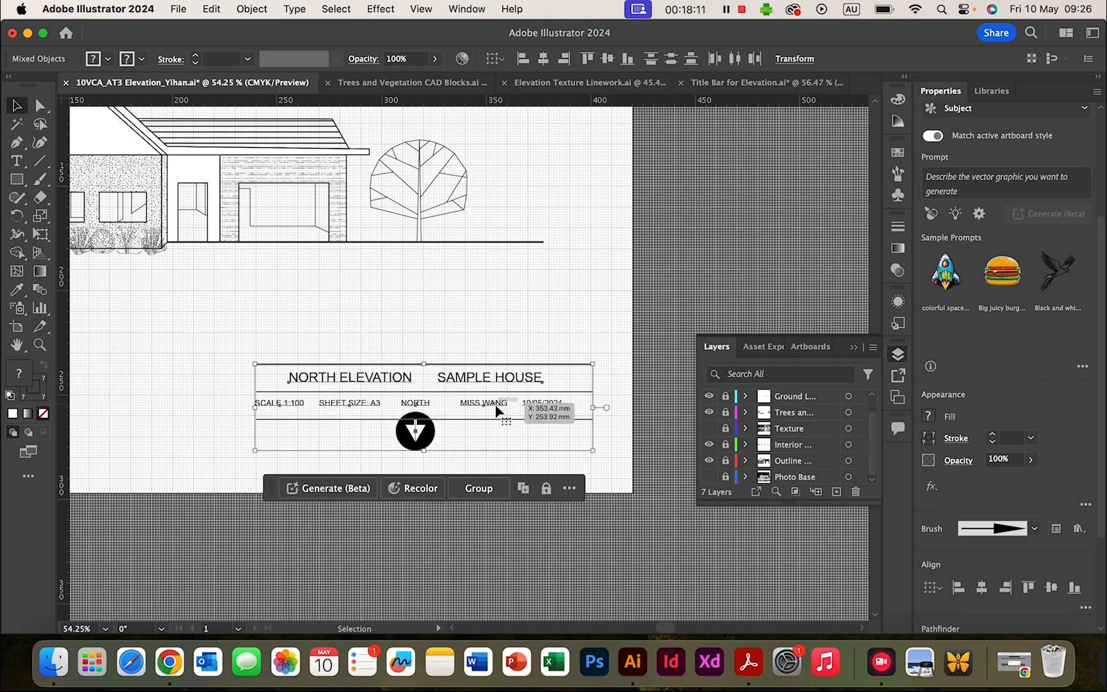
pyautogui.press('Left')
pyautogui.press('Left')
pyautogui.press('Left')
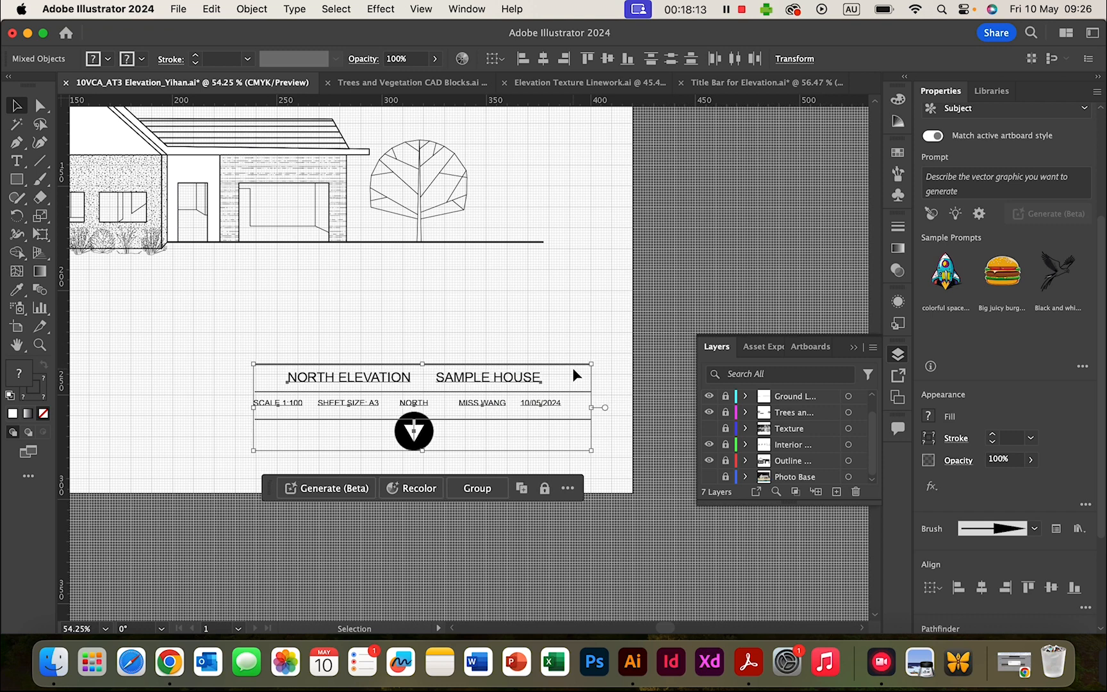
pyautogui.click(719, 246)
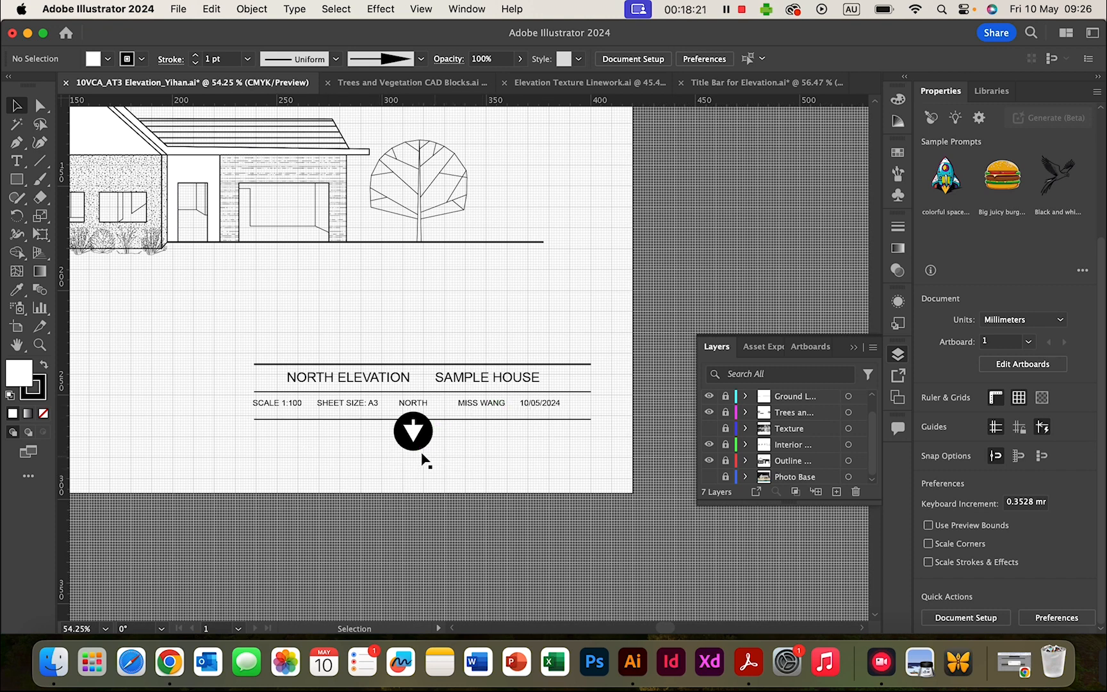
# - Unlock all the house drawing layers
pyautogui.scroll(2, 417, 411)
pyautogui.hscroll(-3, 417, 411)
pyautogui.scroll(-3, 413, 416)
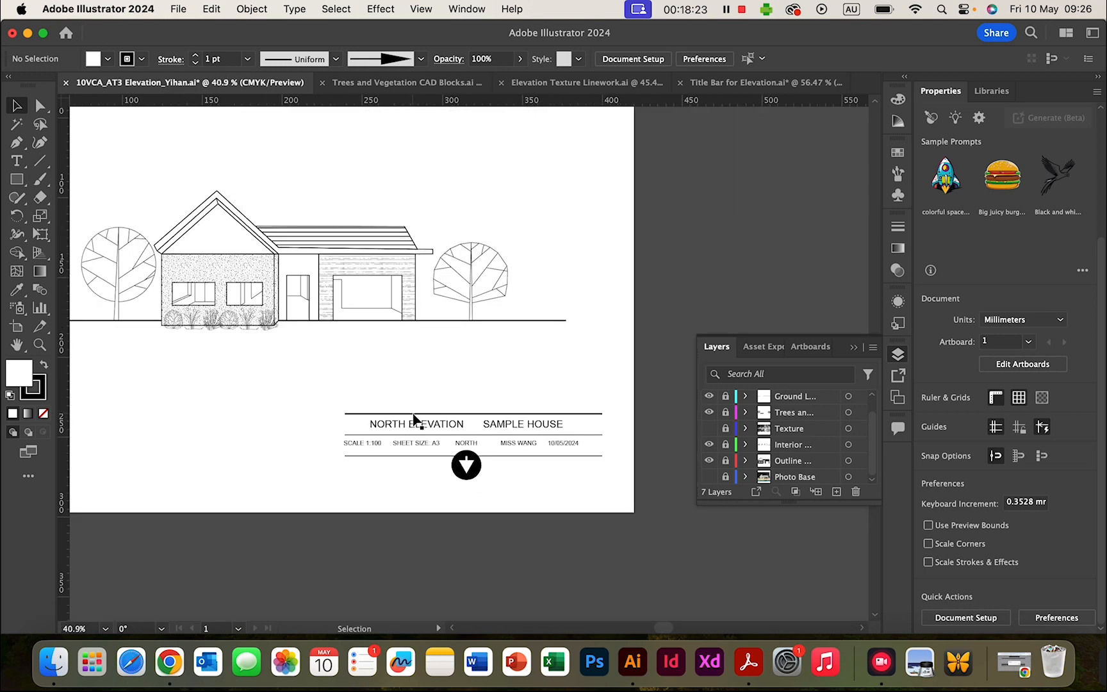
pyautogui.scroll(-1, 413, 415)
pyautogui.hscroll(-4, 335, 348)
pyautogui.scroll(3, 334, 347)
pyautogui.hscroll(1, 335, 349)
pyautogui.scroll(-1, 335, 349)
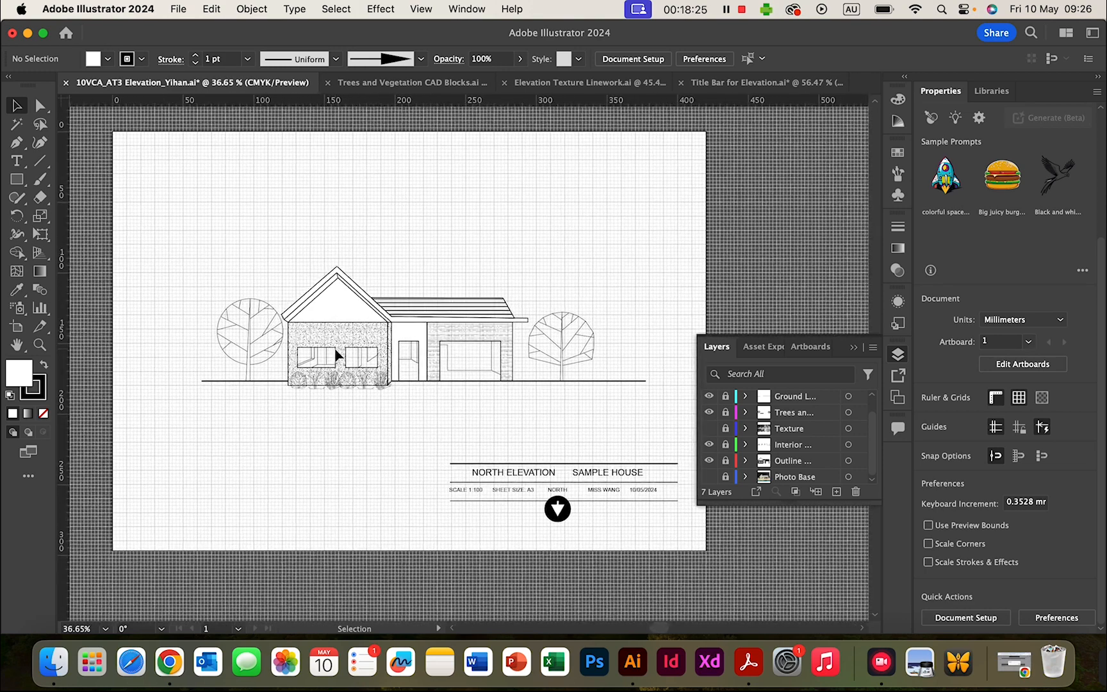
pyautogui.scroll(1, 746, 417)
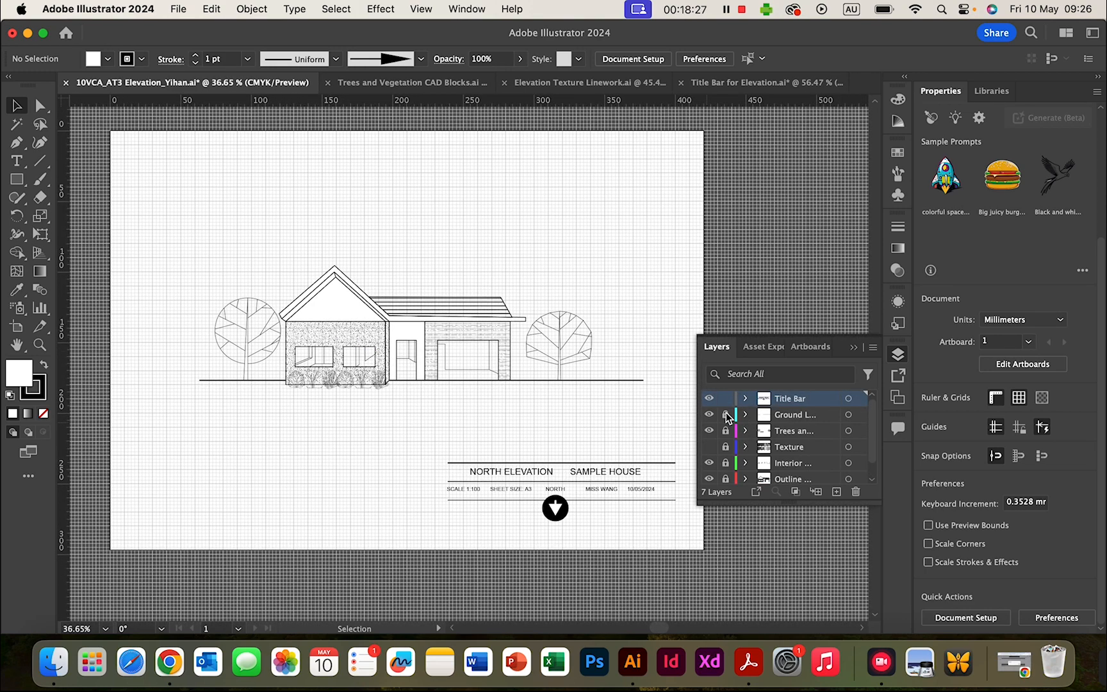
pyautogui.moveTo(725, 415); pyautogui.dragTo(734, 547)
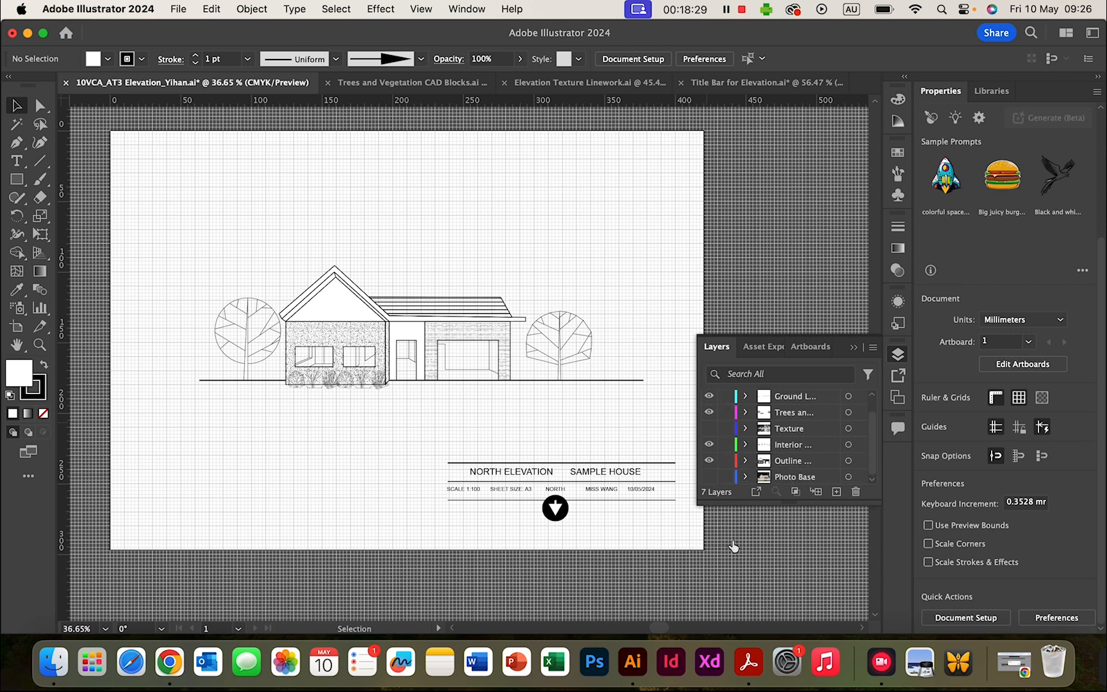
# - Move the house, trees and ground line together slightly up and to the left
pyautogui.moveTo(148, 233); pyautogui.dragTo(663, 417)
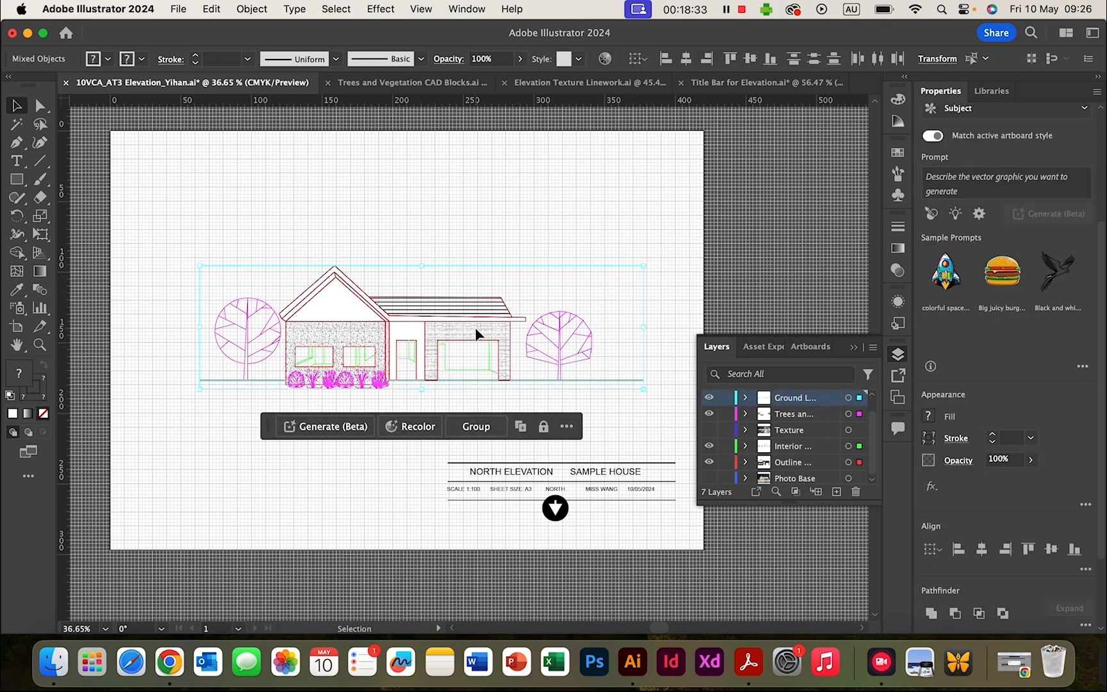
pyautogui.moveTo(475, 327); pyautogui.dragTo(462, 320)
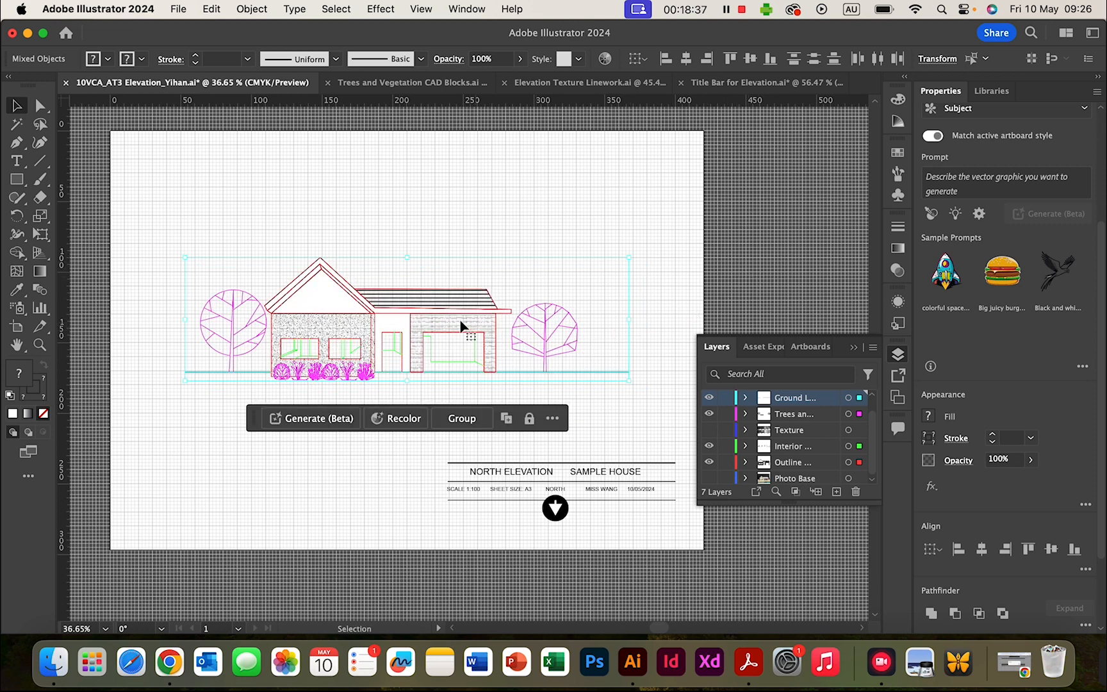
pyautogui.click(757, 251)
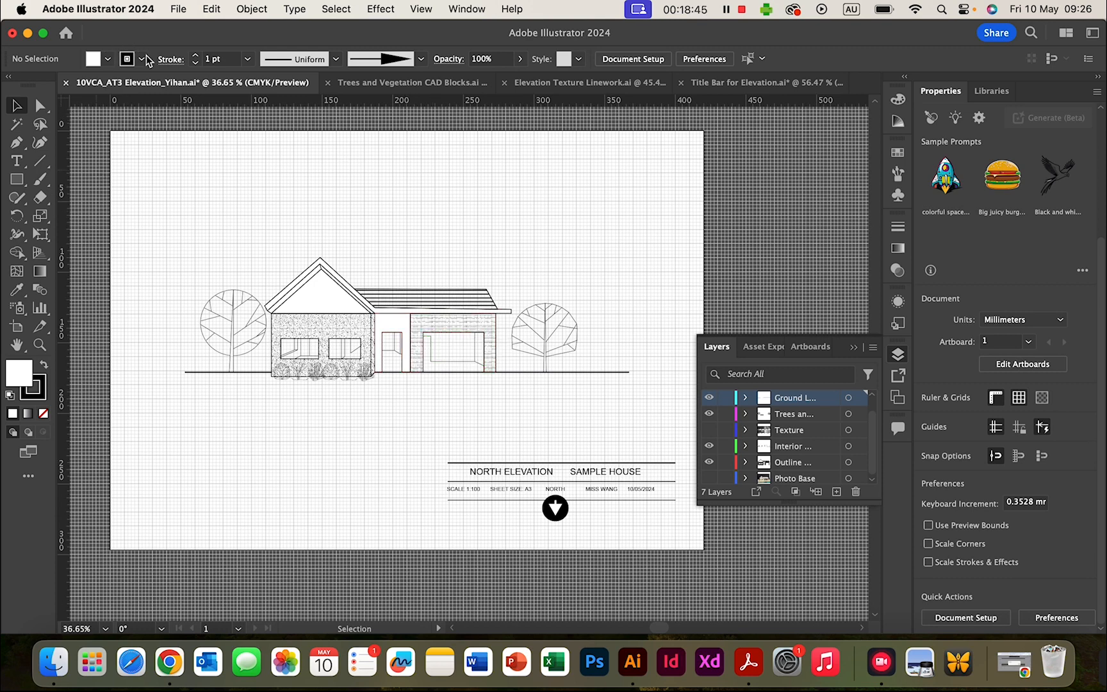
# - Save the AT3 Elevation document and confirm Save is now greyed out
pyautogui.click(179, 10)
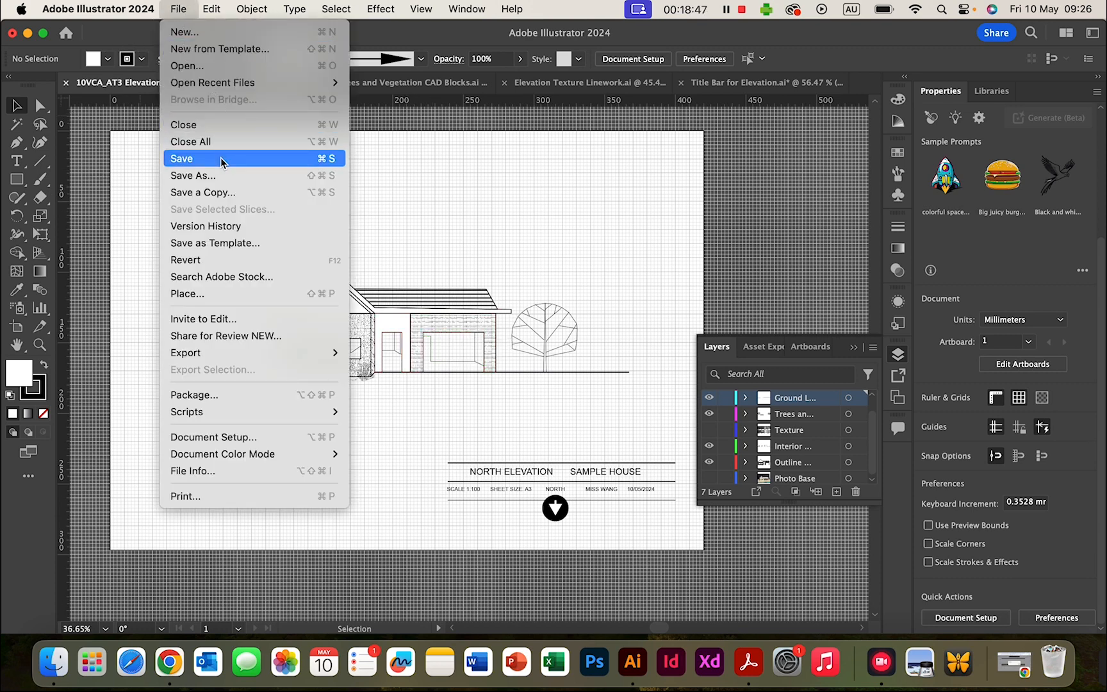
pyautogui.click(428, 196)
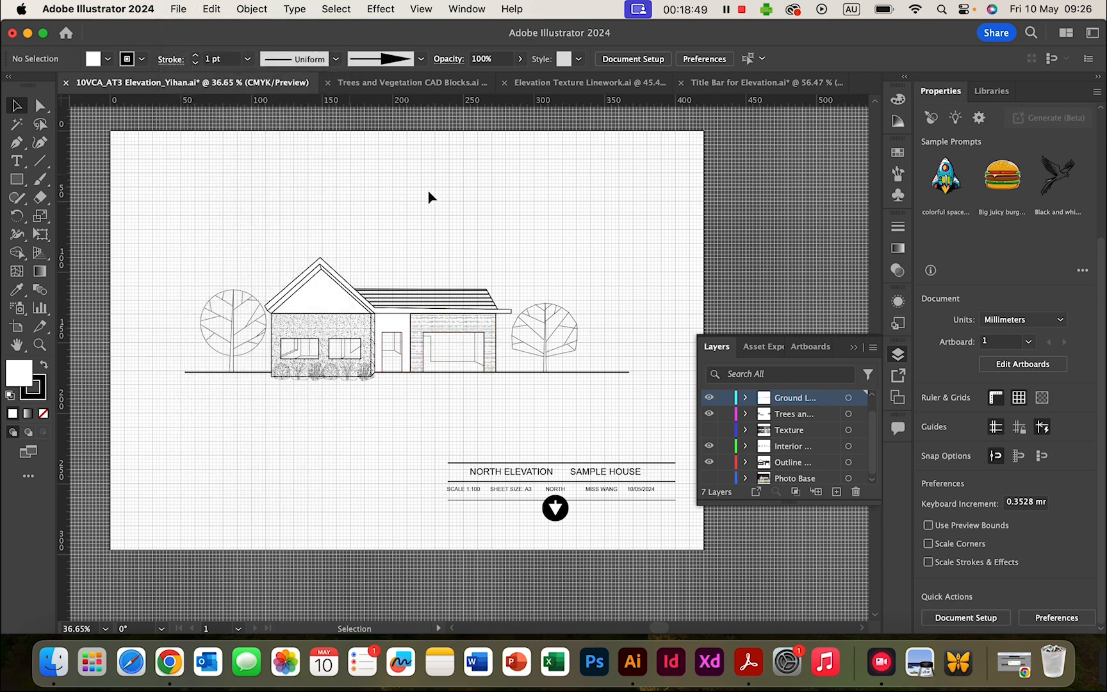
pyautogui.press('a')
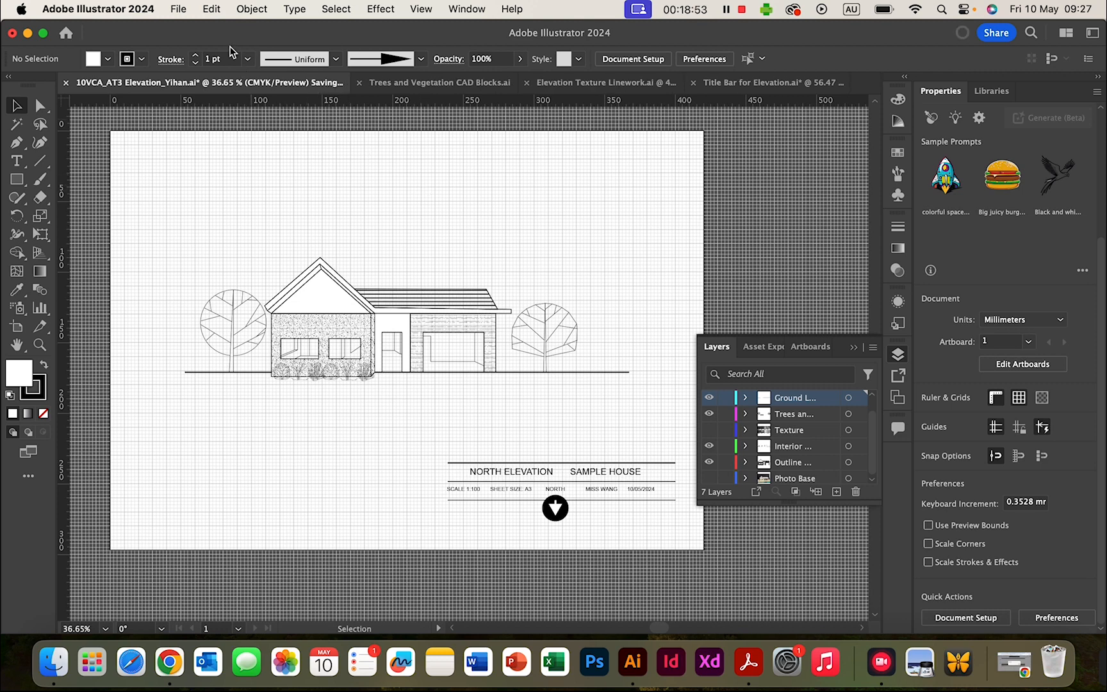
pyautogui.click(178, 9)
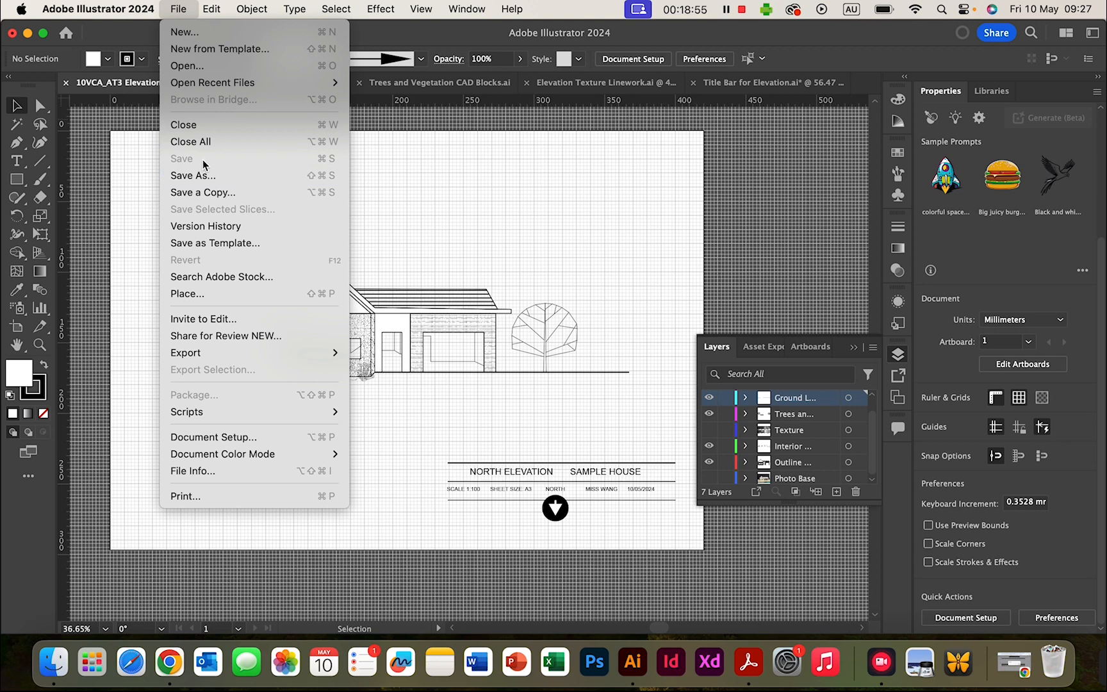
pyautogui.click(560, 208)
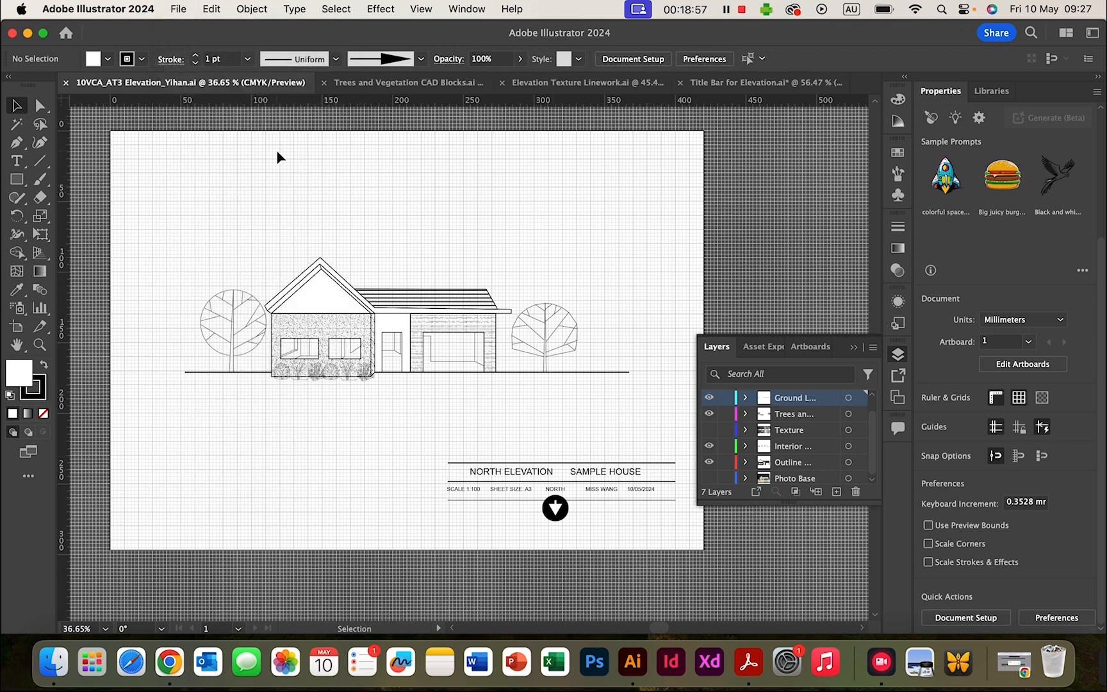